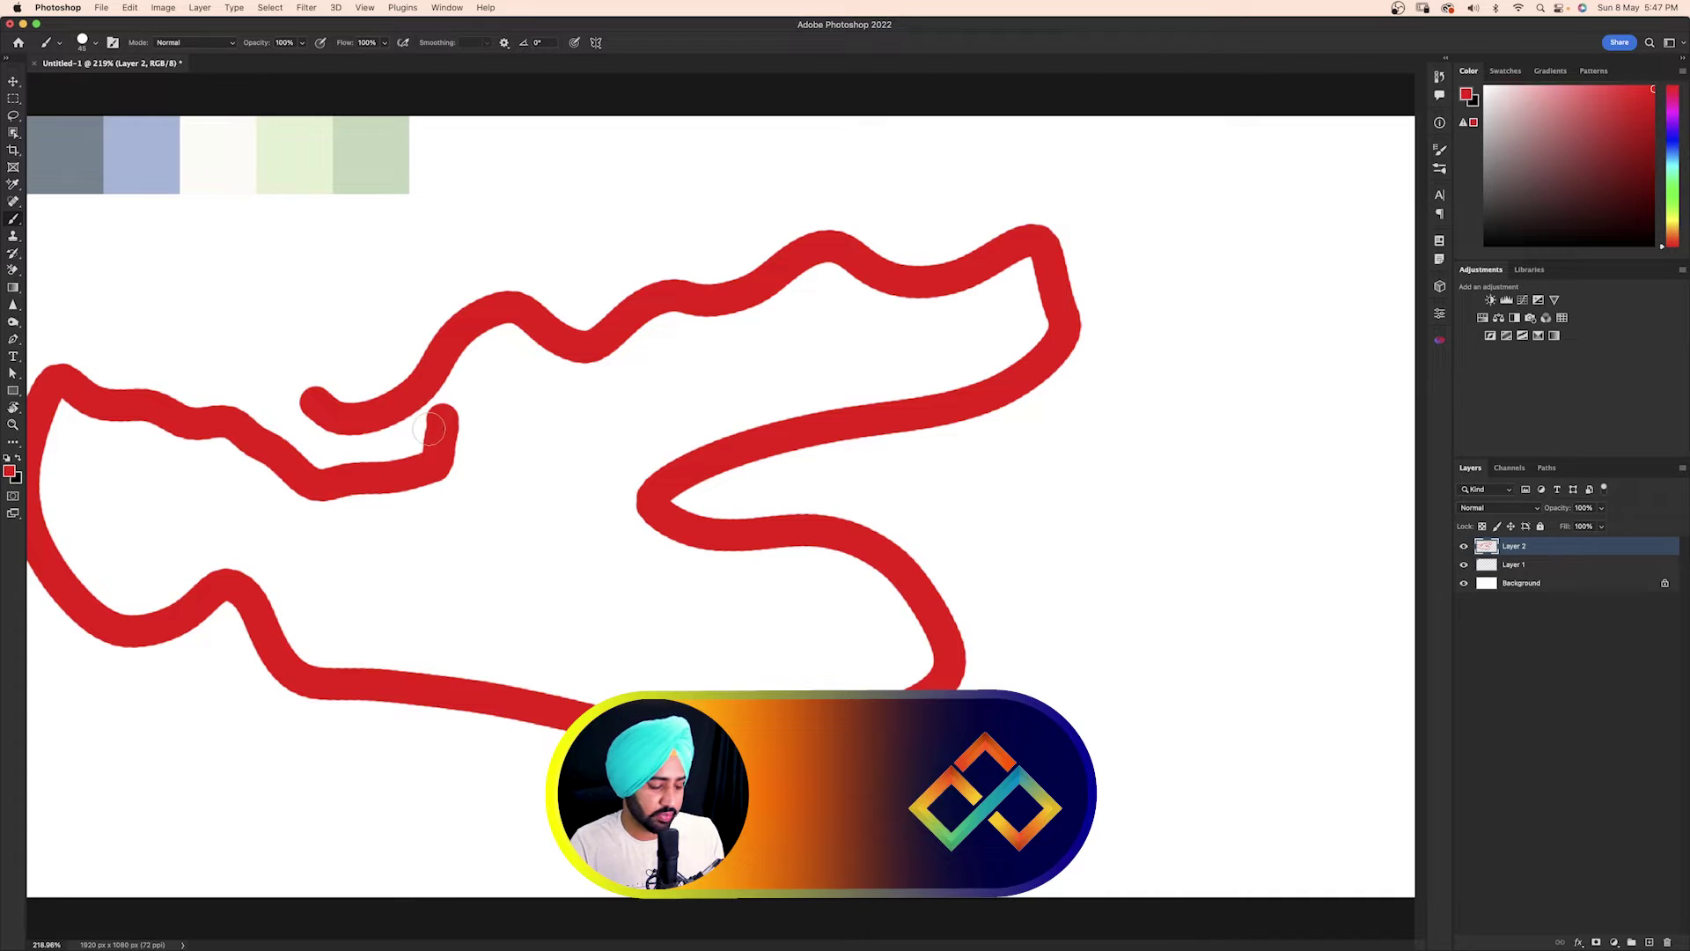
# Undo the red freehand outline on Layer 2, leaving no test dab of paint on the canvas
pyautogui.press('super+z')
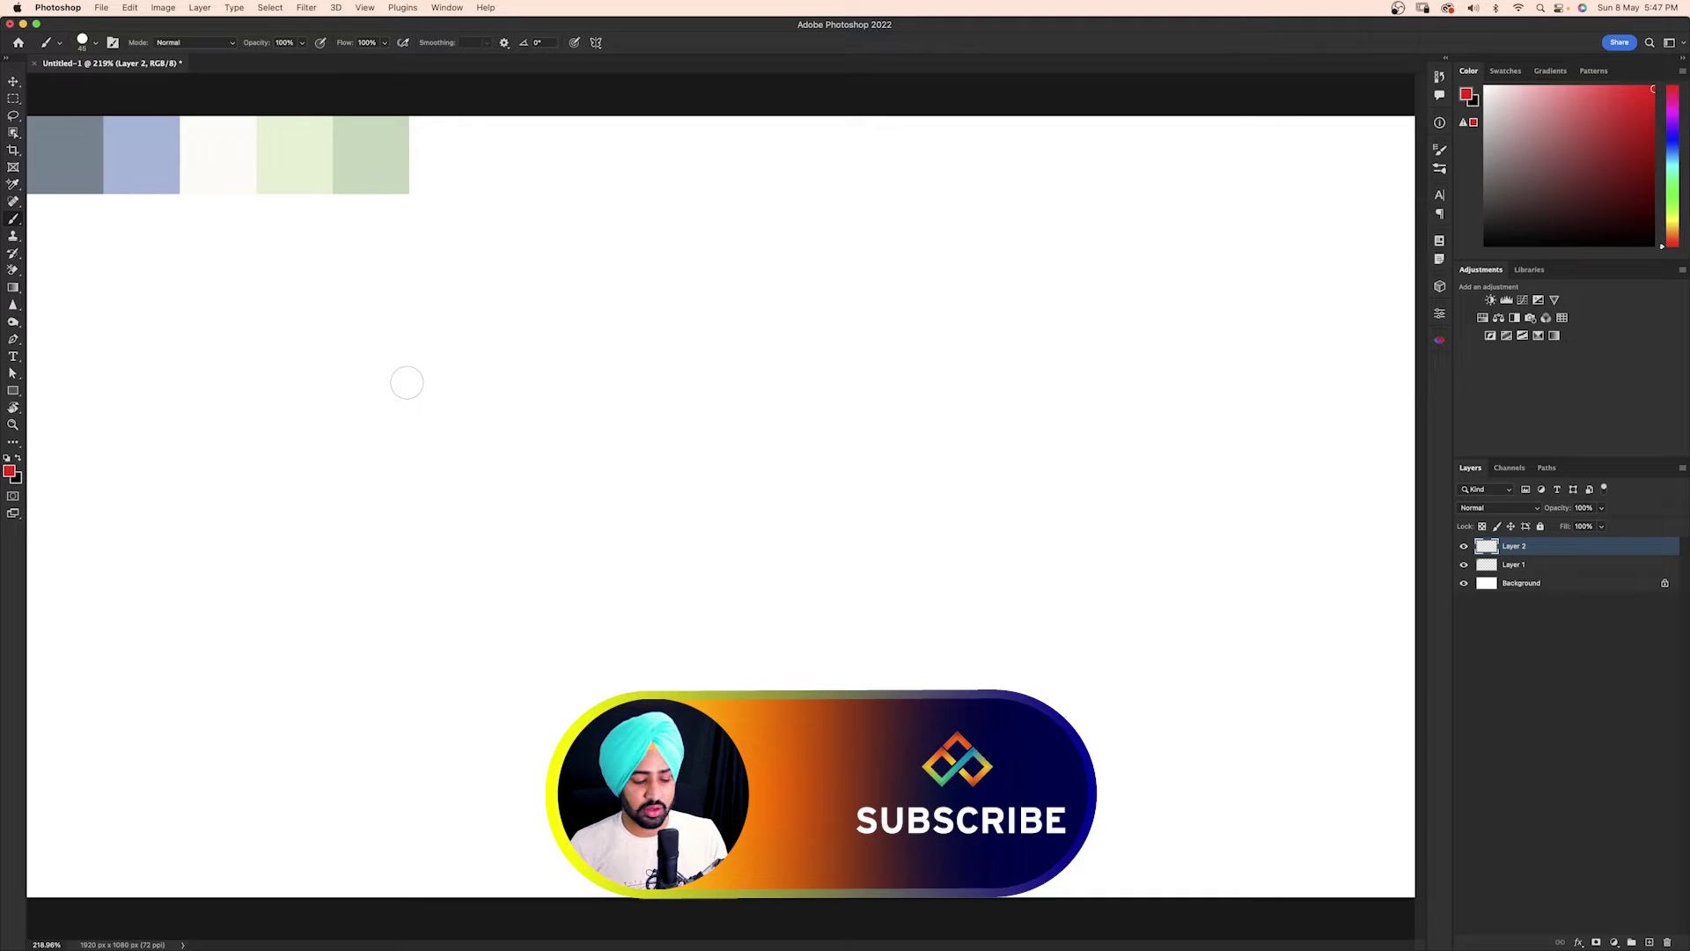
pyautogui.click(406, 382)
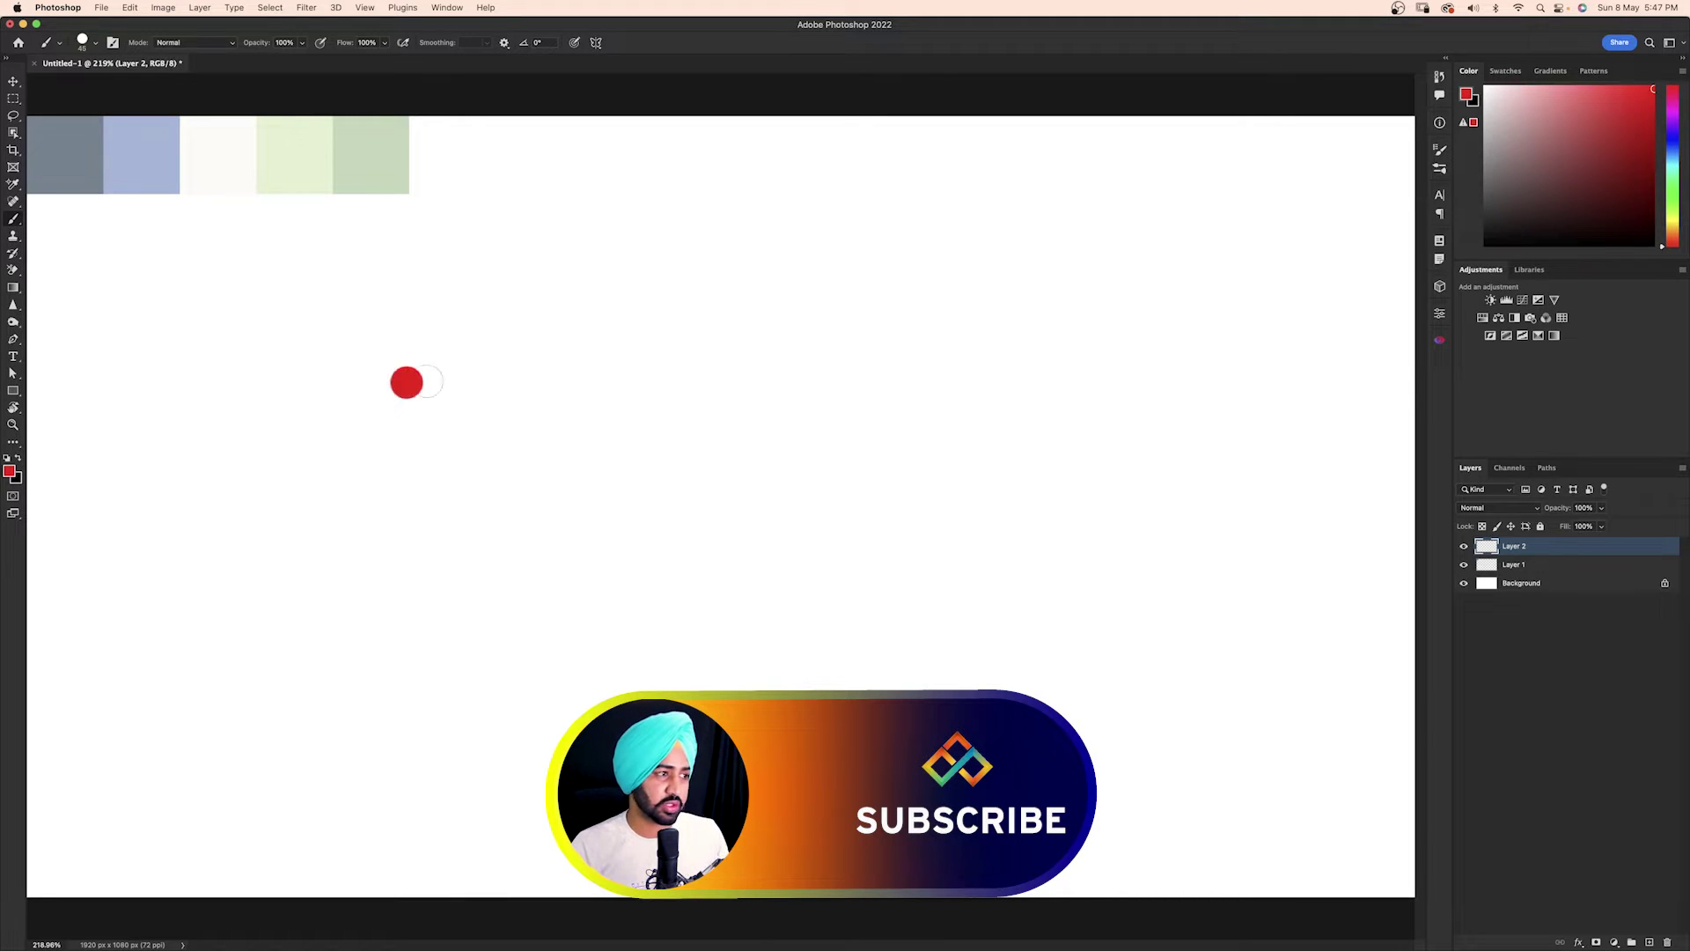
pyautogui.press('super+z')
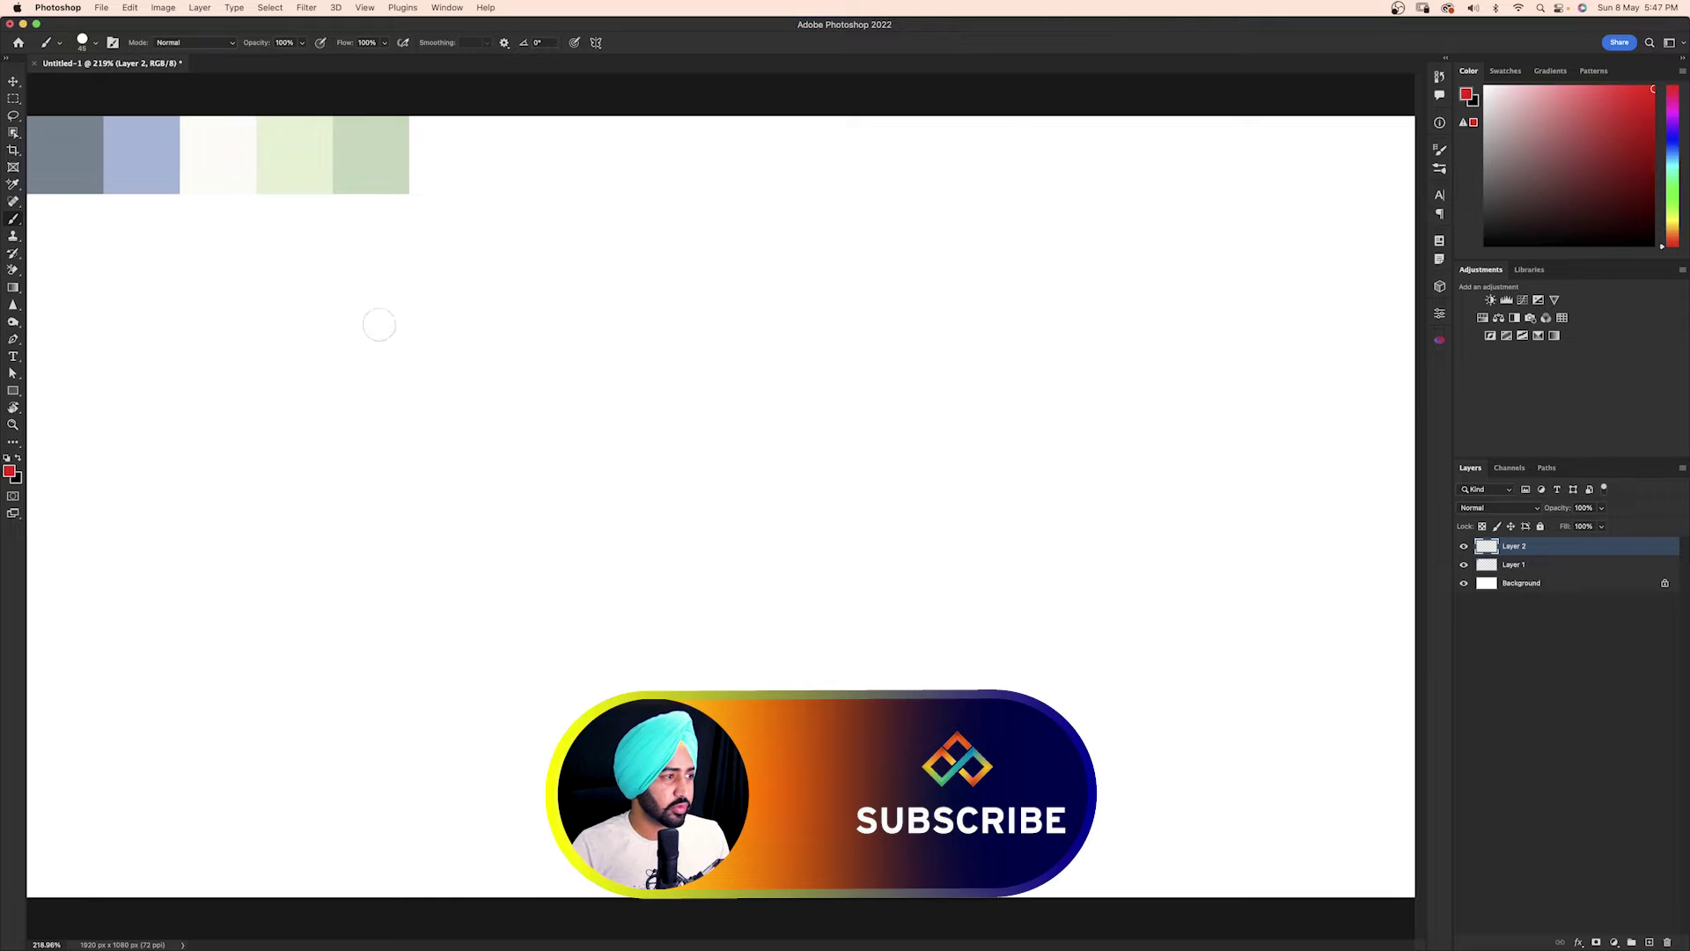
# Paint two overlapping wavy red strokes across the upper canvas and a single red dot to their lower left
pyautogui.moveTo(294, 322)
pyautogui.mouseDown()
pyautogui.moveTo(483, 319)
pyautogui.moveTo(814, 264)
pyautogui.mouseUp()
pyautogui.moveTo(323, 377); pyautogui.dragTo(885, 269)
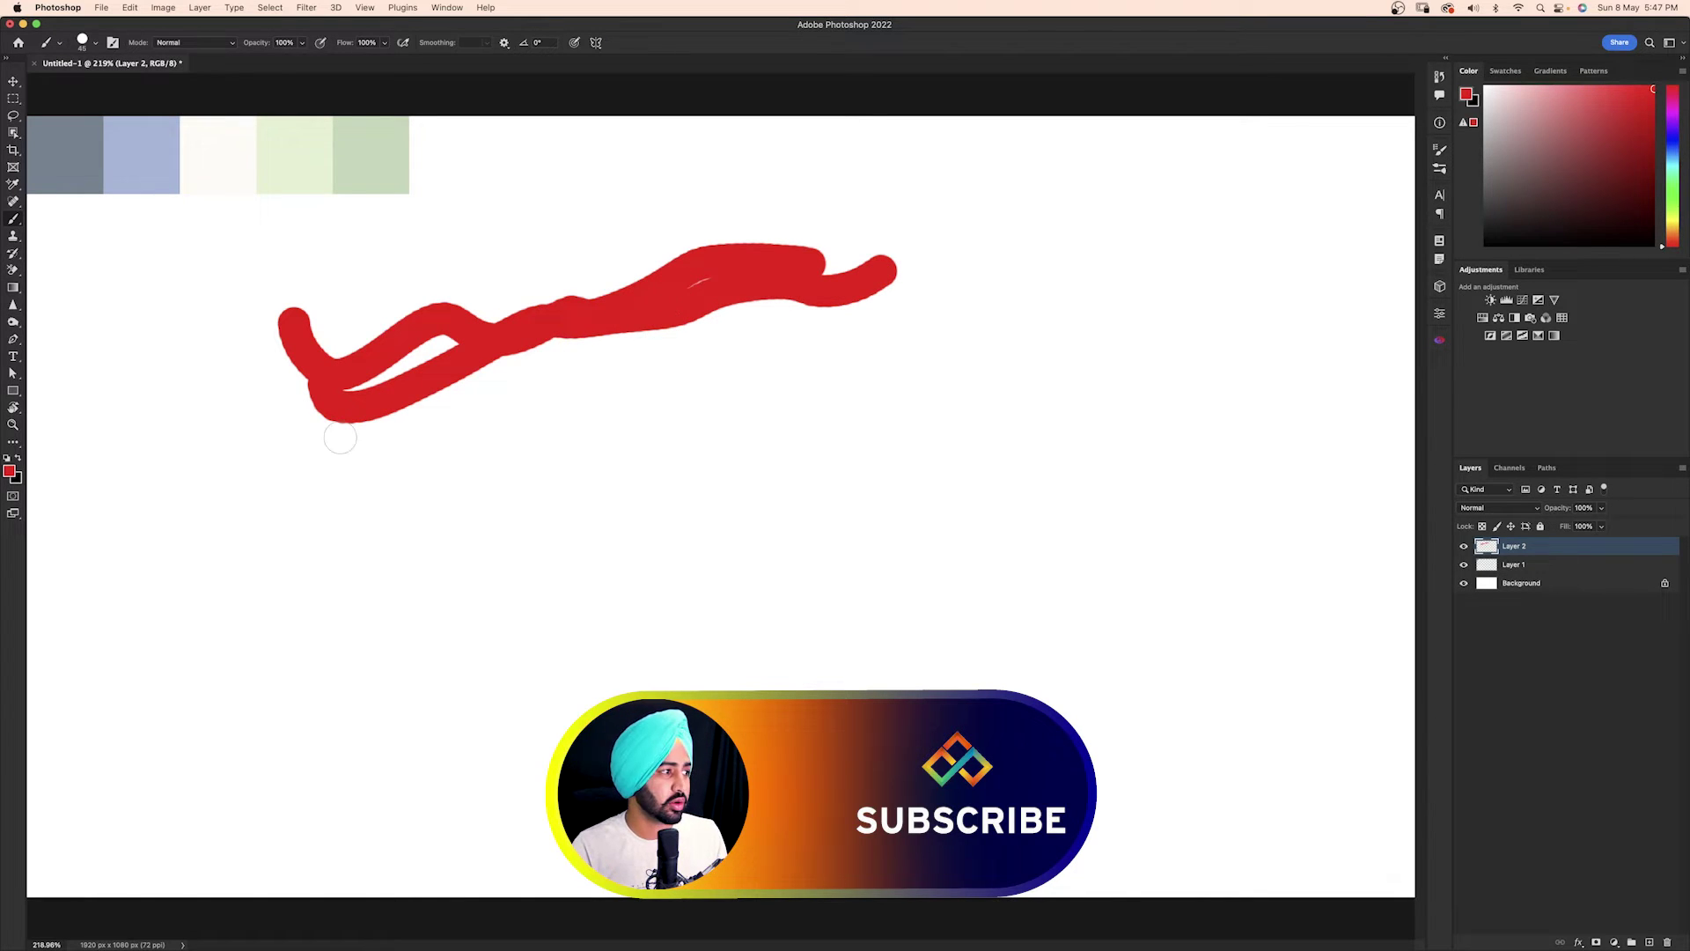
pyautogui.click(165, 450)
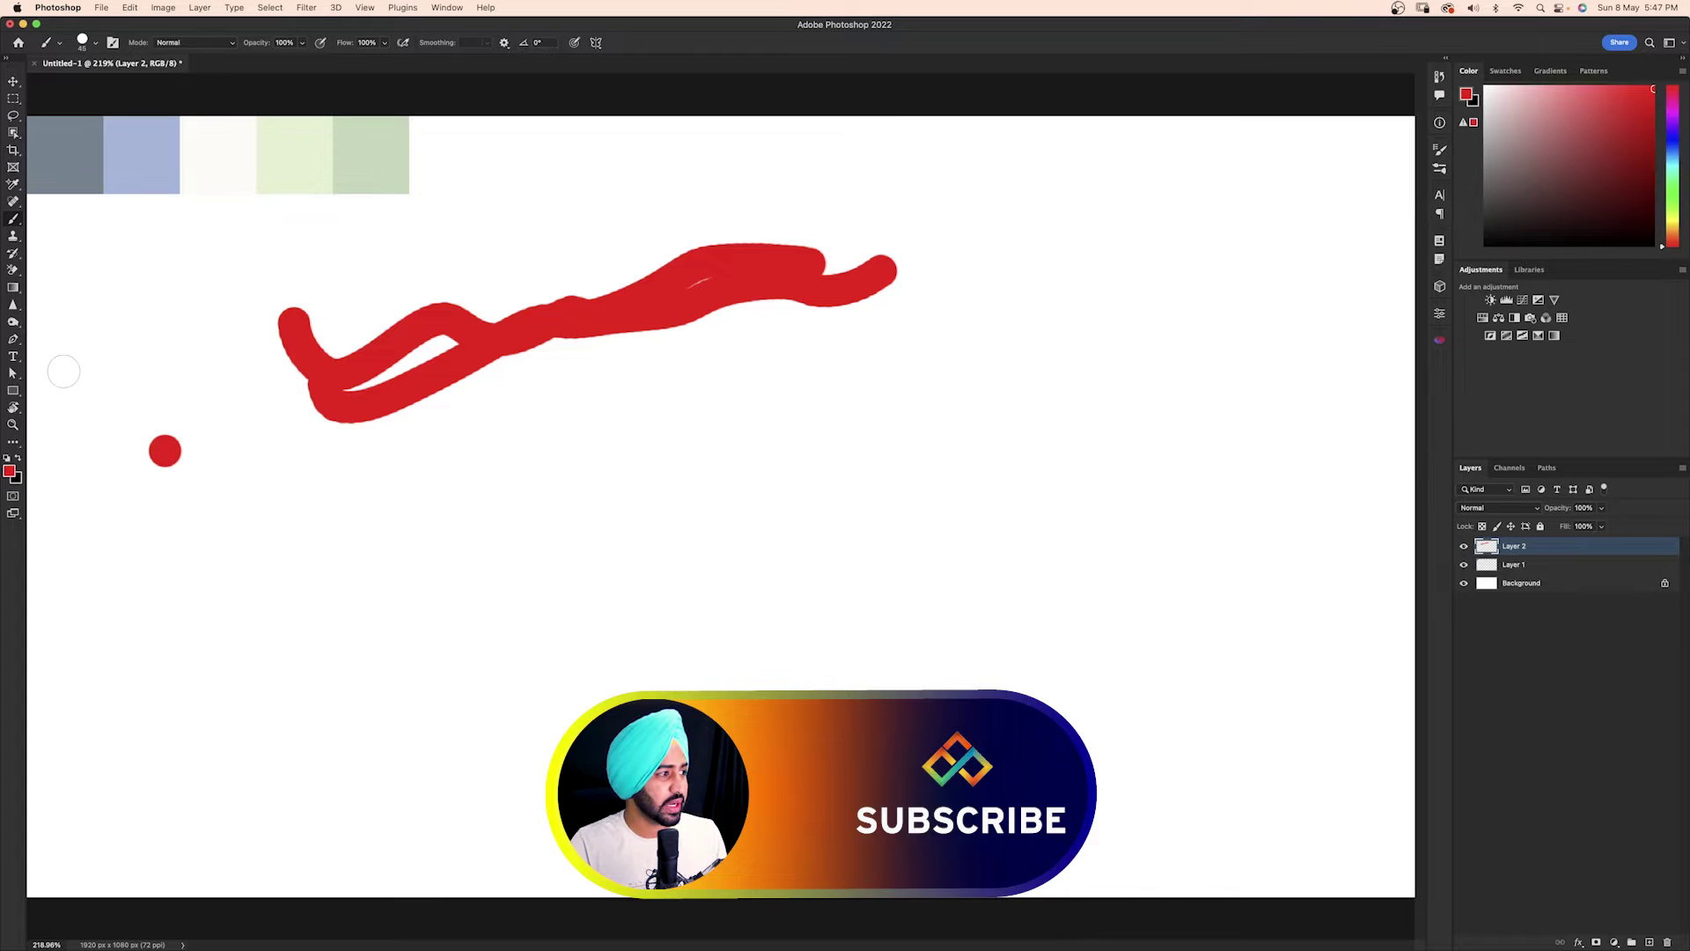
pyautogui.click(9, 471)
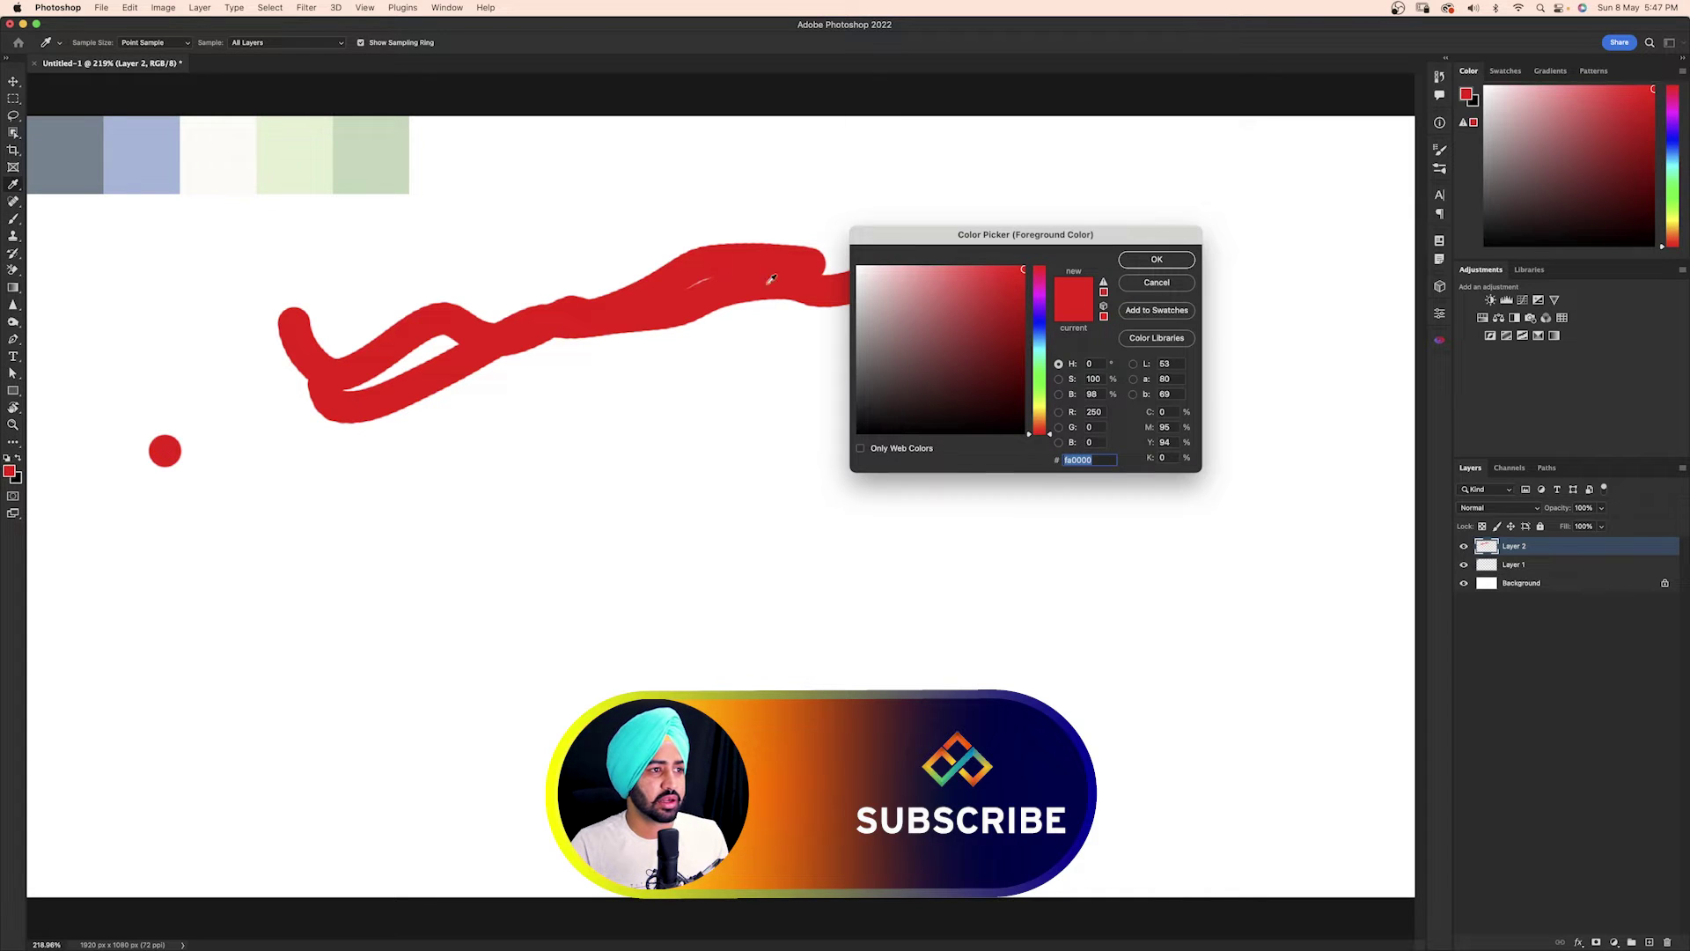
pyautogui.click(1136, 287)
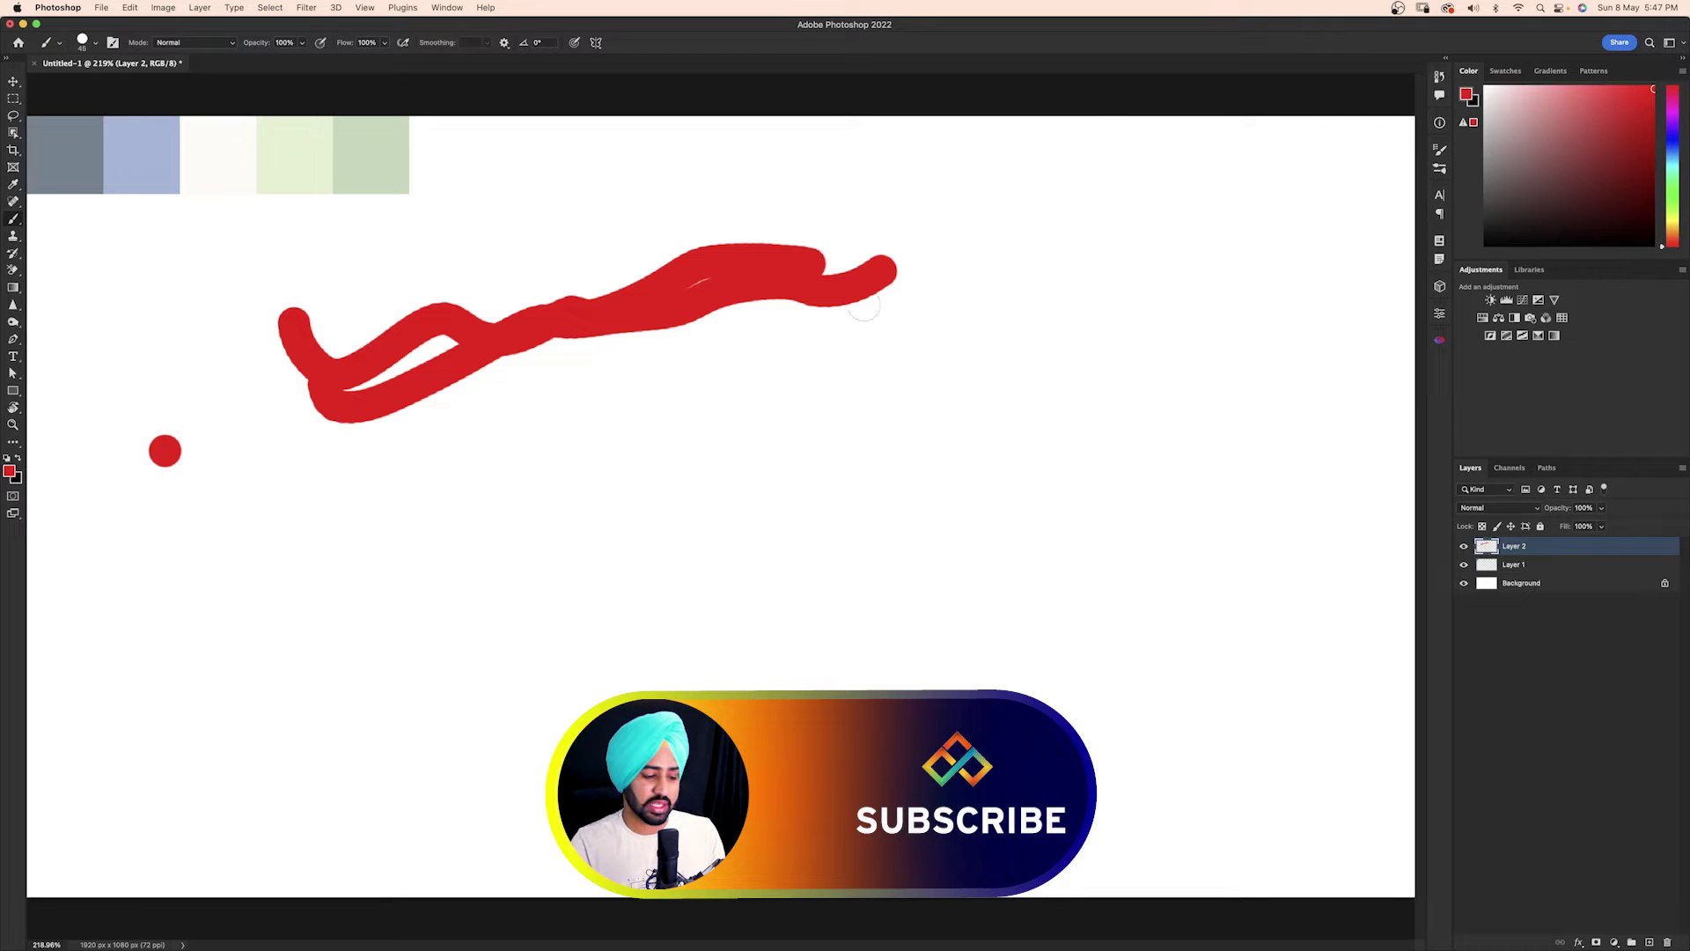
pyautogui.click(595, 341)
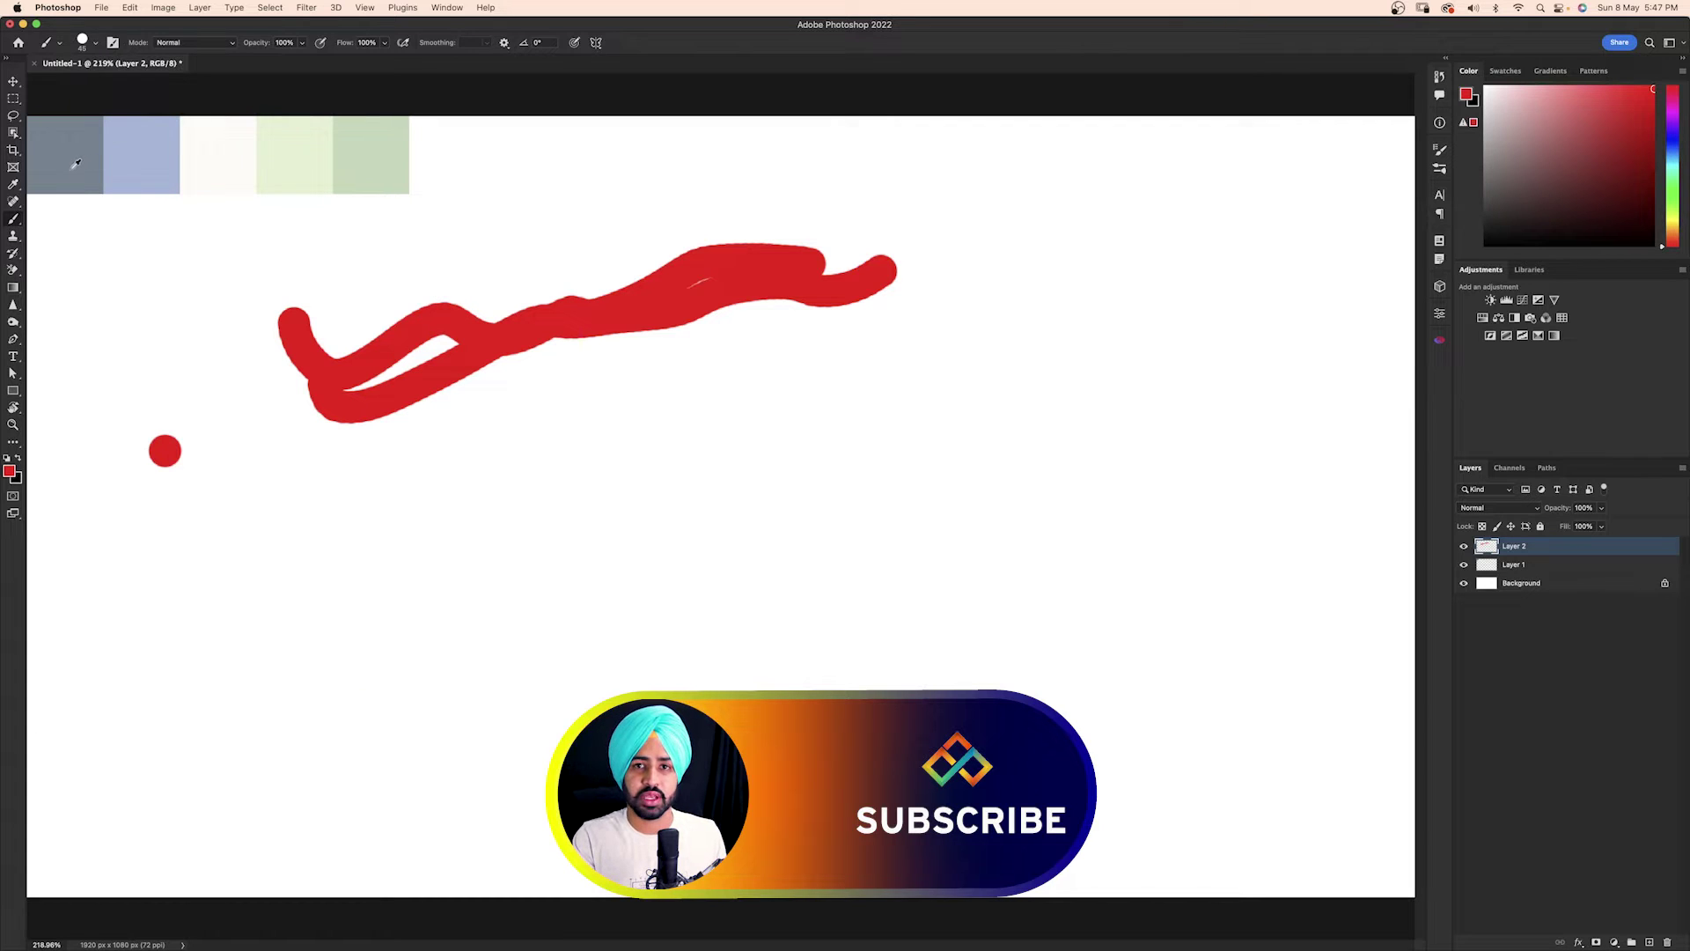
# Paint a grey-blue and a pale green wavy stroke beneath the red ones, sampling each colour from the palette swatches
pyautogui.keyDown('alt'); pyautogui.click(76, 165); pyautogui.keyUp('alt')
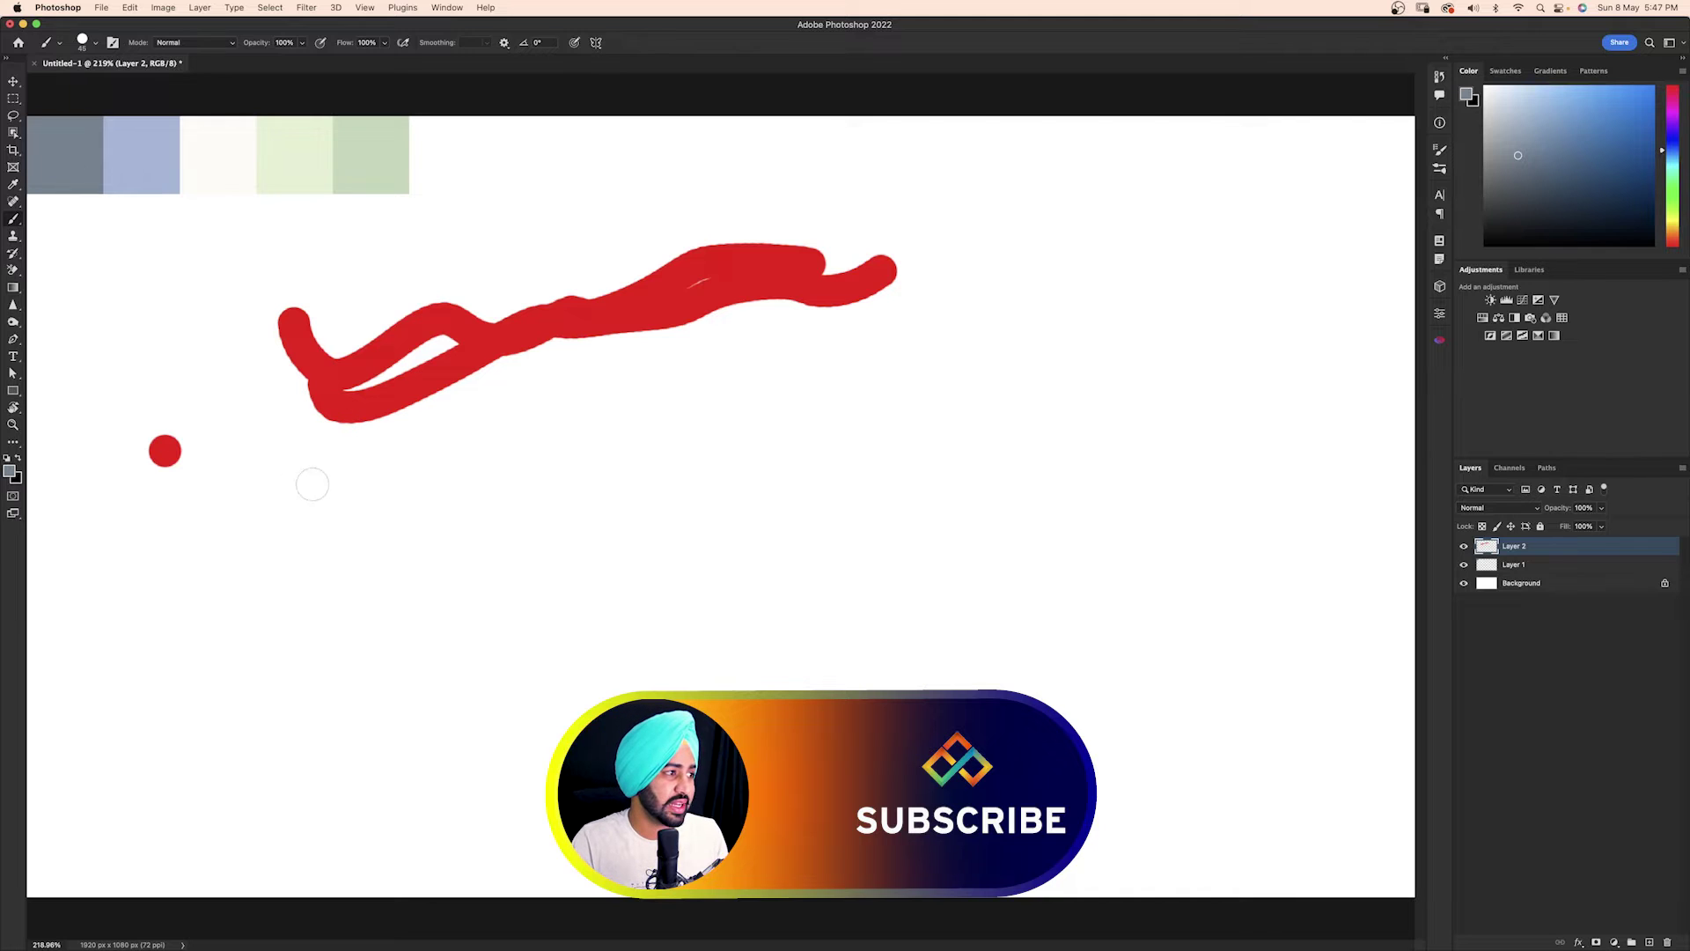
pyautogui.moveTo(349, 433)
pyautogui.mouseDown()
pyautogui.moveTo(609, 342)
pyautogui.moveTo(906, 304)
pyautogui.mouseUp()
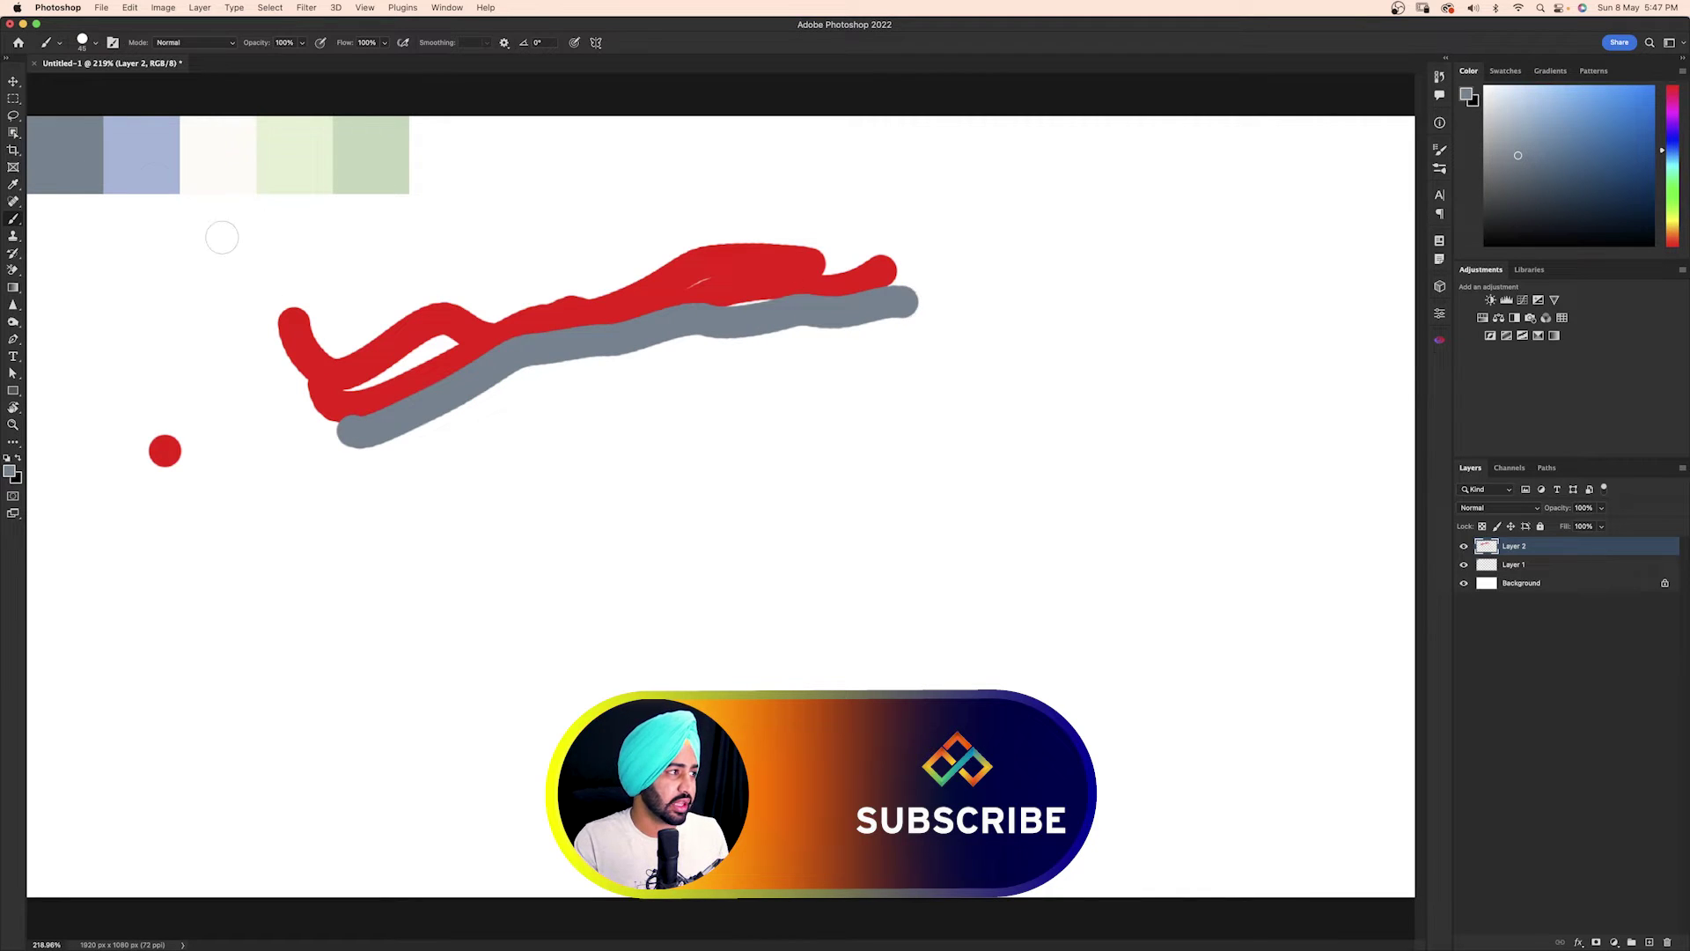
pyautogui.keyDown('alt'); pyautogui.click(289, 151); pyautogui.keyUp('alt')
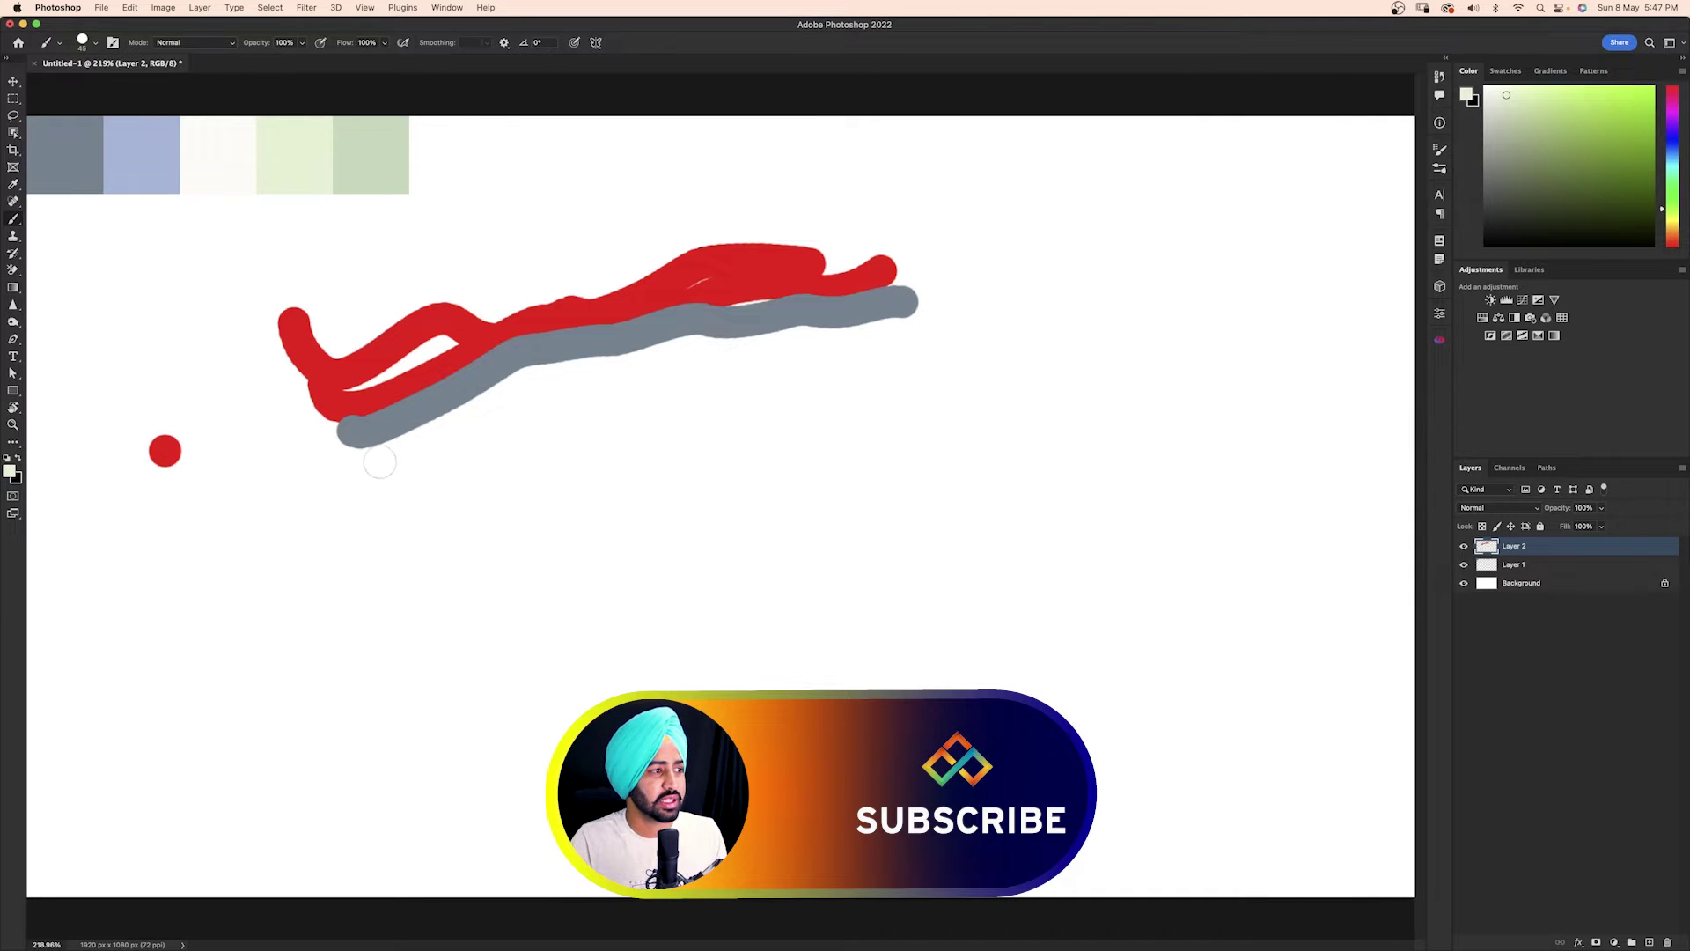
pyautogui.moveTo(377, 459)
pyautogui.mouseDown()
pyautogui.moveTo(516, 379)
pyautogui.moveTo(1016, 326)
pyautogui.mouseUp()
# Paint an off-white and a sage-green wavy stroke beneath the others, sampling each colour from the palette swatches
pyautogui.keyDown('alt'); pyautogui.click(247, 164); pyautogui.keyUp('alt')
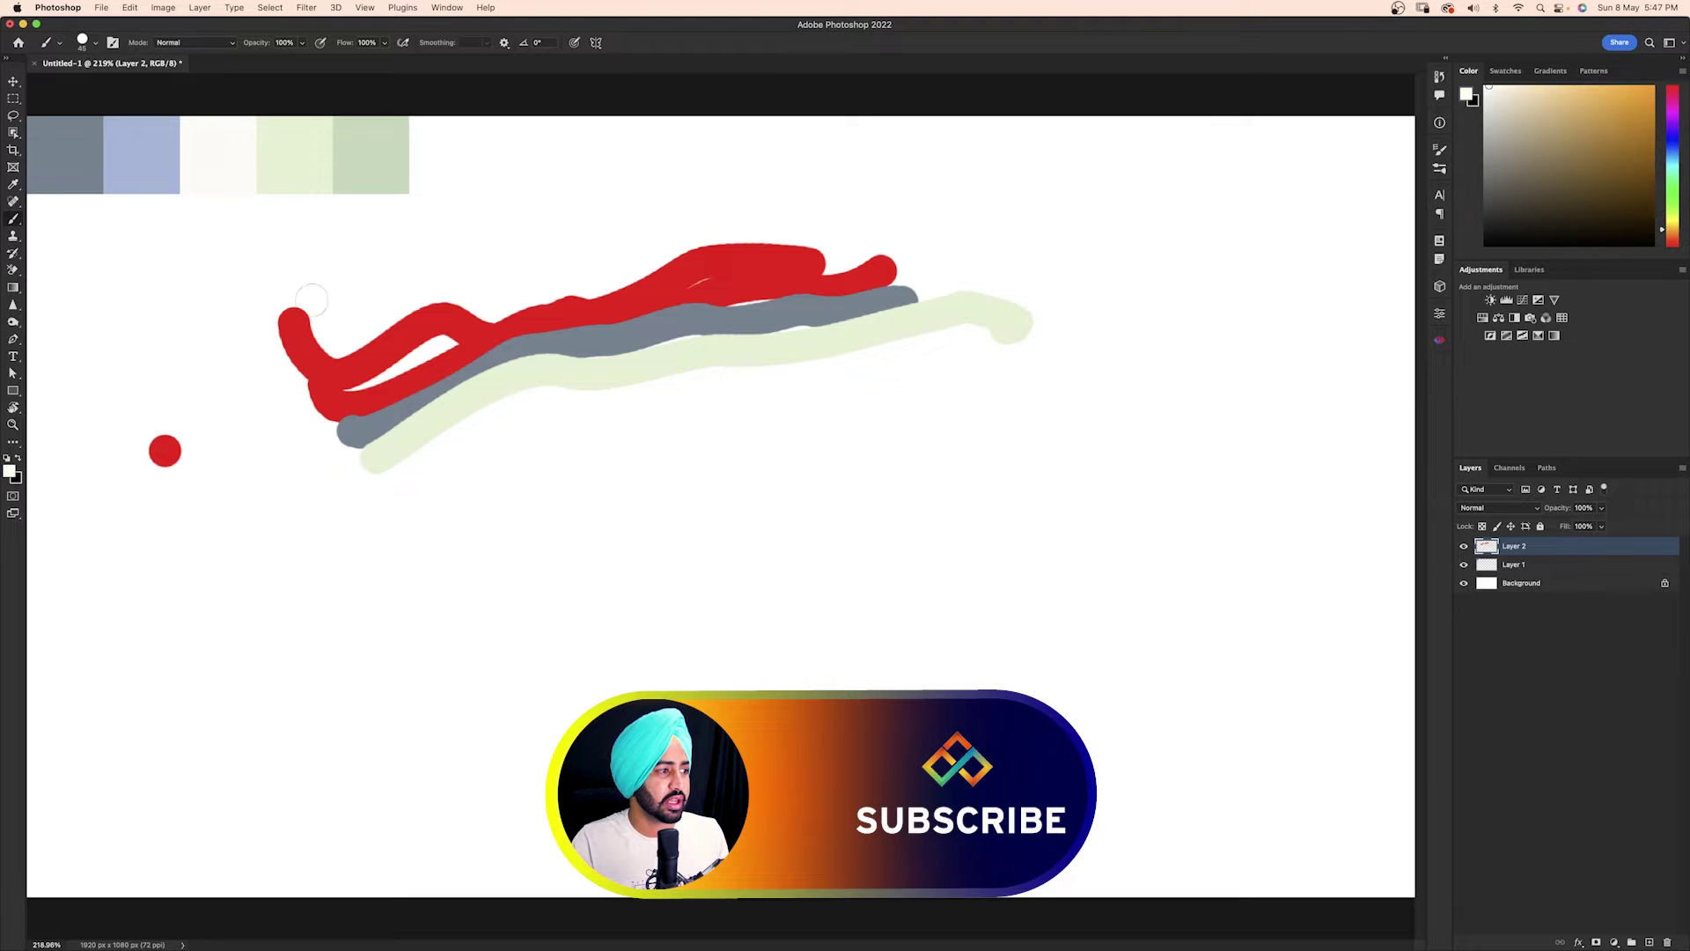
pyautogui.moveTo(374, 467)
pyautogui.mouseDown()
pyautogui.moveTo(450, 416)
pyautogui.moveTo(737, 342)
pyautogui.moveTo(947, 344)
pyautogui.moveTo(1062, 322)
pyautogui.mouseUp()
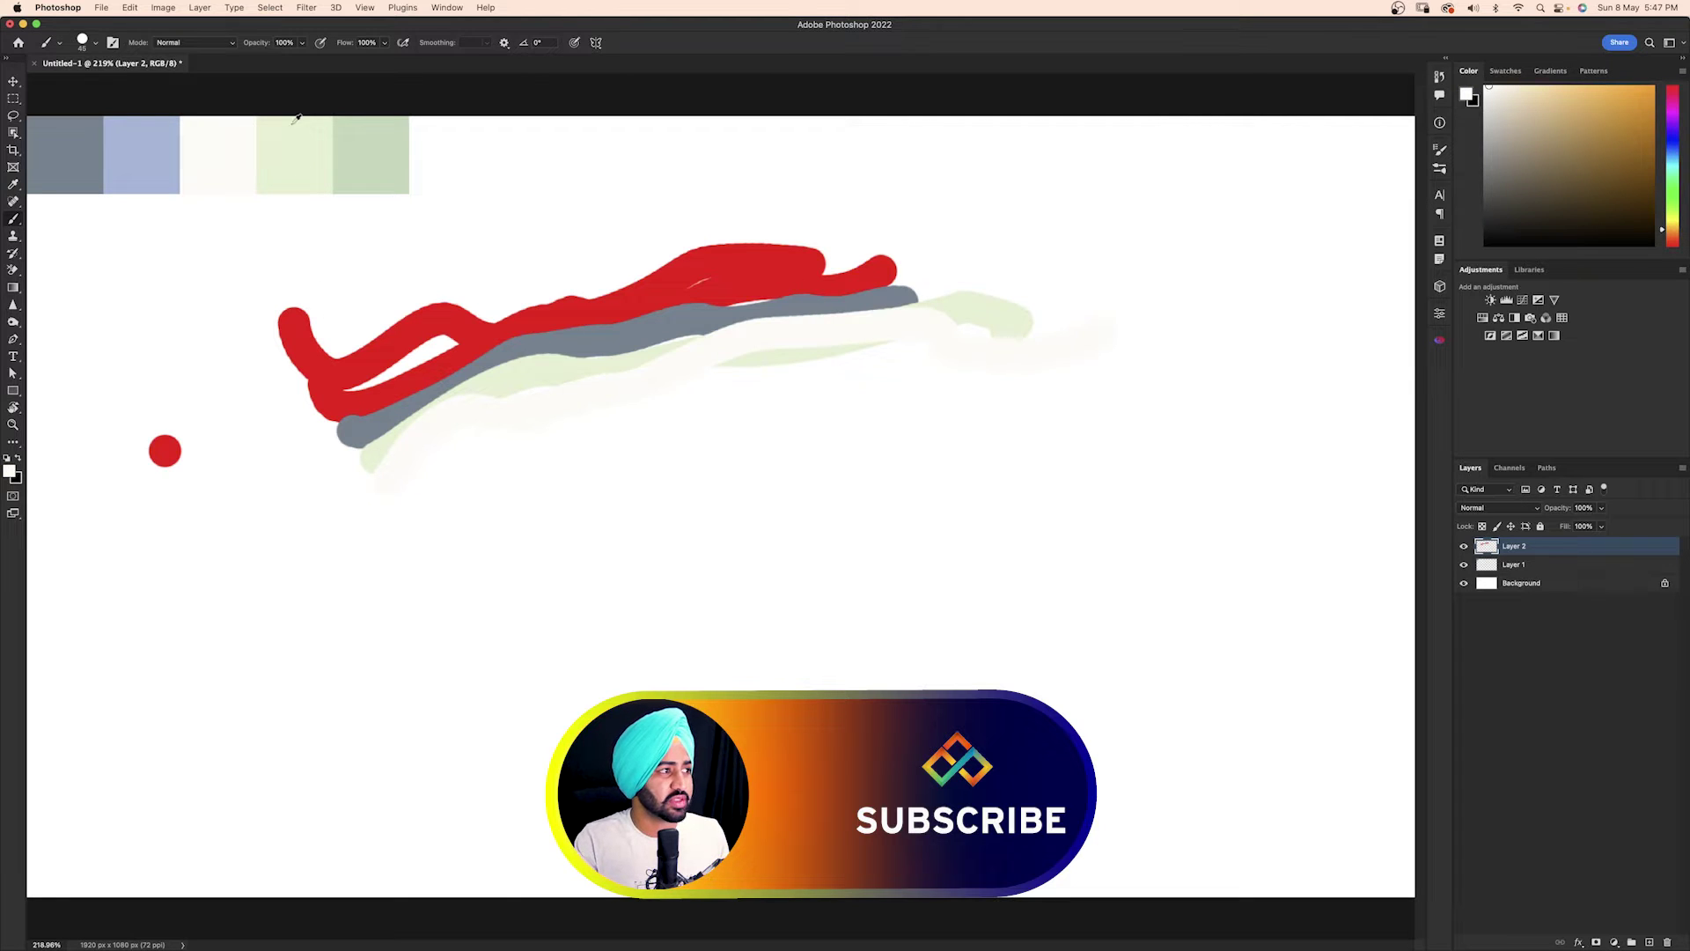
pyautogui.keyDown('alt'); pyautogui.click(370, 155); pyautogui.keyUp('alt')
pyautogui.moveTo(392, 490)
pyautogui.mouseDown()
pyautogui.moveTo(531, 426)
pyautogui.moveTo(1042, 357)
pyautogui.mouseUp()
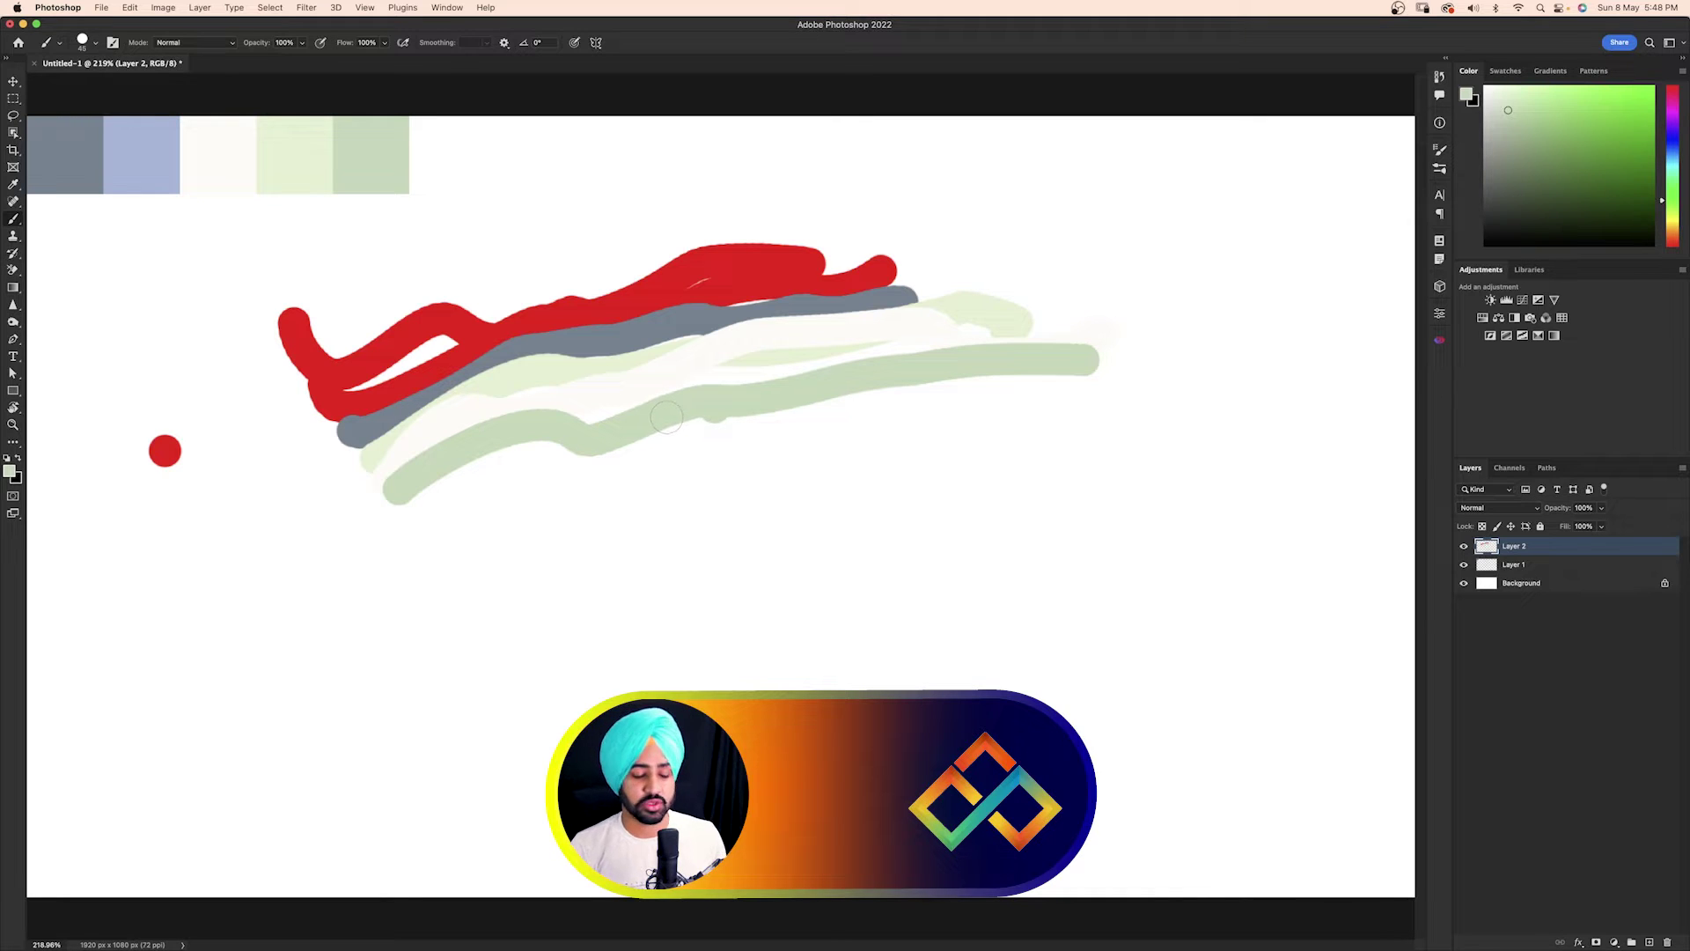
# Draw a straight sage-green brush line across the lower canvas by connecting a start and an end point
pyautogui.press('shift')
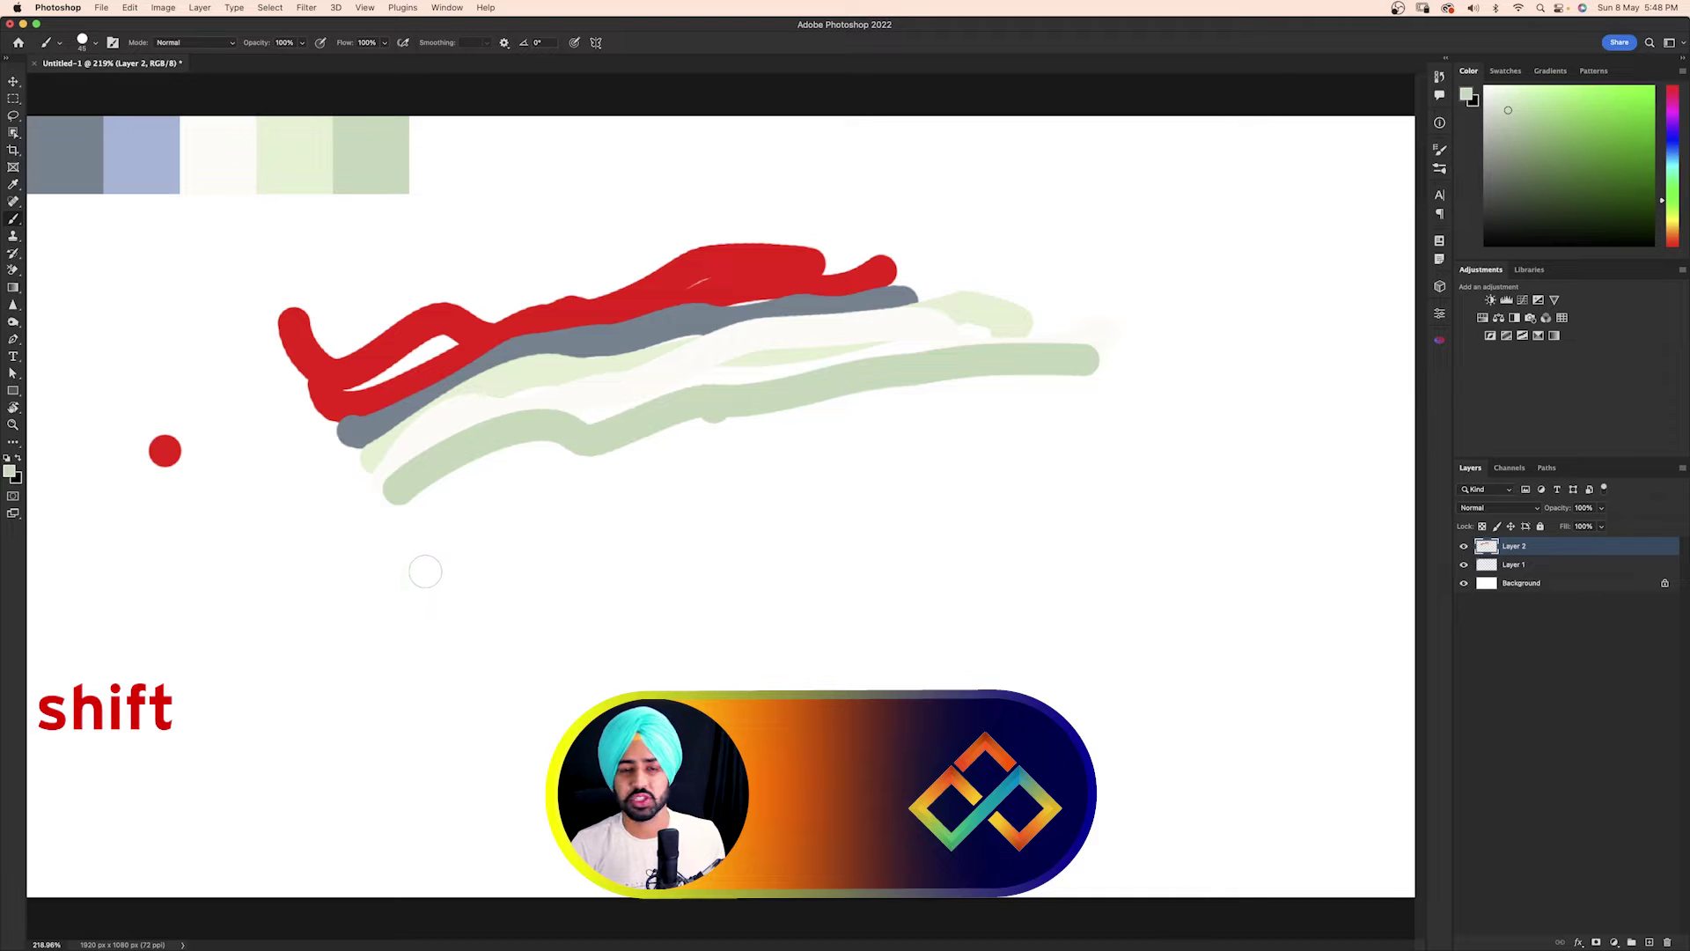
pyautogui.click(320, 605)
pyautogui.keyDown('shift'); pyautogui.click(876, 560); pyautogui.keyUp('shift')
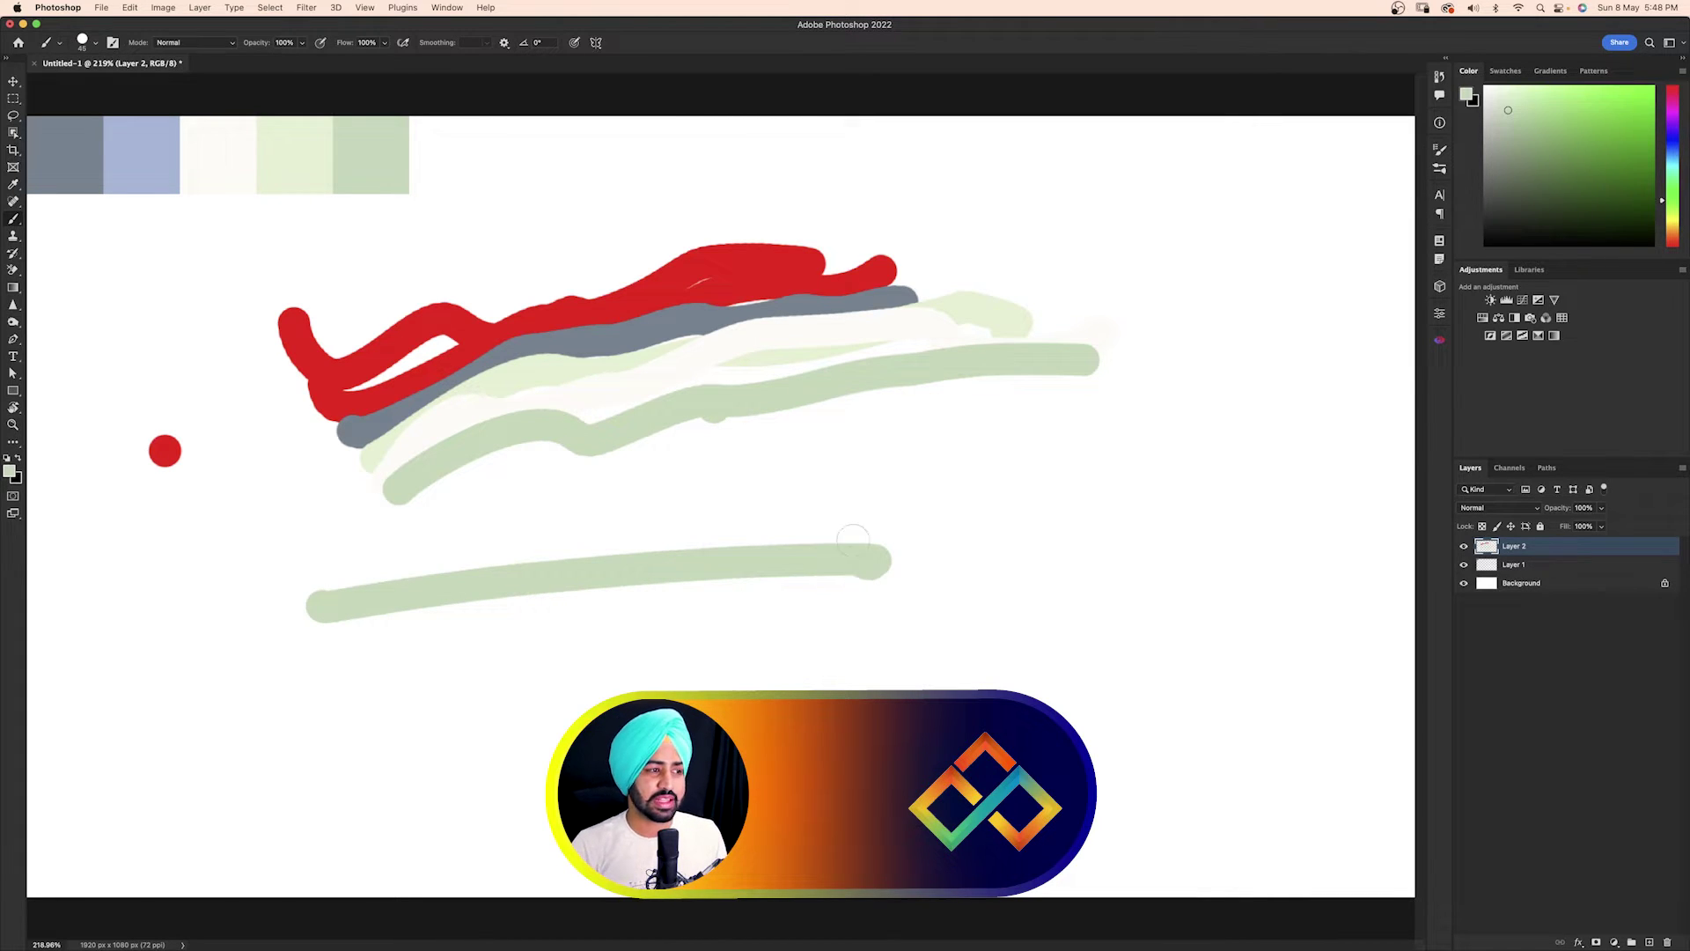
# Draw a closed six-cornered sage-green outline from connected straight brush segments in the lower right area of the canvas
pyautogui.click(1021, 447)
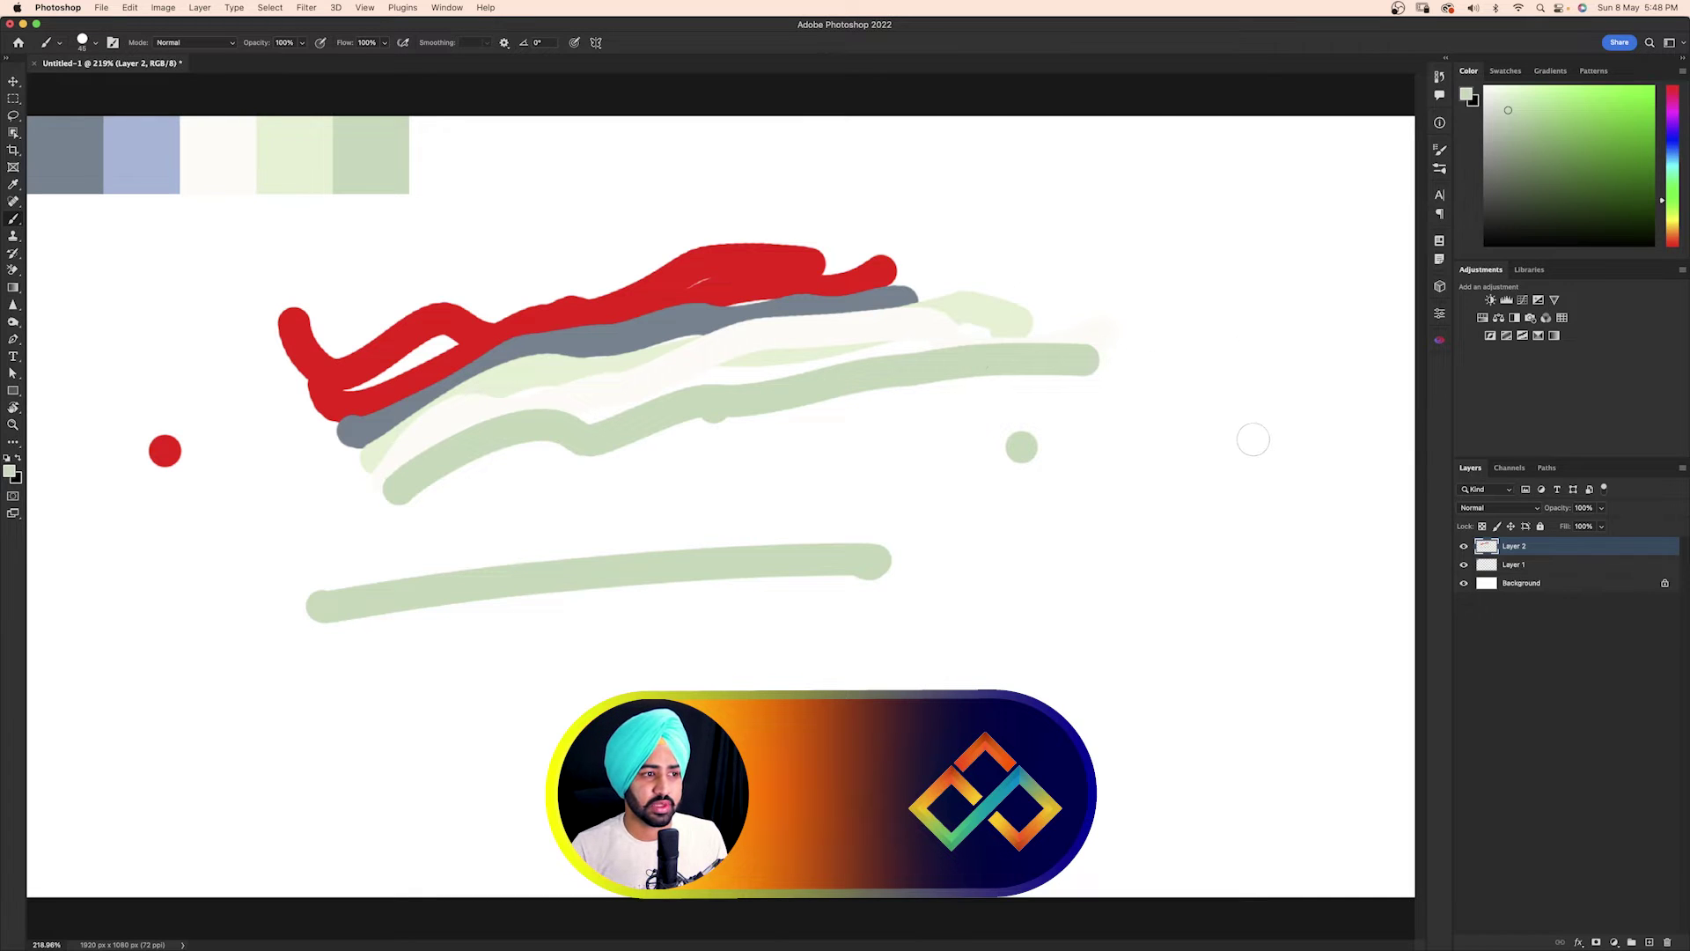
pyautogui.keyDown('shift'); pyautogui.click(1254, 438); pyautogui.keyUp('shift')
pyautogui.keyDown('shift'); pyautogui.click(1114, 690); pyautogui.keyUp('shift')
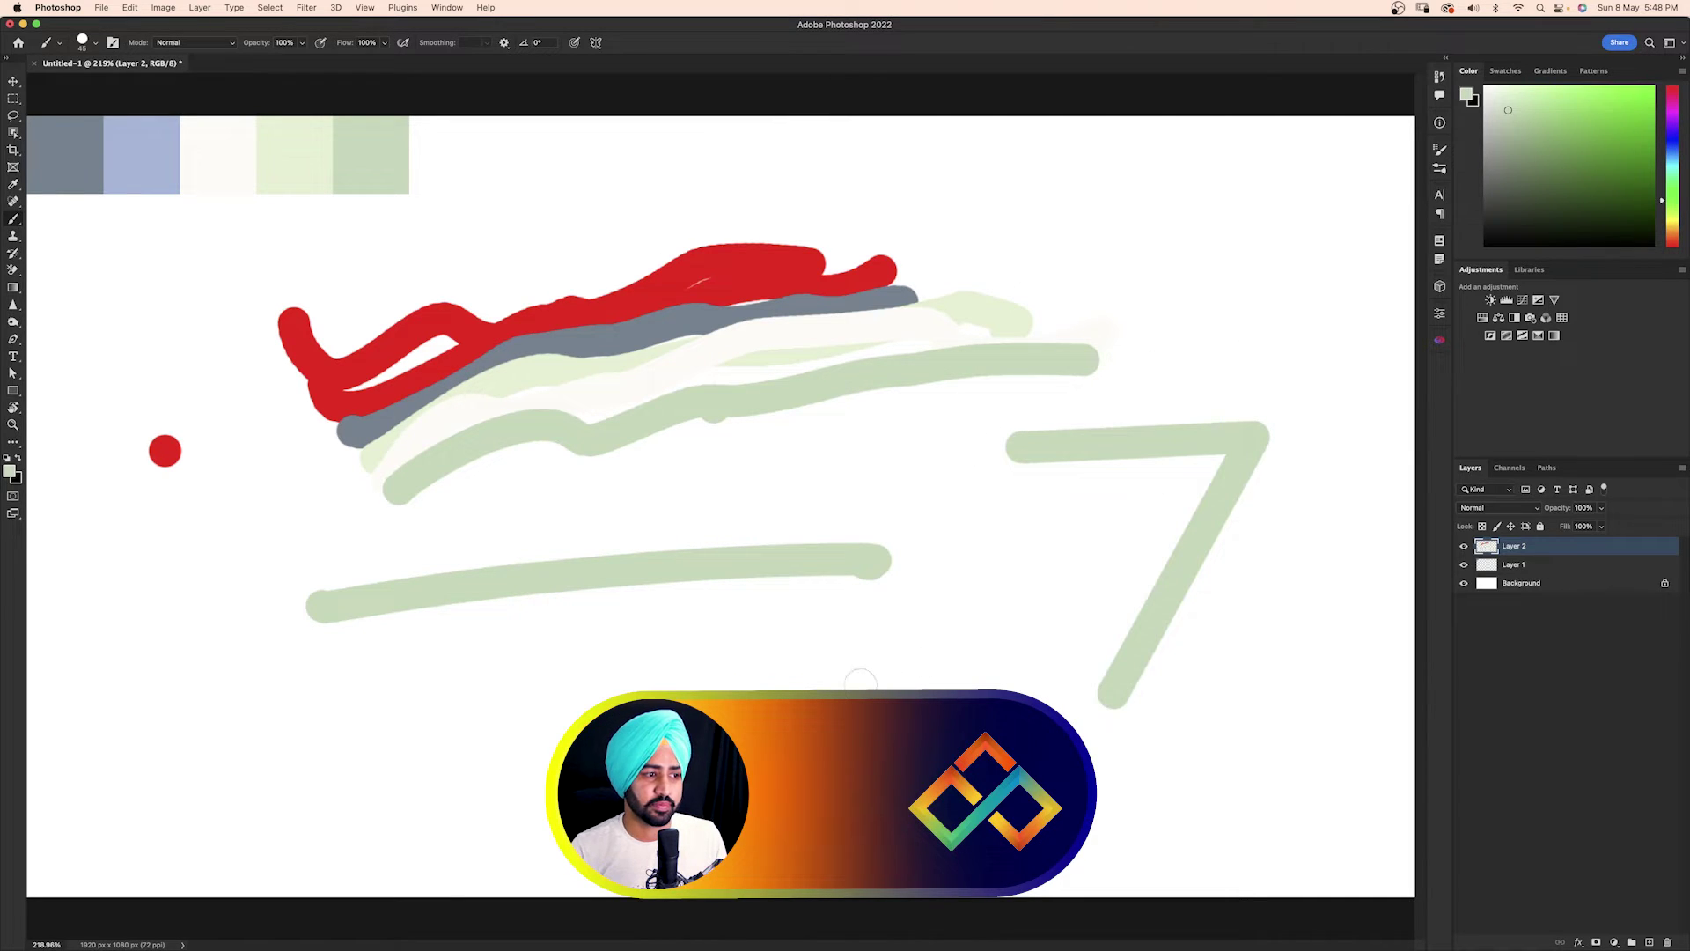
pyautogui.keyDown('shift'); pyautogui.click(861, 681); pyautogui.keyUp('shift')
pyautogui.keyDown('shift'); pyautogui.click(1044, 538); pyautogui.keyUp('shift')
pyautogui.keyDown('shift'); pyautogui.click(771, 466); pyautogui.keyUp('shift')
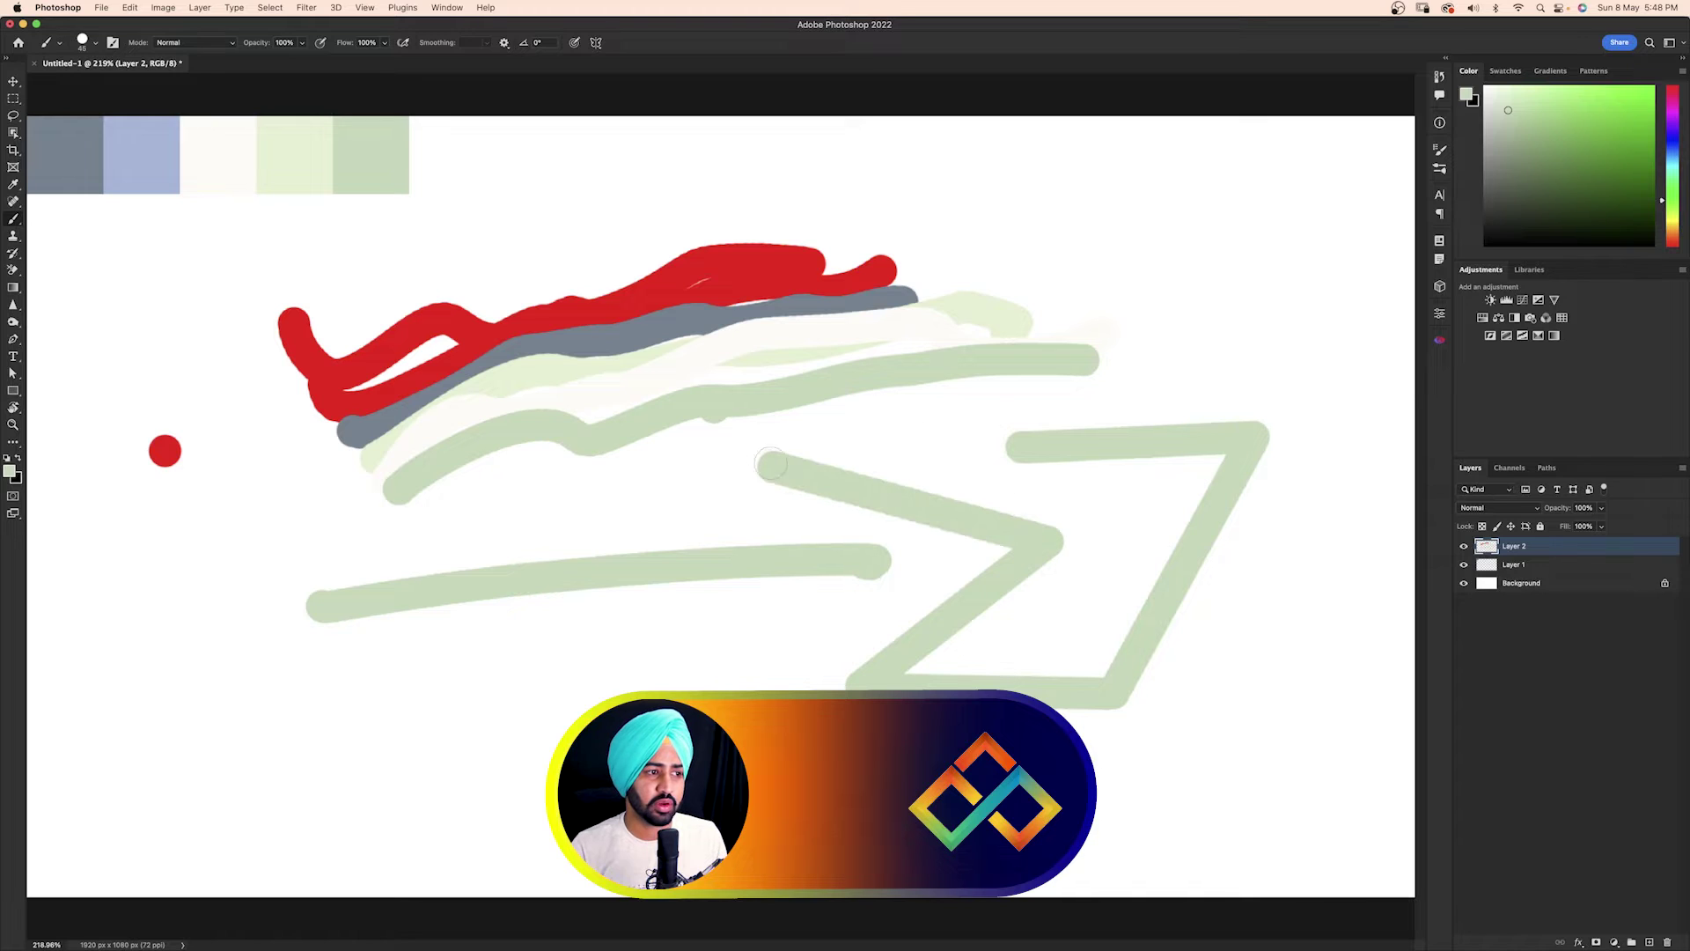
pyautogui.keyDown('shift'); pyautogui.click(1020, 446); pyautogui.keyUp('shift')
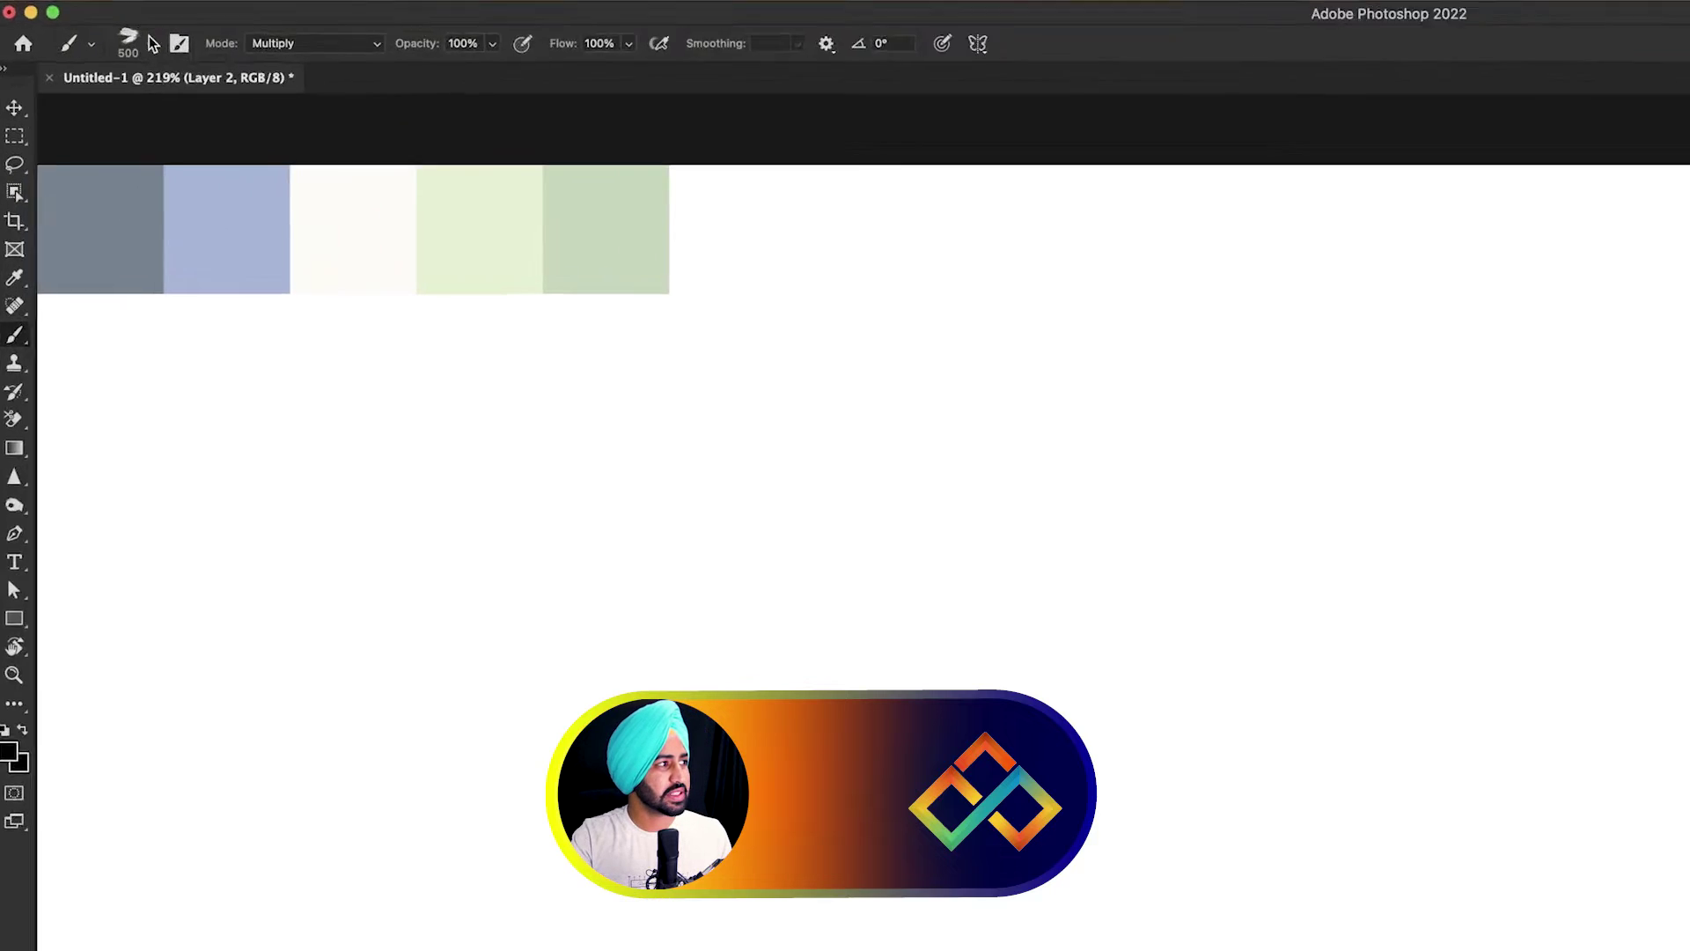
# Try a single black stamp of the 500 px Stroke 01 brush near the canvas centre, checking its angle setting first
pyautogui.click(95, 43)
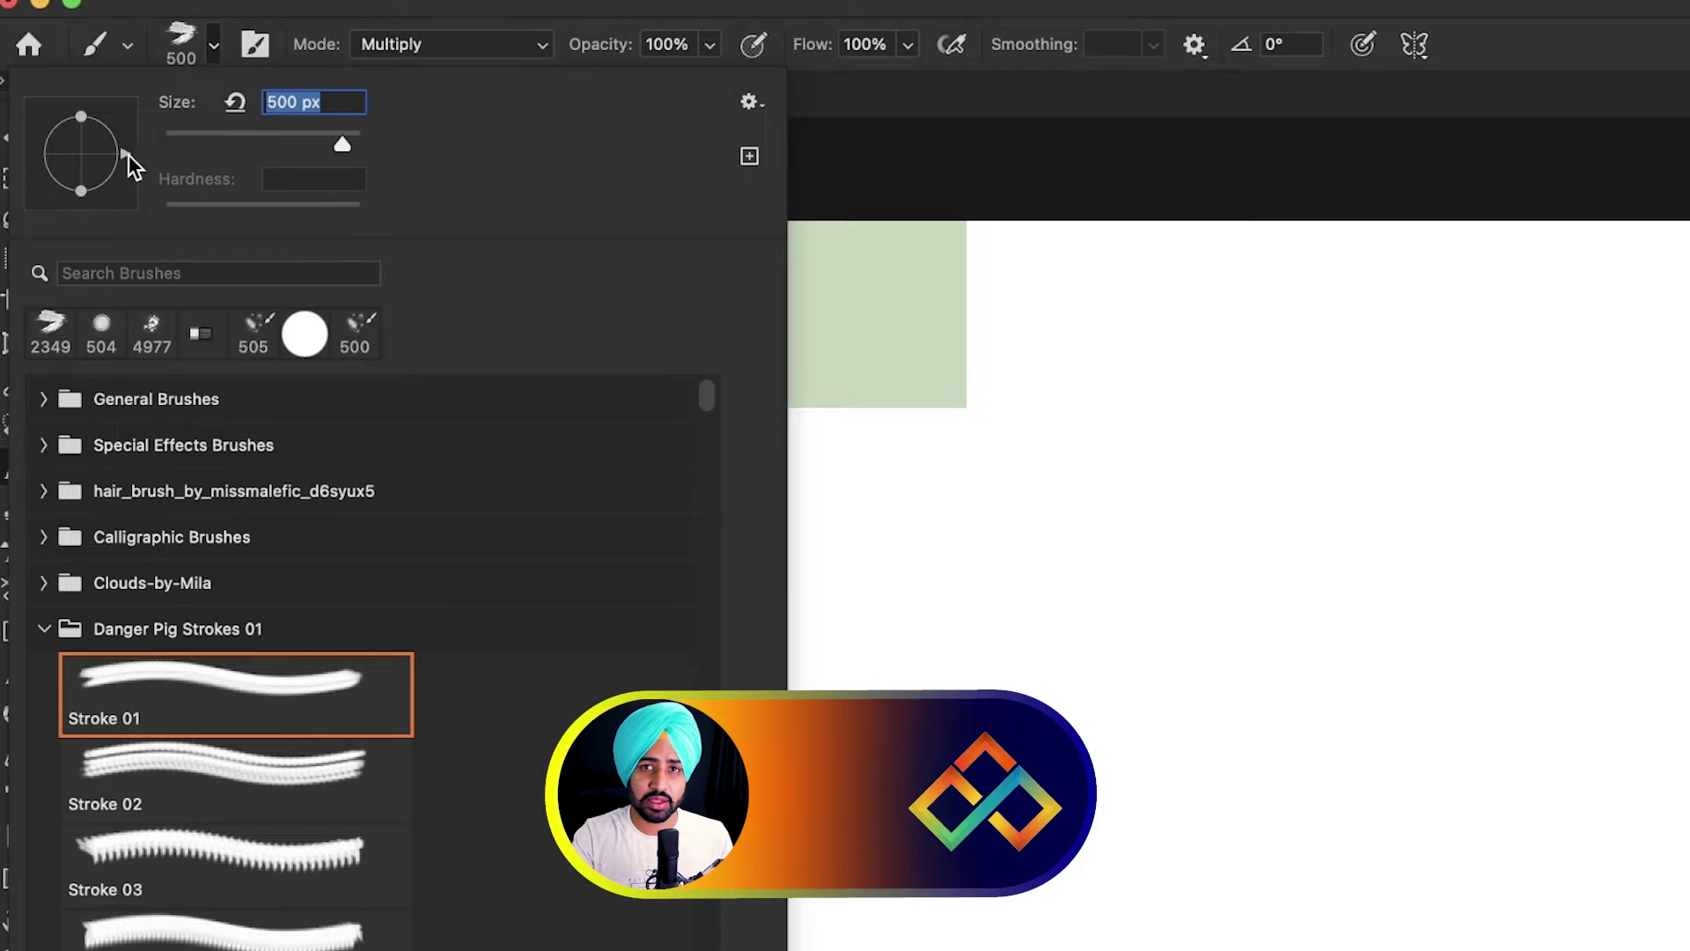
pyautogui.press('Return')
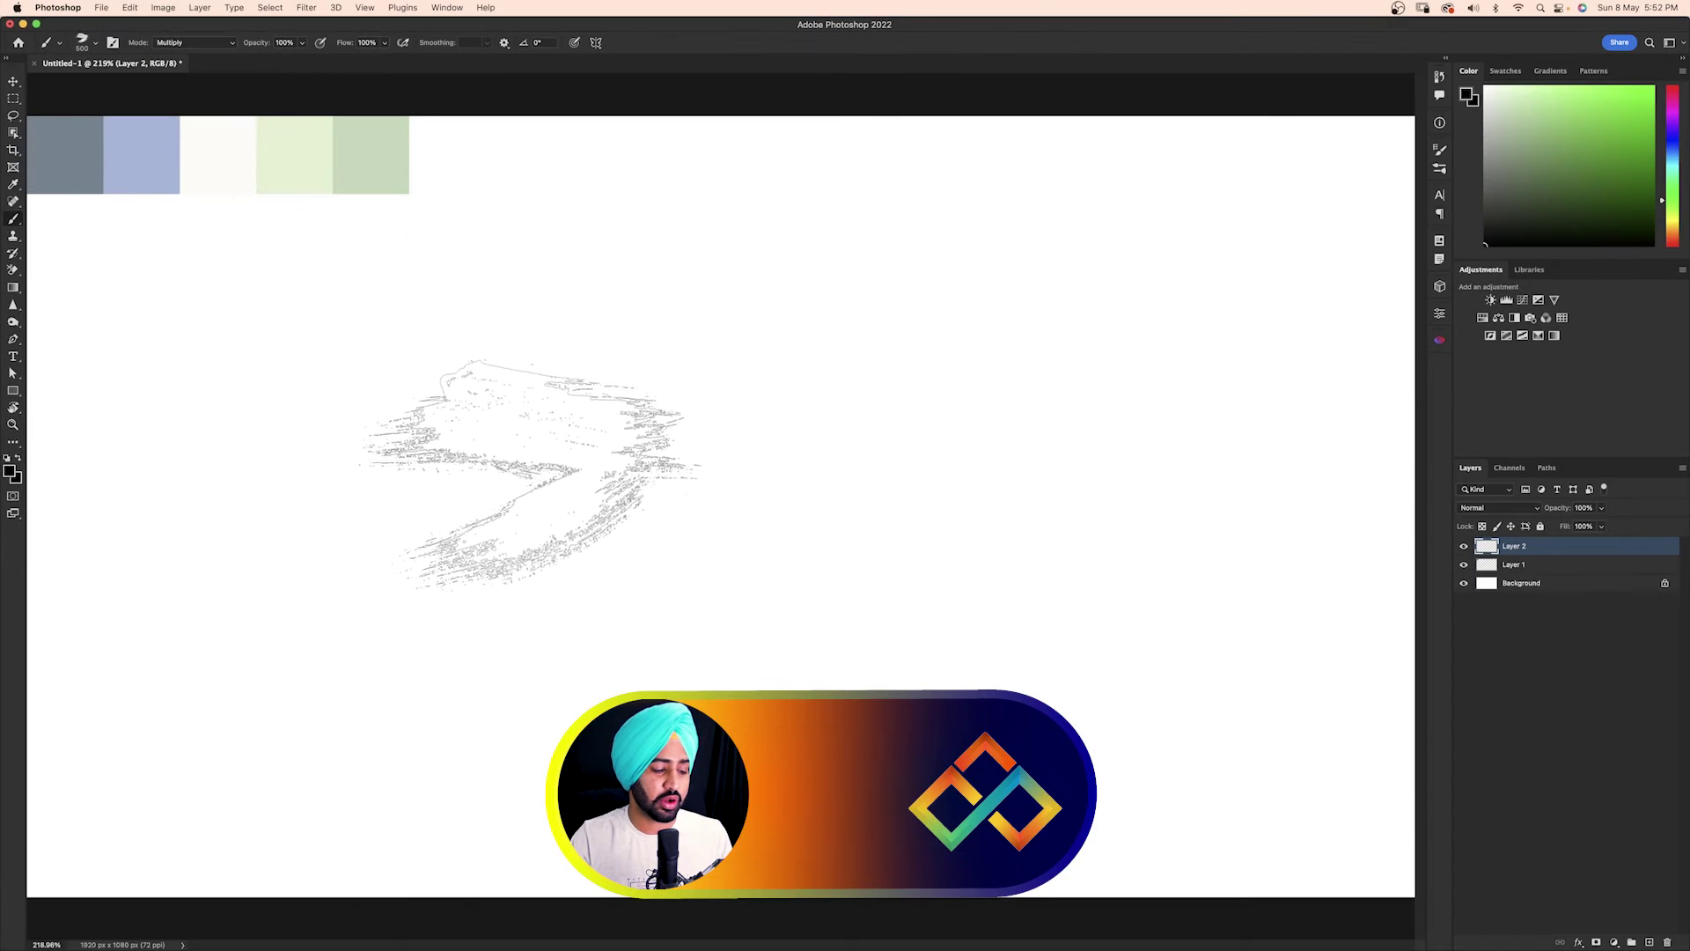
pyautogui.click(546, 461)
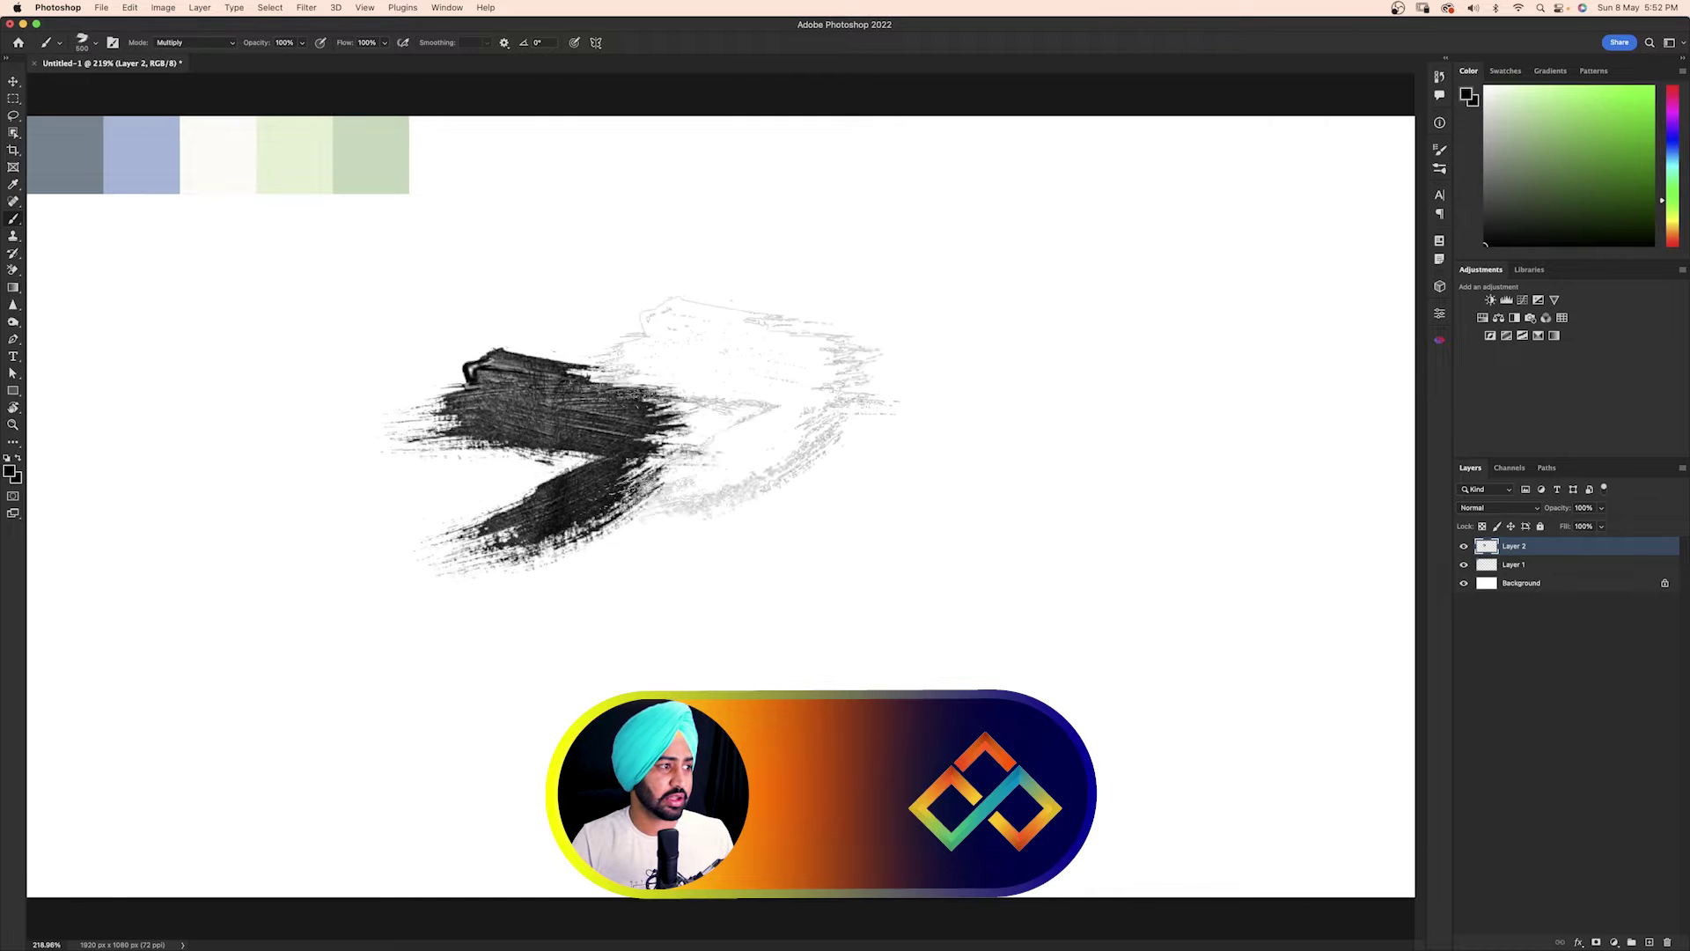
pyautogui.press('super+z')
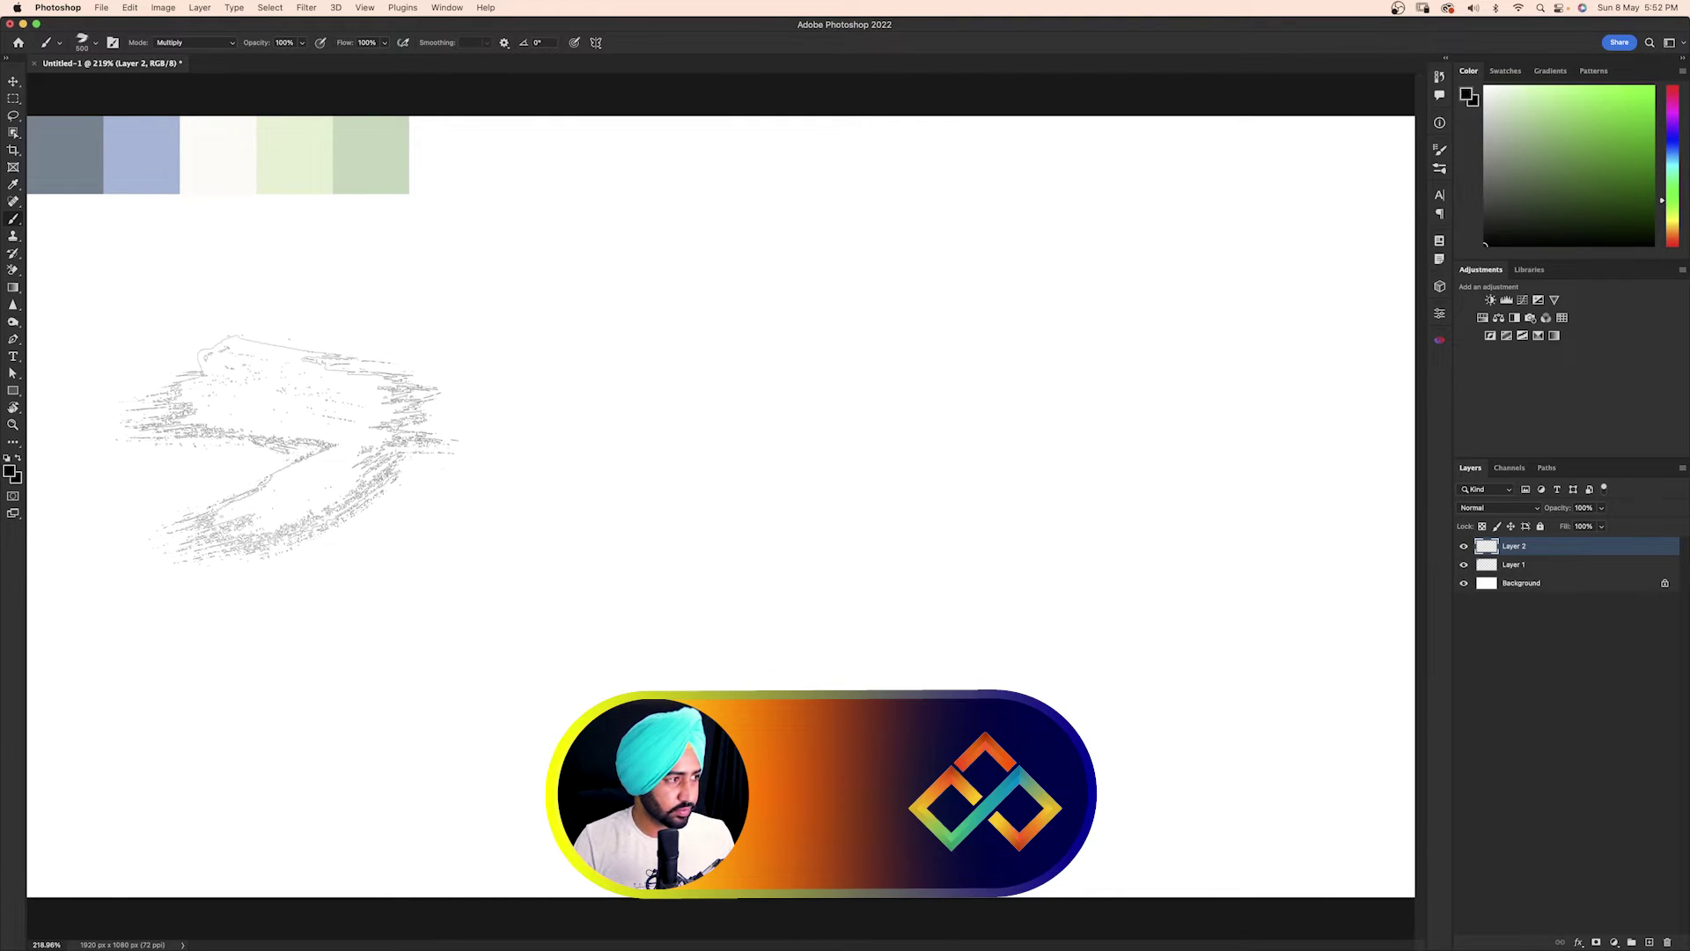
# Stamp the Stroke 01 brush at the left of the canvas and again near the centre with the brush angle at -45°
pyautogui.click(290, 449)
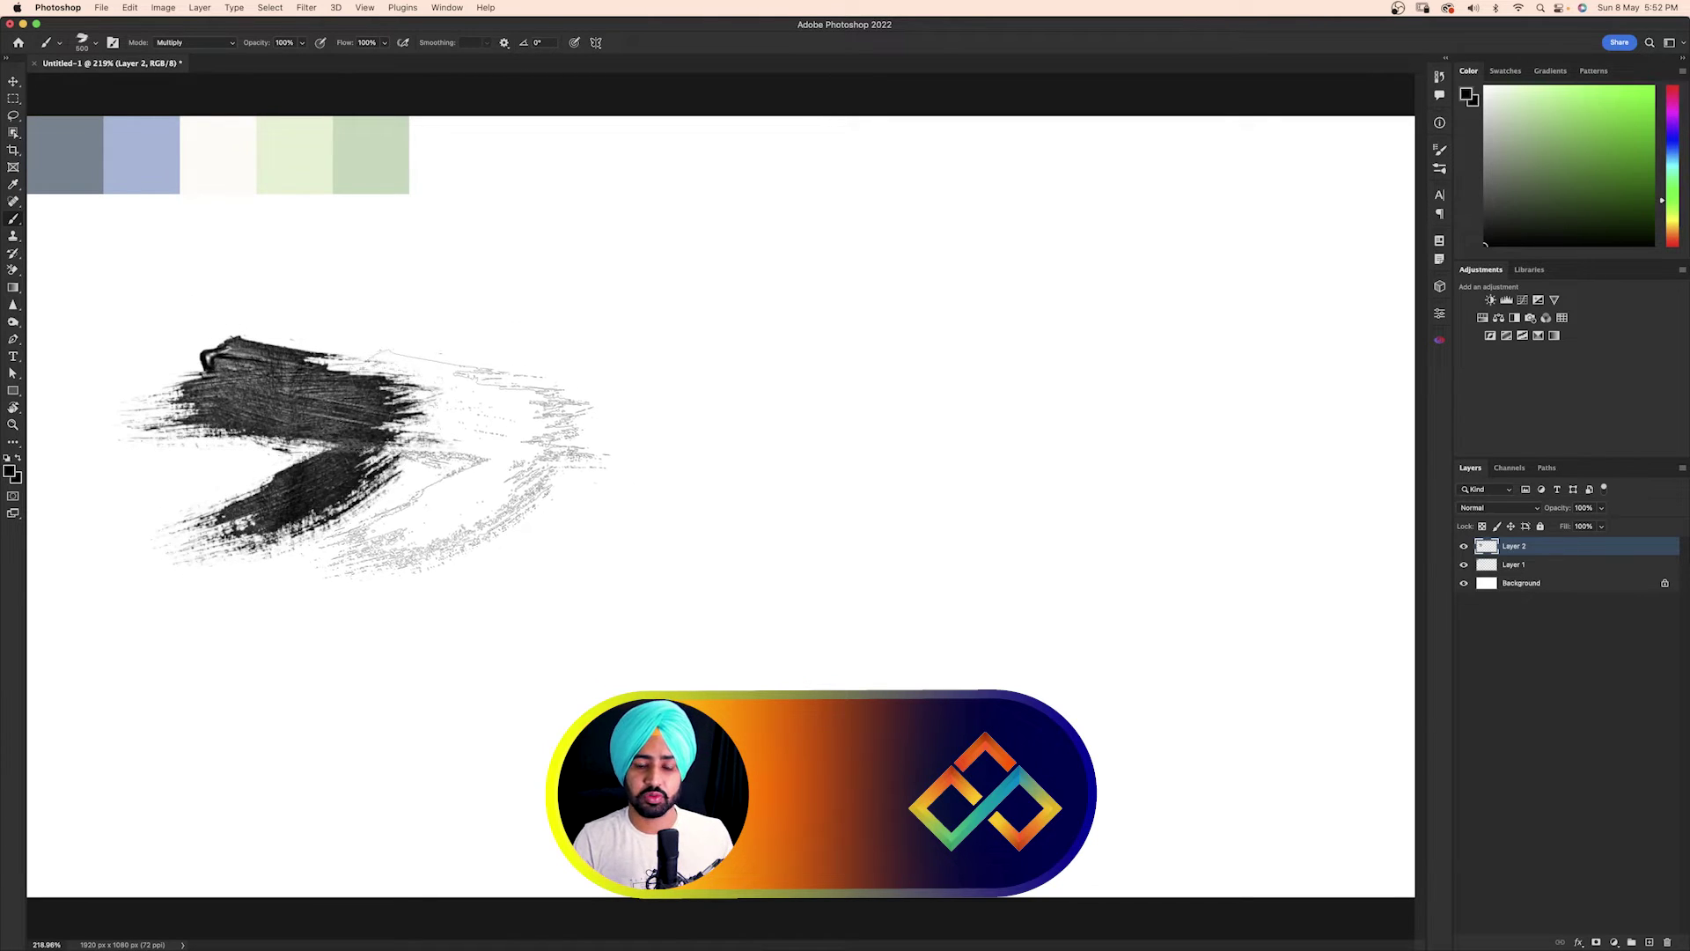
pyautogui.click(86, 42)
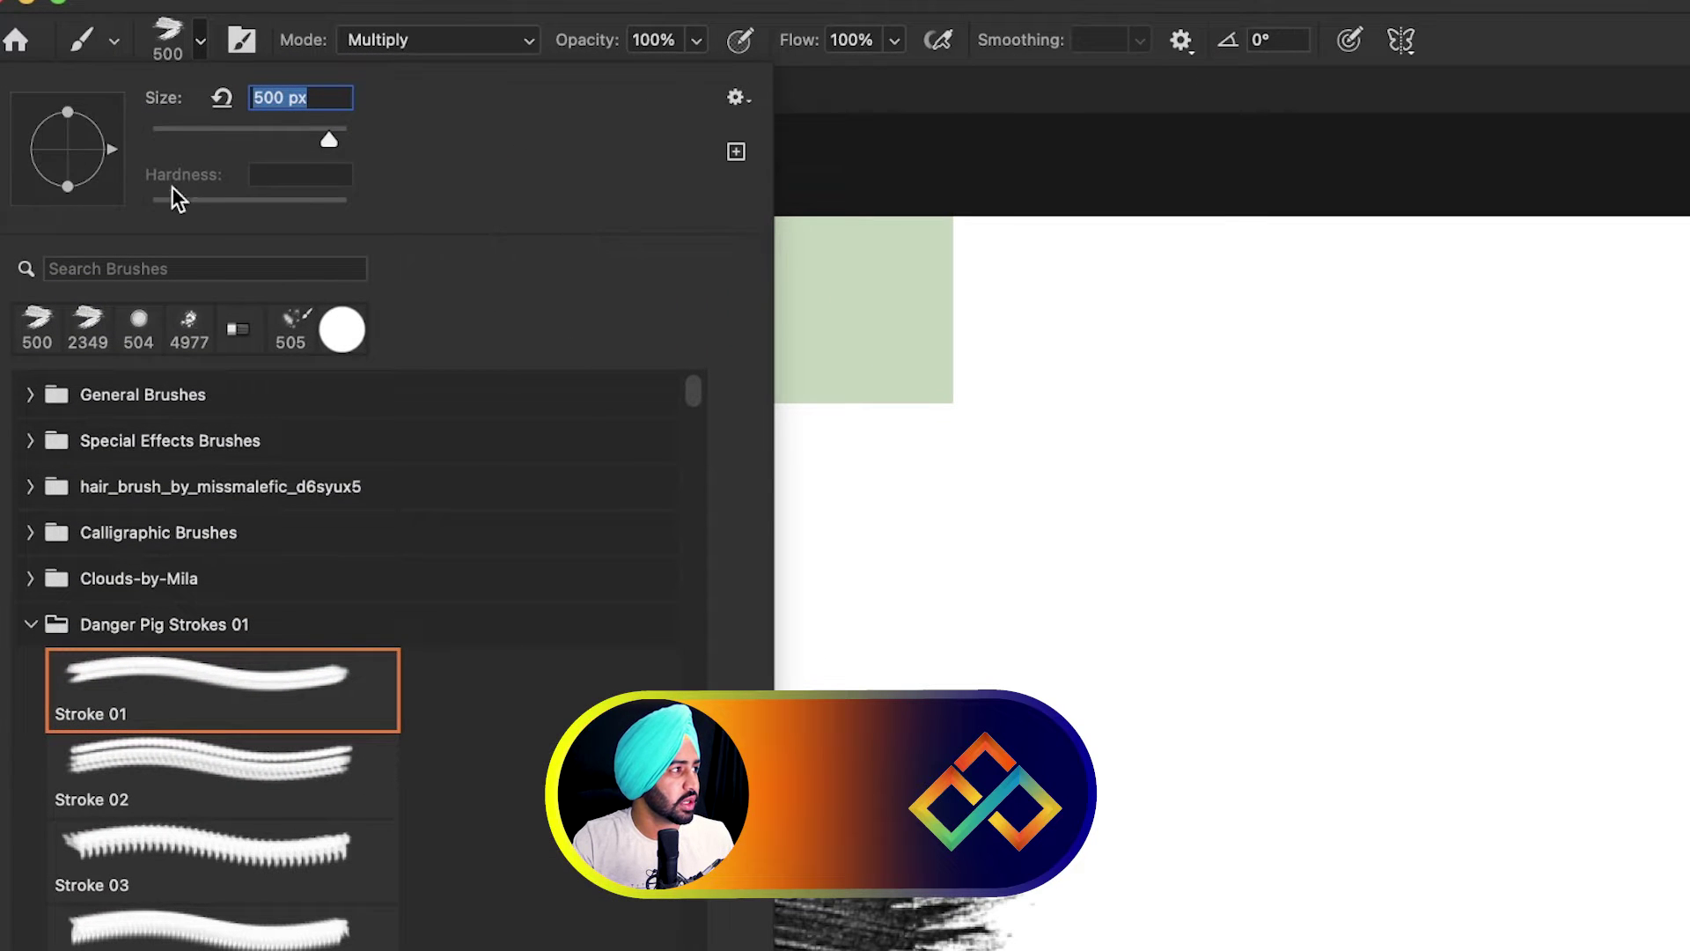
pyautogui.hotkey('shift', 'Right')
pyautogui.hotkey('shift', 'Right')
pyautogui.hotkey('shift', 'Right')
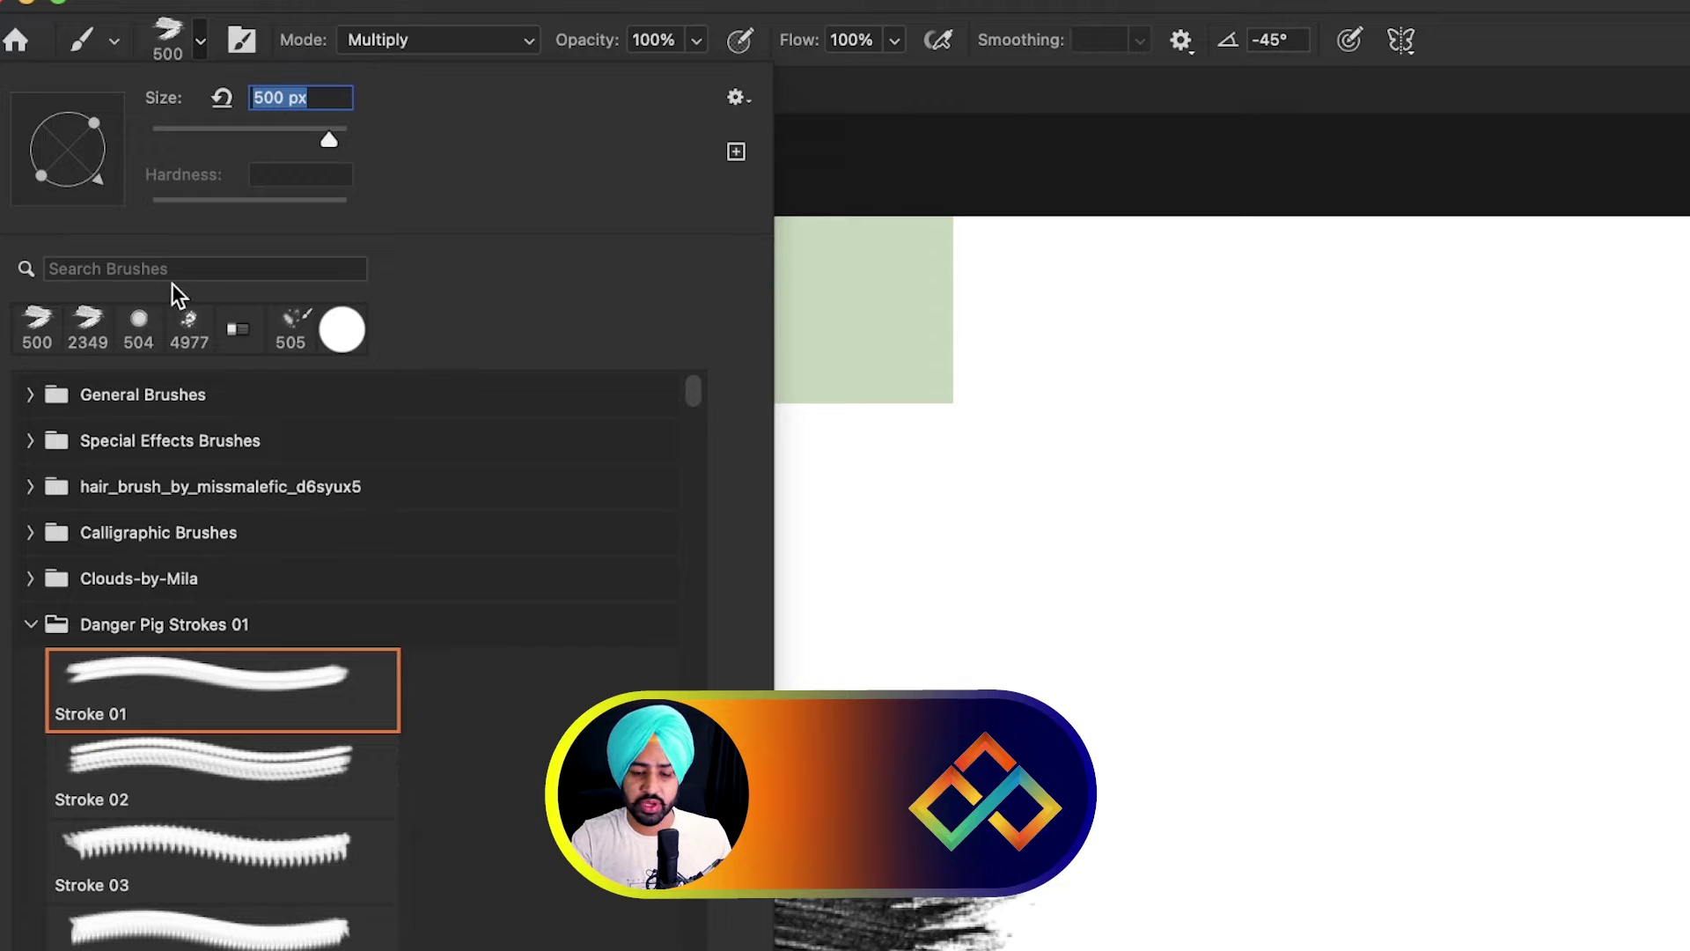
pyautogui.click(902, 722)
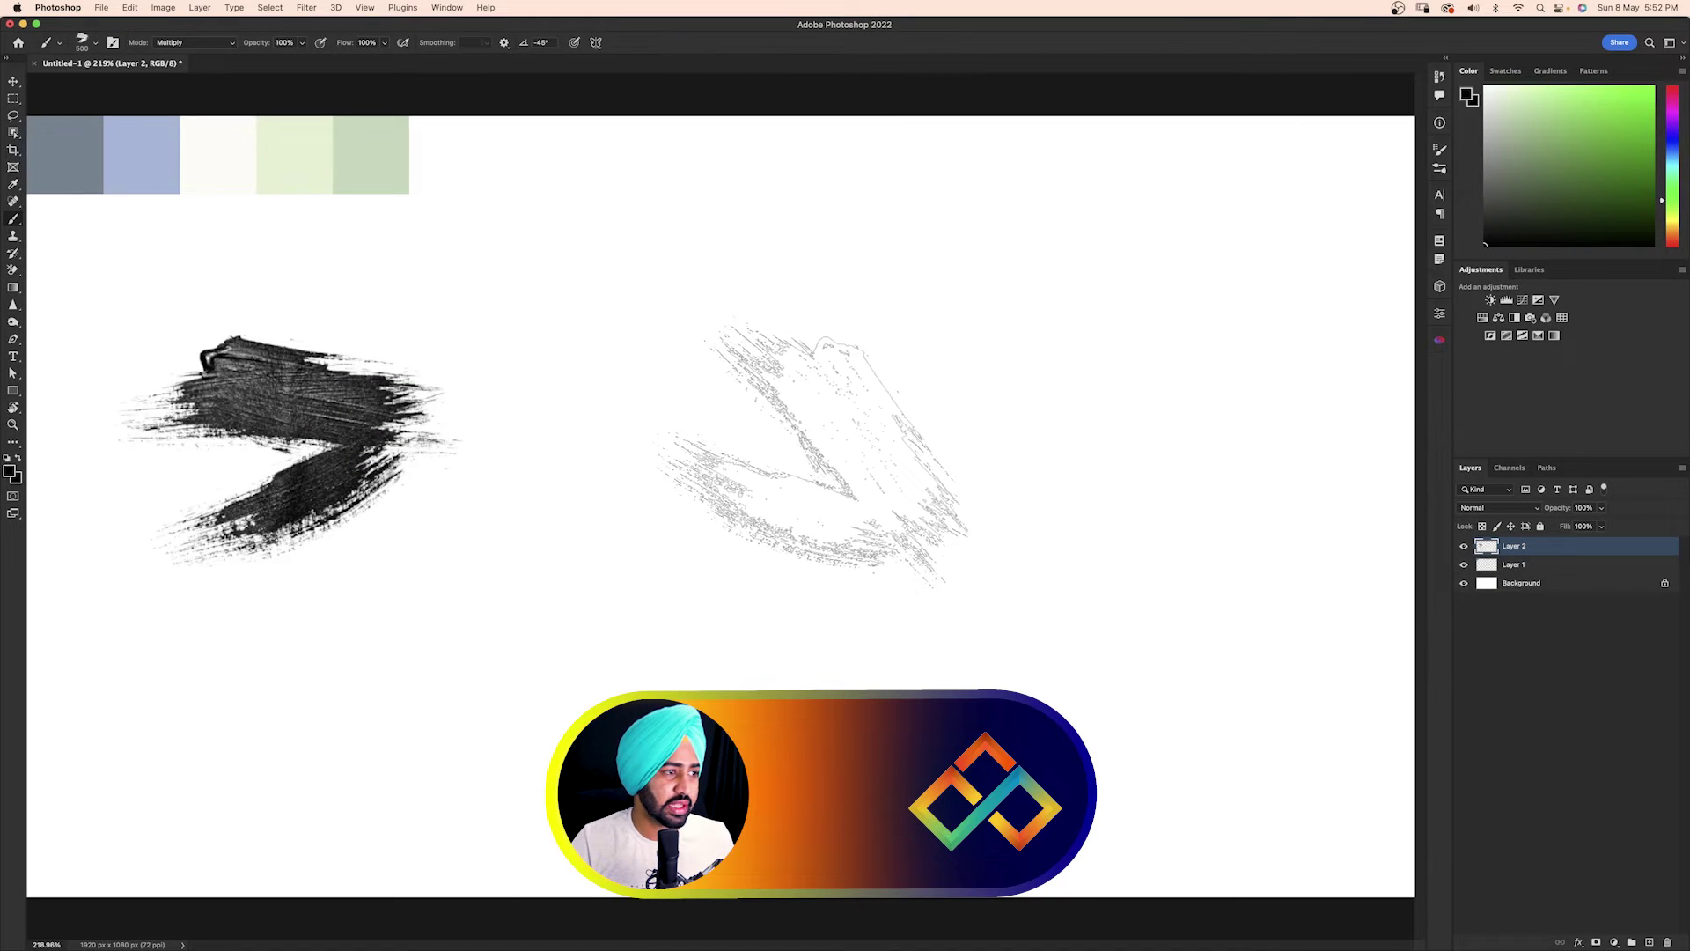
pyautogui.click(823, 458)
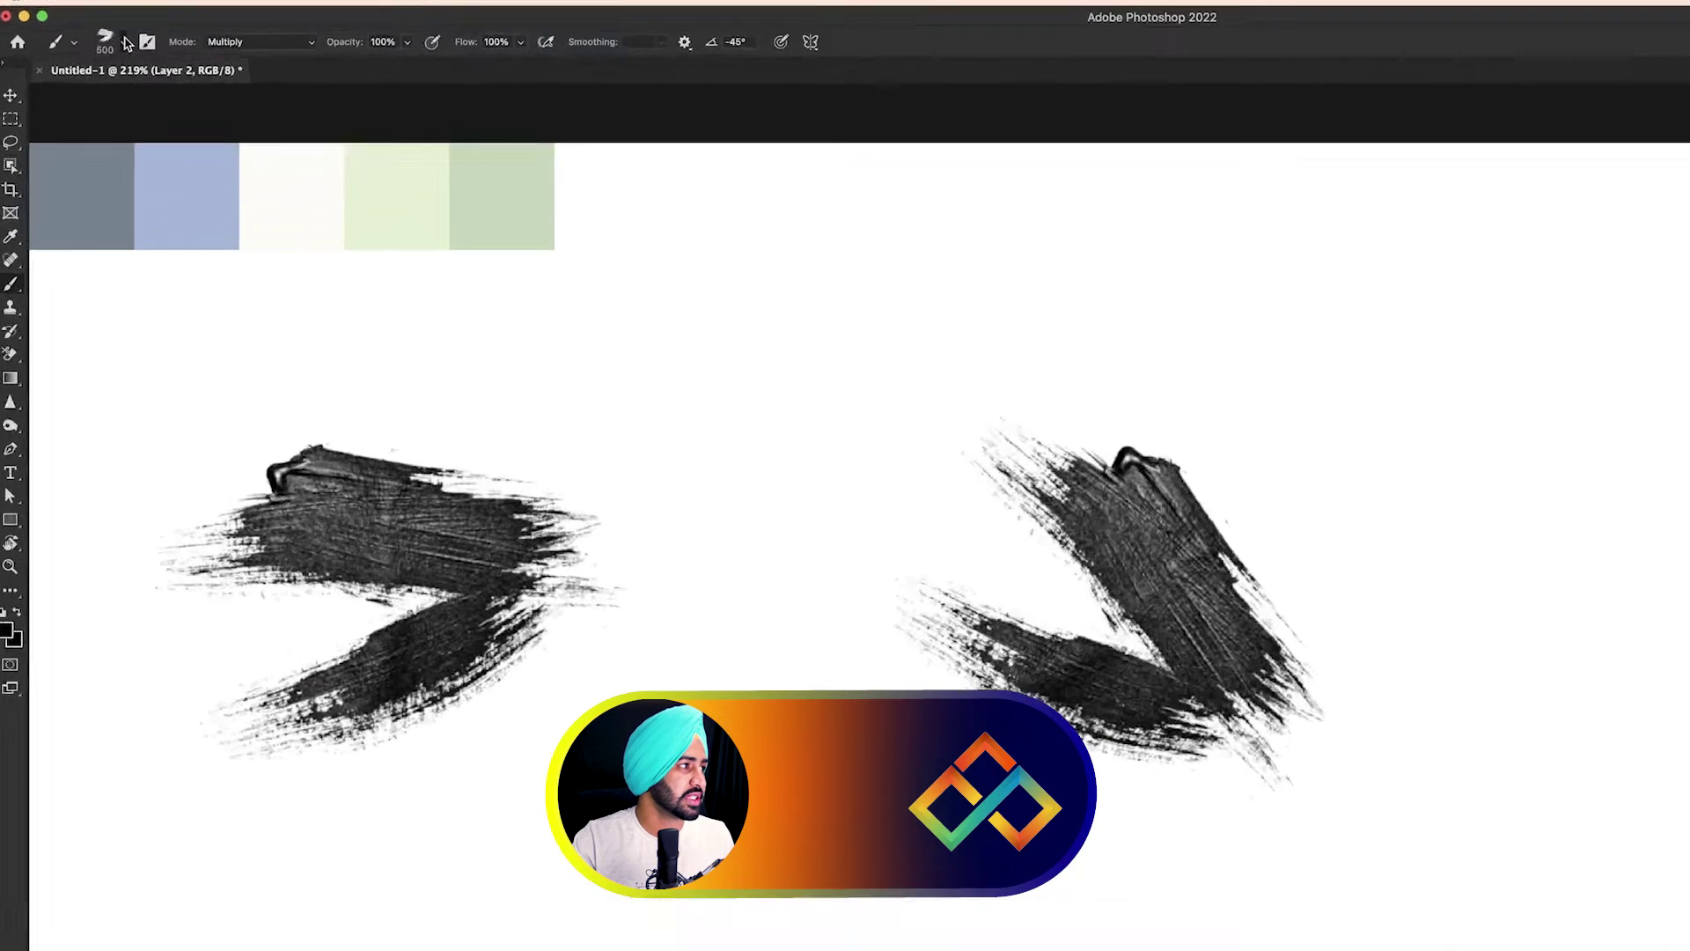
# Rotate the brush tip to -150° and stamp it once below and between the two existing marks
pyautogui.click(95, 43)
pyautogui.moveTo(104, 176); pyautogui.dragTo(3, 194)
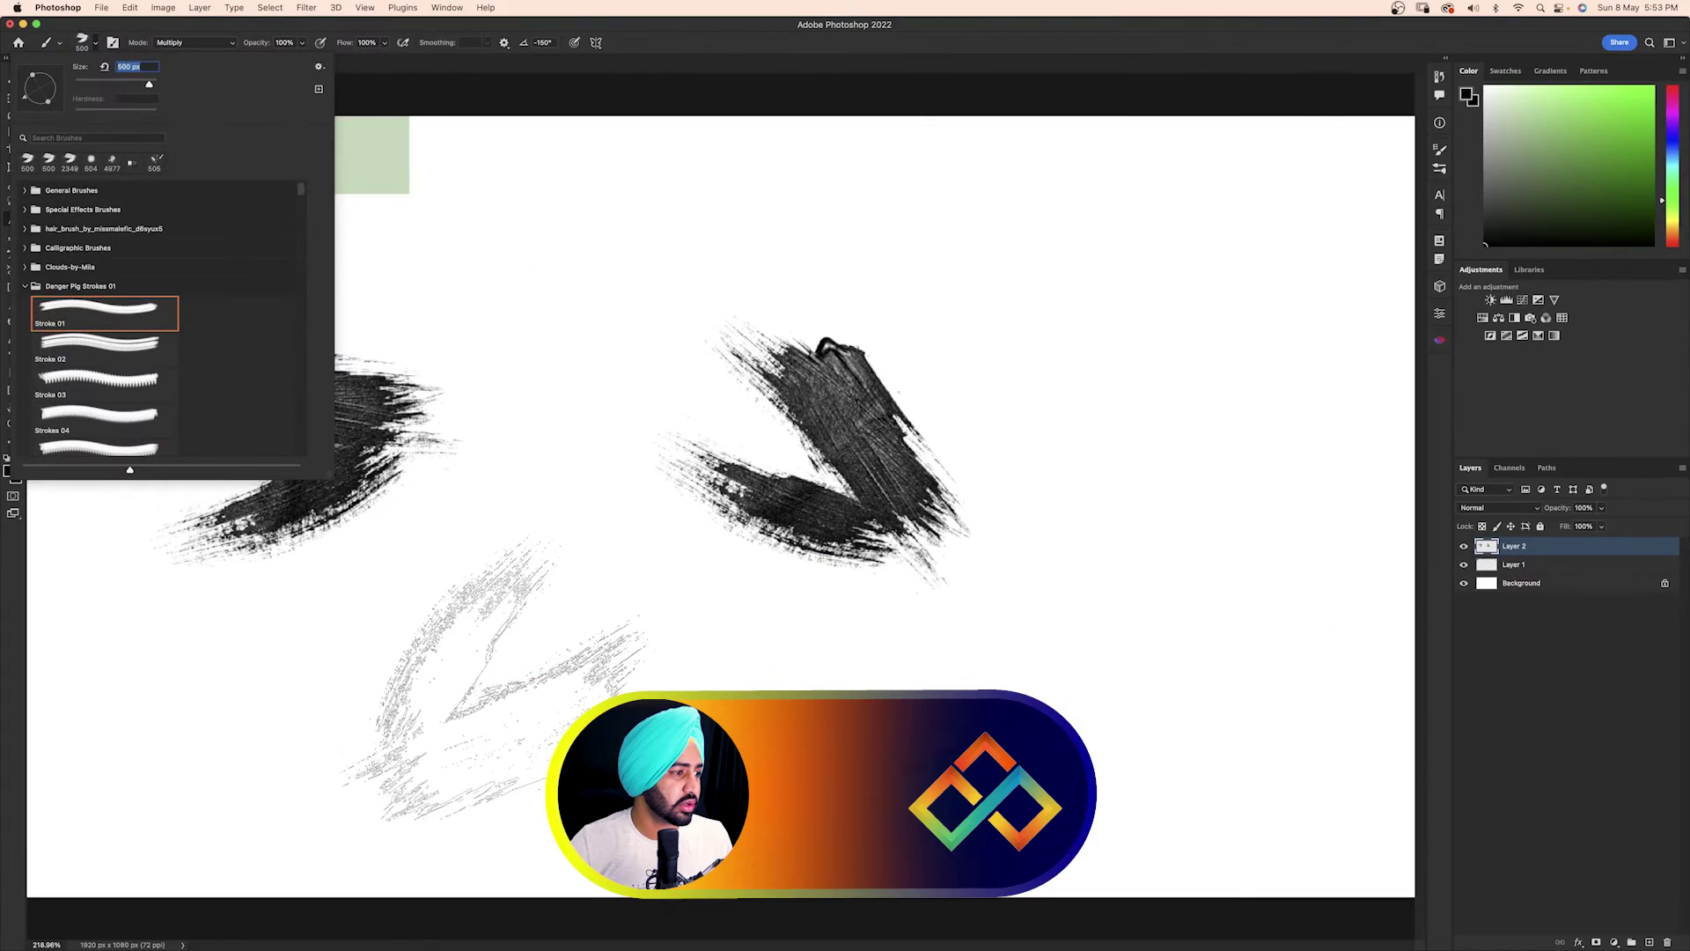
pyautogui.click(493, 678)
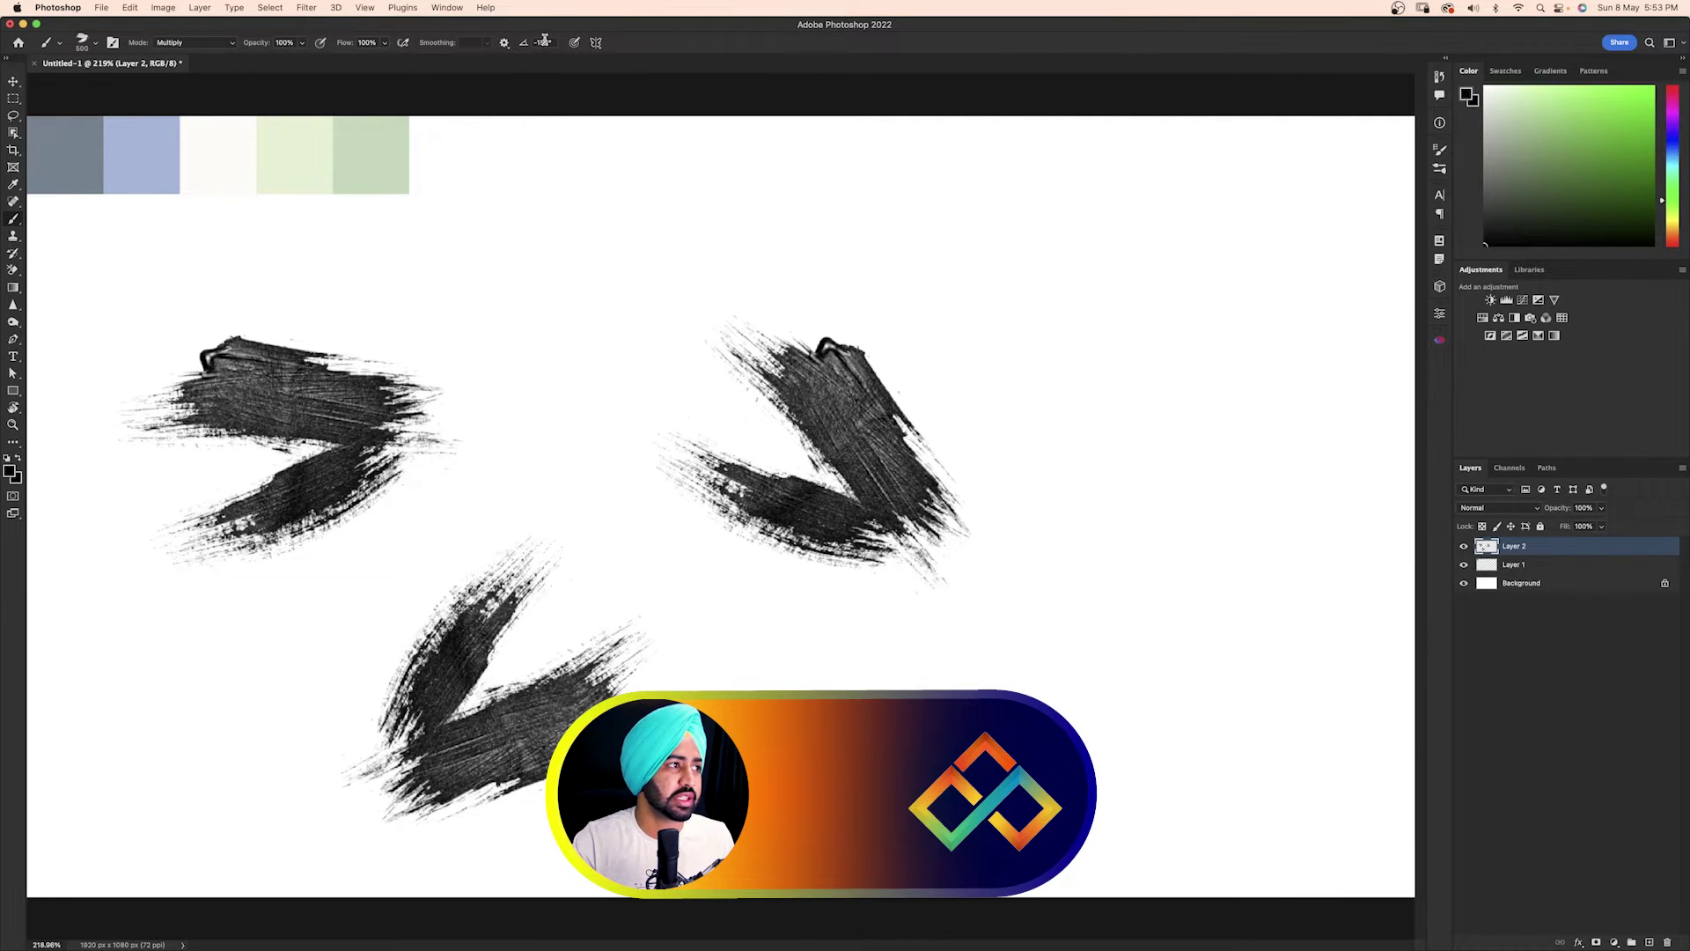
# Reset the brush angle to 0° and undo the four textured brush stamps
pyautogui.write('0')
pyautogui.press('Return')
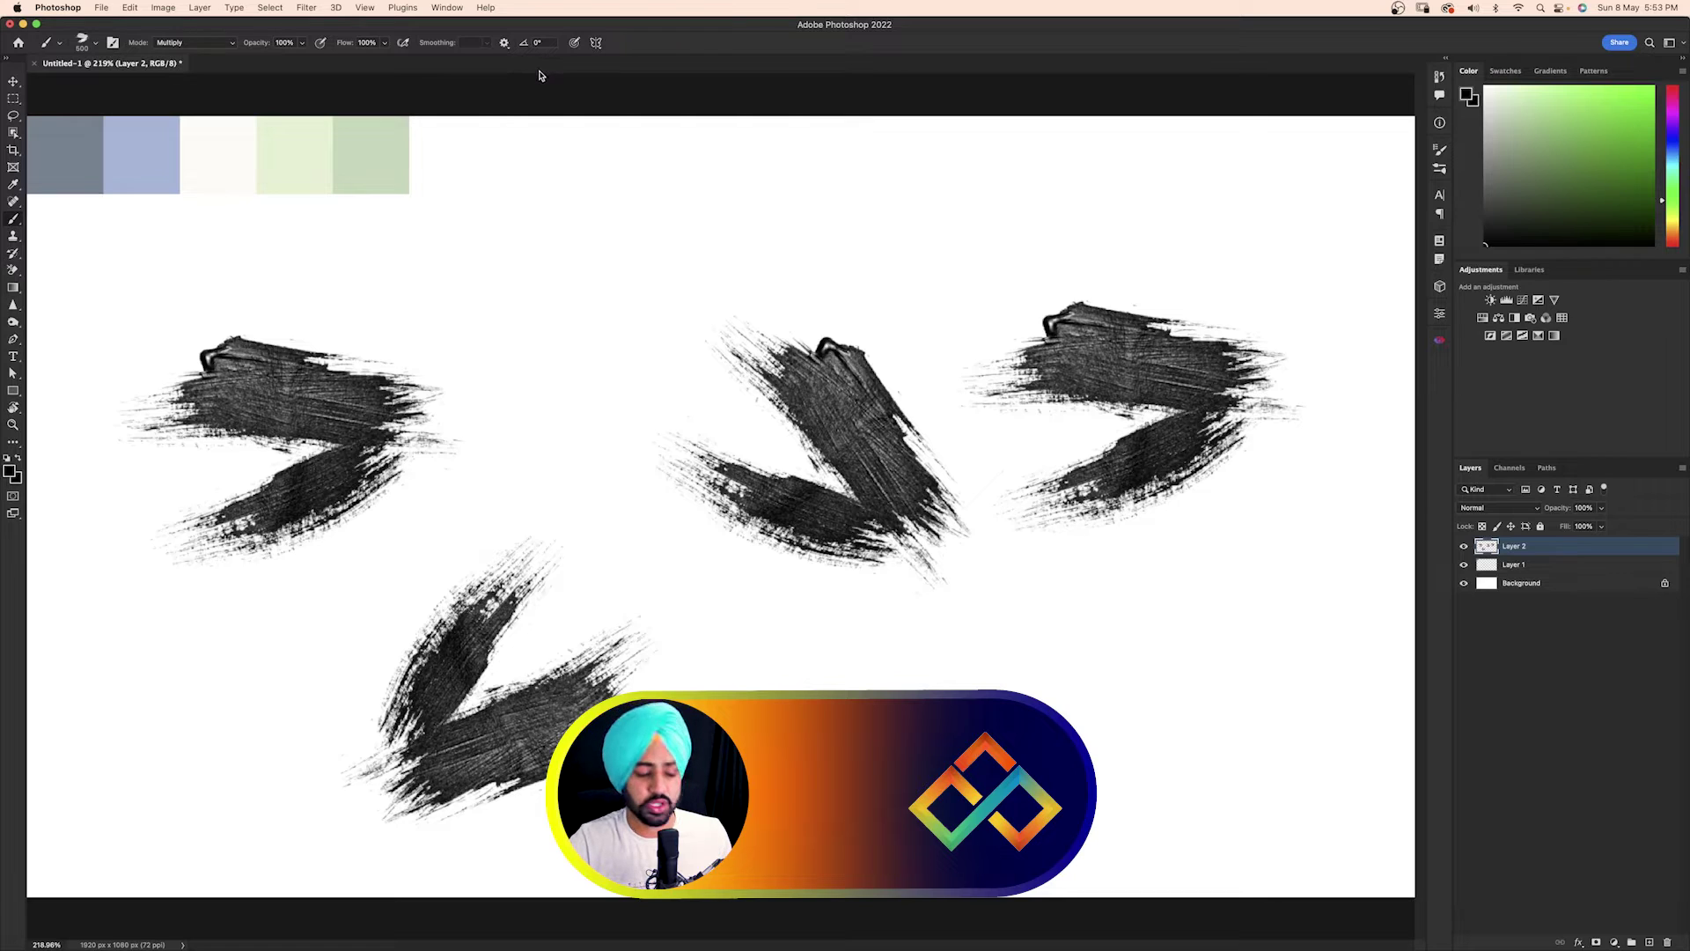
pyautogui.press('super+z')
pyautogui.press('super+z')
pyautogui.press('super+z')
pyautogui.press('super+z')
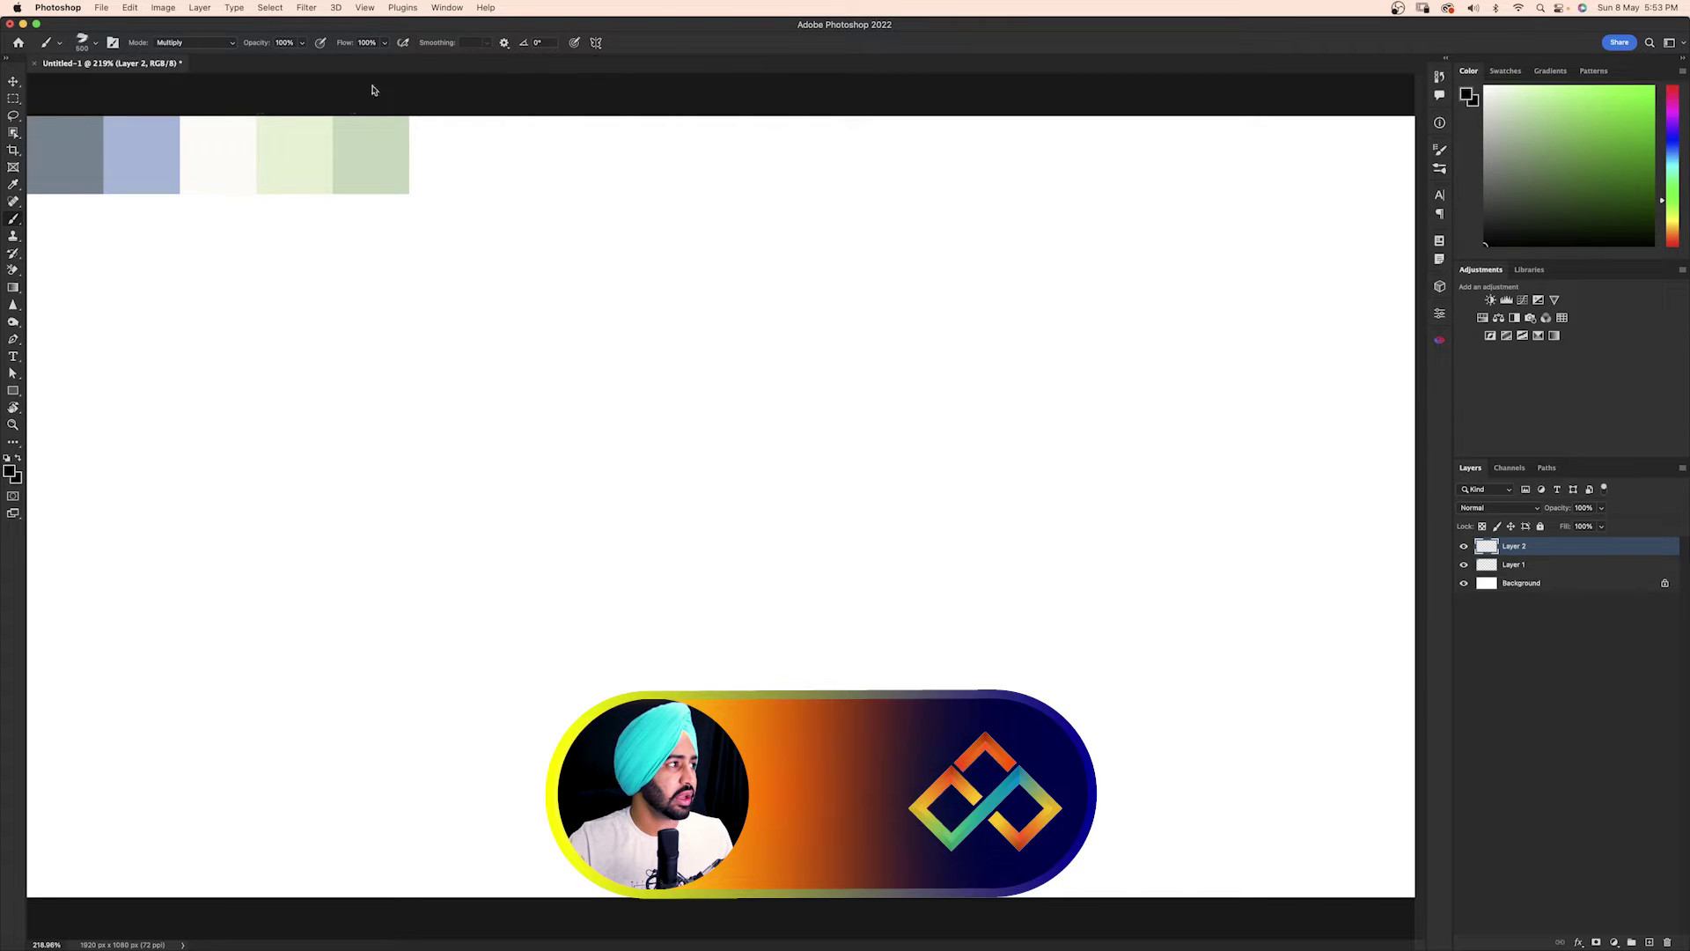
# Set the Stroke 01 brush size to 70 px and paint one short black dab near the canvas centre
pyautogui.click(95, 44)
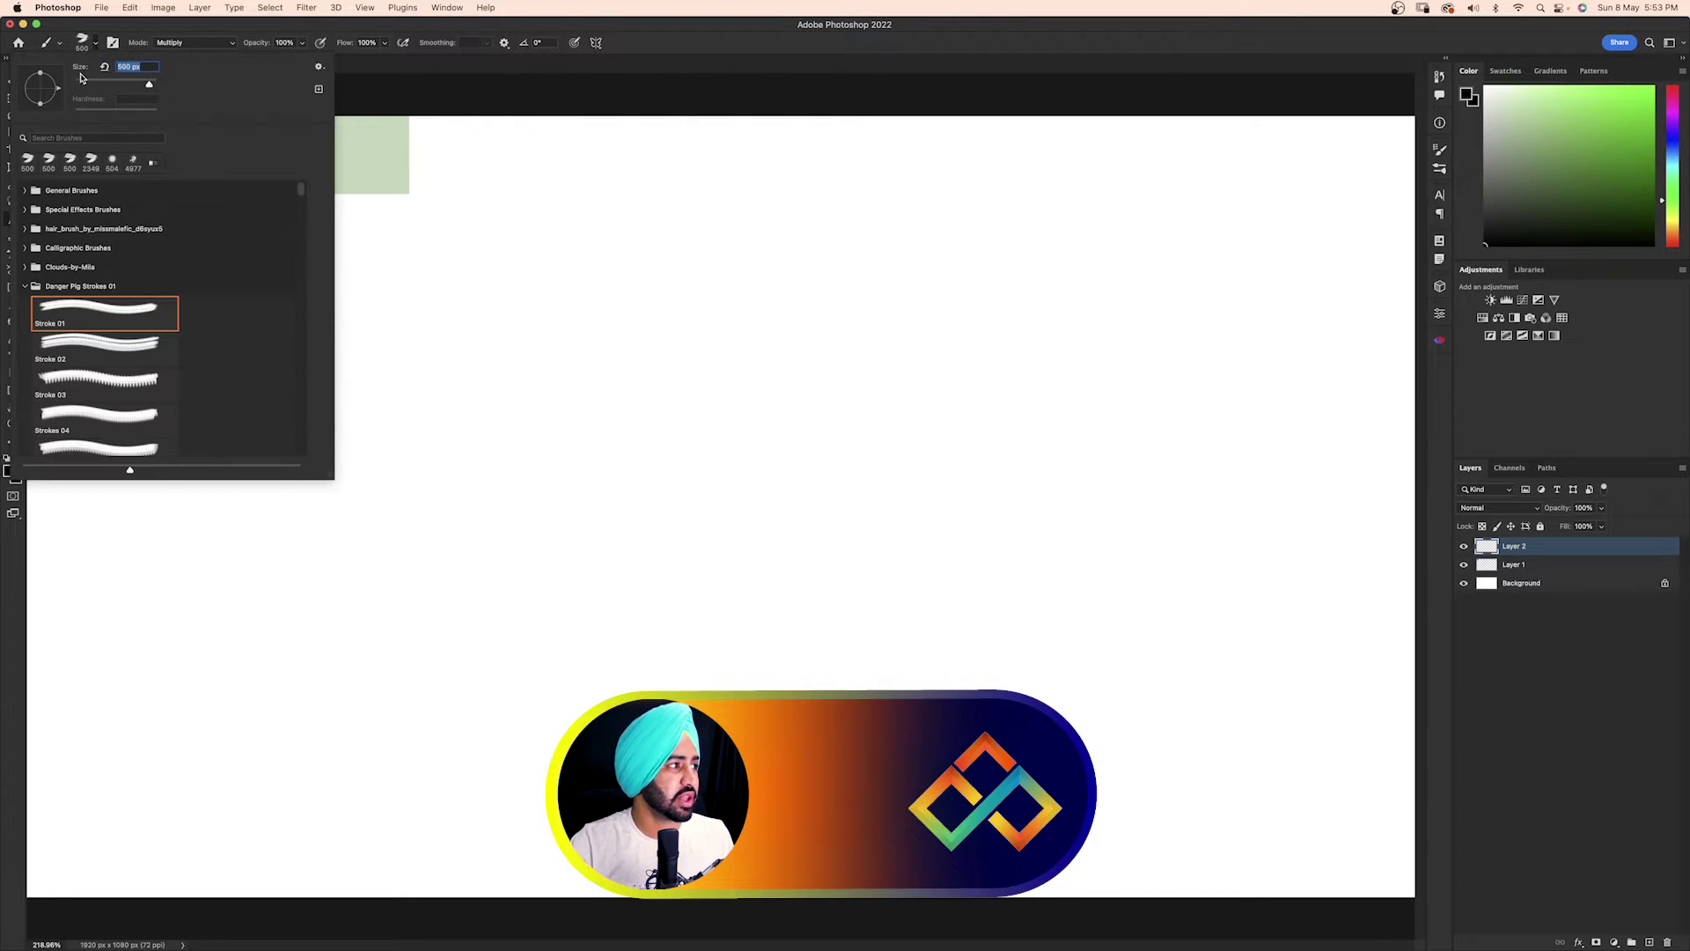
pyautogui.moveTo(87, 83); pyautogui.dragTo(131, 80)
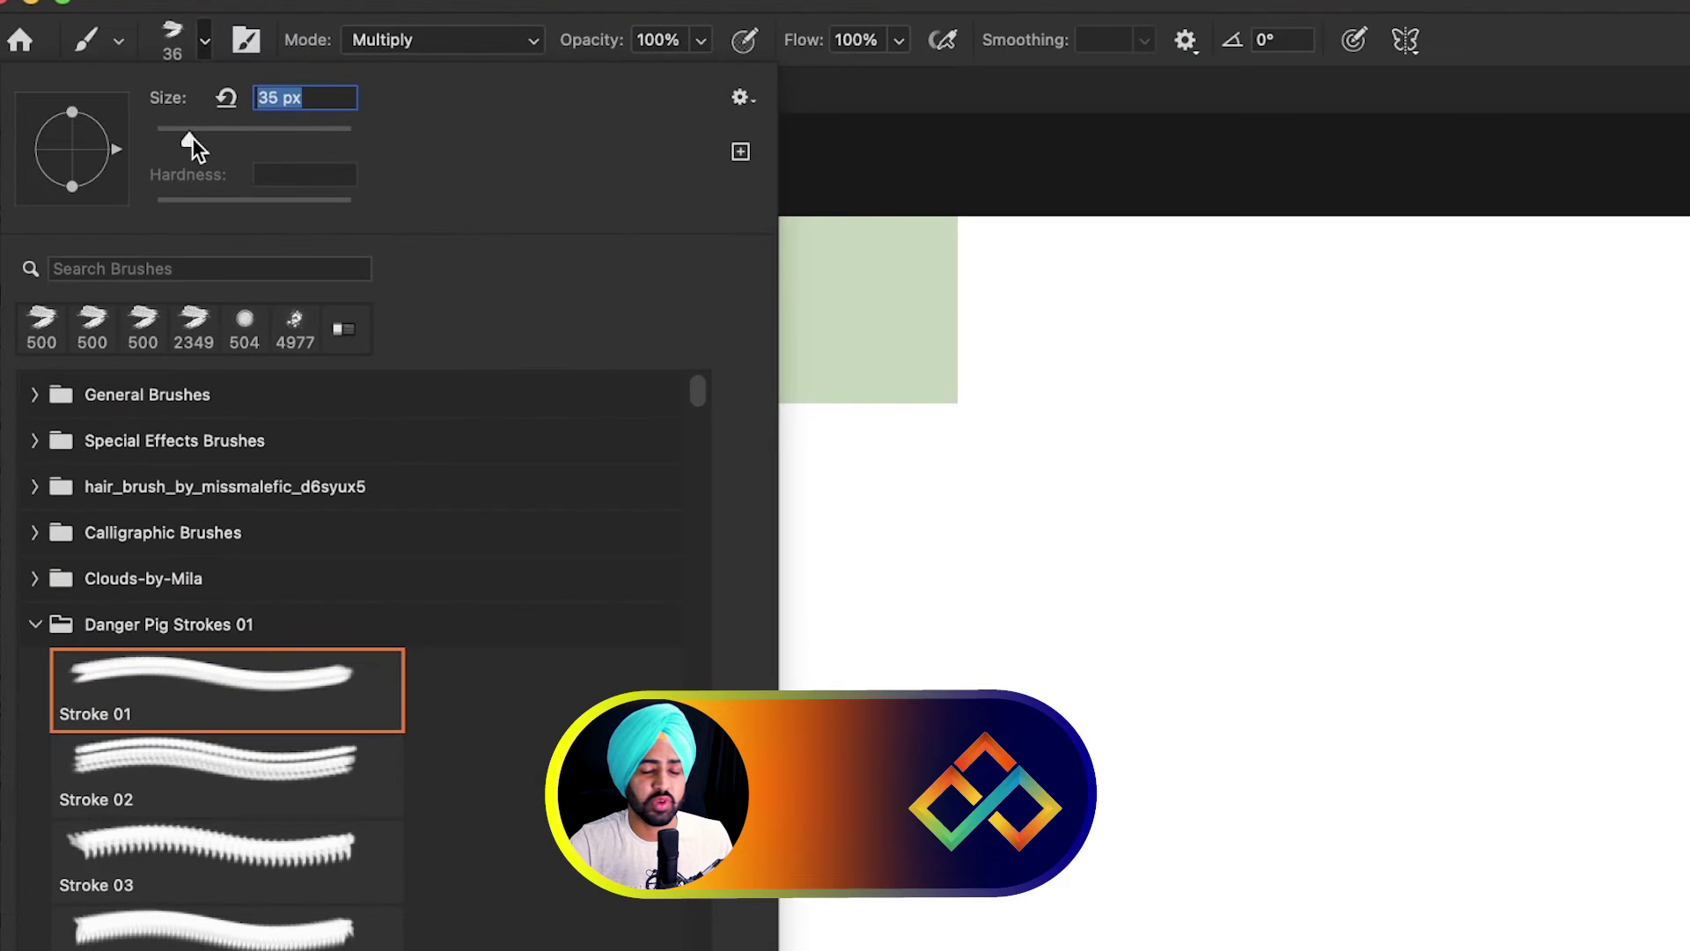
pyautogui.moveTo(285, 132)
pyautogui.mouseDown()
pyautogui.moveTo(199, 150)
pyautogui.moveTo(245, 161)
pyautogui.moveTo(221, 148)
pyautogui.mouseUp()
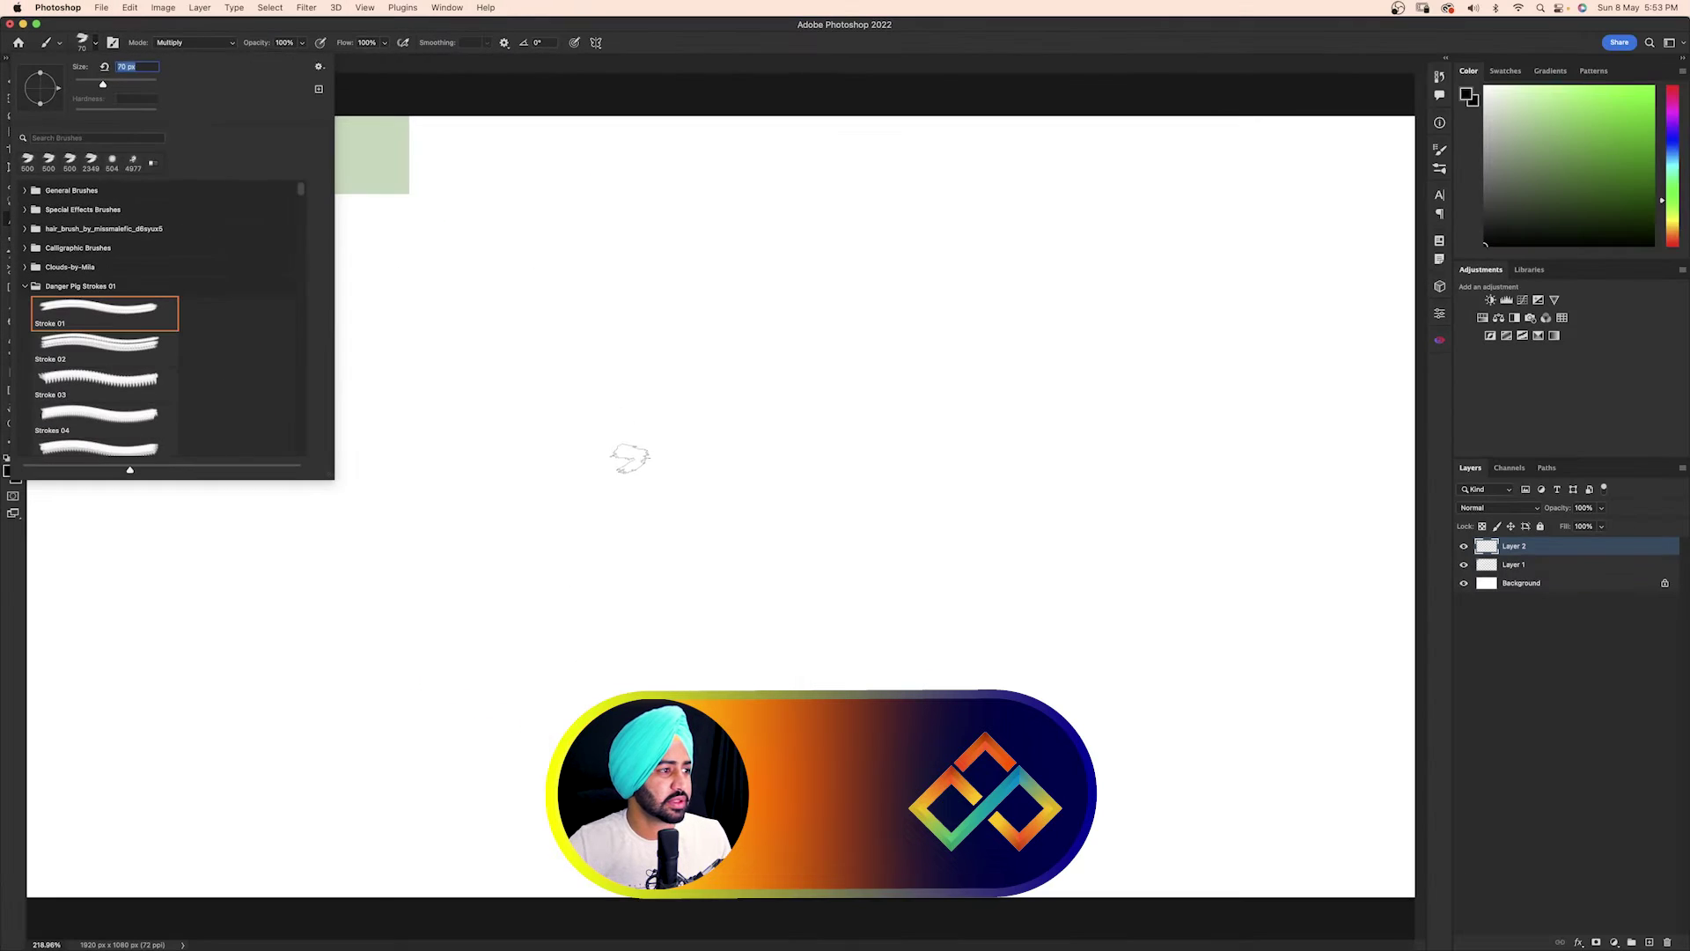
pyautogui.moveTo(633, 457); pyautogui.dragTo(654, 453)
# Enlarge the Stroke 01 brush to 364 px and stamp it once to the right of the small dab
pyautogui.click(97, 44)
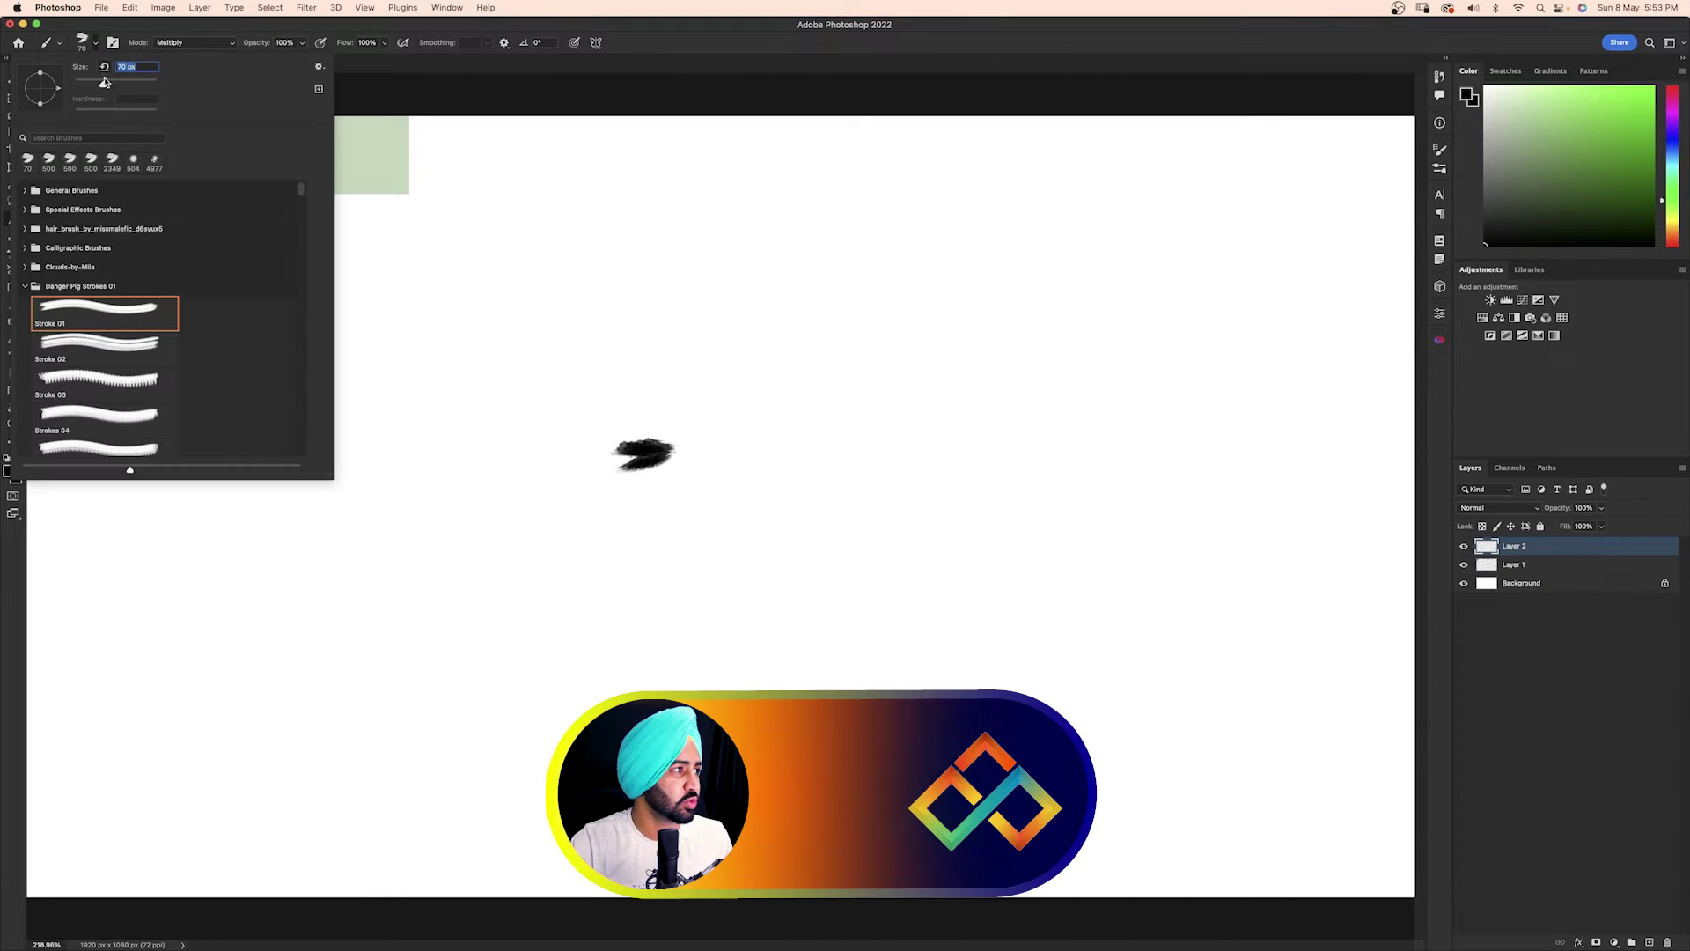
pyautogui.moveTo(108, 84); pyautogui.dragTo(148, 89)
pyautogui.click(878, 453)
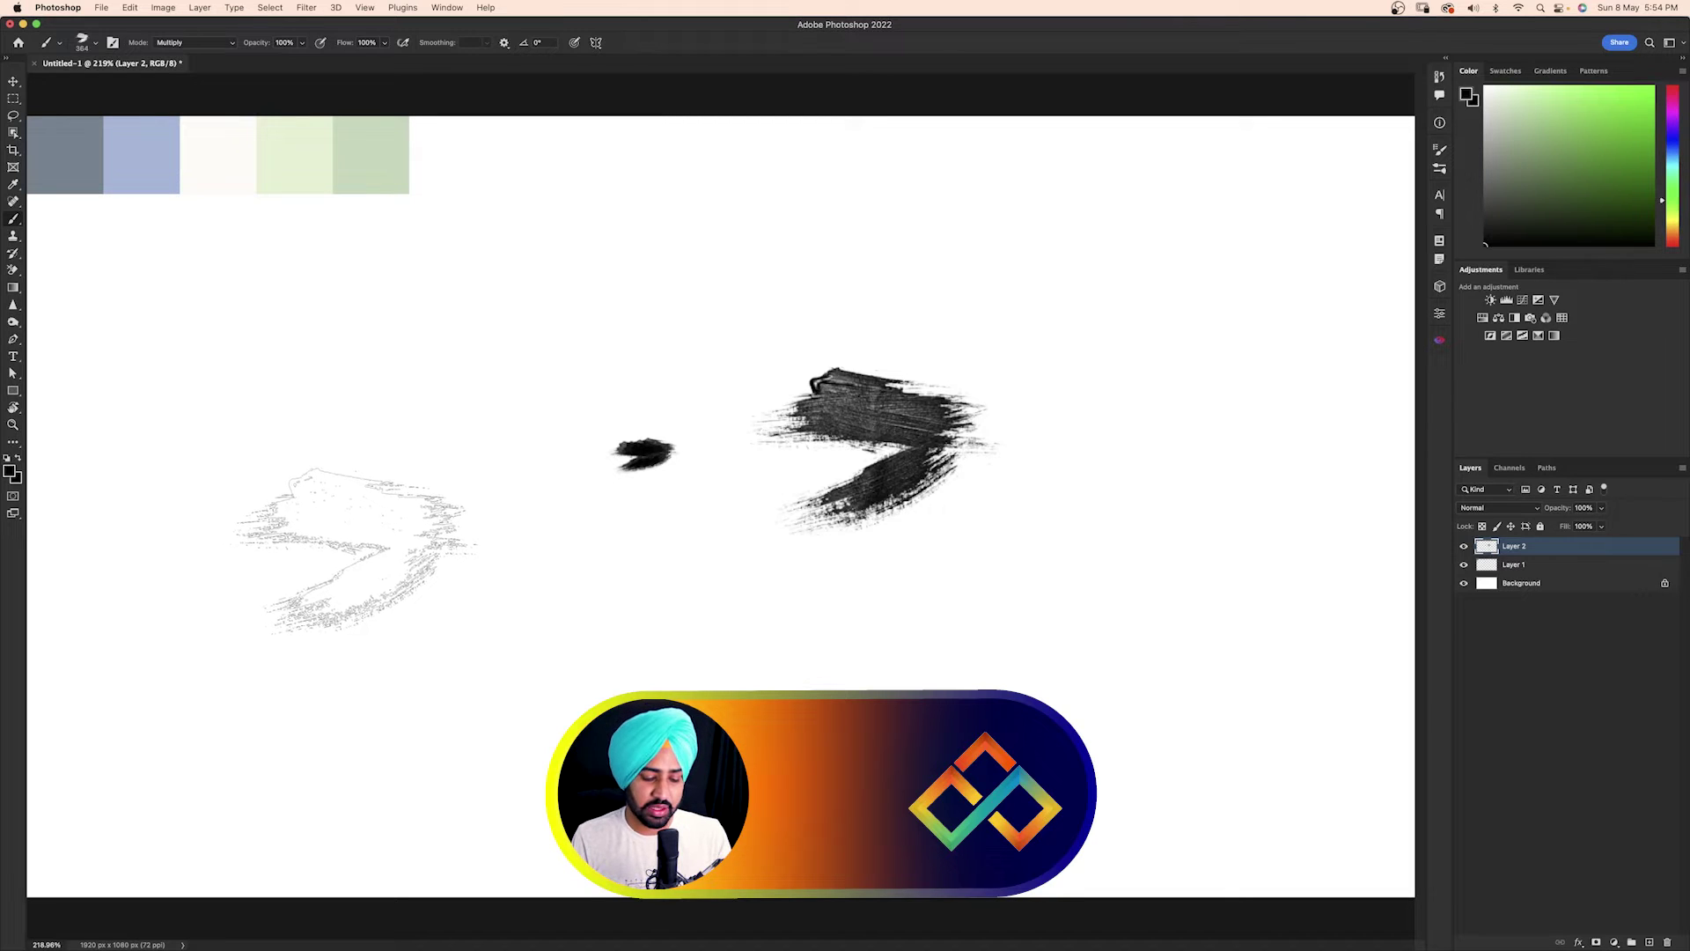
# Reduce the Stroke 01 brush to 175 px and stamp it on the lower left part of the canvas
pyautogui.press('[')
pyautogui.press('[')
pyautogui.press('[')
pyautogui.press('[')
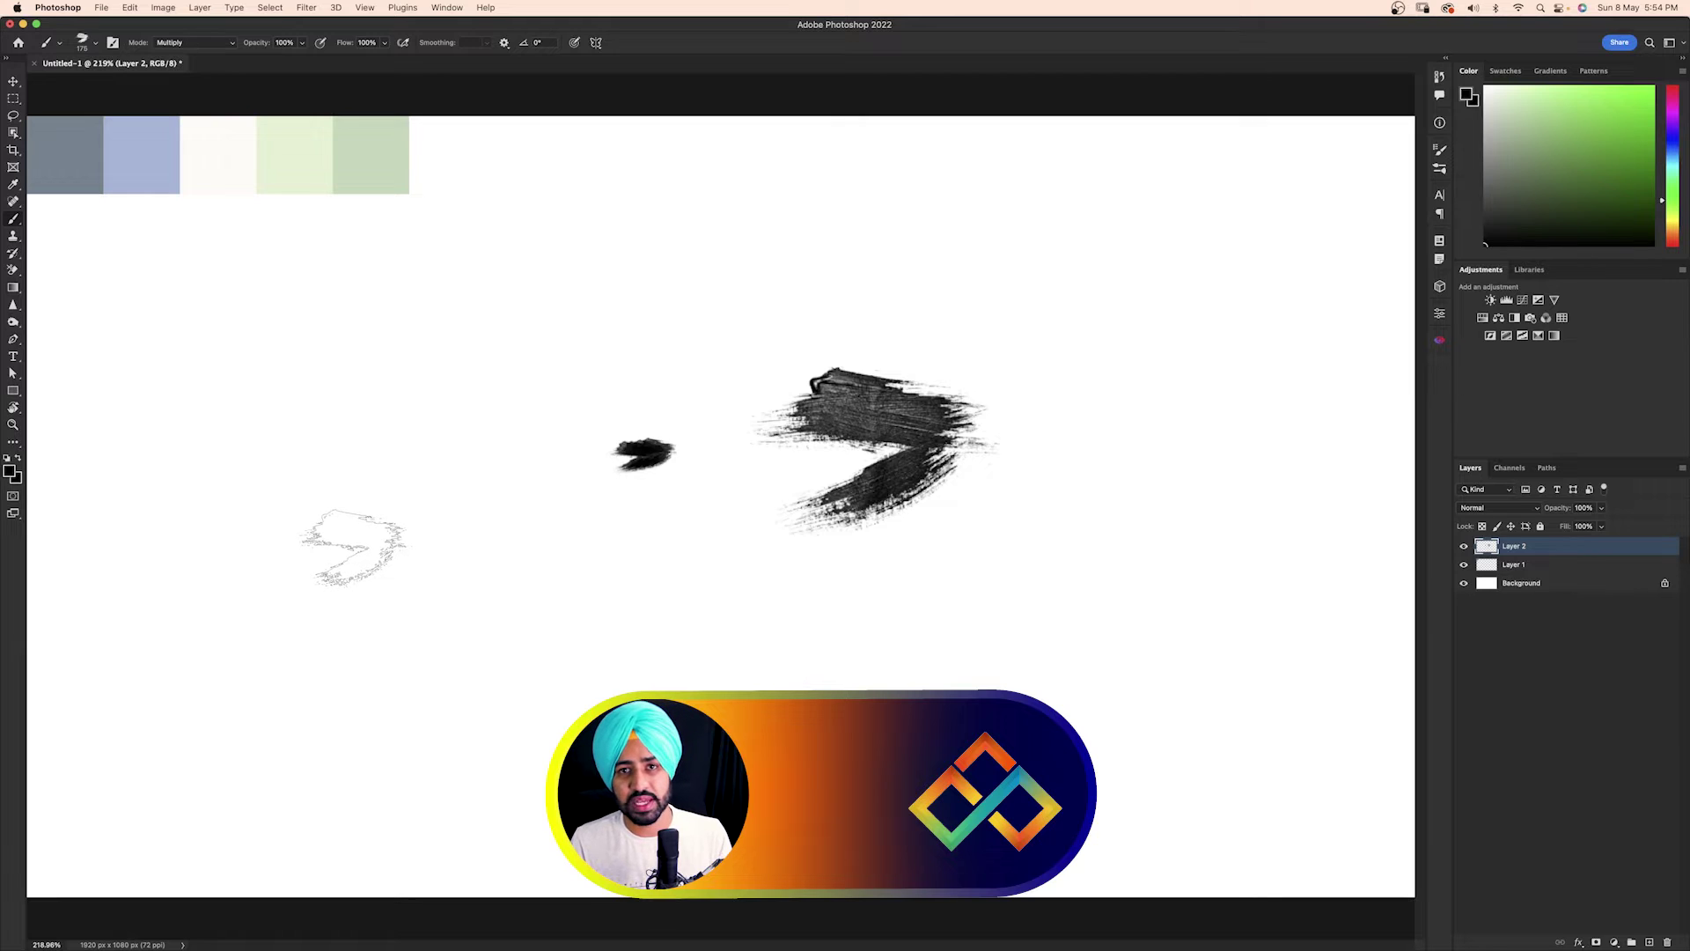
pyautogui.click(352, 546)
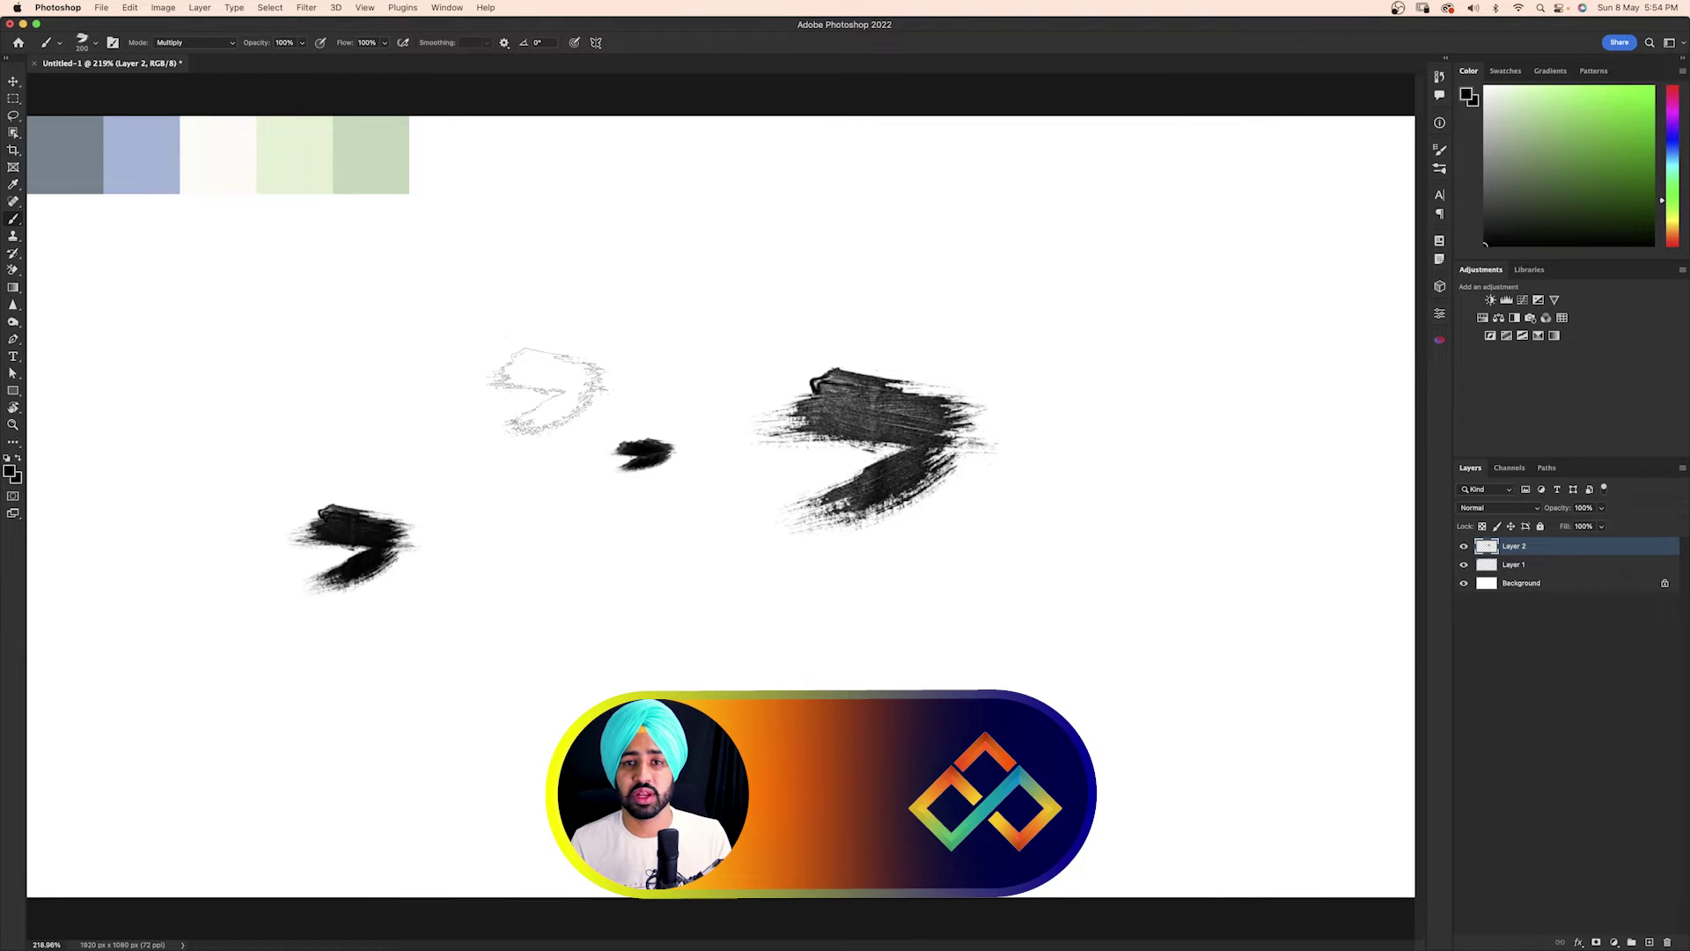
# Enlarge the Stroke 01 brush to 800 px and stamp it twice, over the central dab and over the mark to its right
pyautogui.press(']')
pyautogui.press(']')
pyautogui.press(']')
pyautogui.press(']')
pyautogui.press(']')
pyautogui.press(']')
pyautogui.press(']')
pyautogui.press(']')
pyautogui.press(']')
pyautogui.press(']')
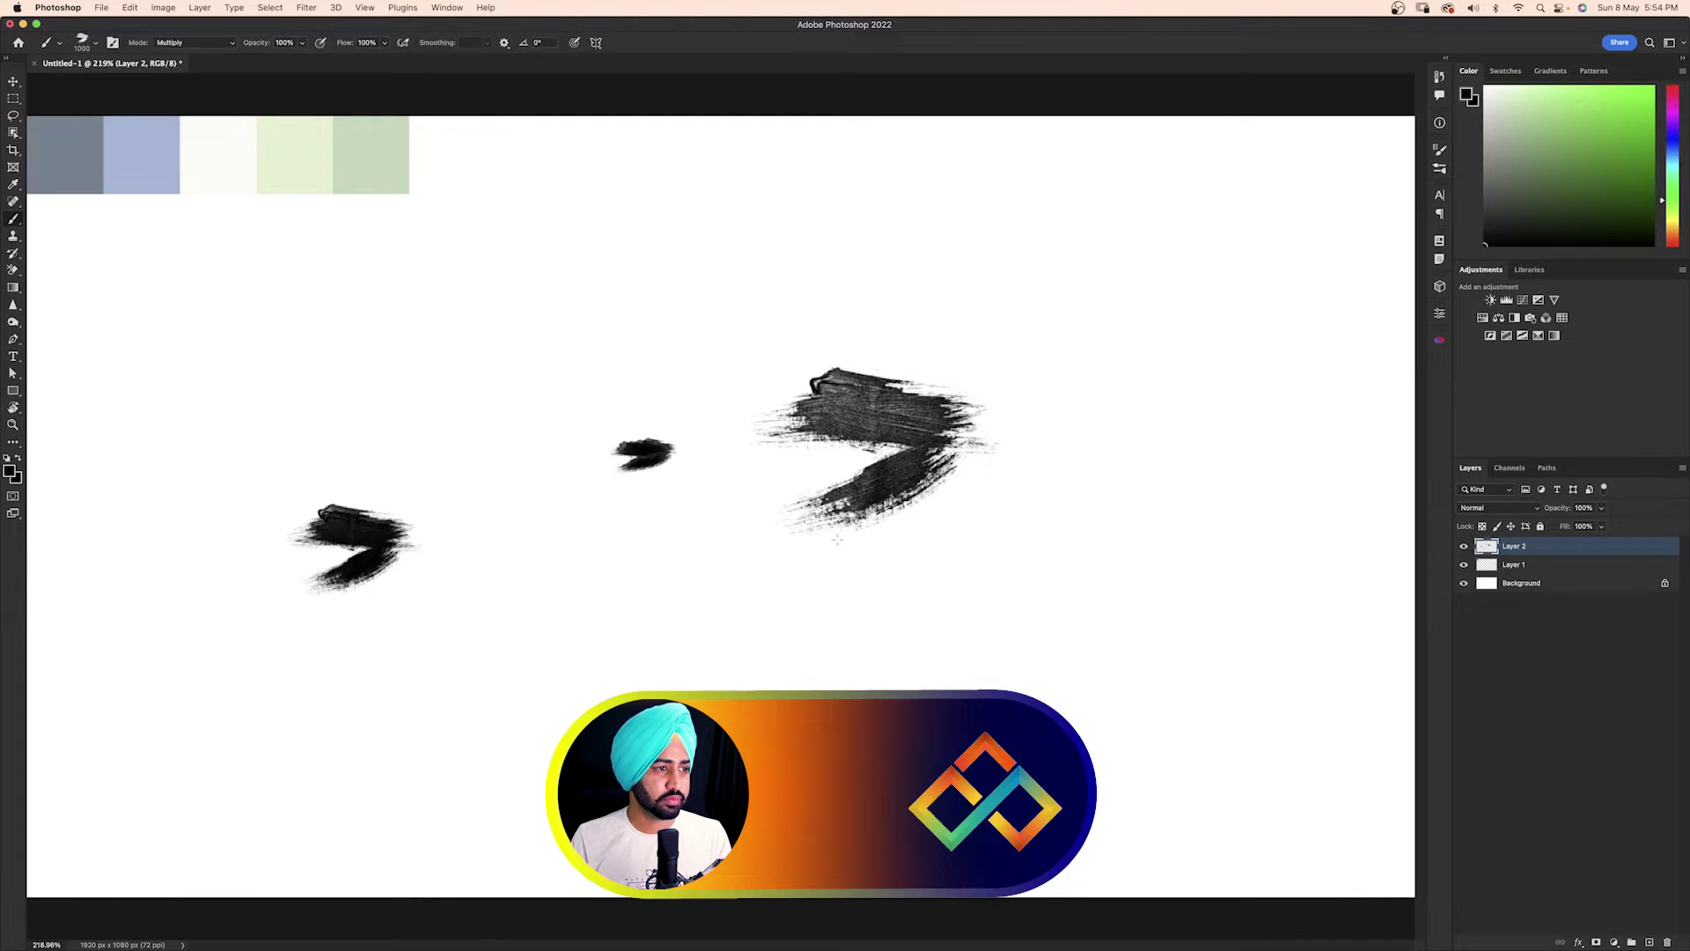
pyautogui.click(656, 555)
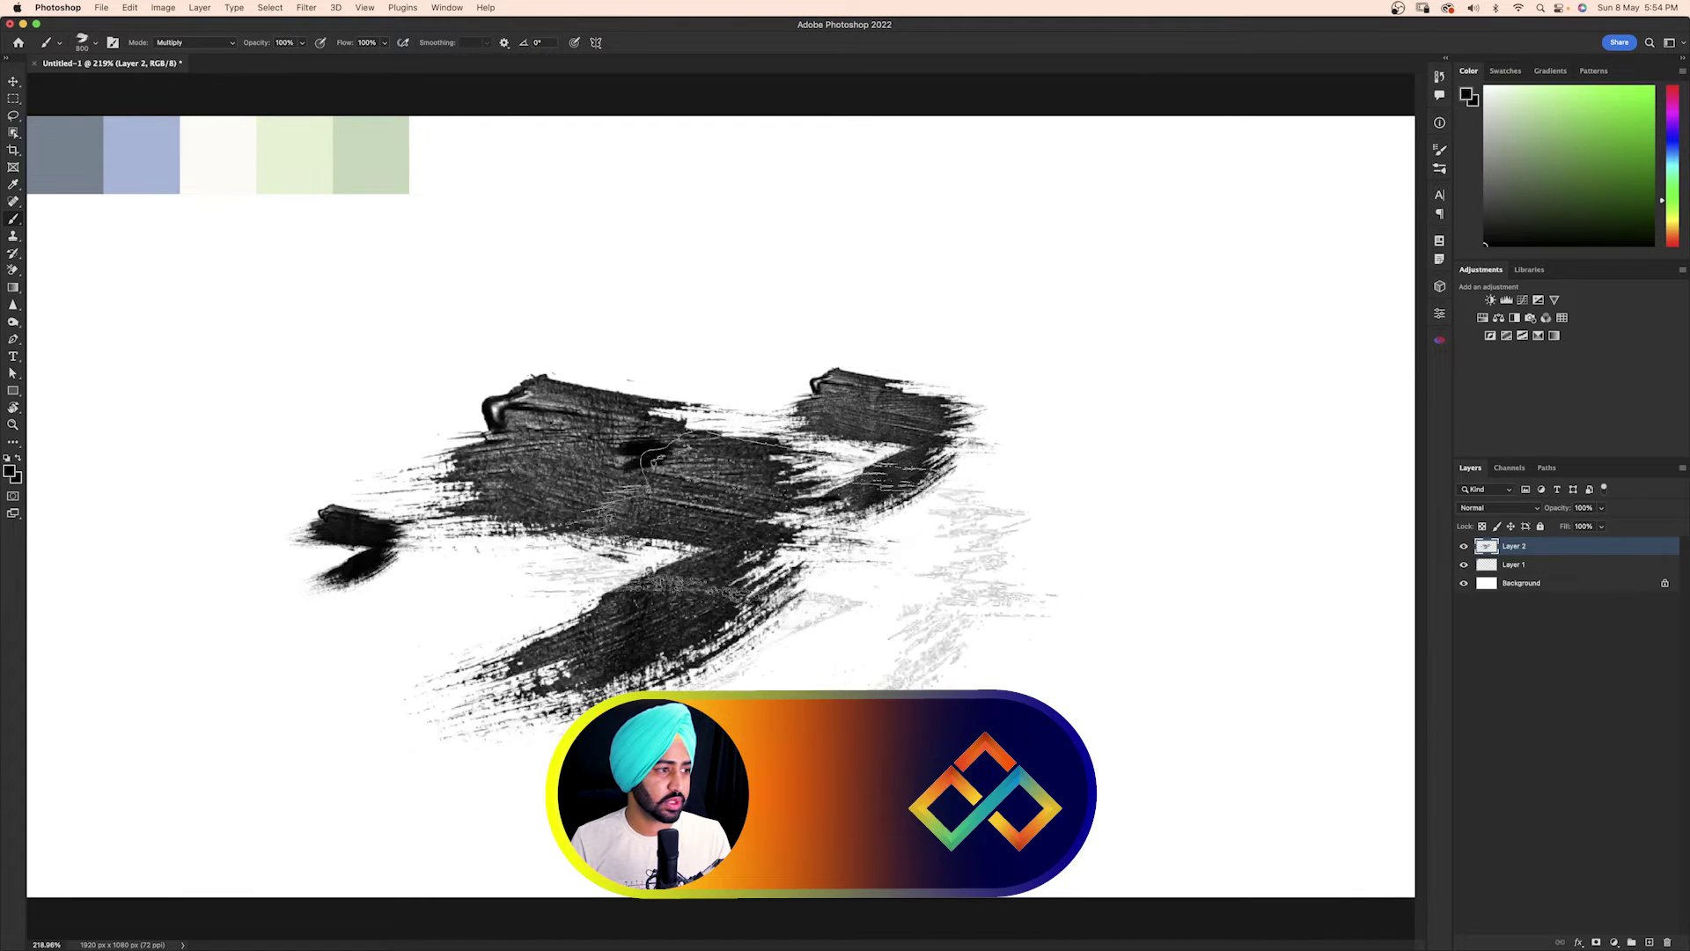
pyautogui.click(1026, 497)
# Shrink the brush back to 175 px and stamp it four times around the large marks: three above and one at lower right
pyautogui.press('[')
pyautogui.press('[')
pyautogui.press('[')
pyautogui.press('[')
pyautogui.press('[')
pyautogui.press('[')
pyautogui.press('[')
pyautogui.press('[')
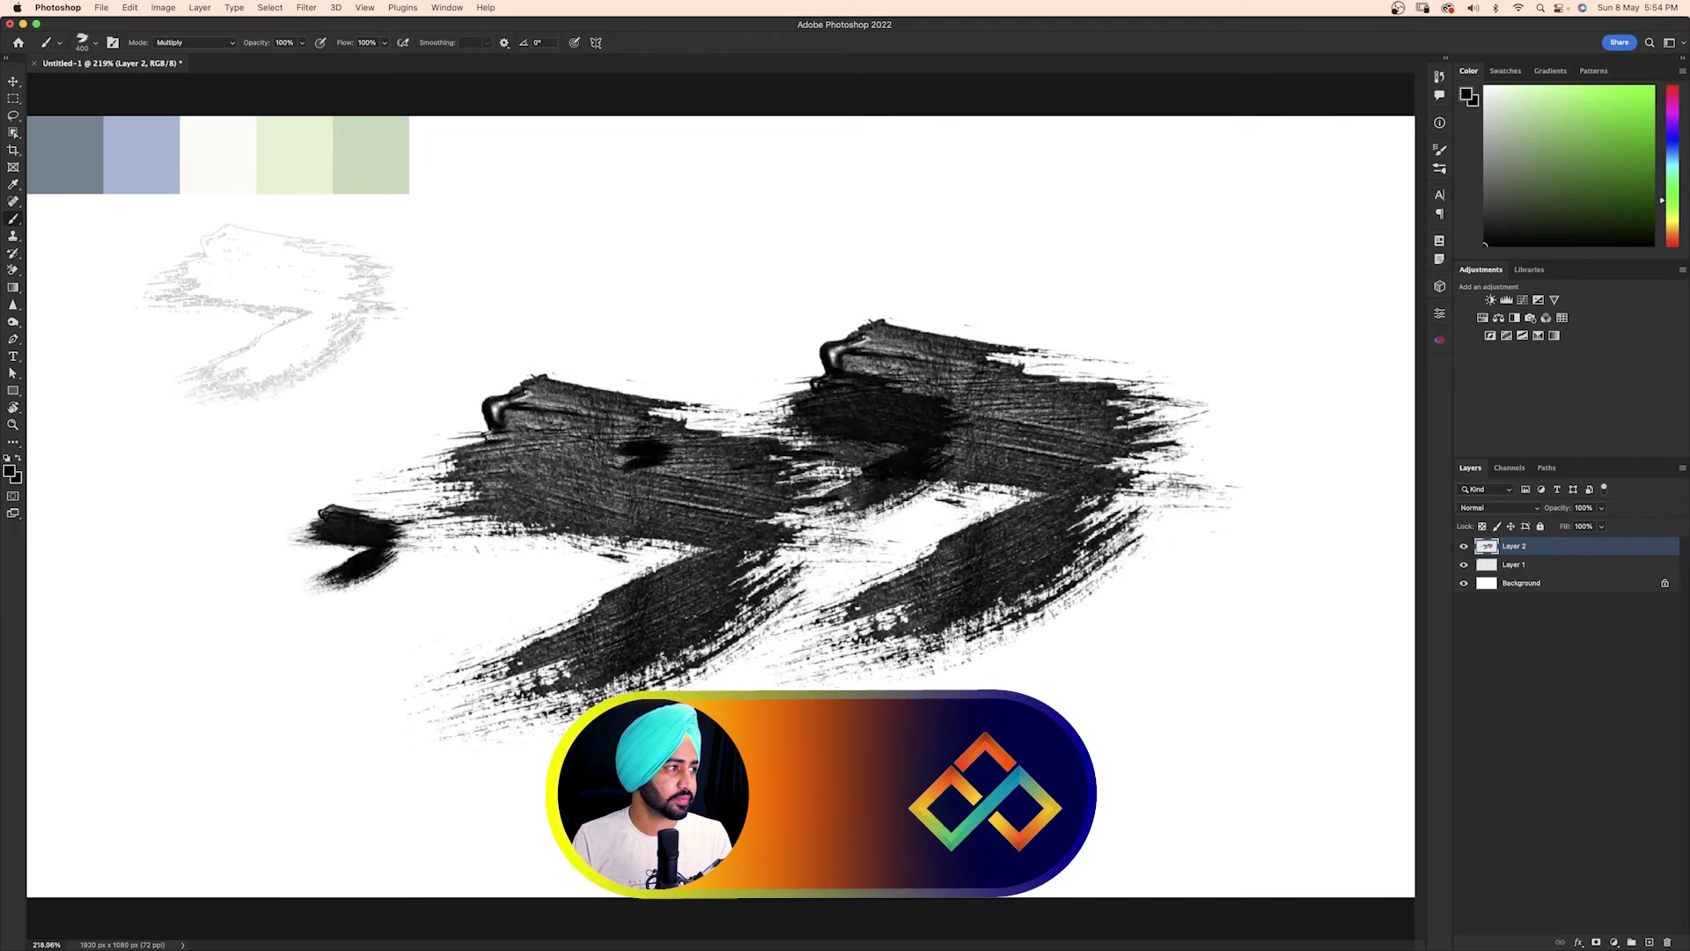
pyautogui.click(268, 327)
pyautogui.click(648, 252)
pyautogui.click(964, 240)
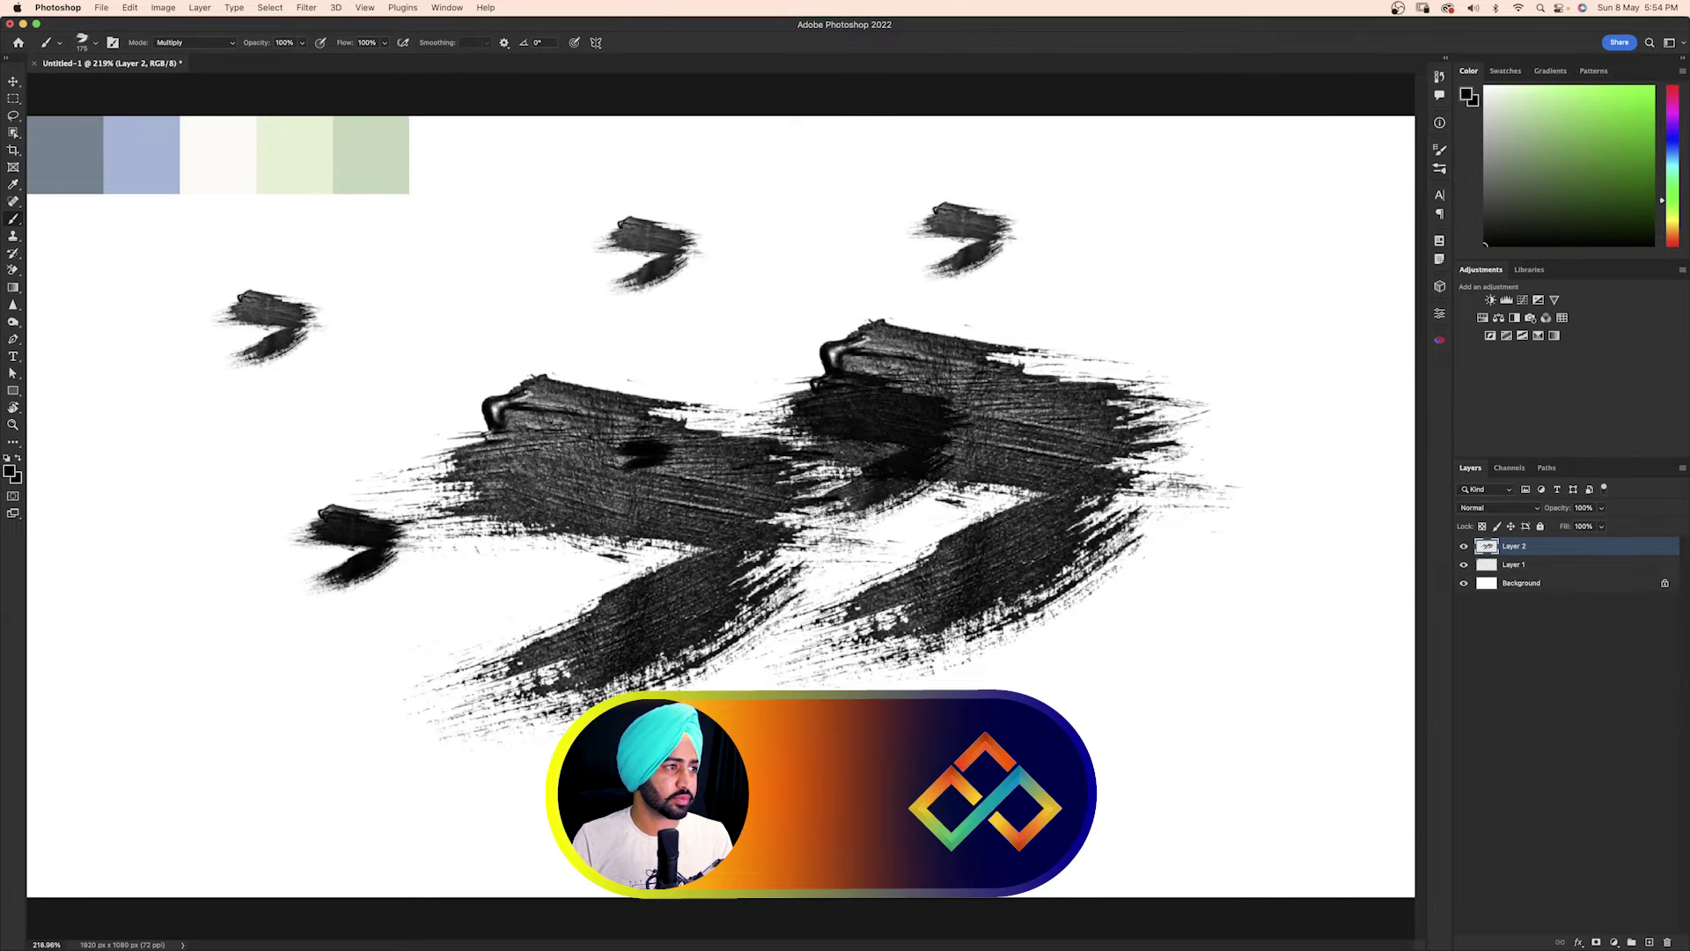
pyautogui.click(1205, 647)
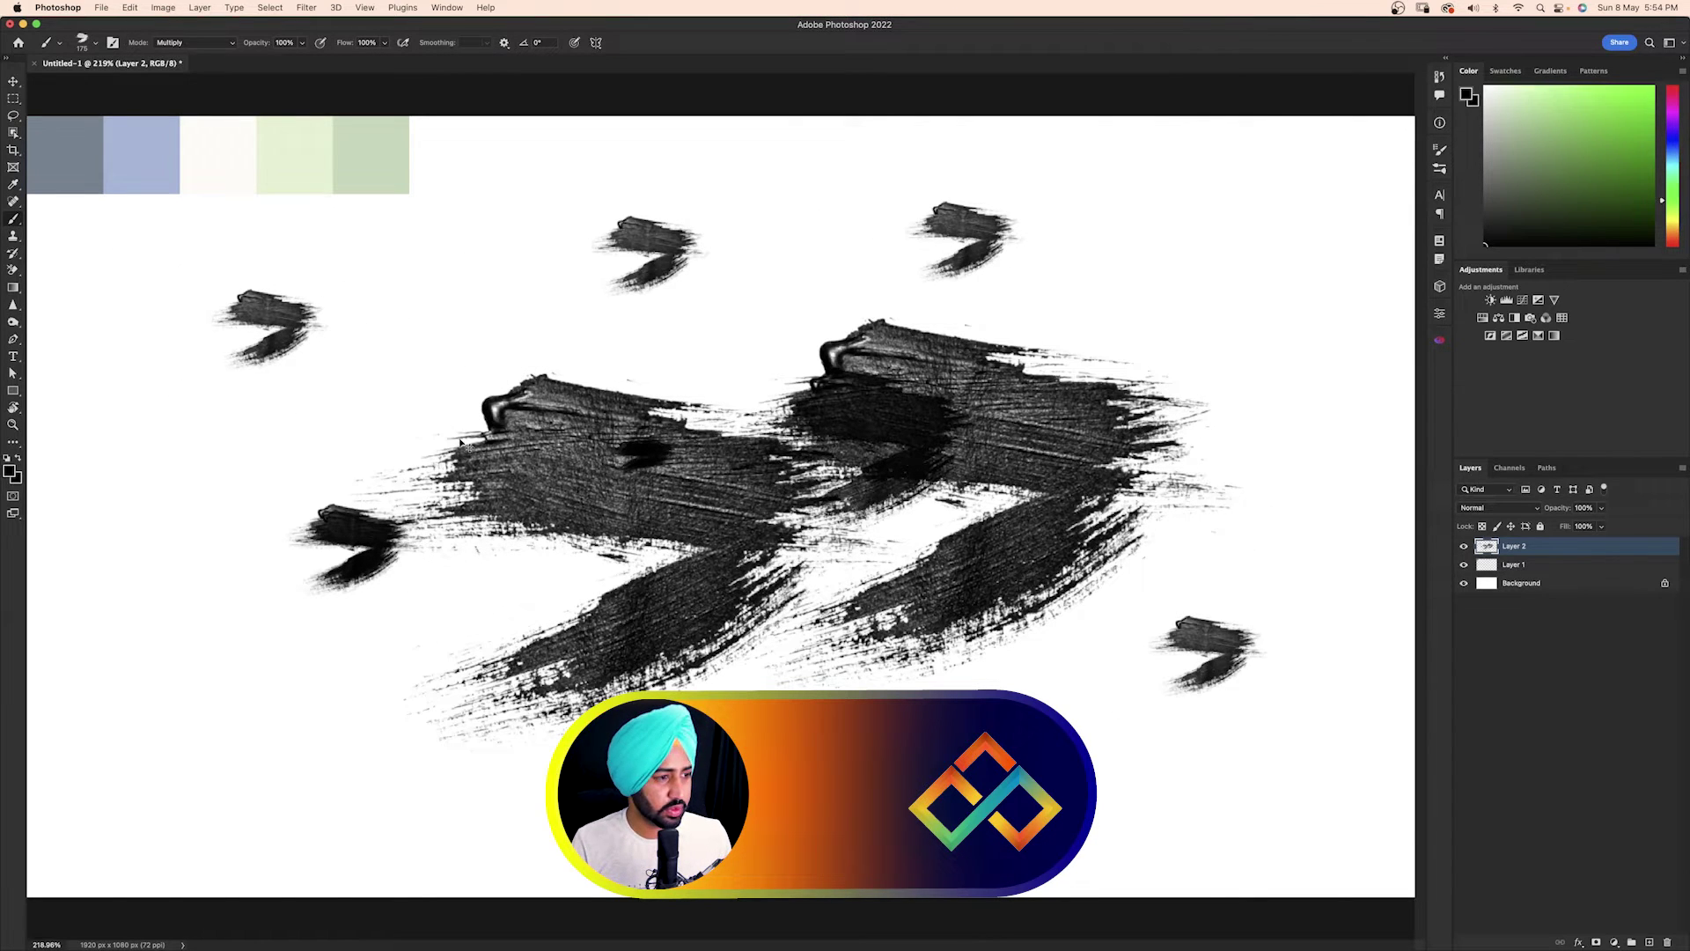
# Undo all the Stroke 01 test stamps until the canvas below the colour swatches is blank
pyautogui.press('super+z')
pyautogui.press('super+z')
pyautogui.press('super+z')
pyautogui.press('super+z')
pyautogui.press('super+z')
pyautogui.press('super+z')
pyautogui.press('super+z')
pyautogui.press('super+z')
pyautogui.press('super+z')
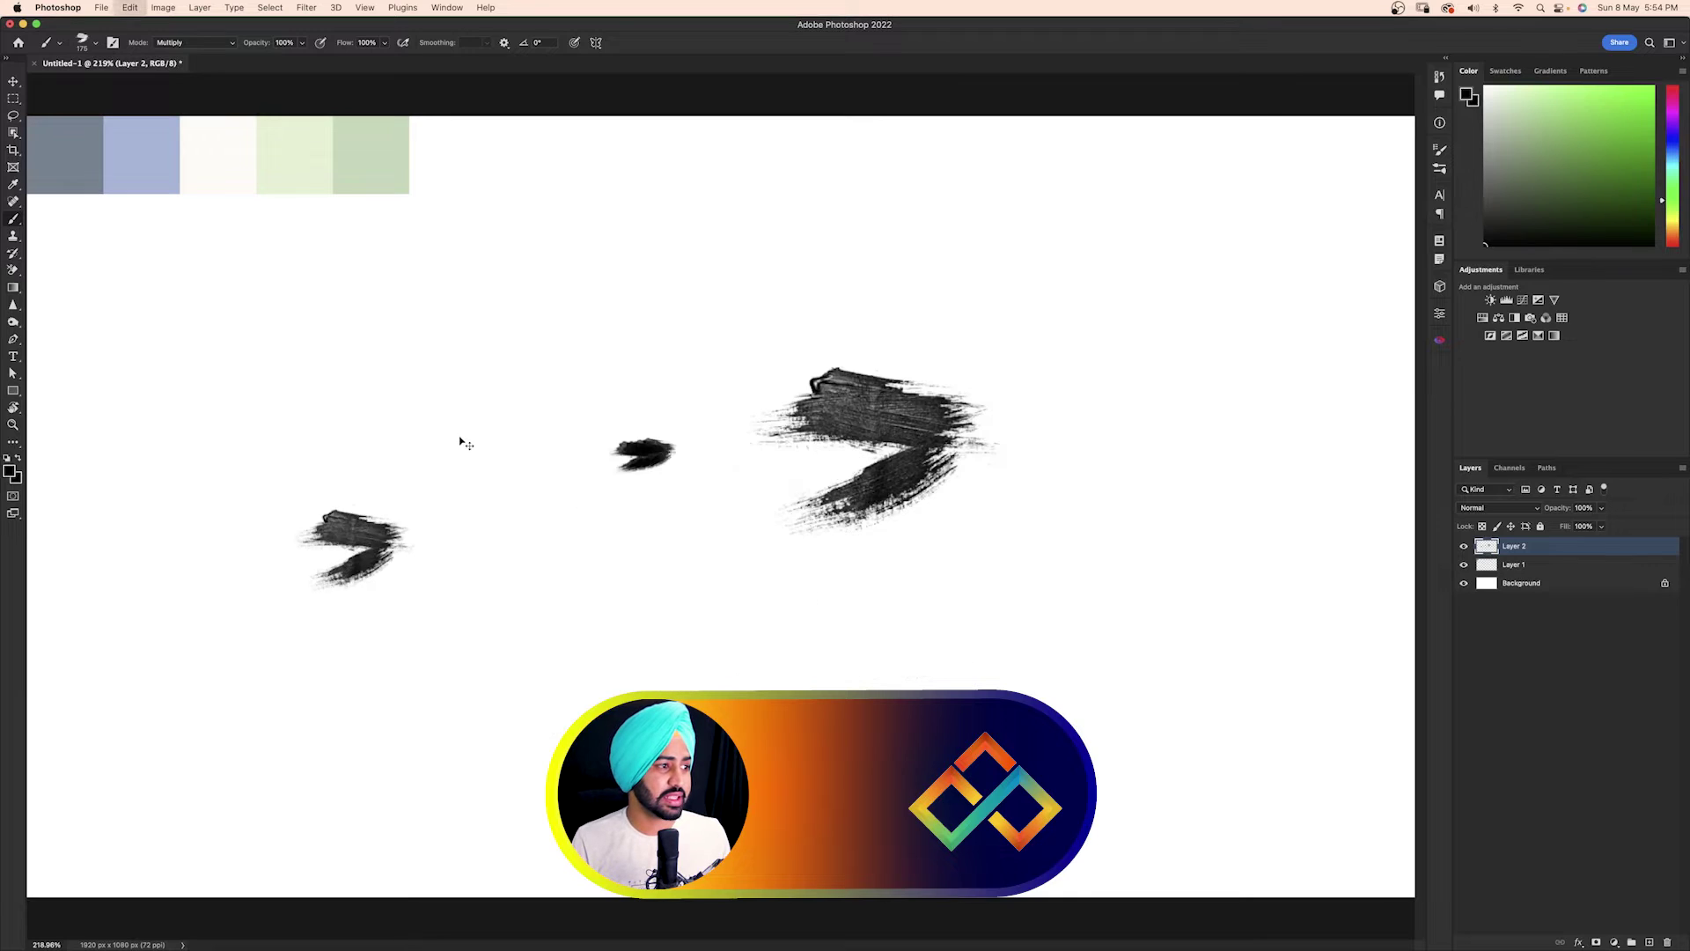
pyautogui.press('super+z')
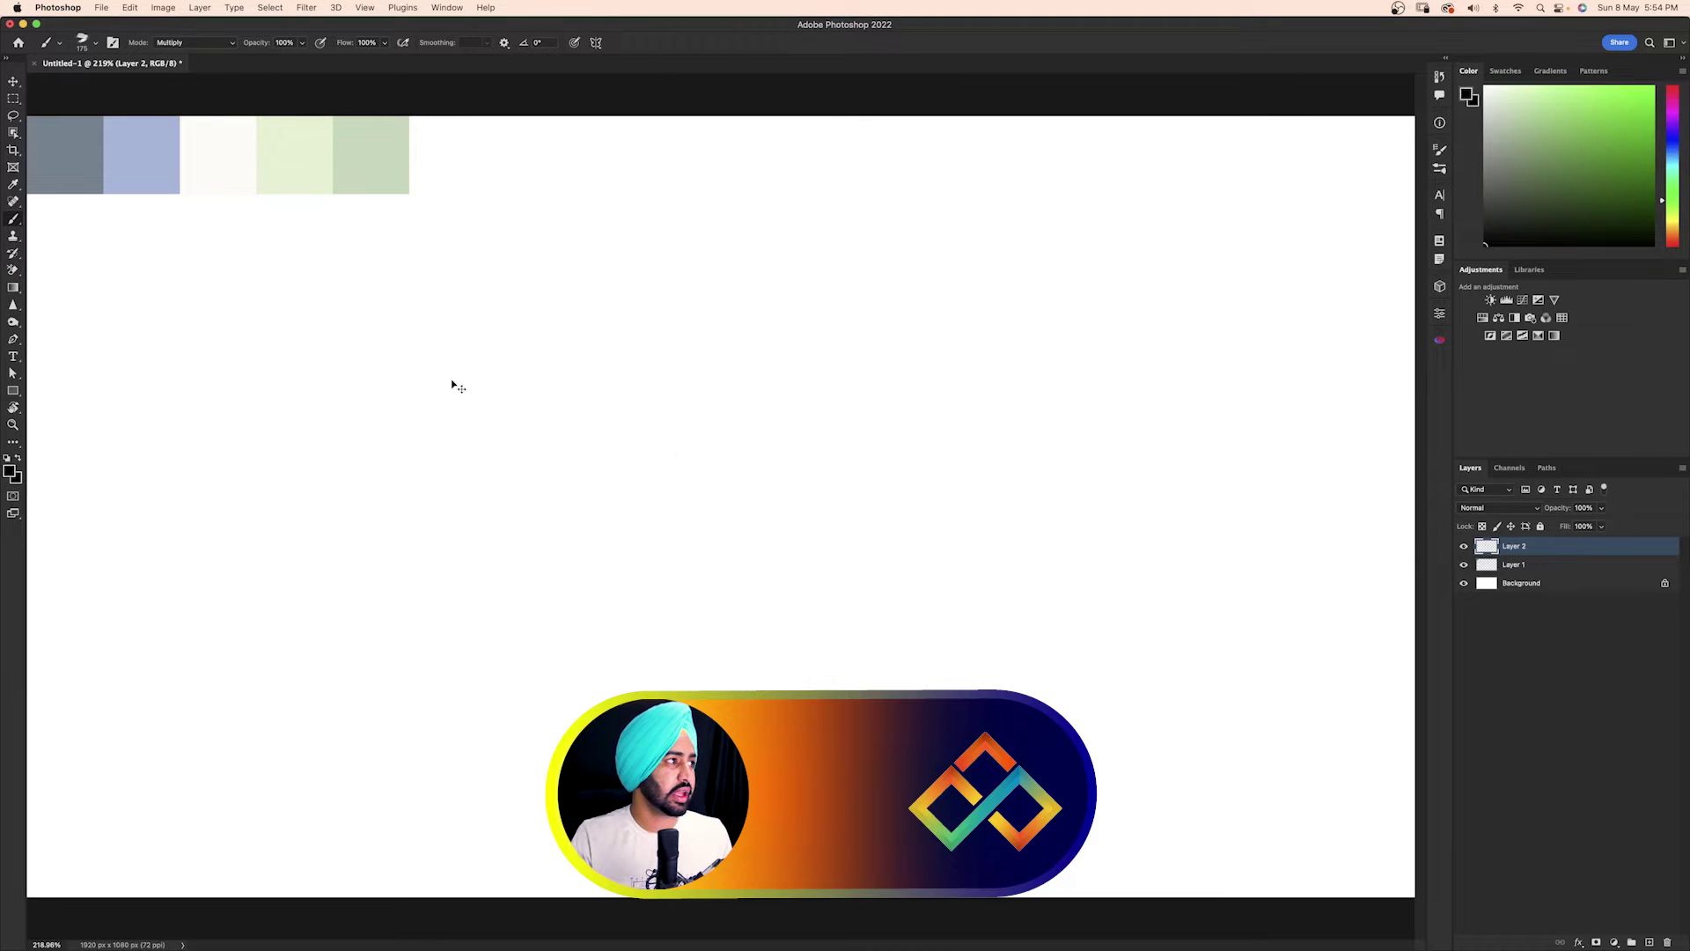
# Choose the Soft Round brush from General Brushes and paint a vertical black stroke on the left half of the canvas
pyautogui.click(96, 43)
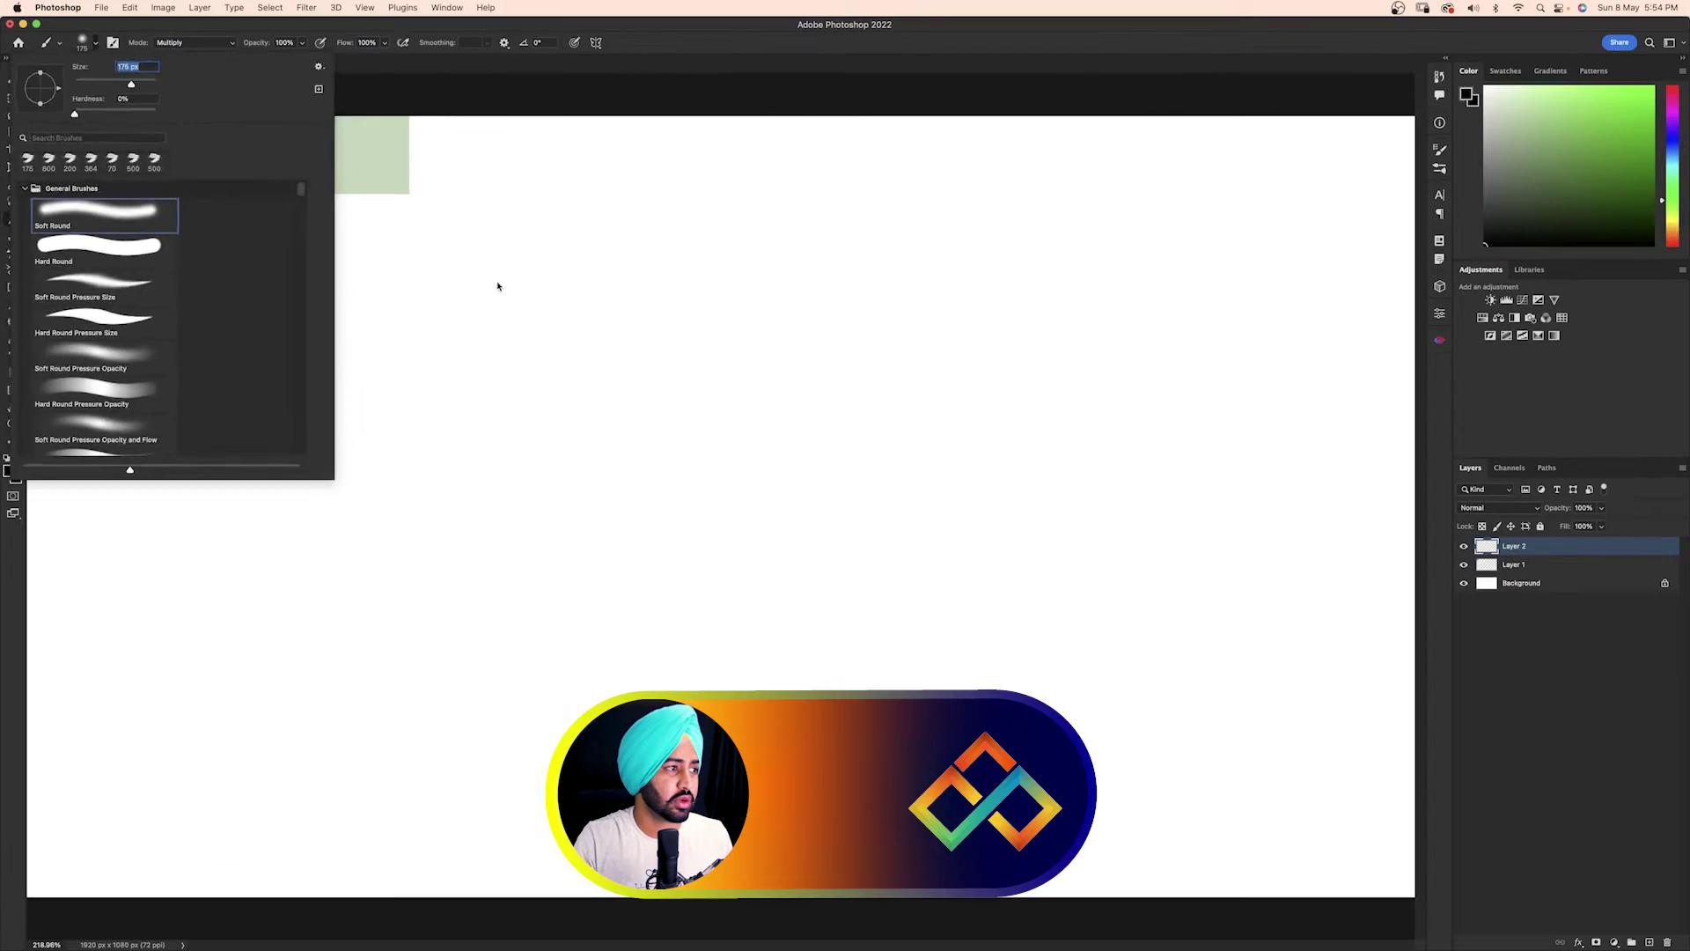
pyautogui.click(1183, 623)
pyautogui.keyDown('shift'); pyautogui.click(502, 667); pyautogui.keyUp('shift')
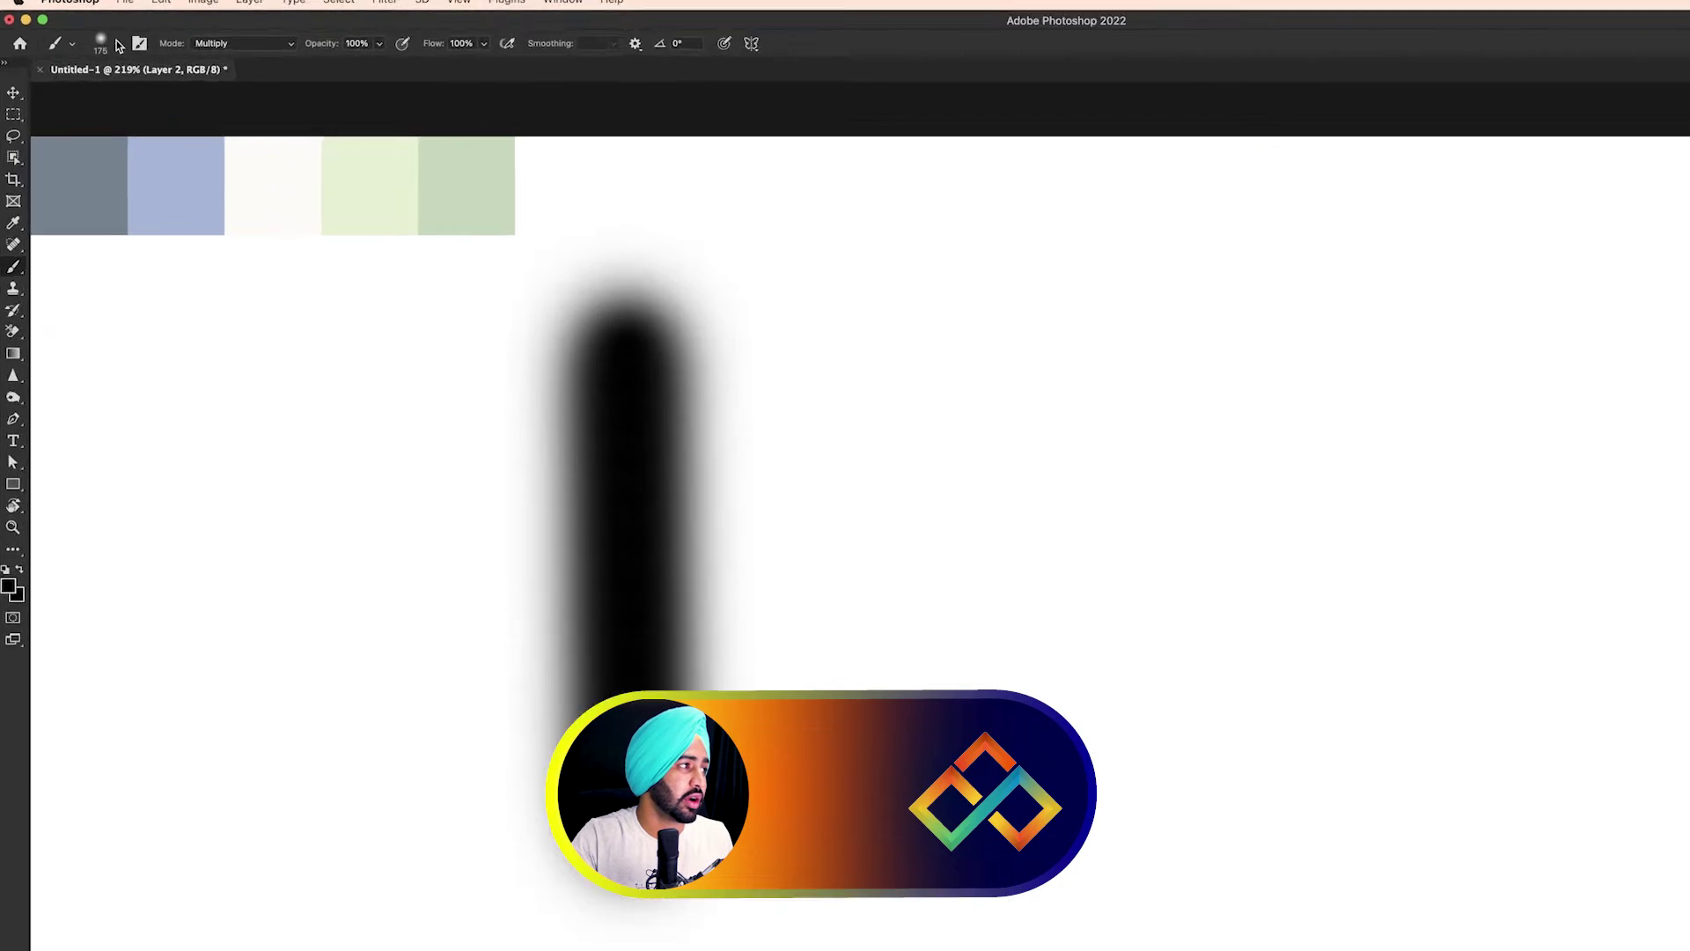
# Set the brush hardness to 100% and paint a second vertical black stroke to the right of the soft one
pyautogui.click(95, 42)
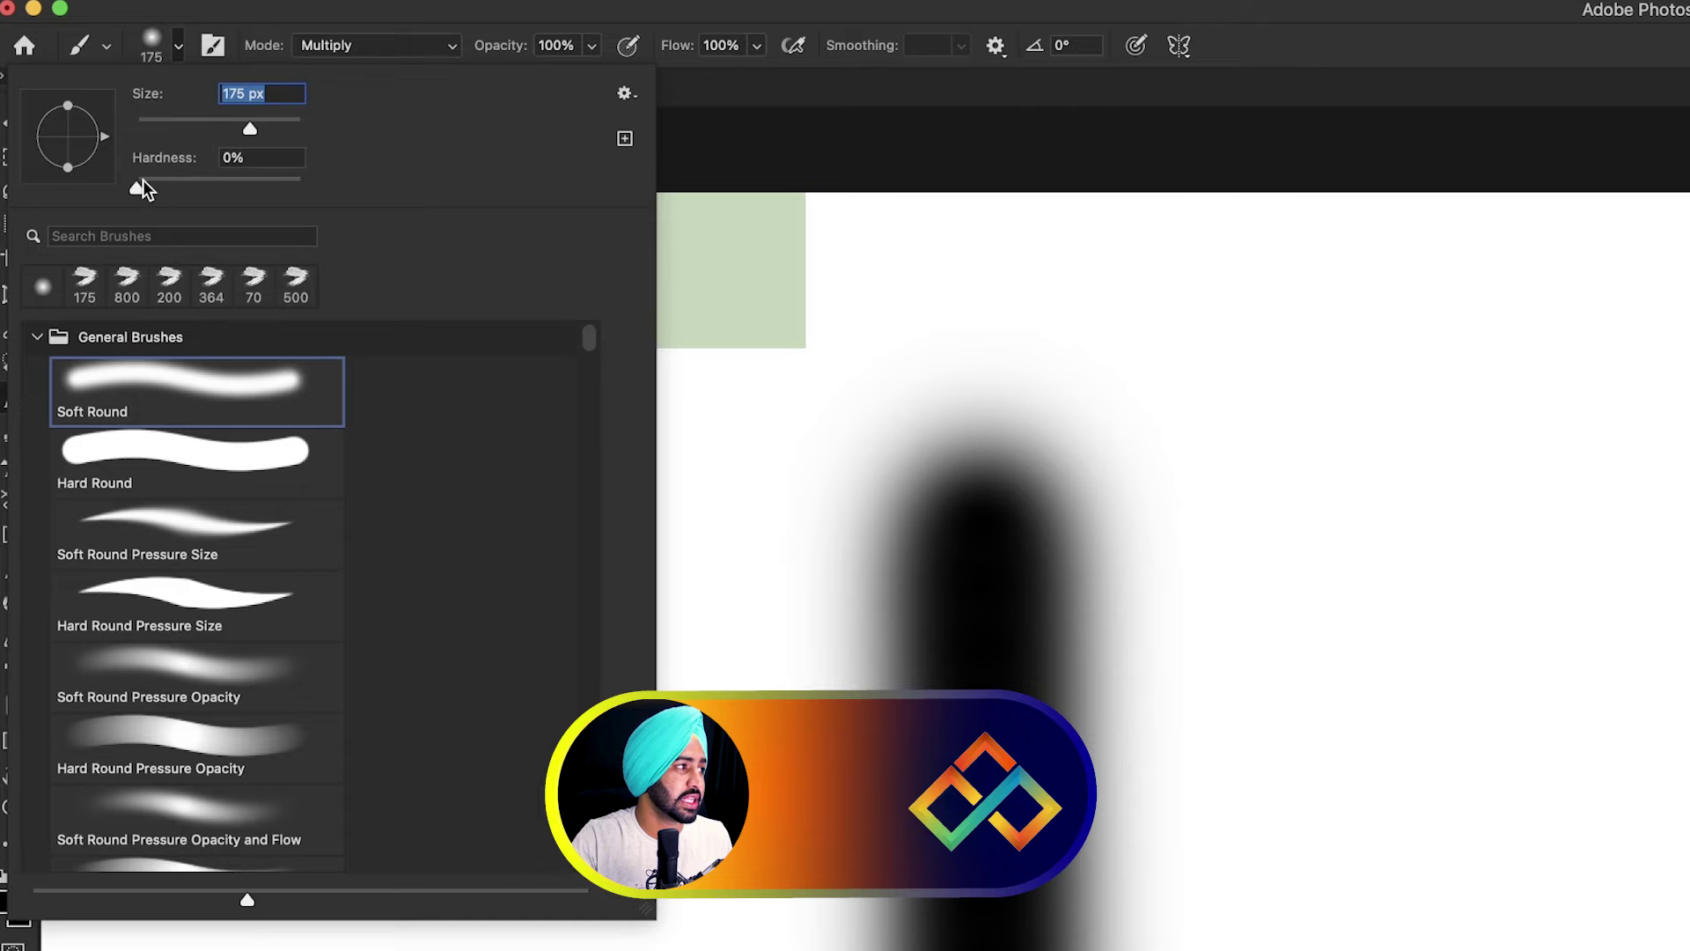
pyautogui.moveTo(144, 188); pyautogui.dragTo(304, 188)
pyautogui.press('Return')
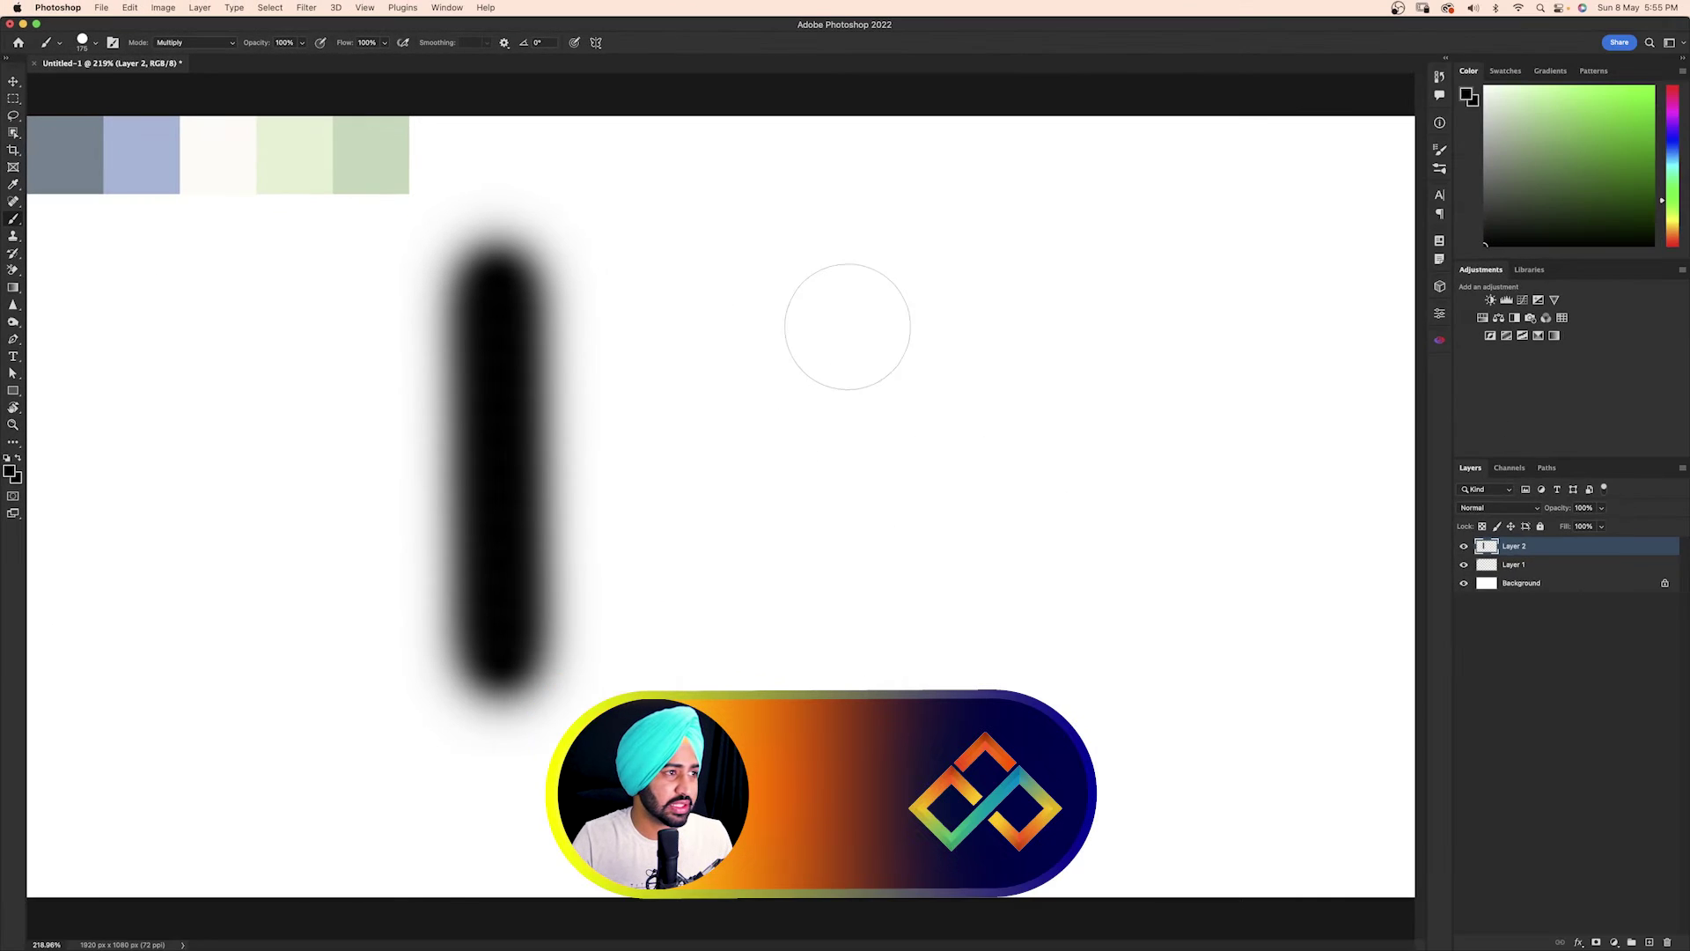
pyautogui.moveTo(819, 276)
pyautogui.mouseDown()
pyautogui.moveTo(826, 490)
pyautogui.moveTo(800, 630)
pyautogui.moveTo(814, 652)
pyautogui.mouseUp()
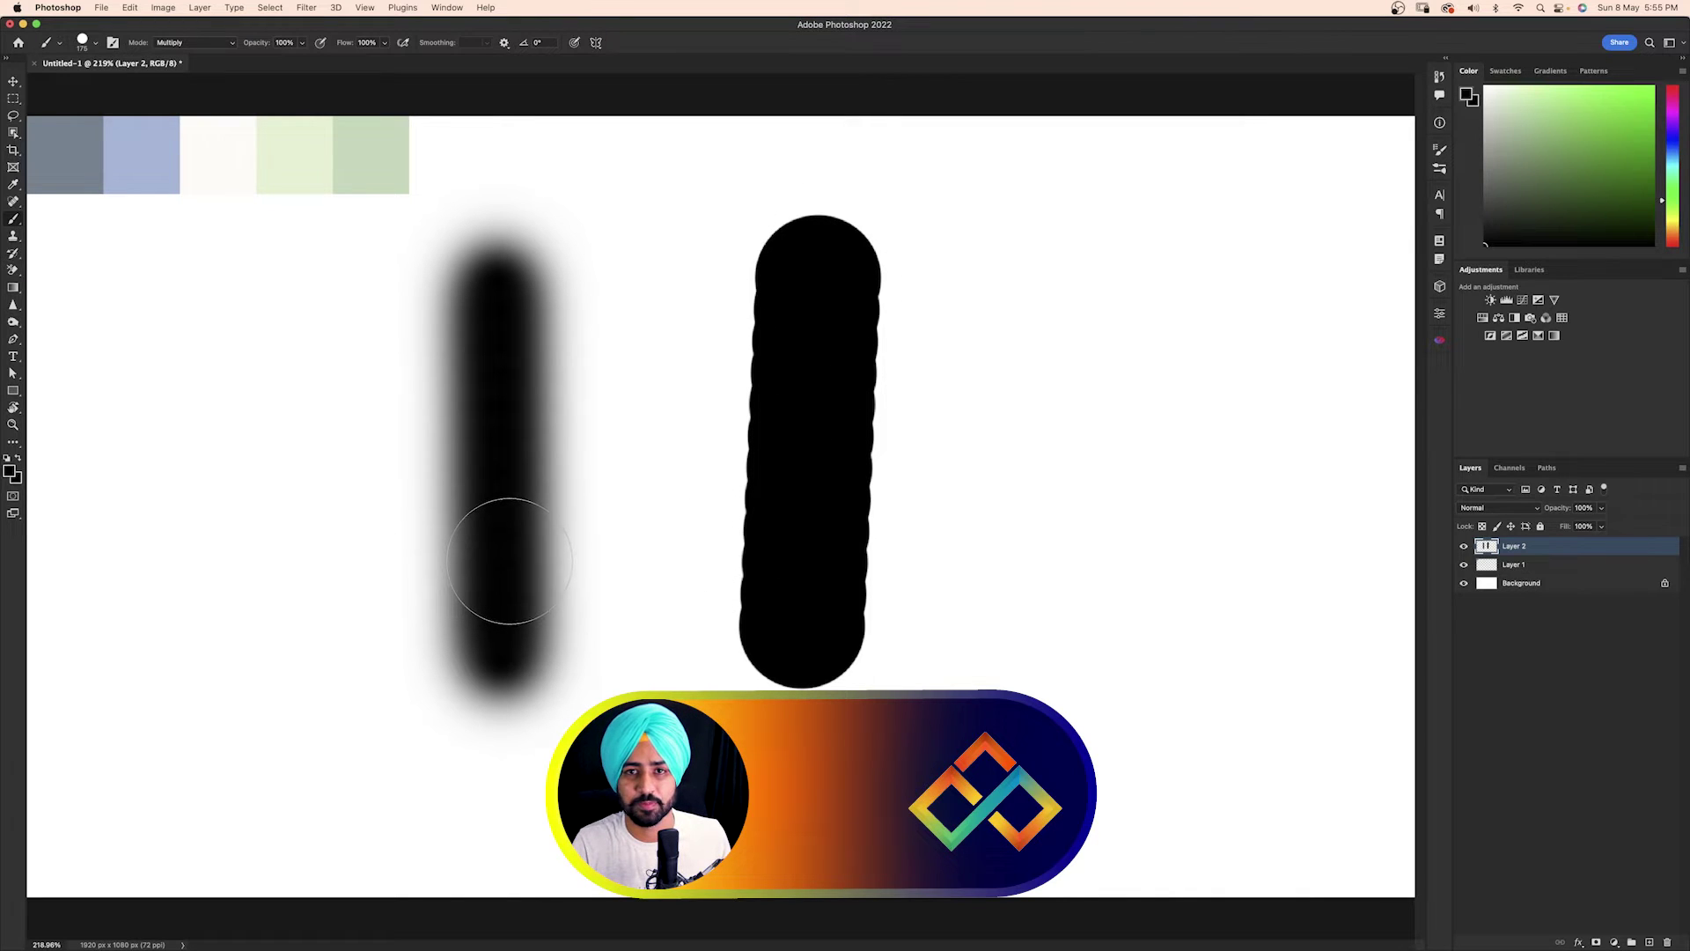
pyautogui.click(95, 44)
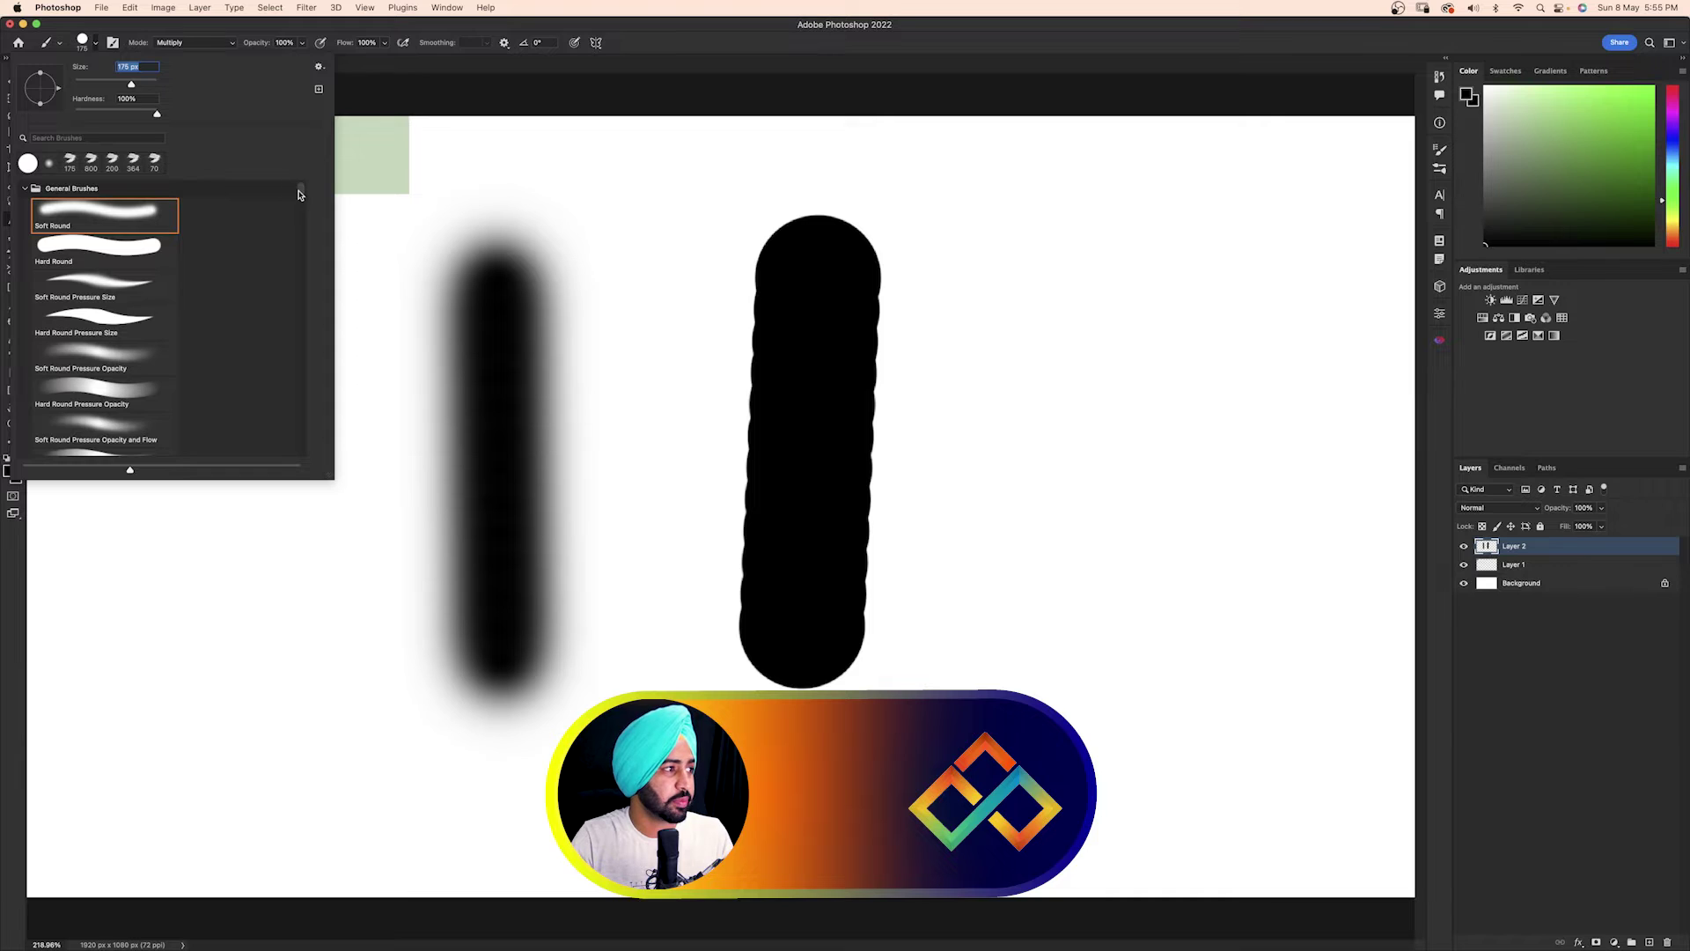
pyautogui.moveTo(298, 193)
pyautogui.mouseDown()
pyautogui.moveTo(302, 257)
pyautogui.moveTo(295, 169)
pyautogui.mouseUp()
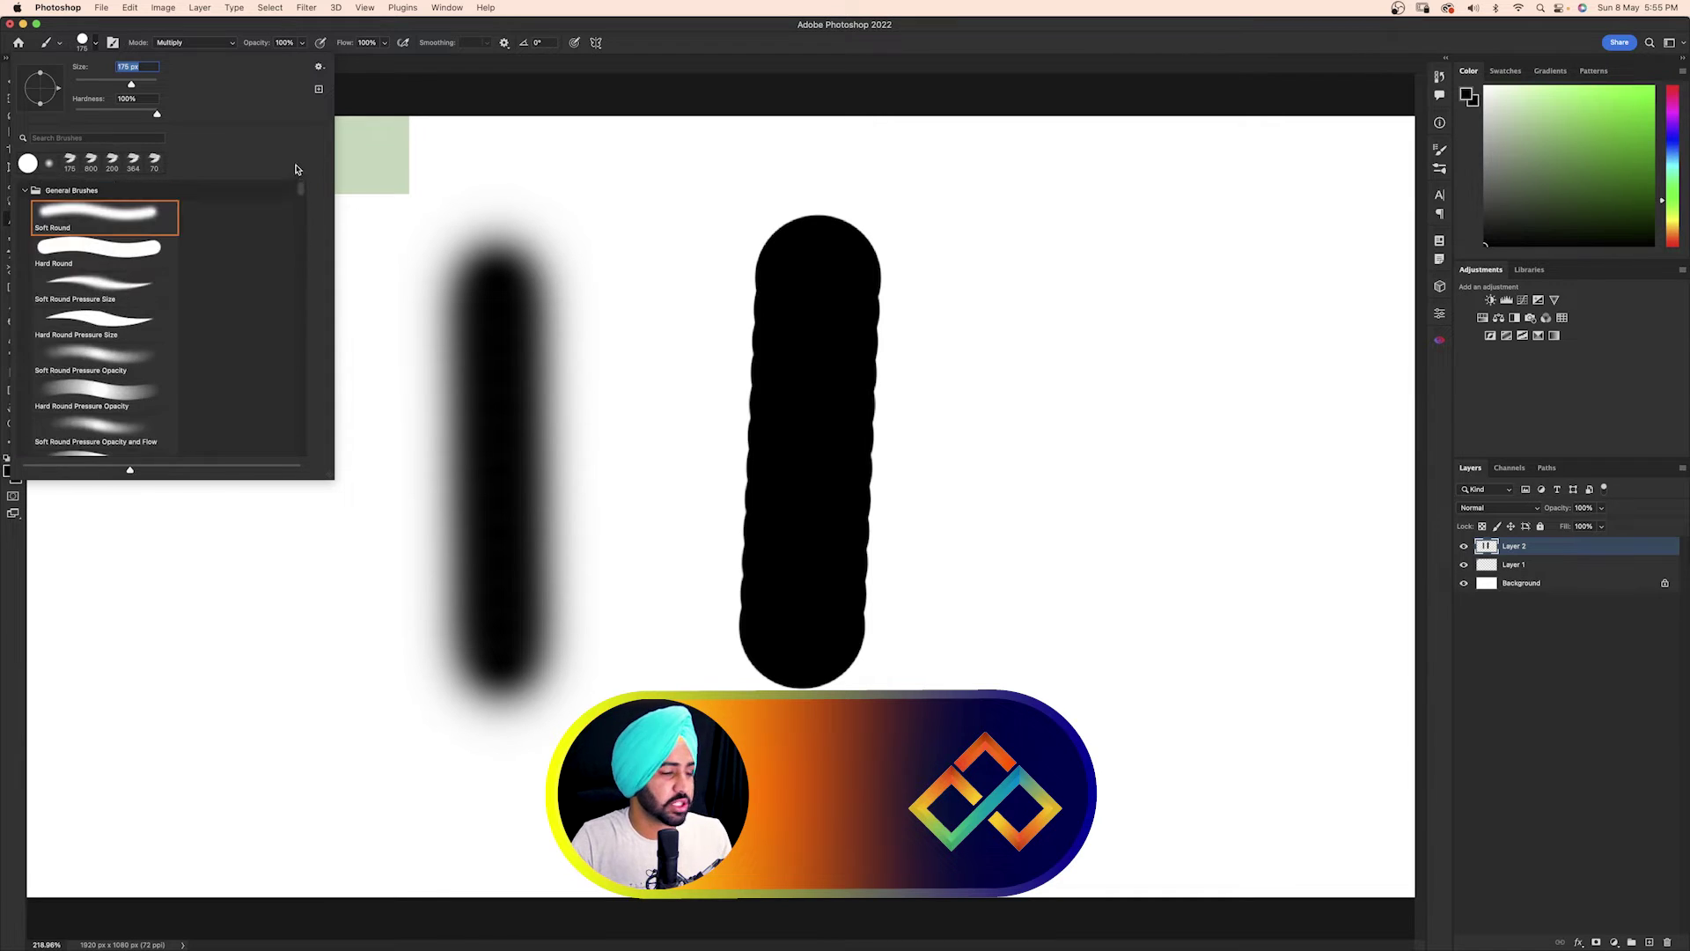
pyautogui.press('Escape')
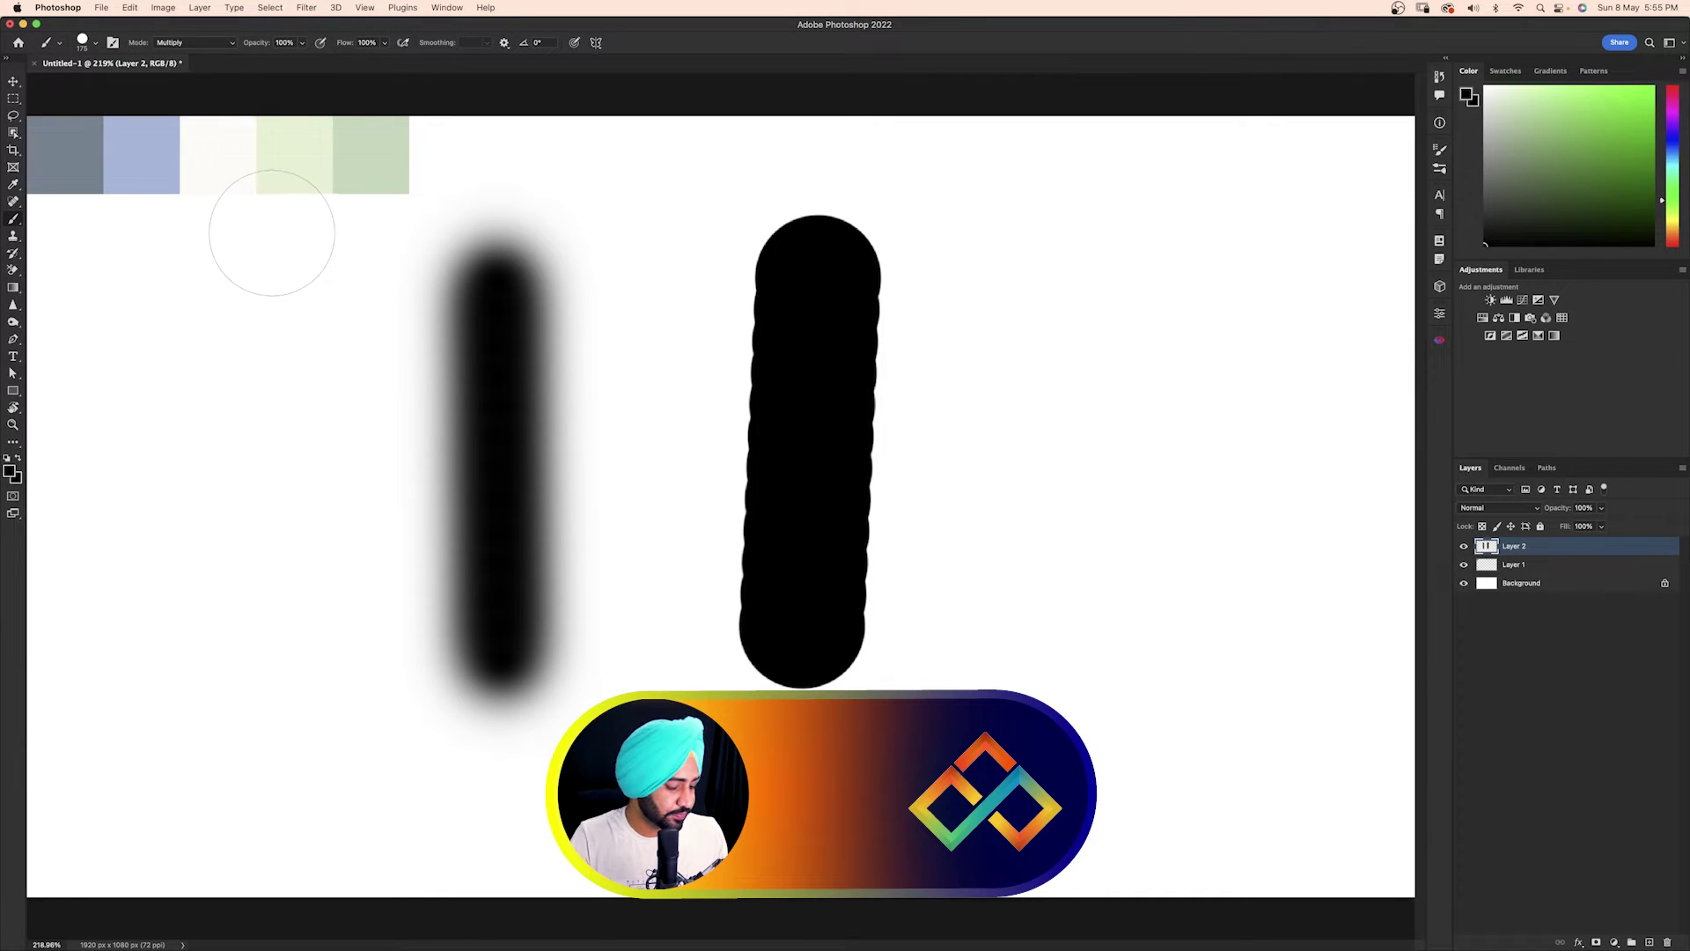
# Undo both the soft and the hard vertical brush strokes
pyautogui.press('super+z')
pyautogui.press('super+z')
pyautogui.press('super+z')
pyautogui.press('super+z')
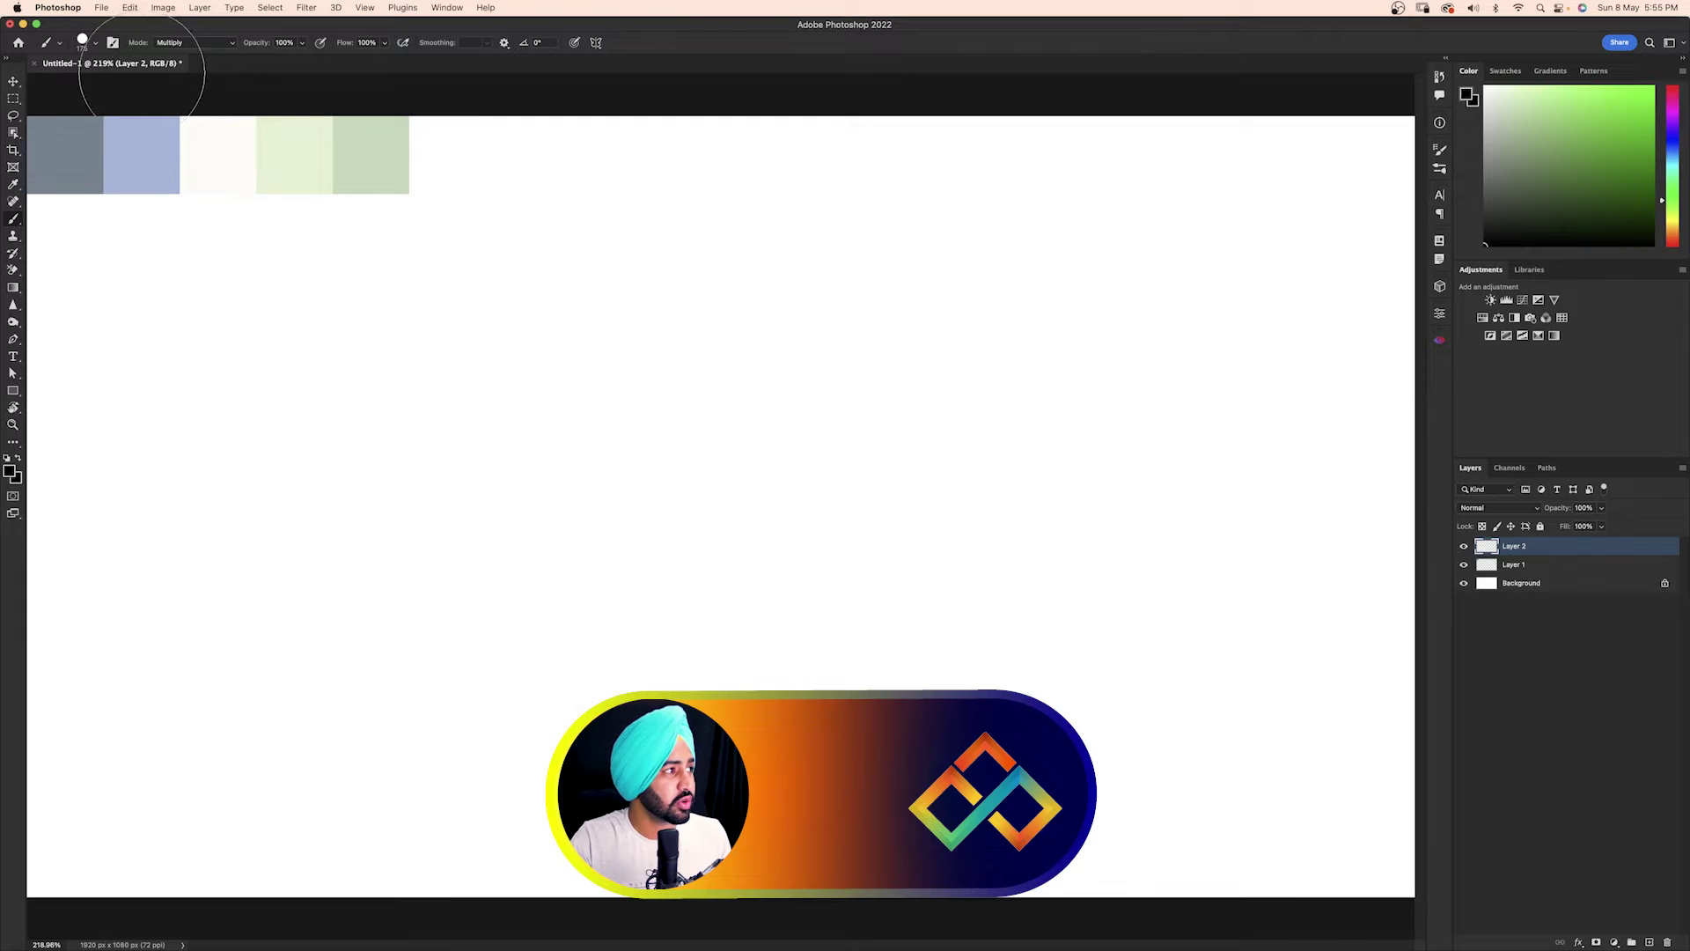
# Bring up the brush preset picker directly on the canvas and choose the Soft Round preset
pyautogui.click(95, 46)
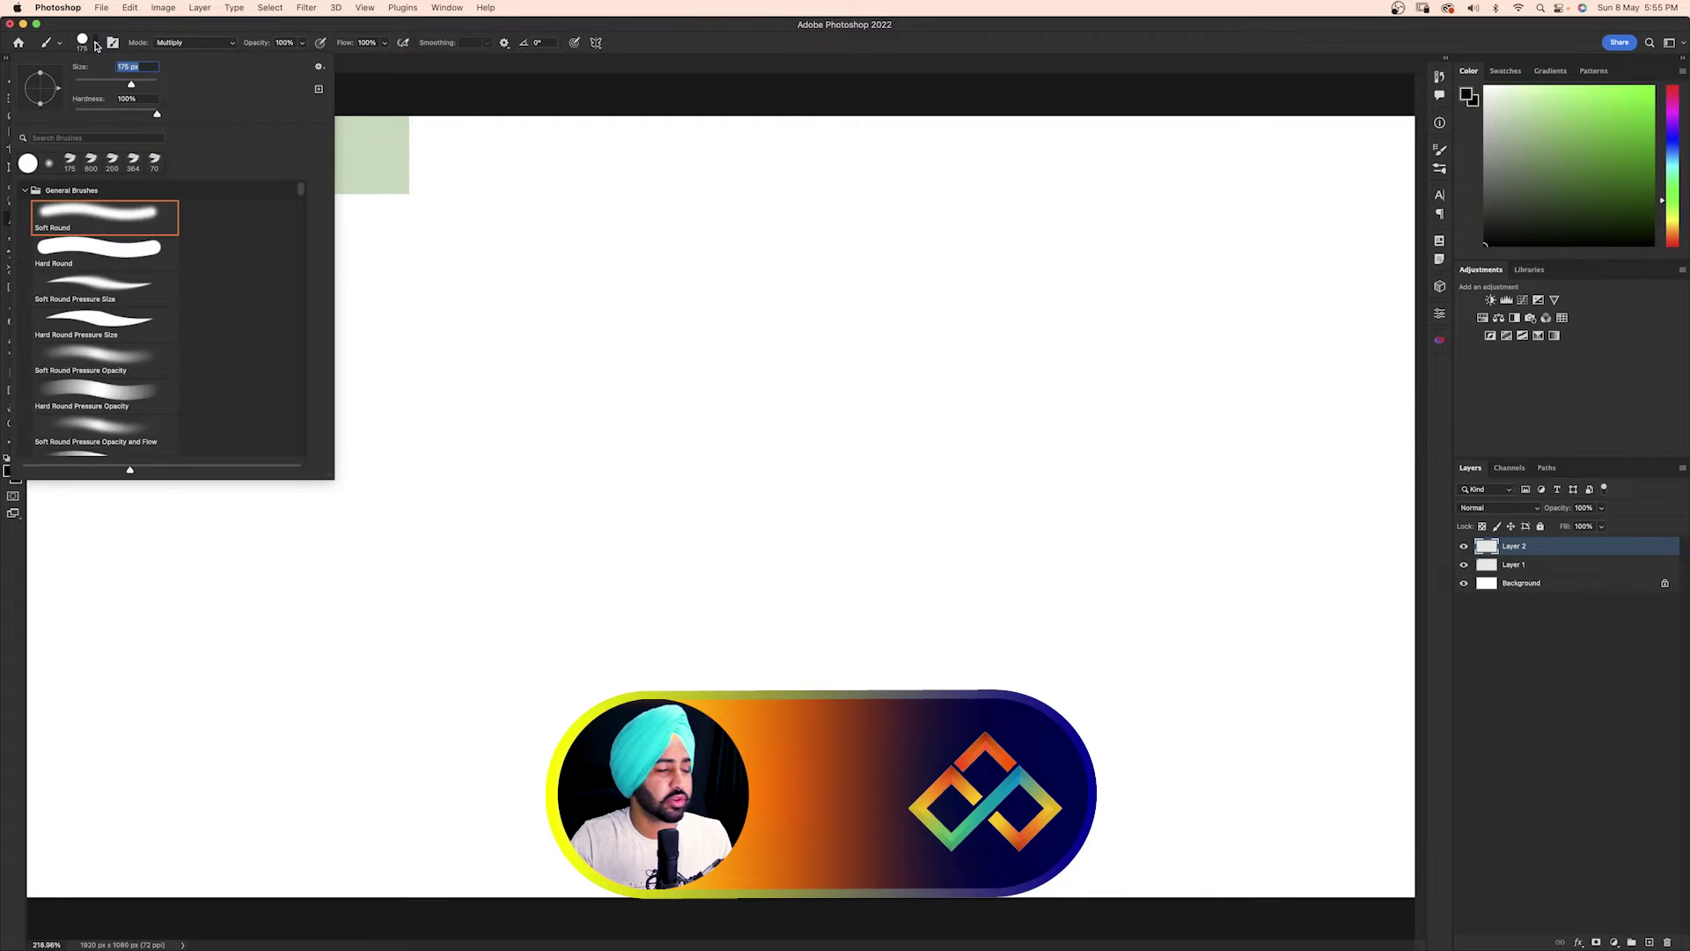
pyautogui.press('Escape')
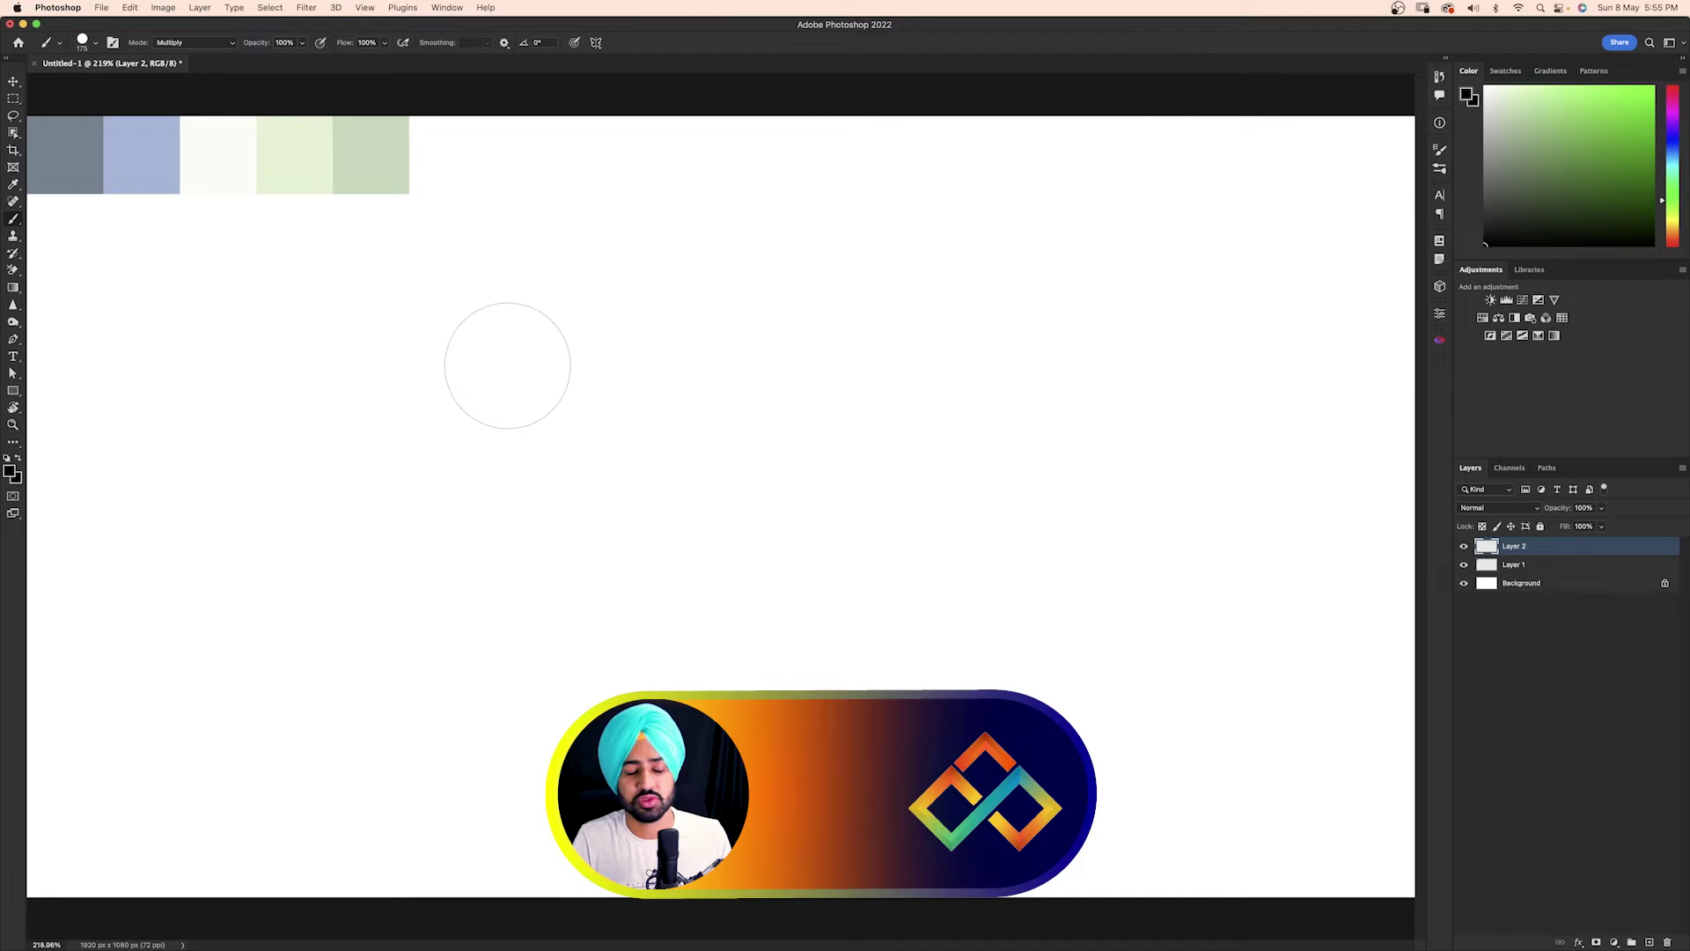
pyautogui.rightClick(507, 362)
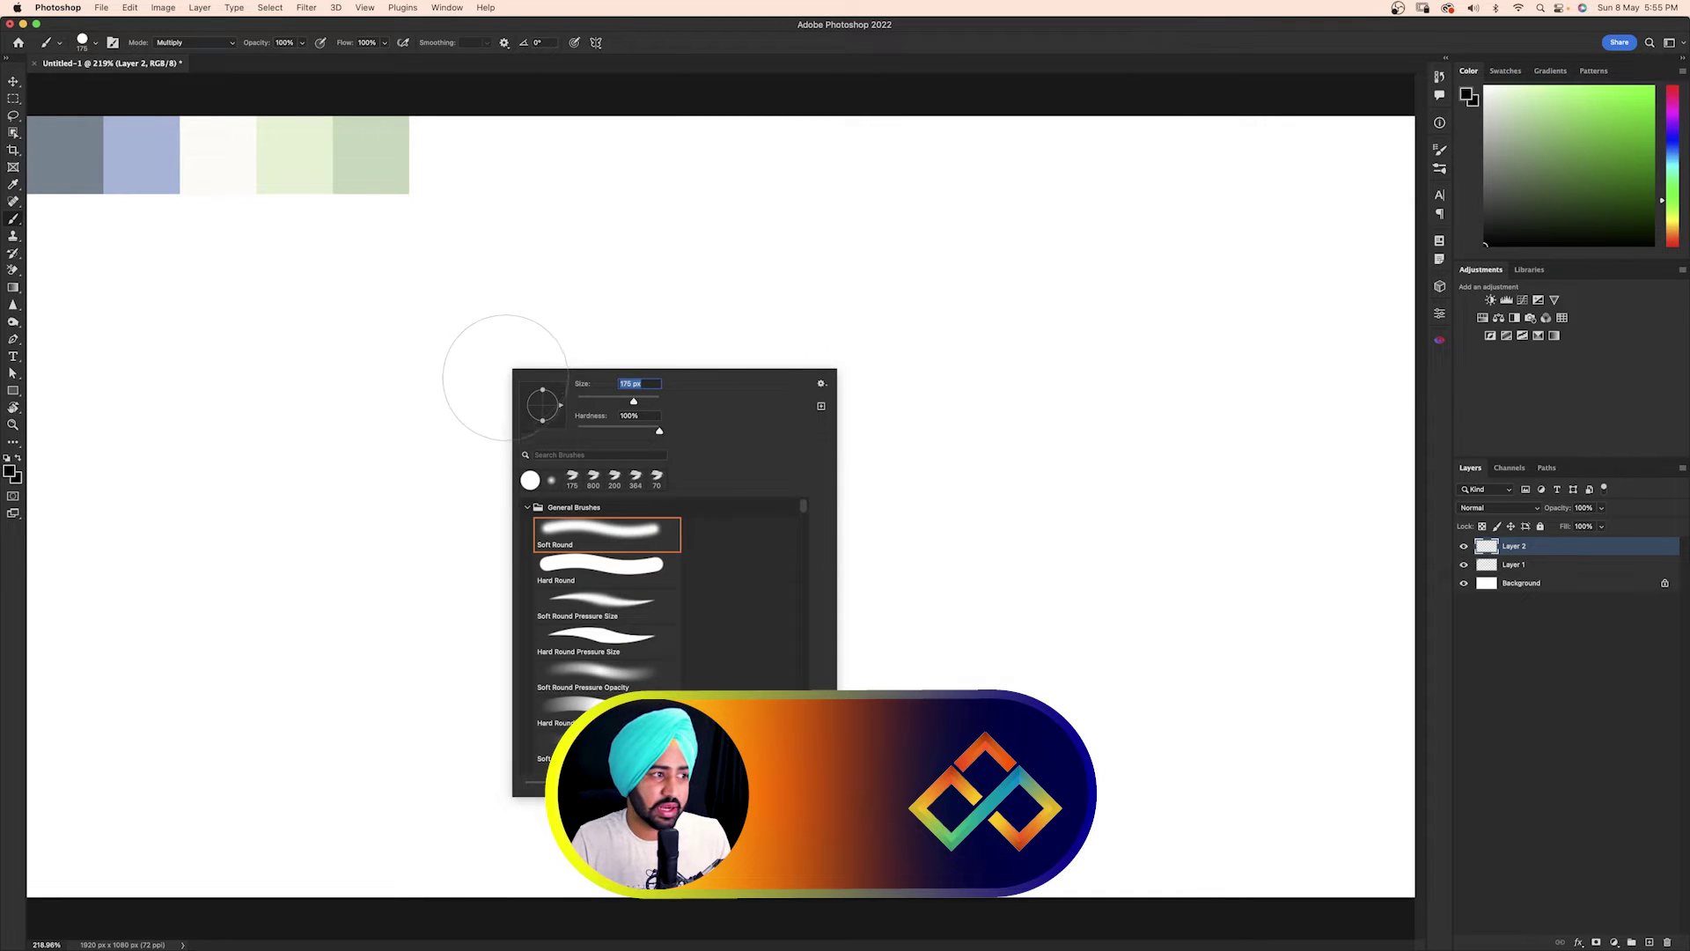
pyautogui.rightClick(915, 269)
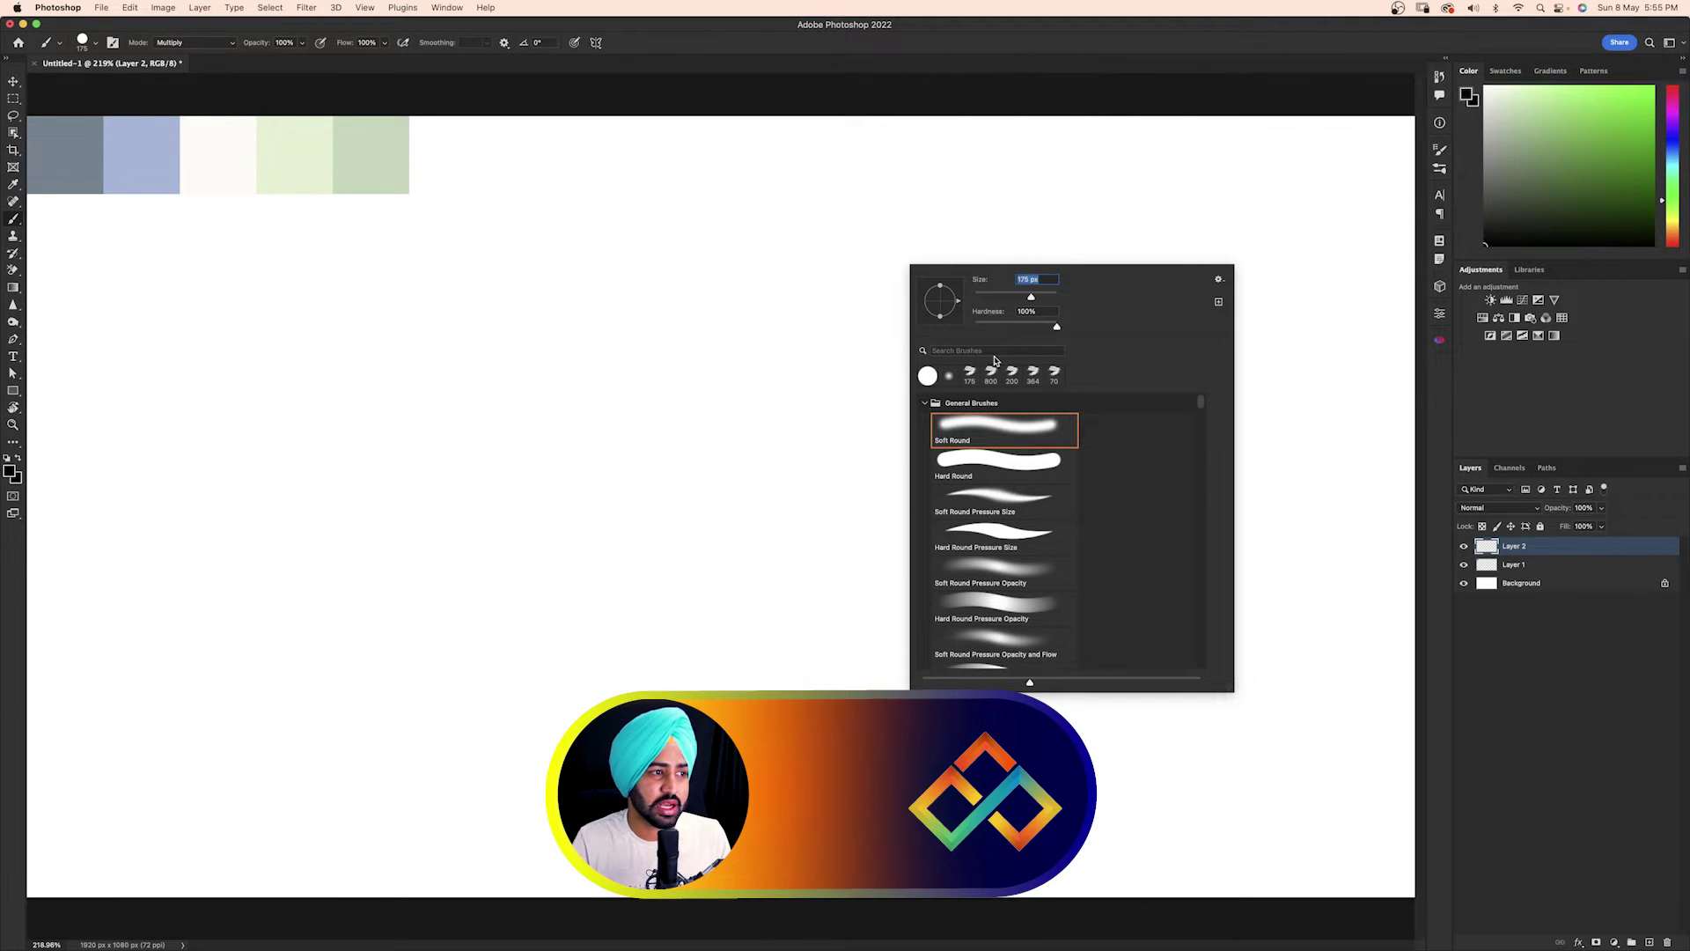
pyautogui.doubleClick(980, 436)
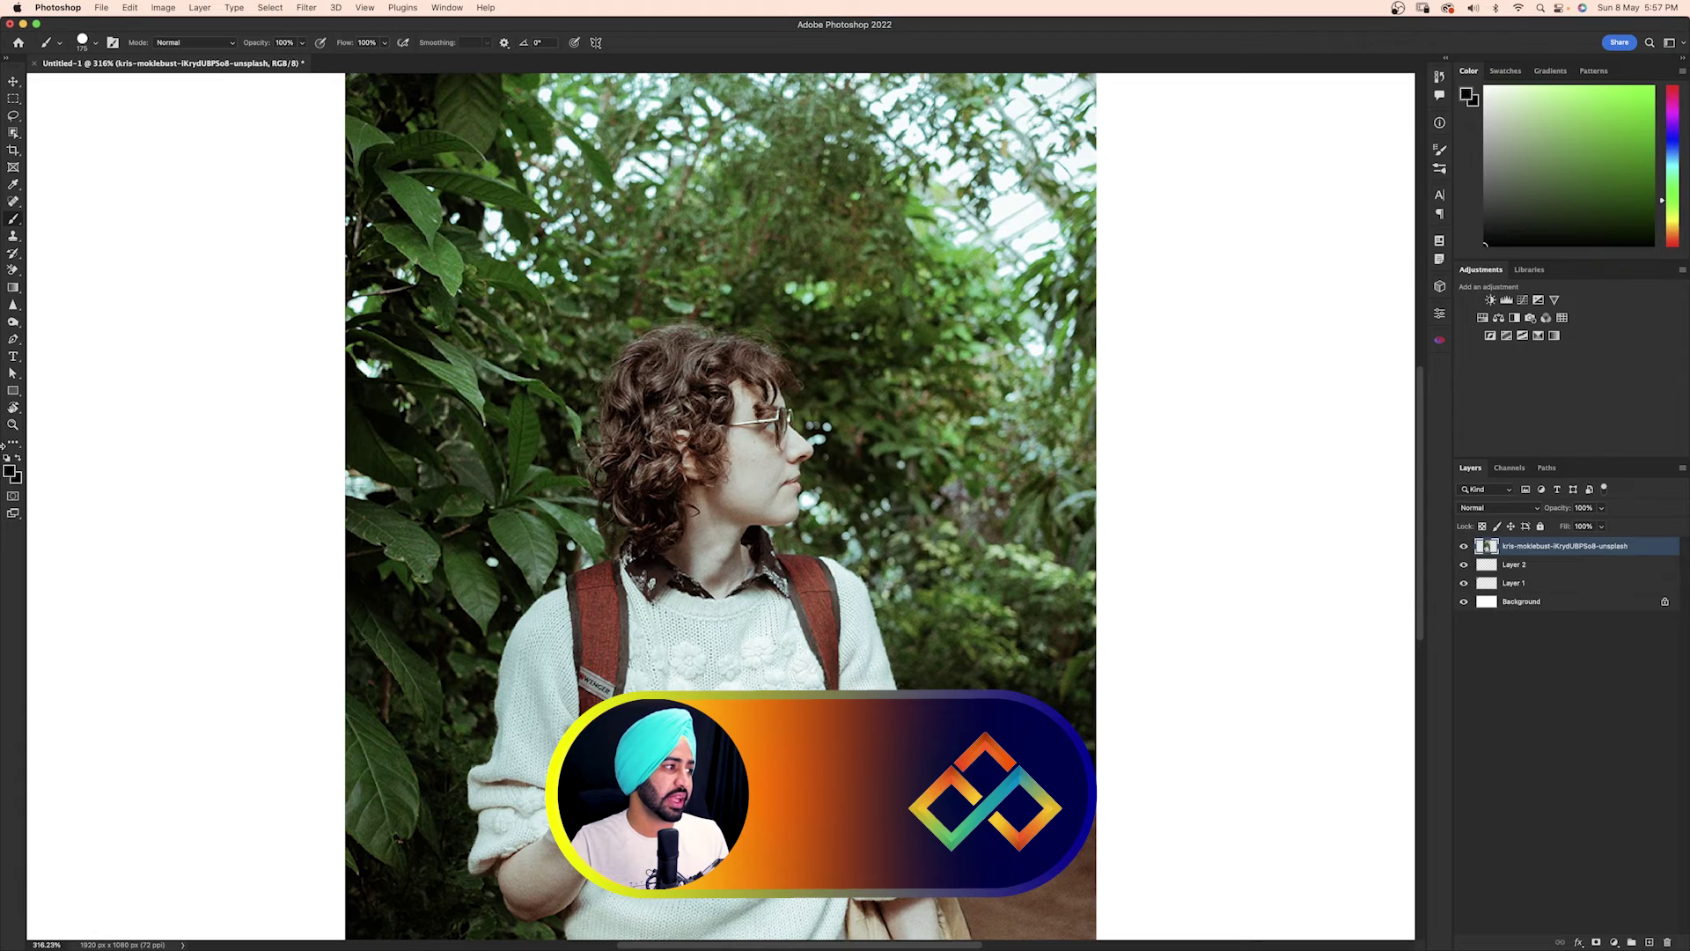
# Set the foreground colour to red (ff0000) and paint a broad 175 px stroke across the upper part of the photo
pyautogui.click(6, 461)
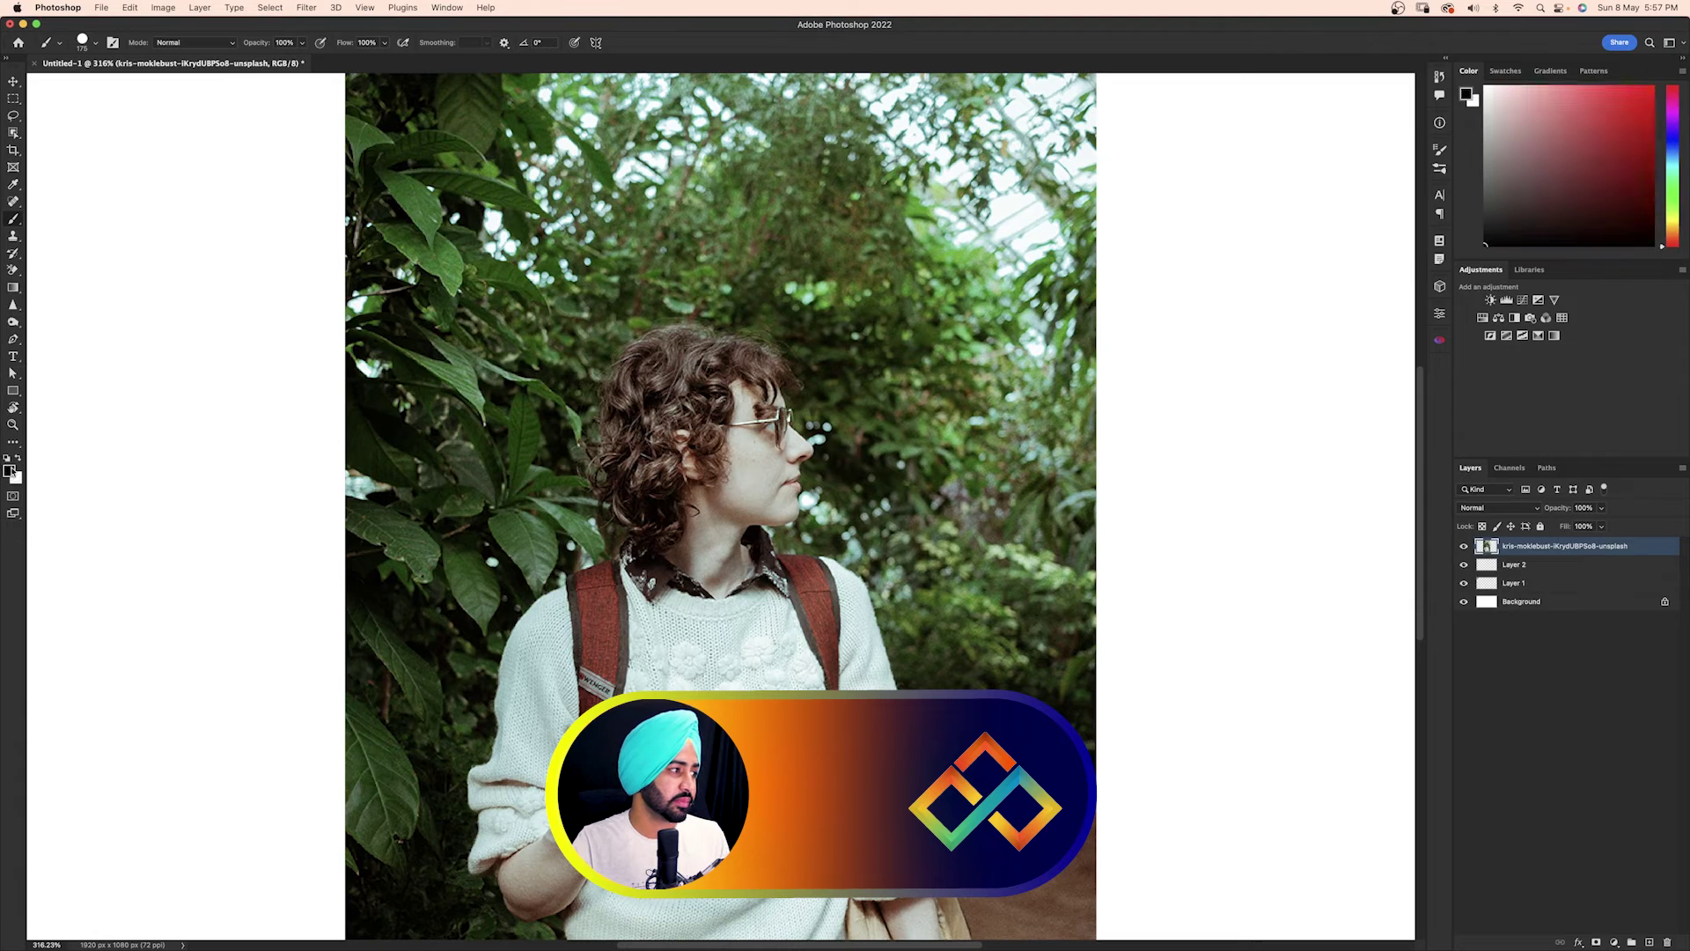
pyautogui.click(10, 471)
pyautogui.write('ff0000')
pyautogui.press('Return')
pyautogui.press('b')
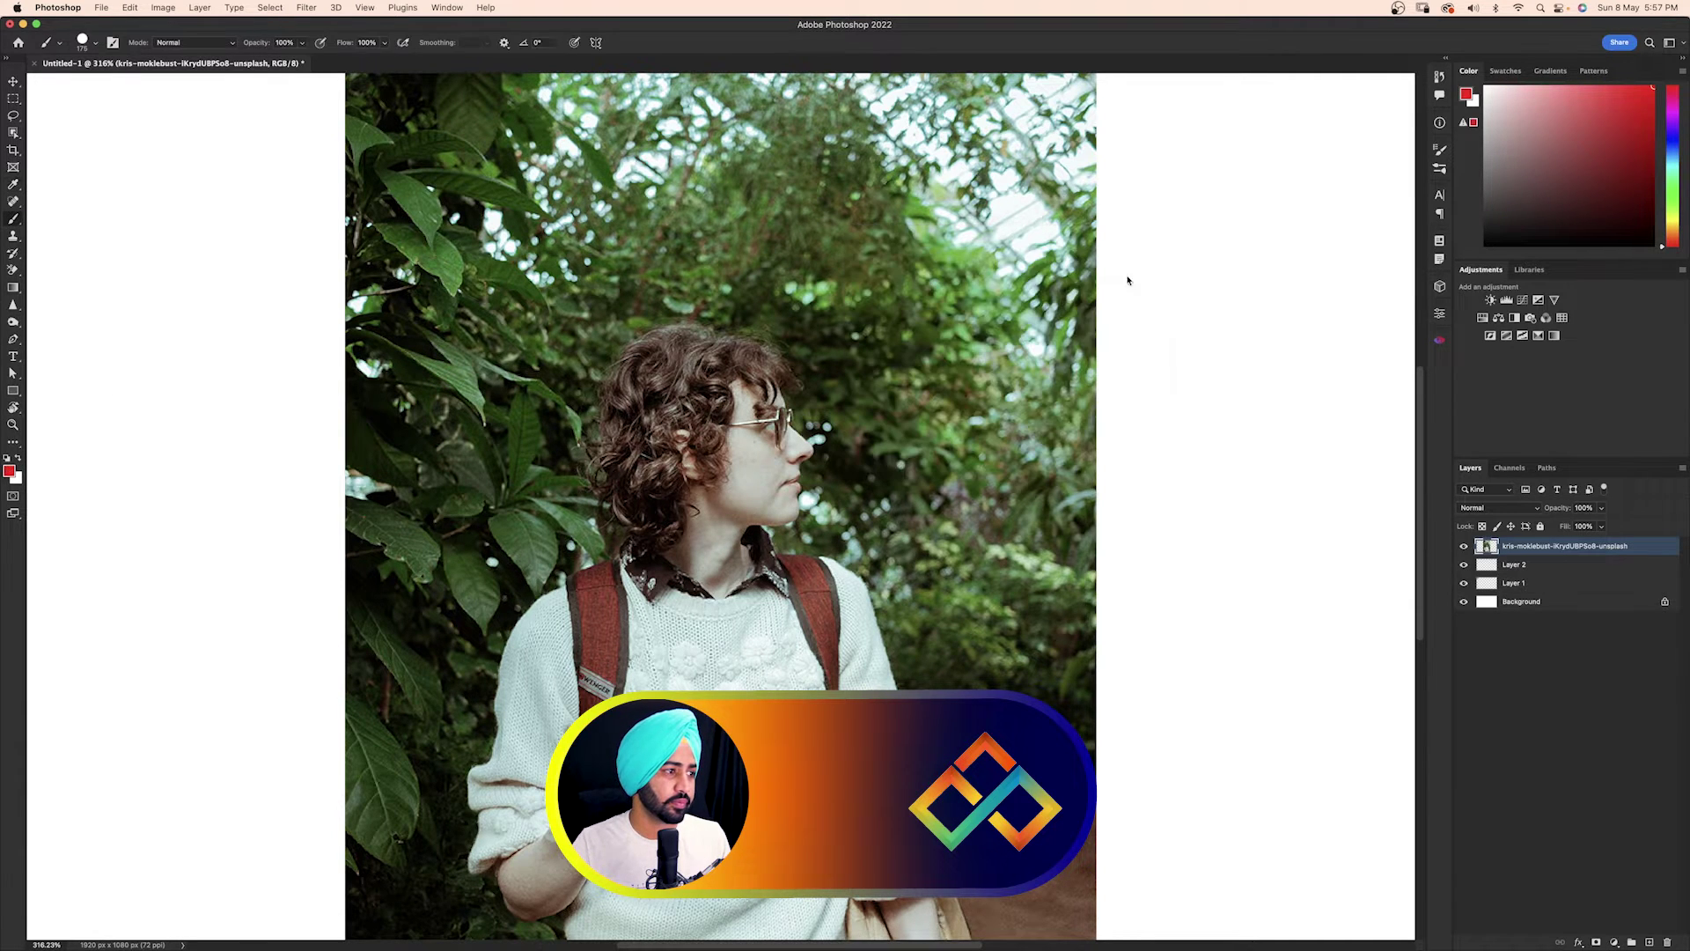
pyautogui.moveTo(288, 342); pyautogui.dragTo(1238, 263)
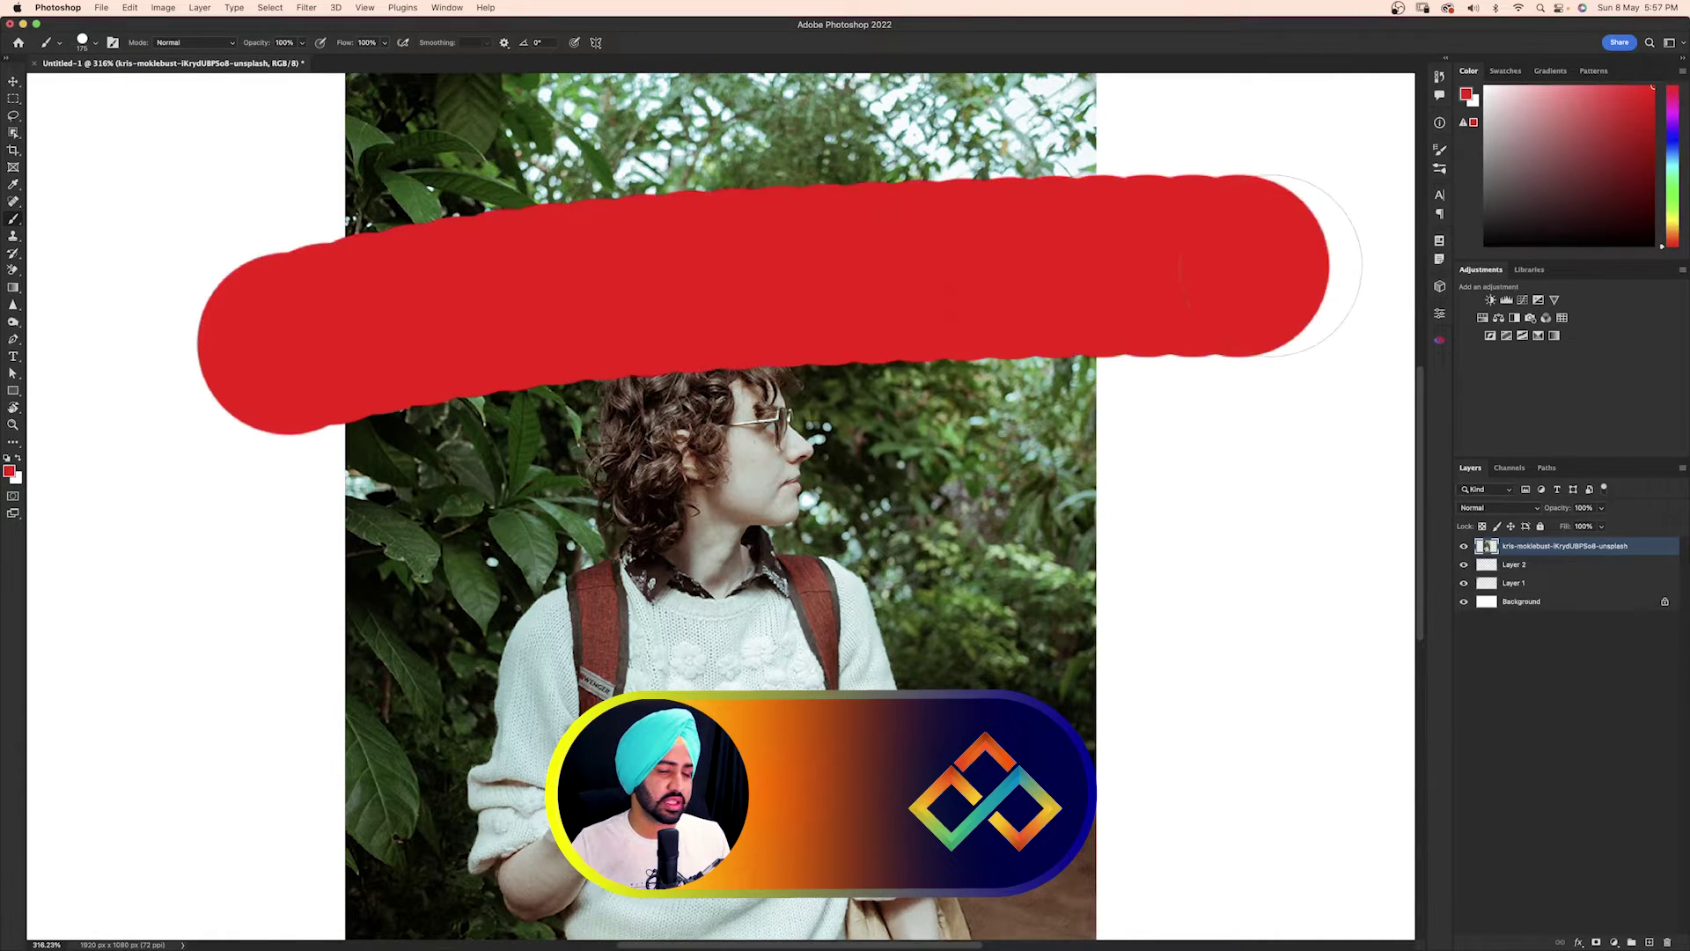
# Set the brush's blending mode to Multiply
pyautogui.moveTo(771, 649); pyautogui.dragTo(762, 717)
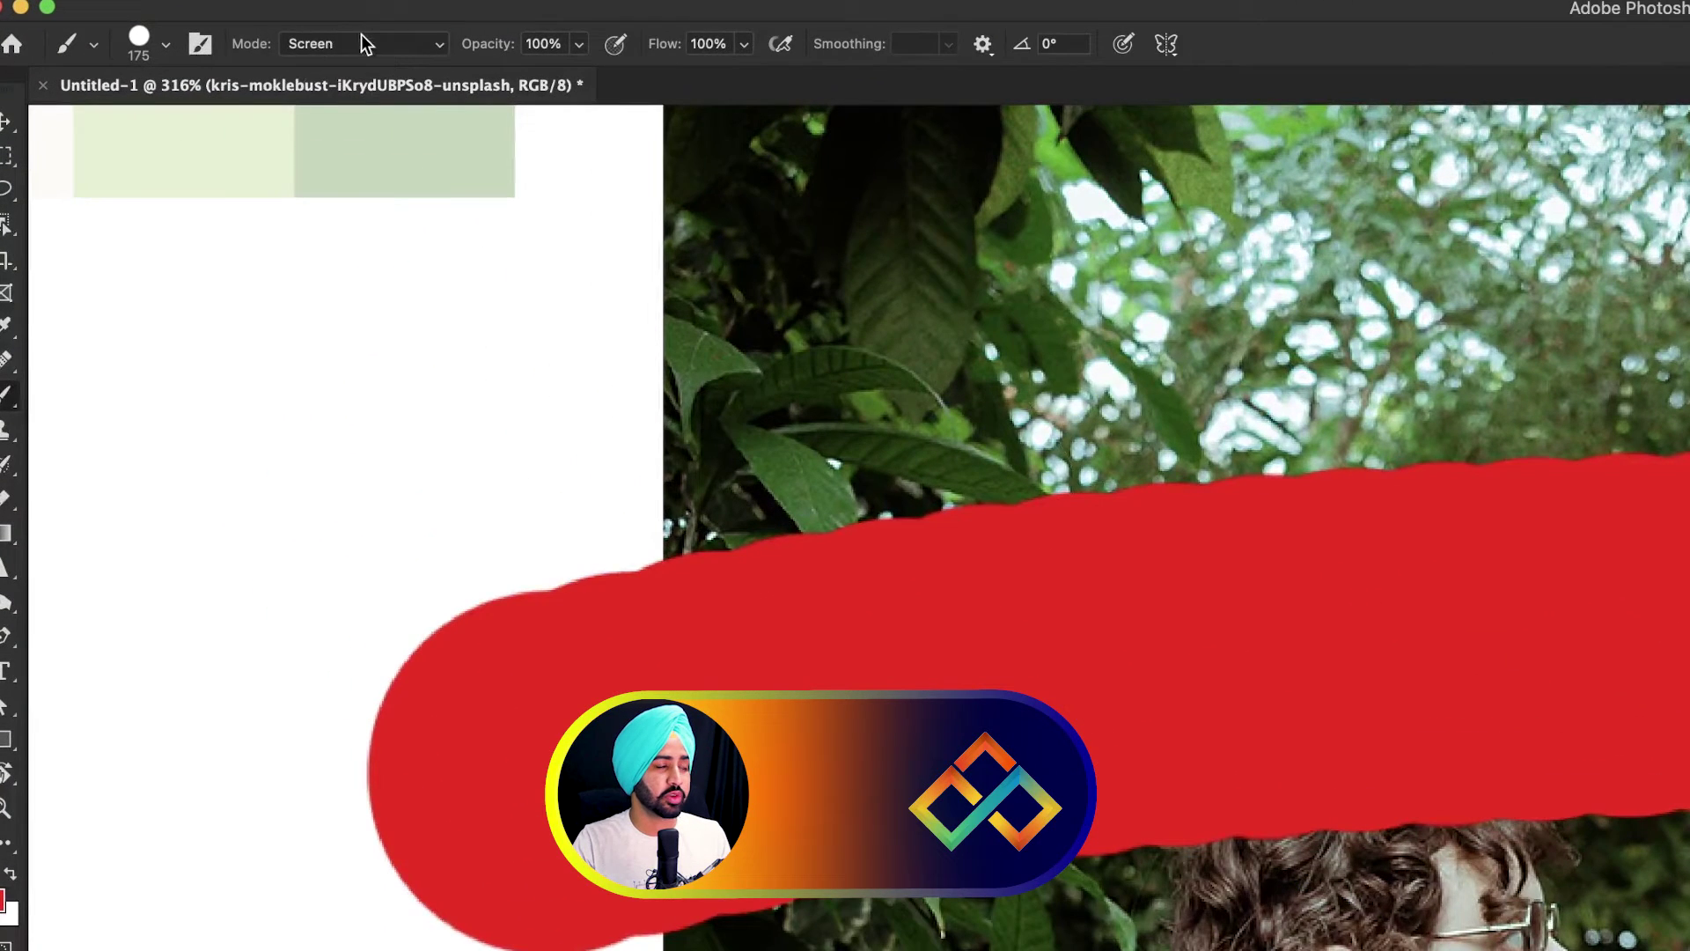
pyautogui.click(365, 44)
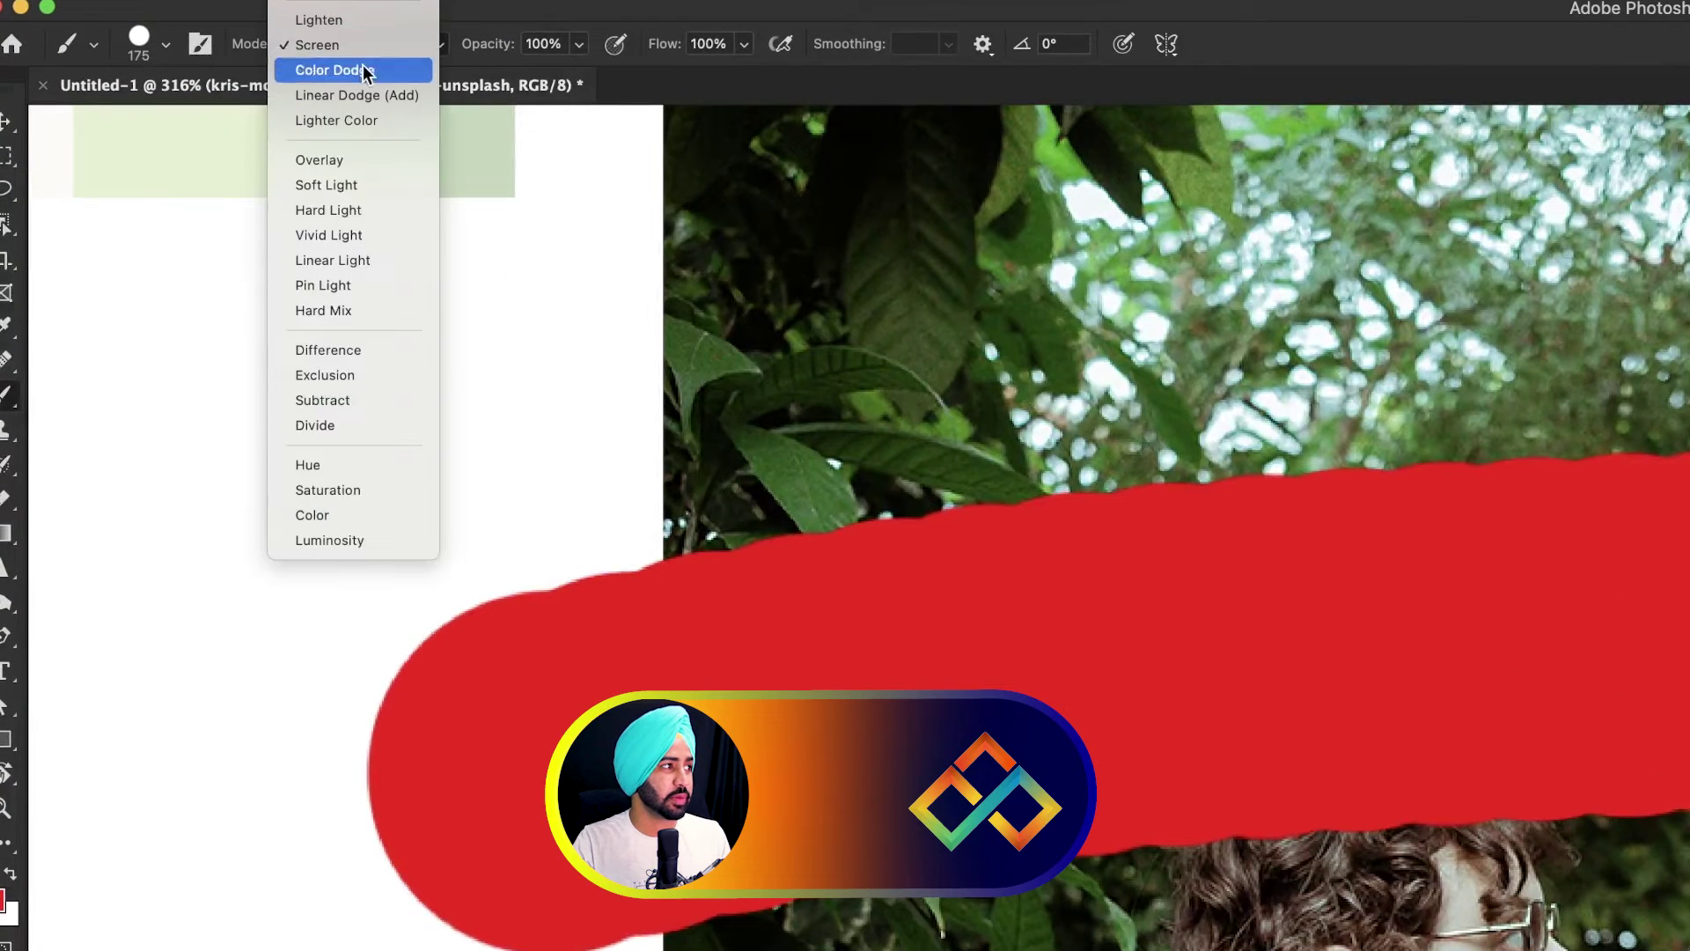
pyautogui.moveTo(366, 2)
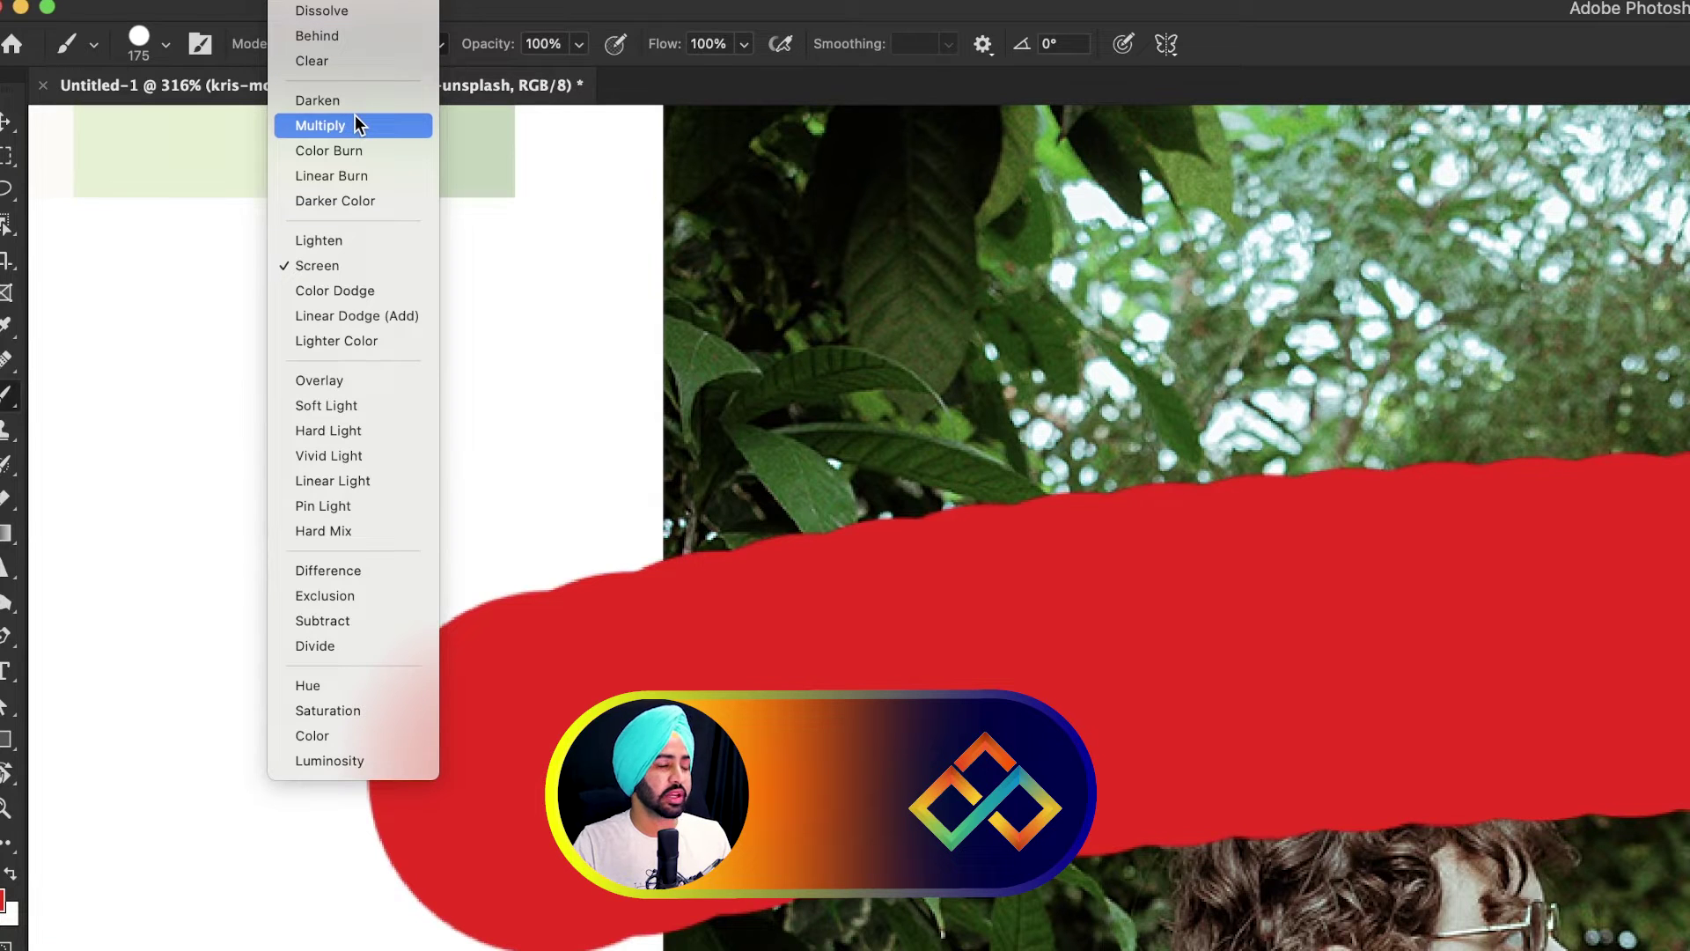
pyautogui.click(355, 125)
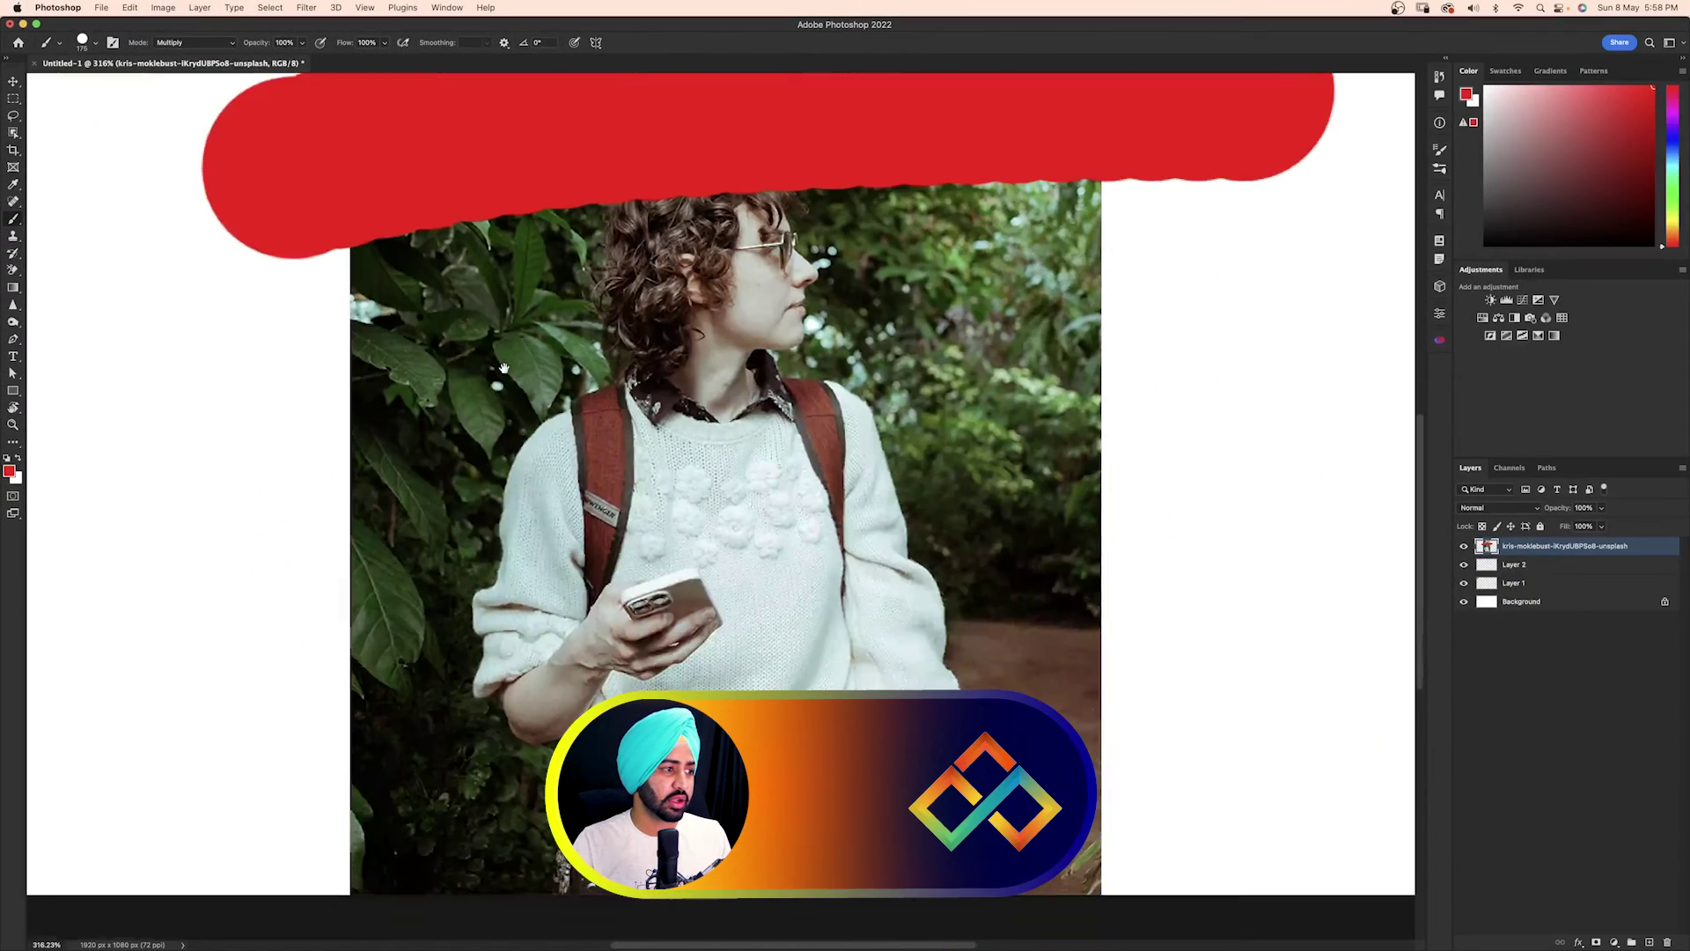
# Reduce the brush size to 125 px and paint a red Multiply stroke across the lower part of the photo
pyautogui.moveTo(504, 368); pyautogui.dragTo(504, 362)
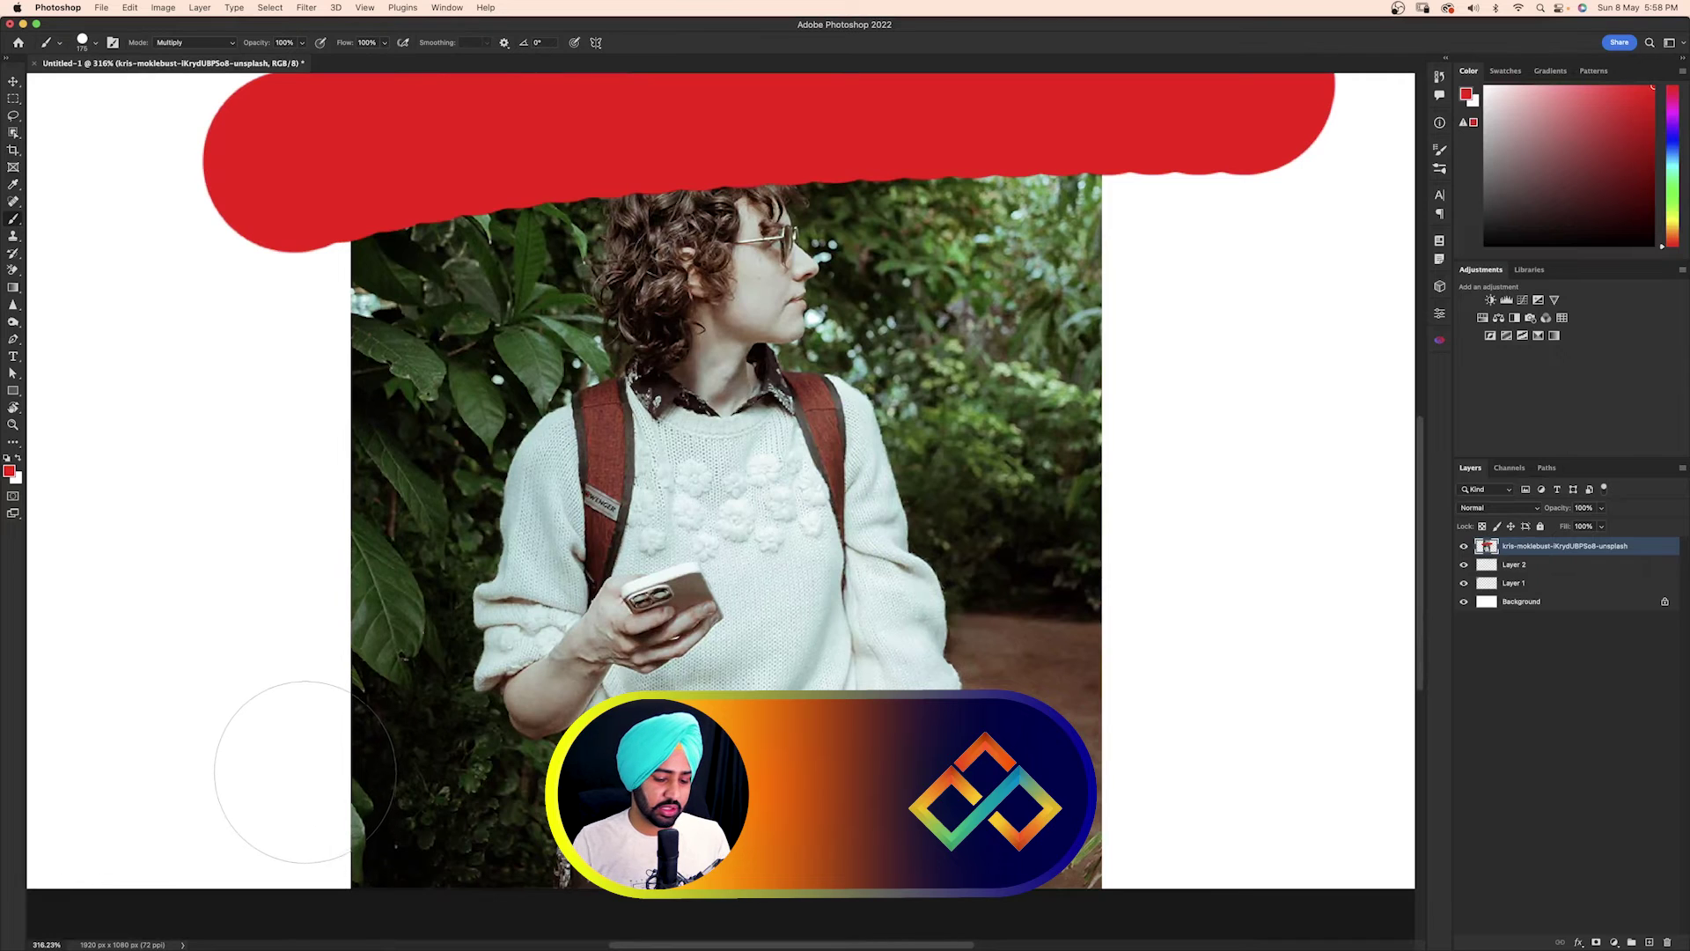
pyautogui.press('[')
pyautogui.press('[')
pyautogui.moveTo(282, 787)
pyautogui.mouseDown()
pyautogui.moveTo(412, 722)
pyautogui.moveTo(1134, 627)
pyautogui.moveTo(1382, 624)
pyautogui.moveTo(1315, 594)
pyautogui.mouseUp()
pyautogui.scroll(-3, 863, 629)
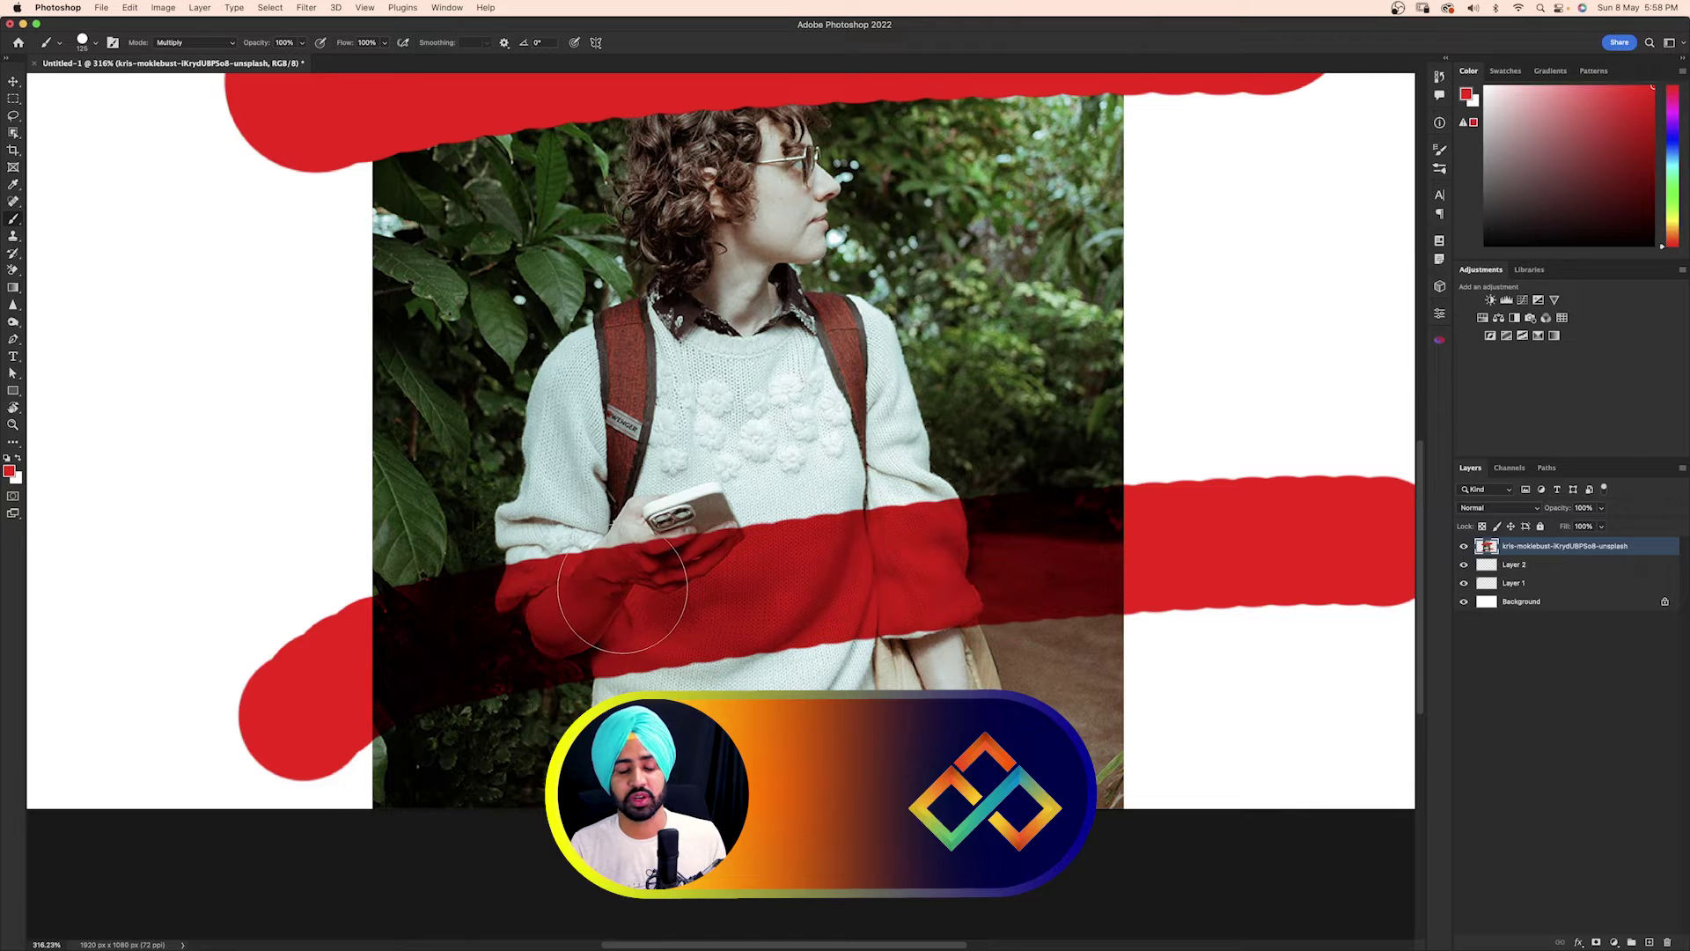
pyautogui.scroll(3, 626, 436)
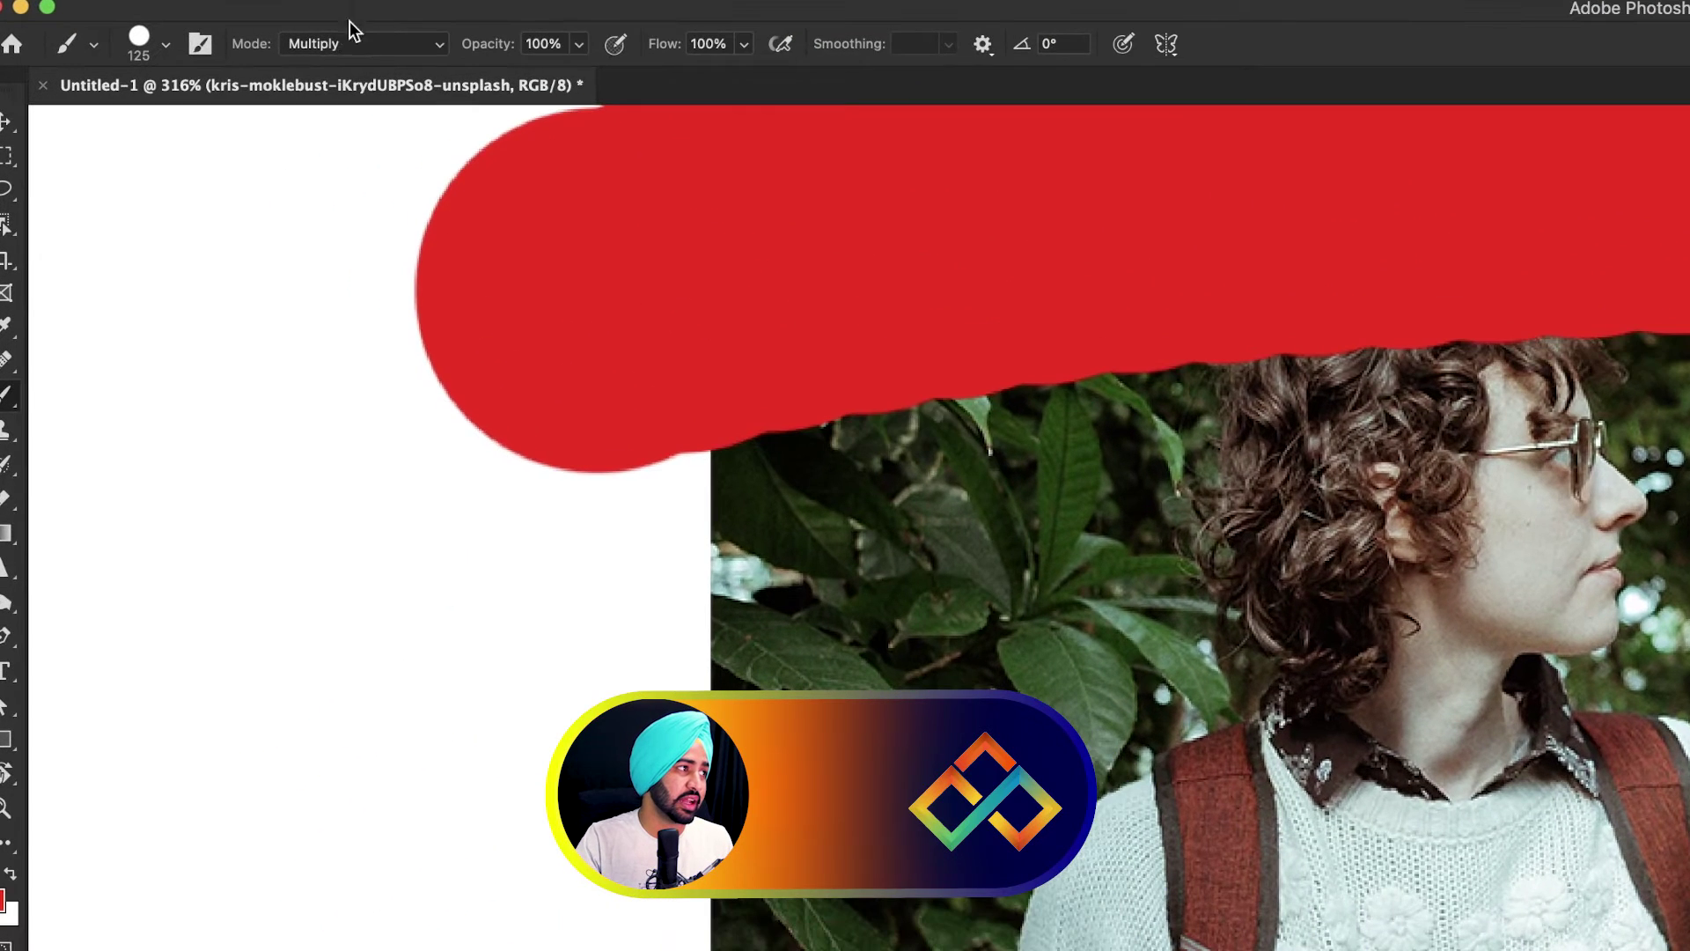
# Set the brush's blending mode to Screen and paint a stroke across the middle of the photo, above the Multiply stroke
pyautogui.click(279, 40)
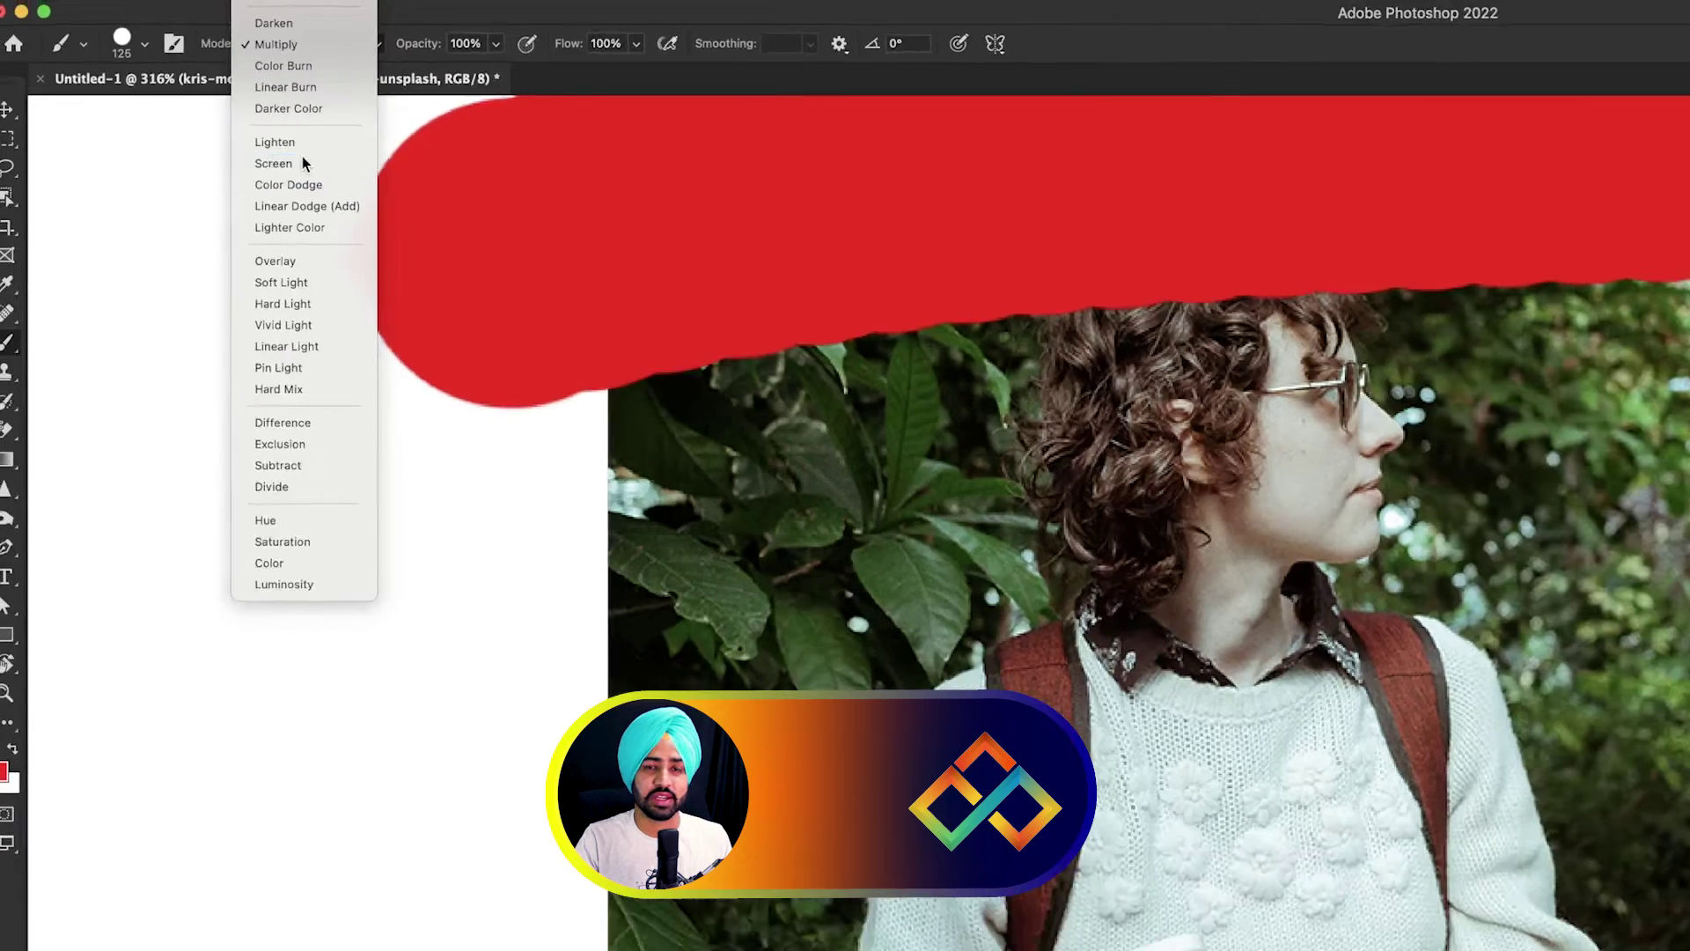
pyautogui.click(302, 163)
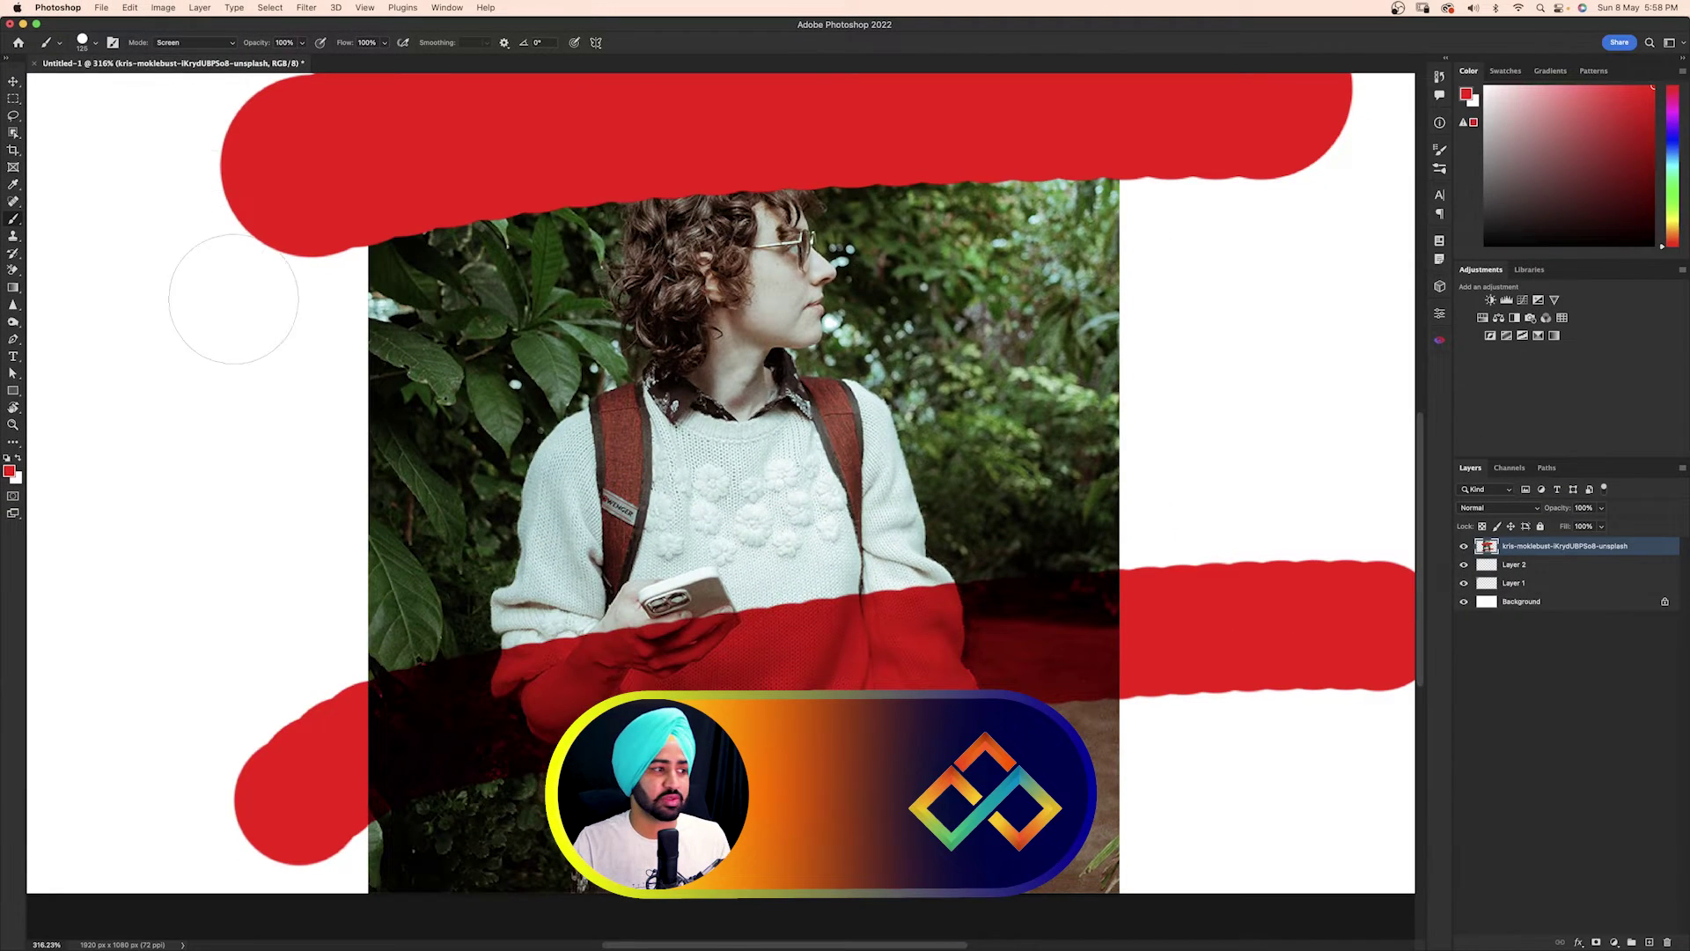
pyautogui.moveTo(281, 537)
pyautogui.mouseDown()
pyautogui.moveTo(811, 413)
pyautogui.moveTo(1301, 403)
pyautogui.mouseUp()
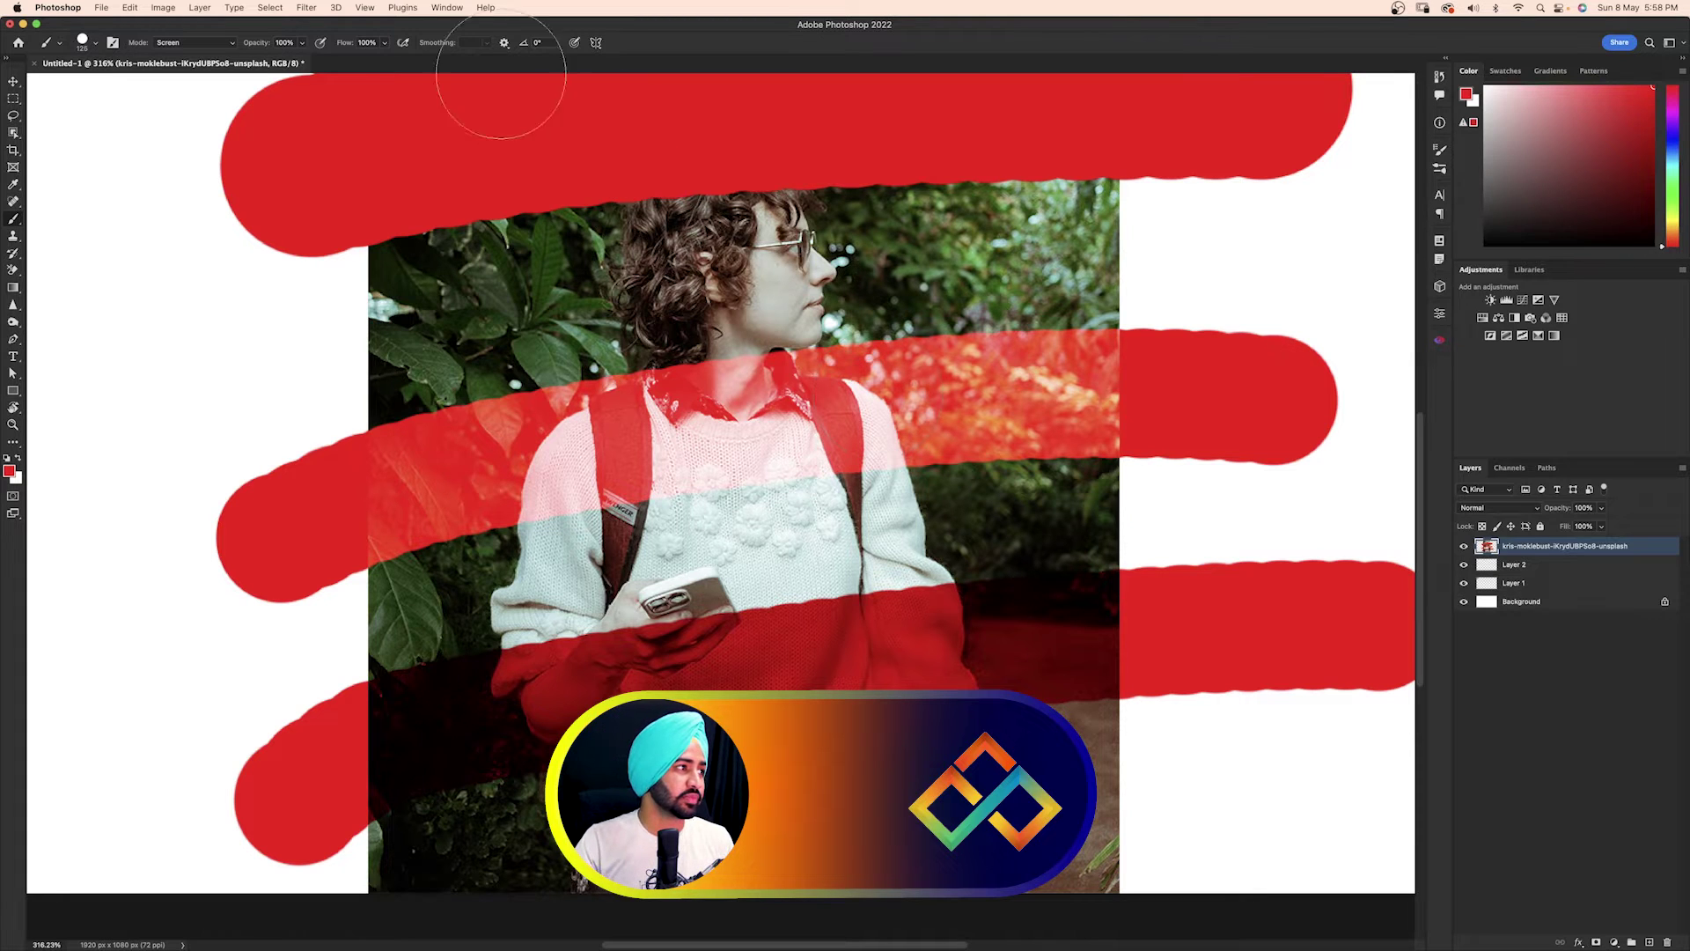
# Set the brush's blending mode to Soft Light and paint strokes over the face area and the upper part of the photo
pyautogui.click(216, 44)
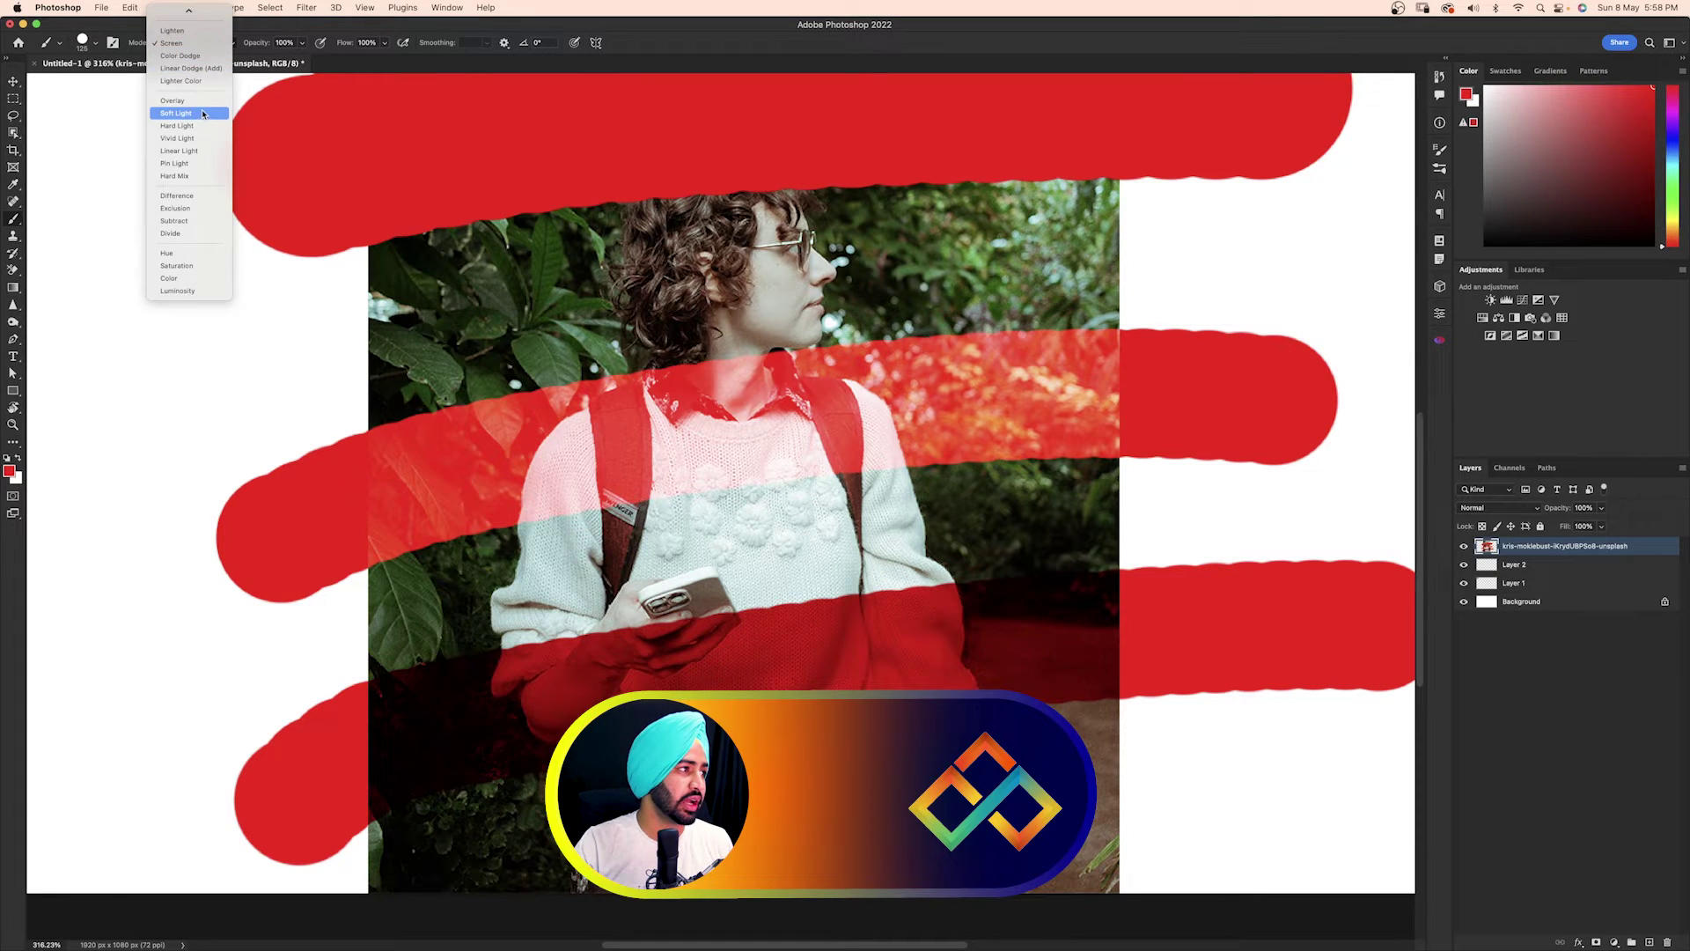
pyautogui.click(176, 113)
pyautogui.scroll(-5, 502, 280)
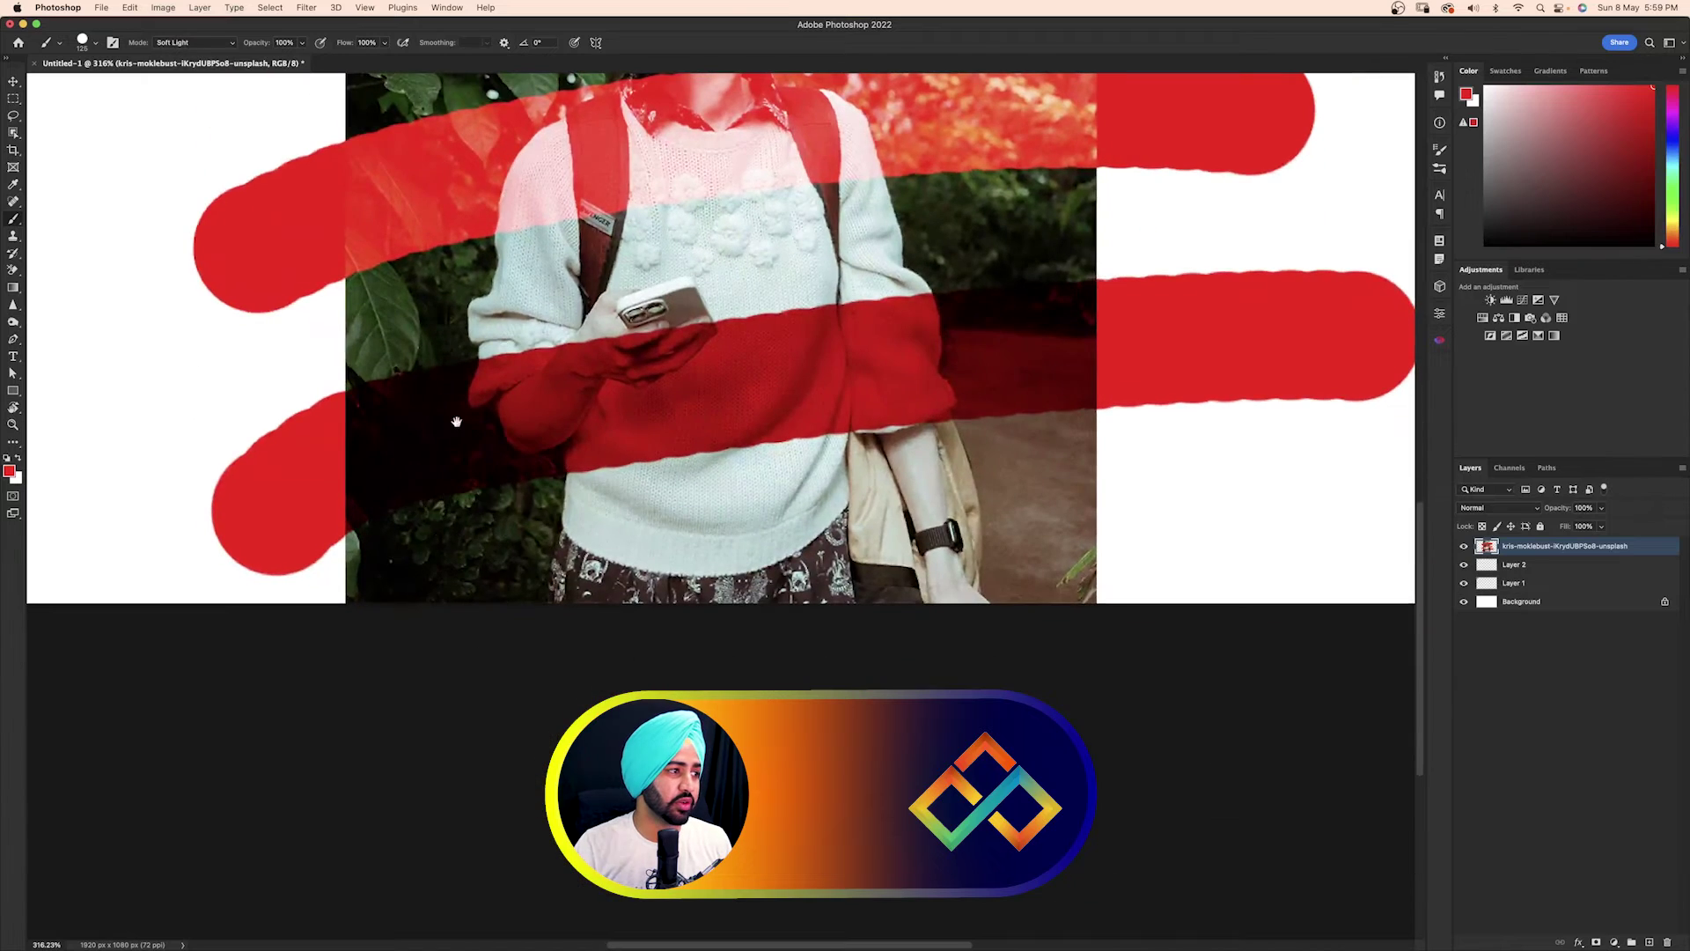
pyautogui.scroll(10, 457, 423)
pyautogui.moveTo(377, 273)
pyautogui.mouseDown()
pyautogui.moveTo(406, 247)
pyautogui.moveTo(812, 174)
pyautogui.moveTo(1320, 150)
pyautogui.mouseUp()
pyautogui.moveTo(557, 669)
pyautogui.mouseDown()
pyautogui.moveTo(748, 580)
pyautogui.moveTo(563, 616)
pyautogui.moveTo(616, 598)
pyautogui.moveTo(1208, 590)
pyautogui.moveTo(510, 731)
pyautogui.moveTo(413, 792)
pyautogui.moveTo(1144, 722)
pyautogui.moveTo(493, 880)
pyautogui.mouseUp()
pyautogui.scroll(-4, 458, 869)
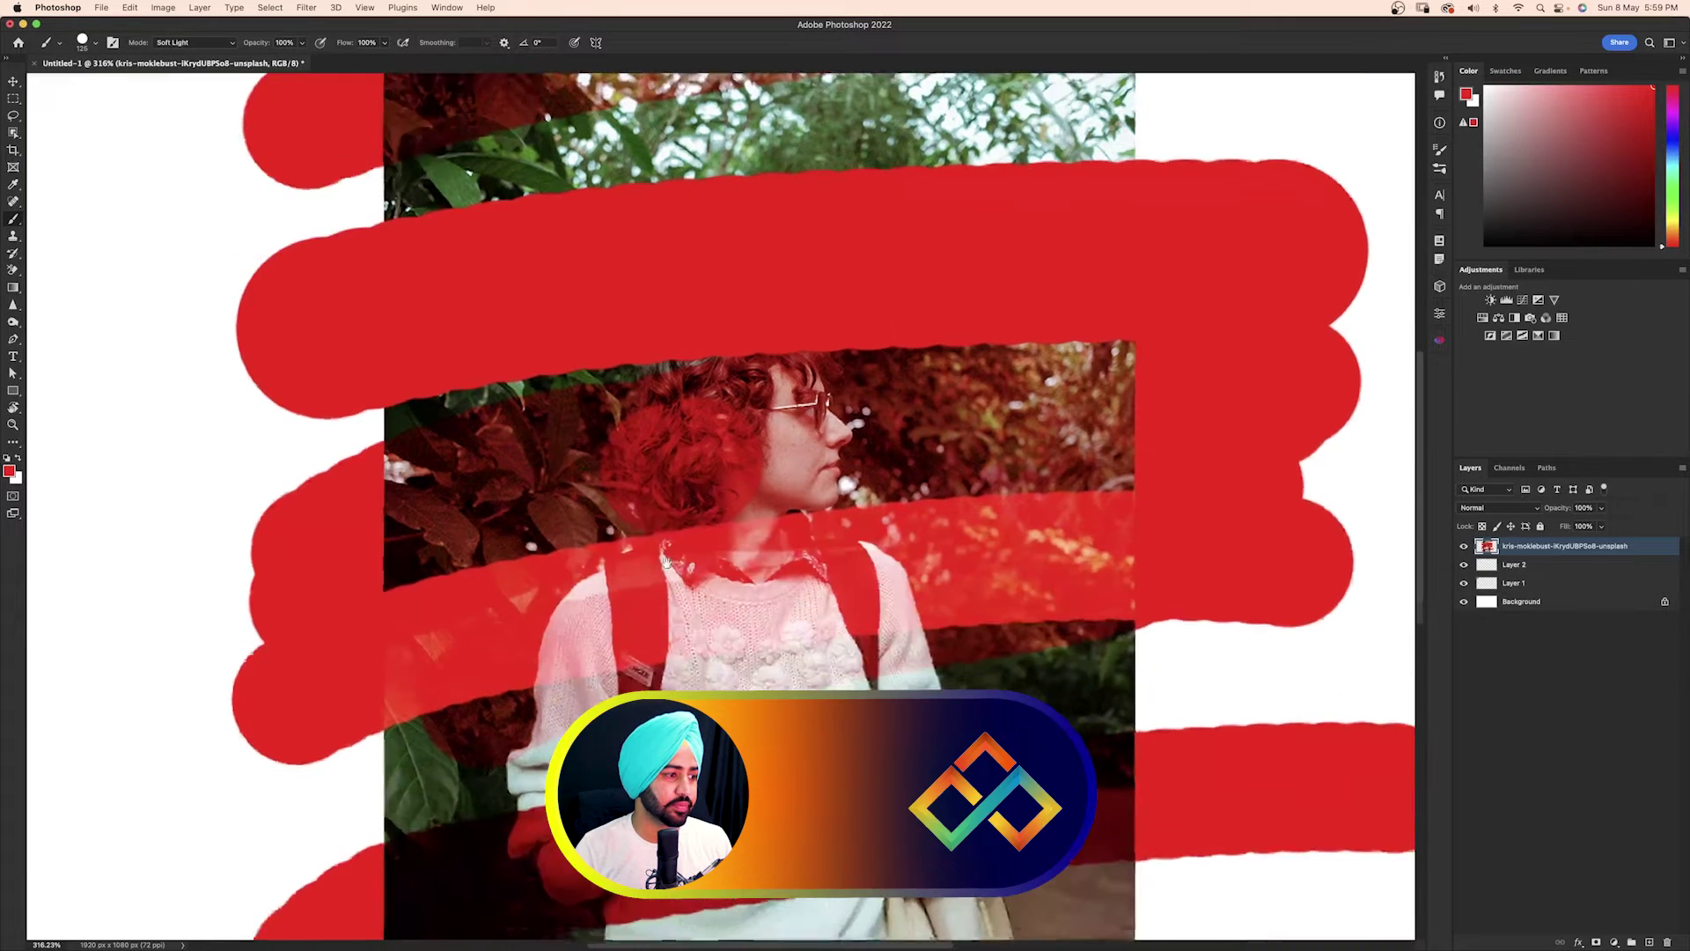
# Delete the photo layer and set the brush's blending mode back to Normal
pyautogui.press('Delete')
pyautogui.click(201, 46)
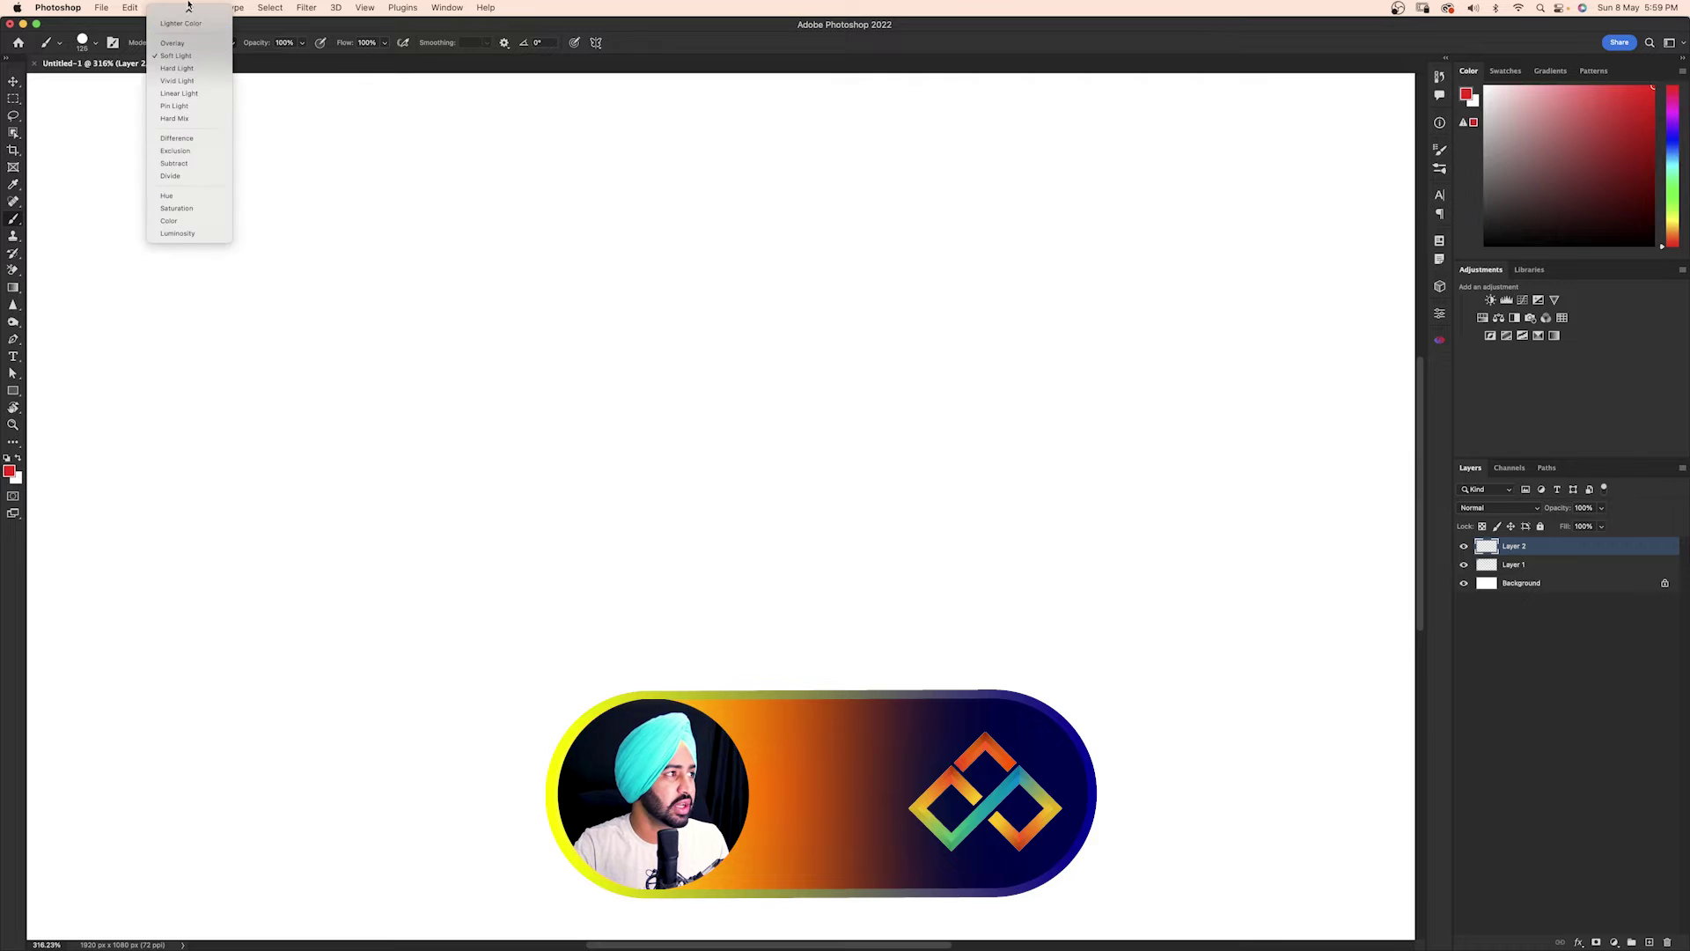
pyautogui.click(169, 14)
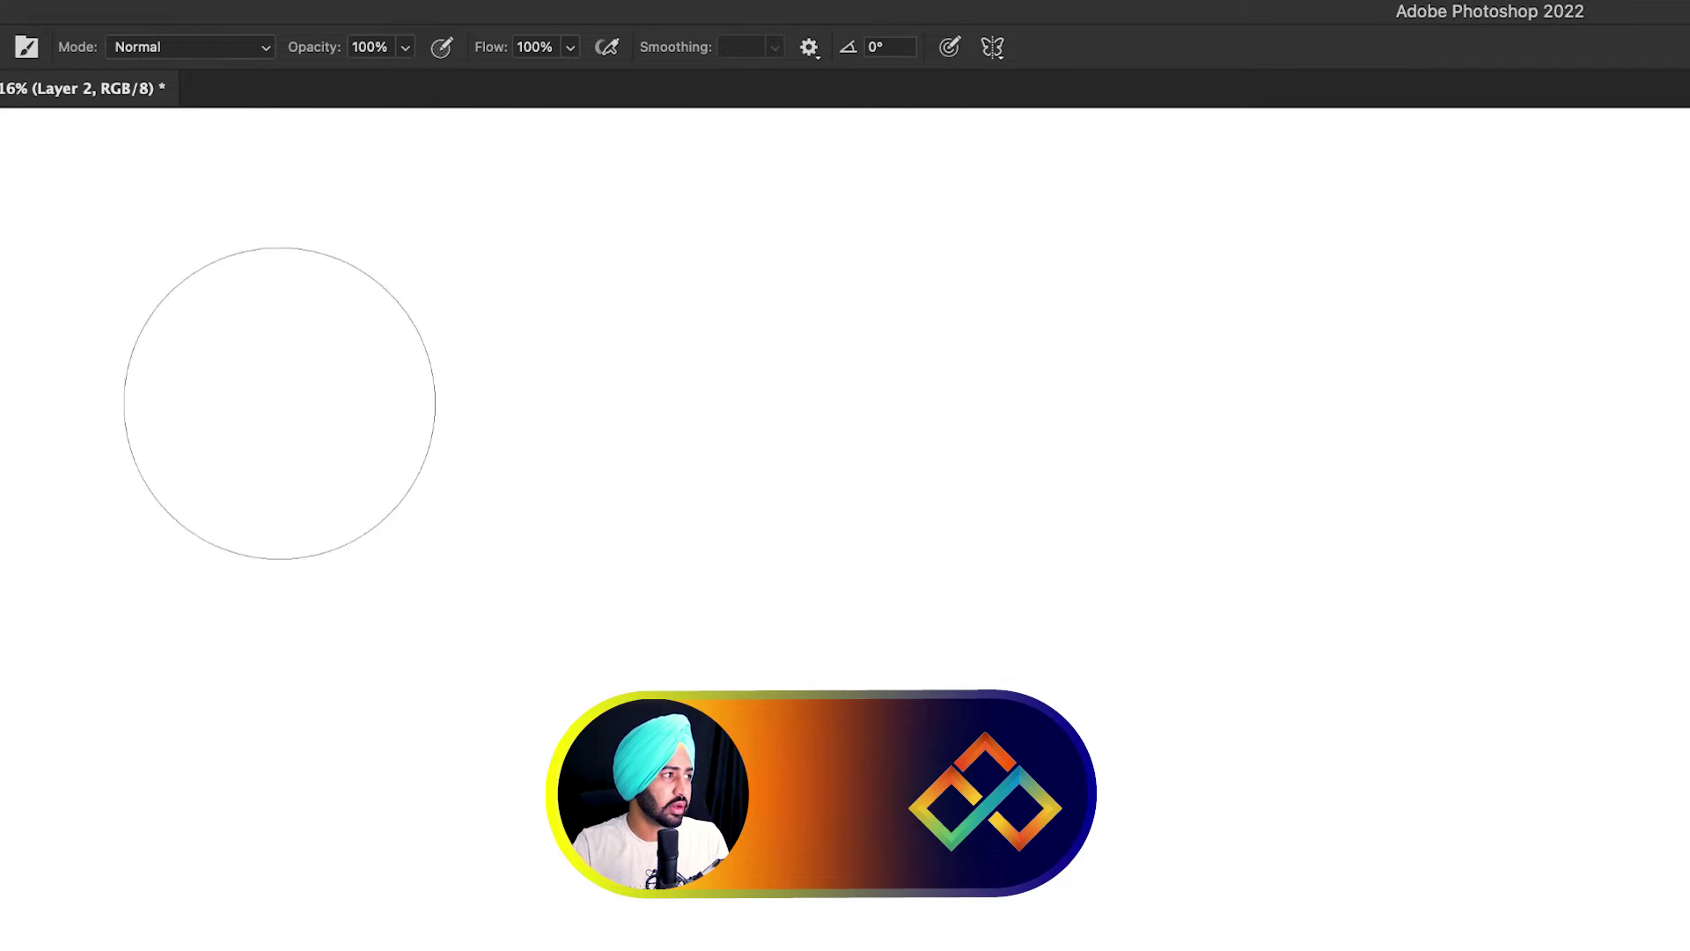
# Paint a straight vertical 150 px red stroke at 100% opacity and a second vertical stroke beside it at 50% opacity
pyautogui.click(340, 432)
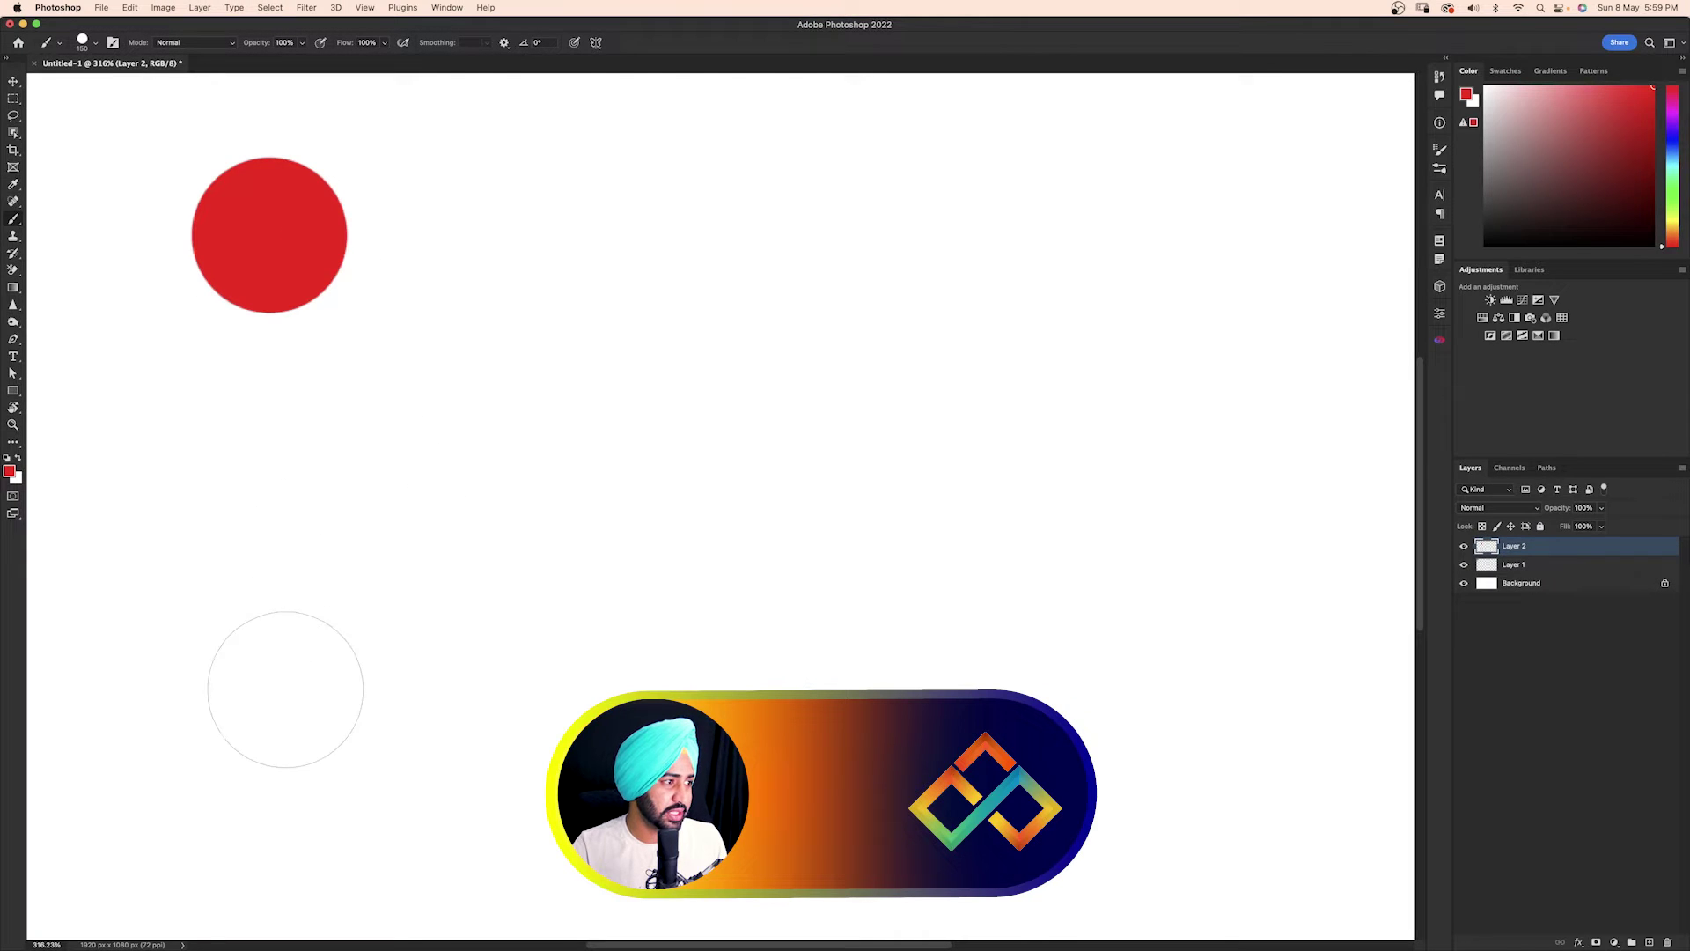
pyautogui.keyDown('shift'); pyautogui.click(274, 704); pyautogui.keyUp('shift')
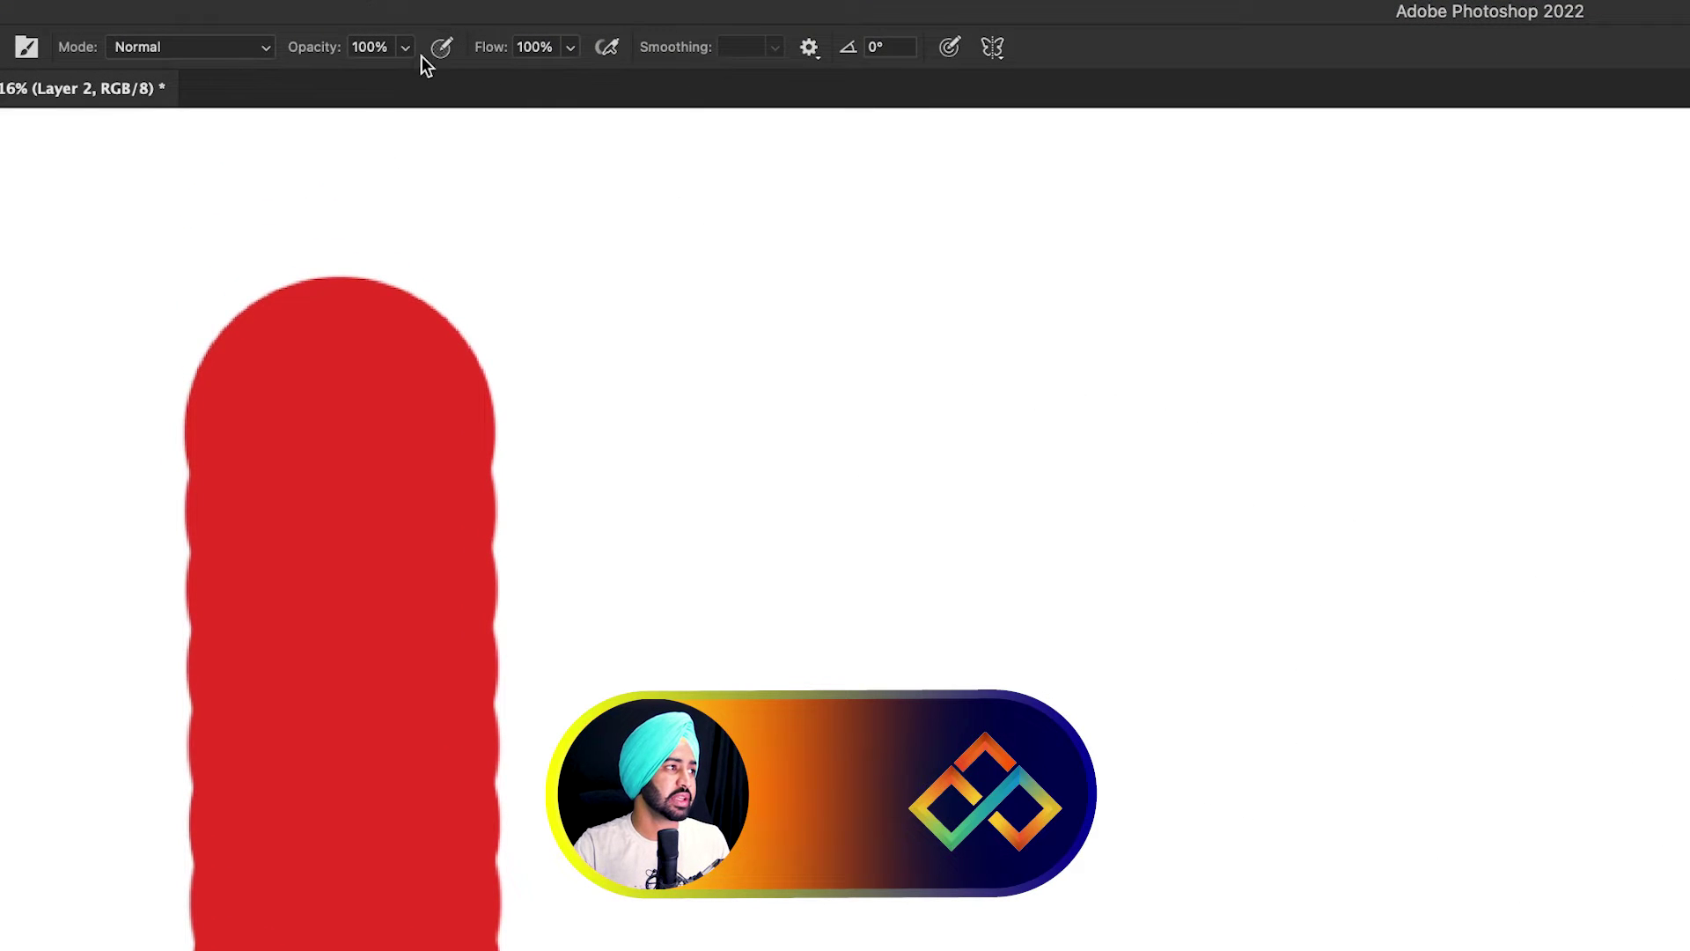
pyautogui.click(404, 49)
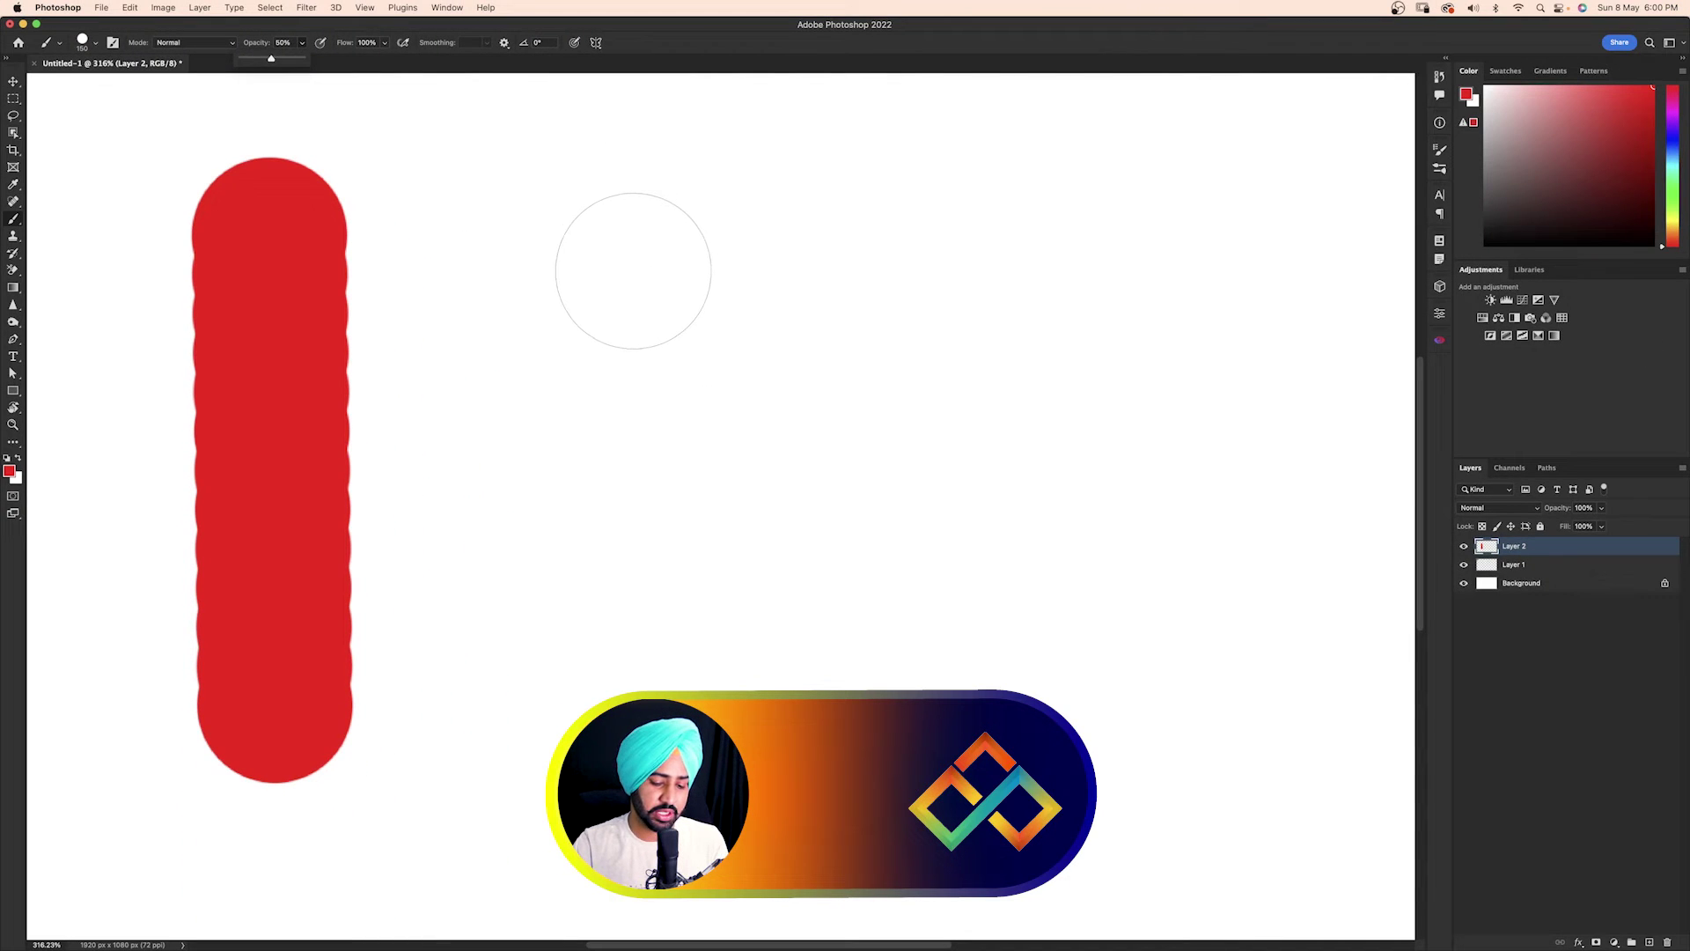
pyautogui.click(1067, 501)
pyautogui.moveTo(608, 230); pyautogui.dragTo(616, 673)
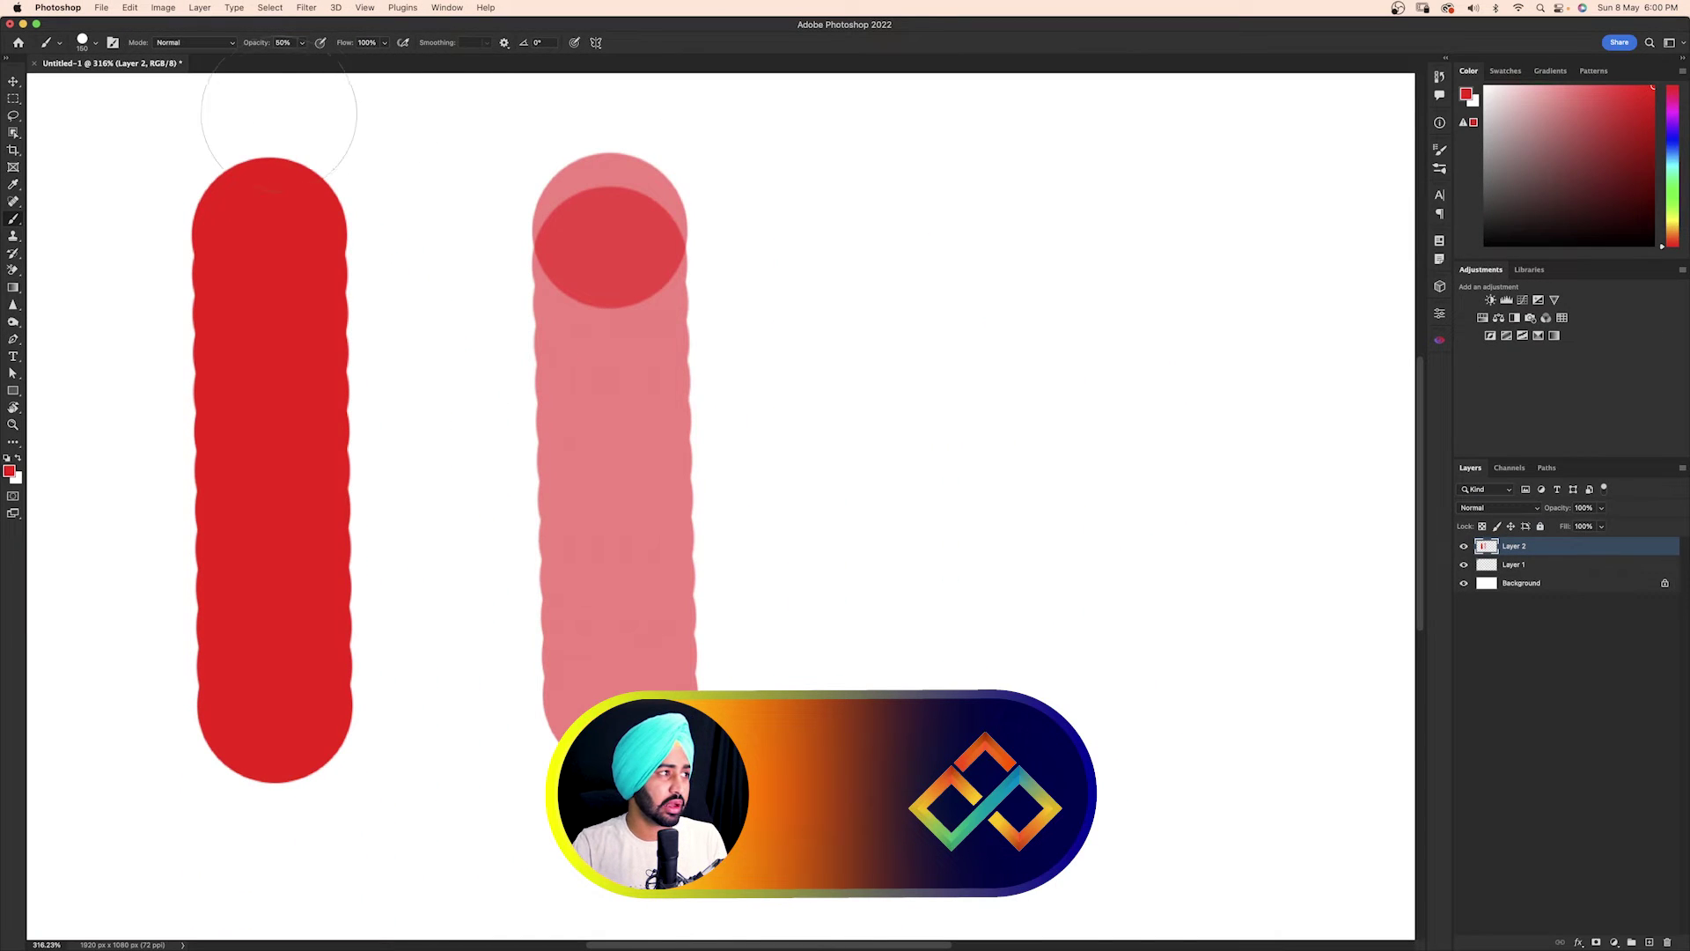
# Add the text label "100% OPACITY" below the first vertical stroke
pyautogui.press('t')
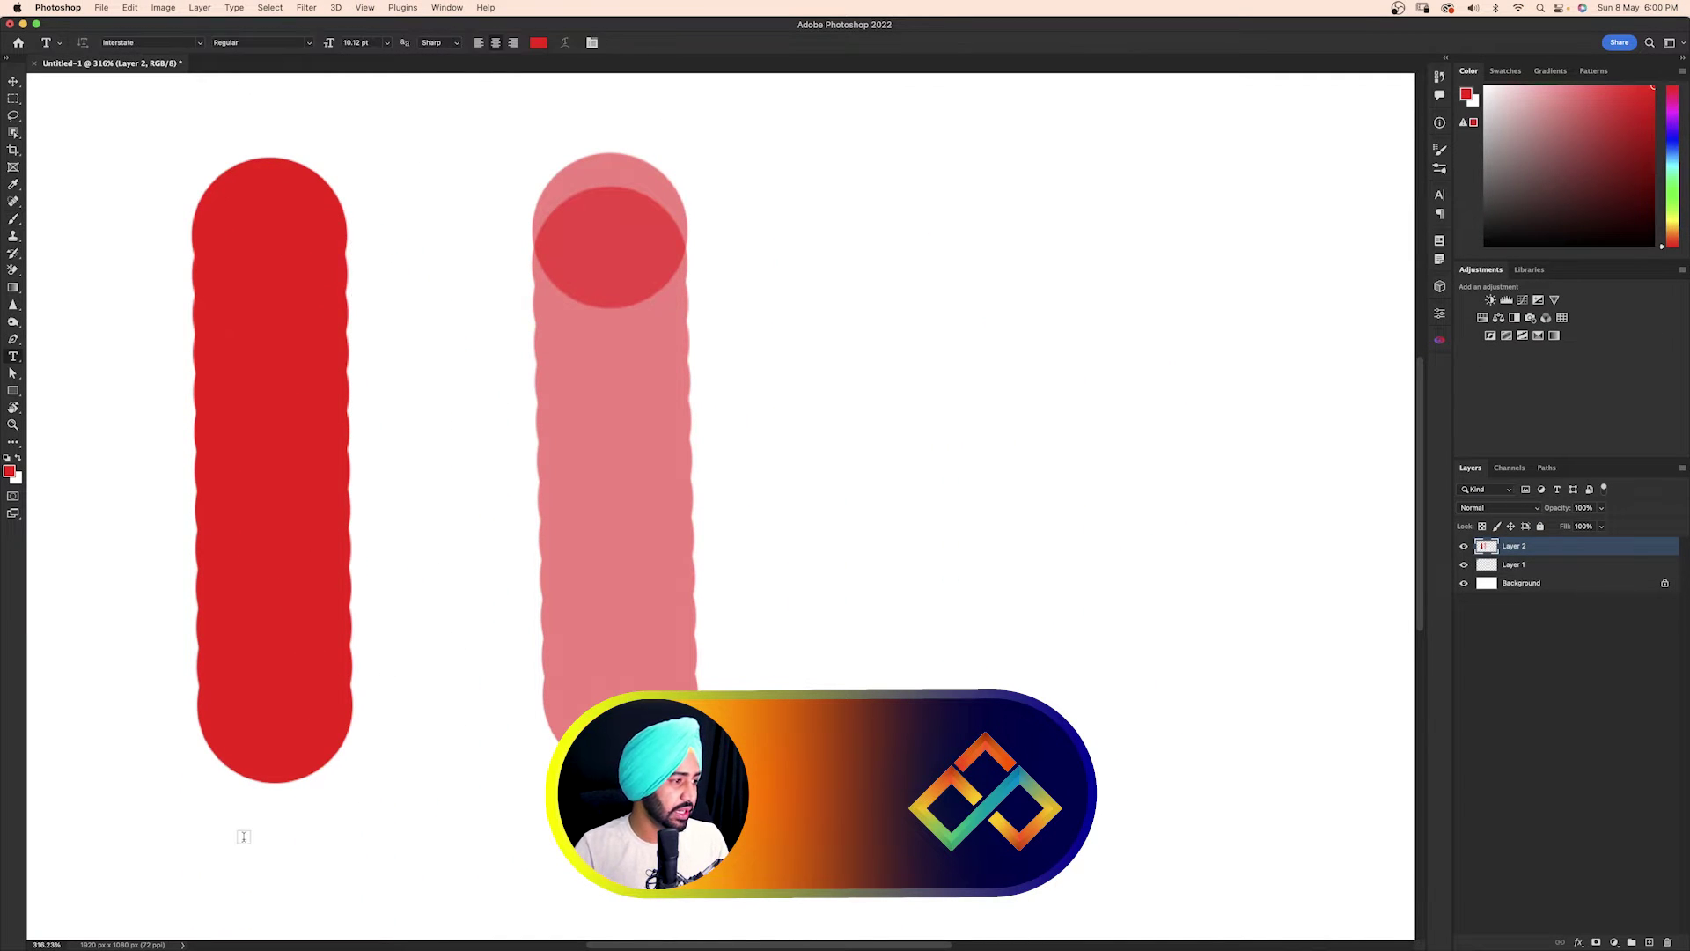
pyautogui.click(239, 837)
pyautogui.write('100% OPACITY')
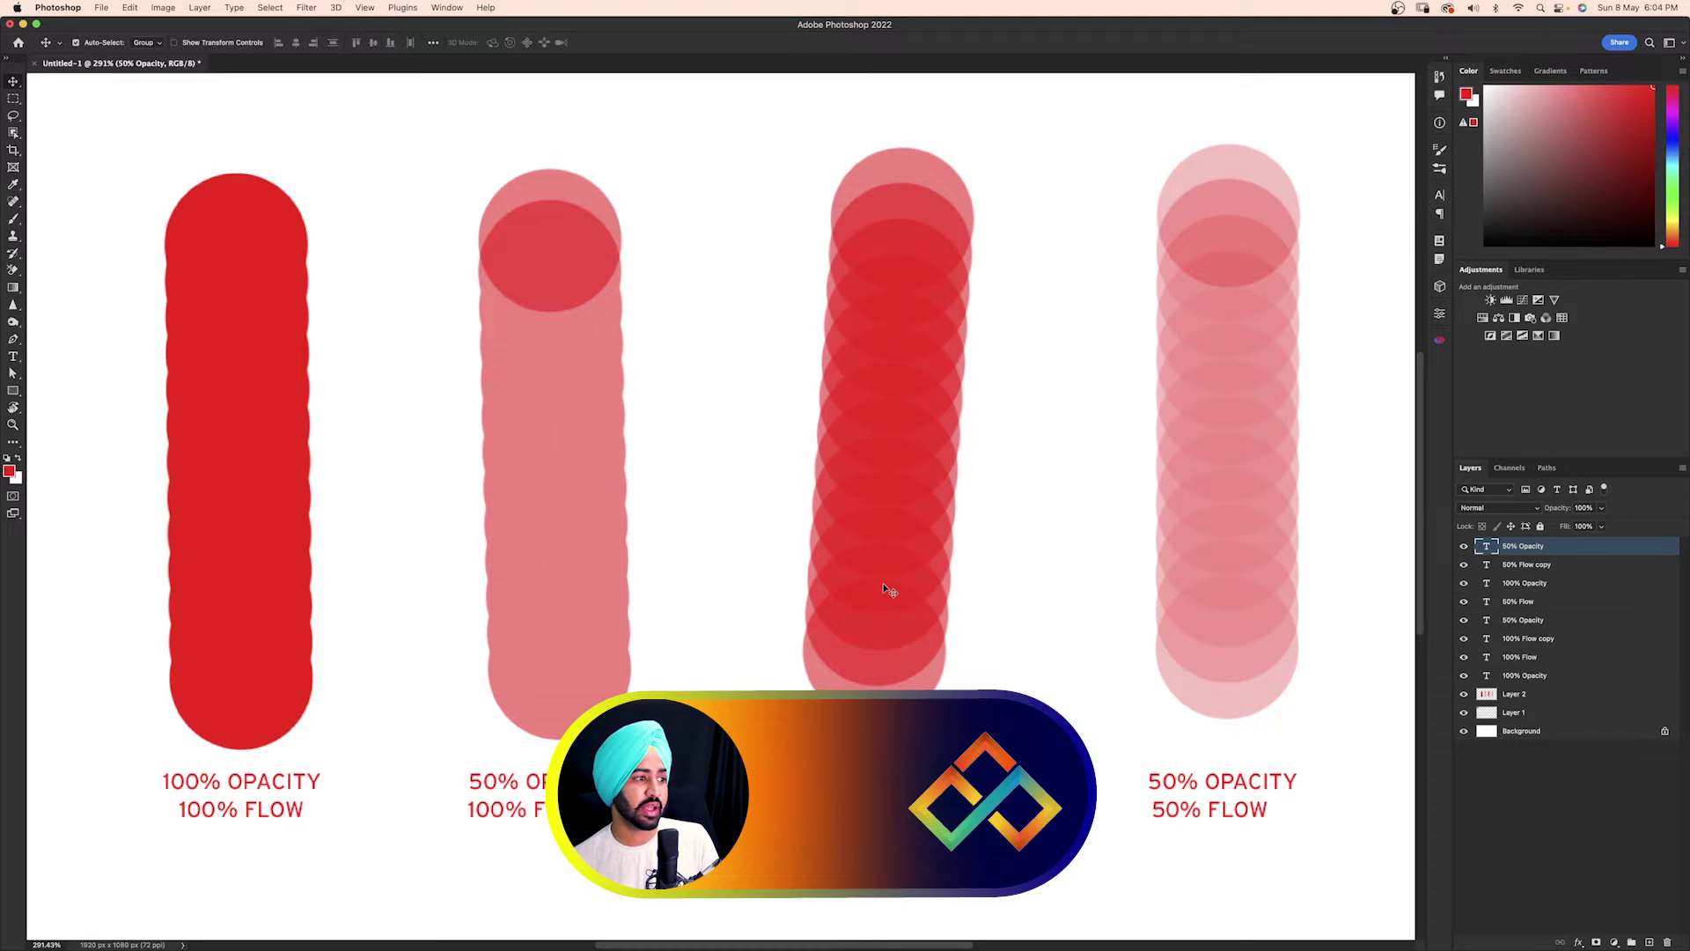
# Select the layer holding the vertical strokes and switch back to the Brush tool
pyautogui.click(530, 671)
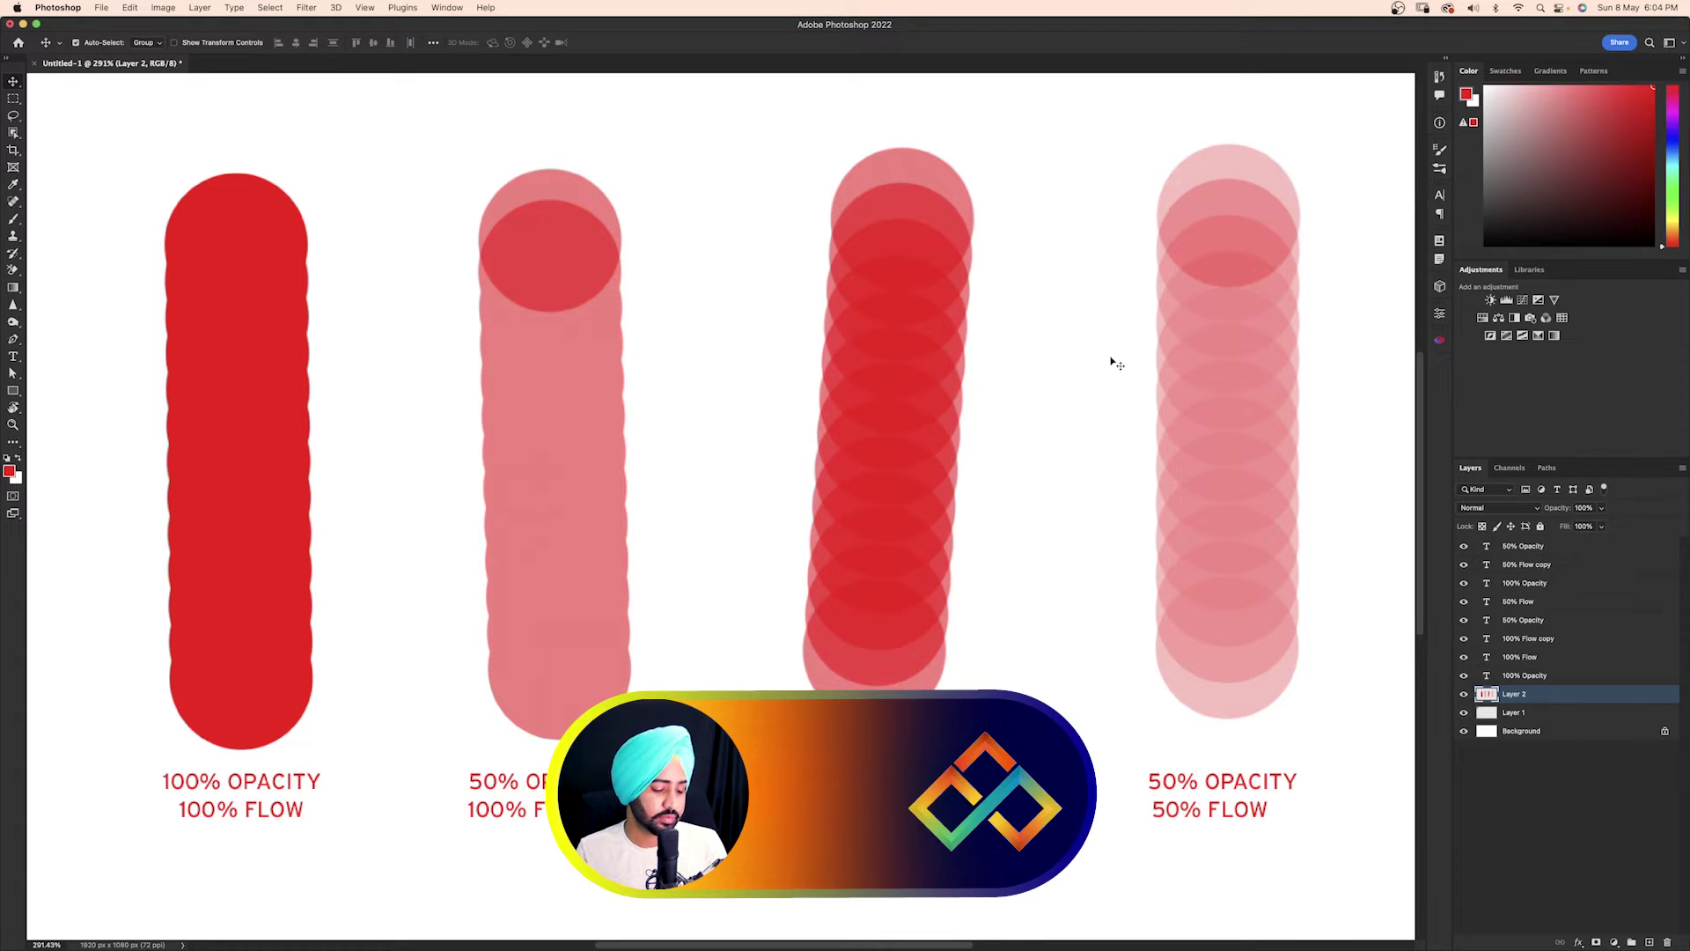
pyautogui.press('b')
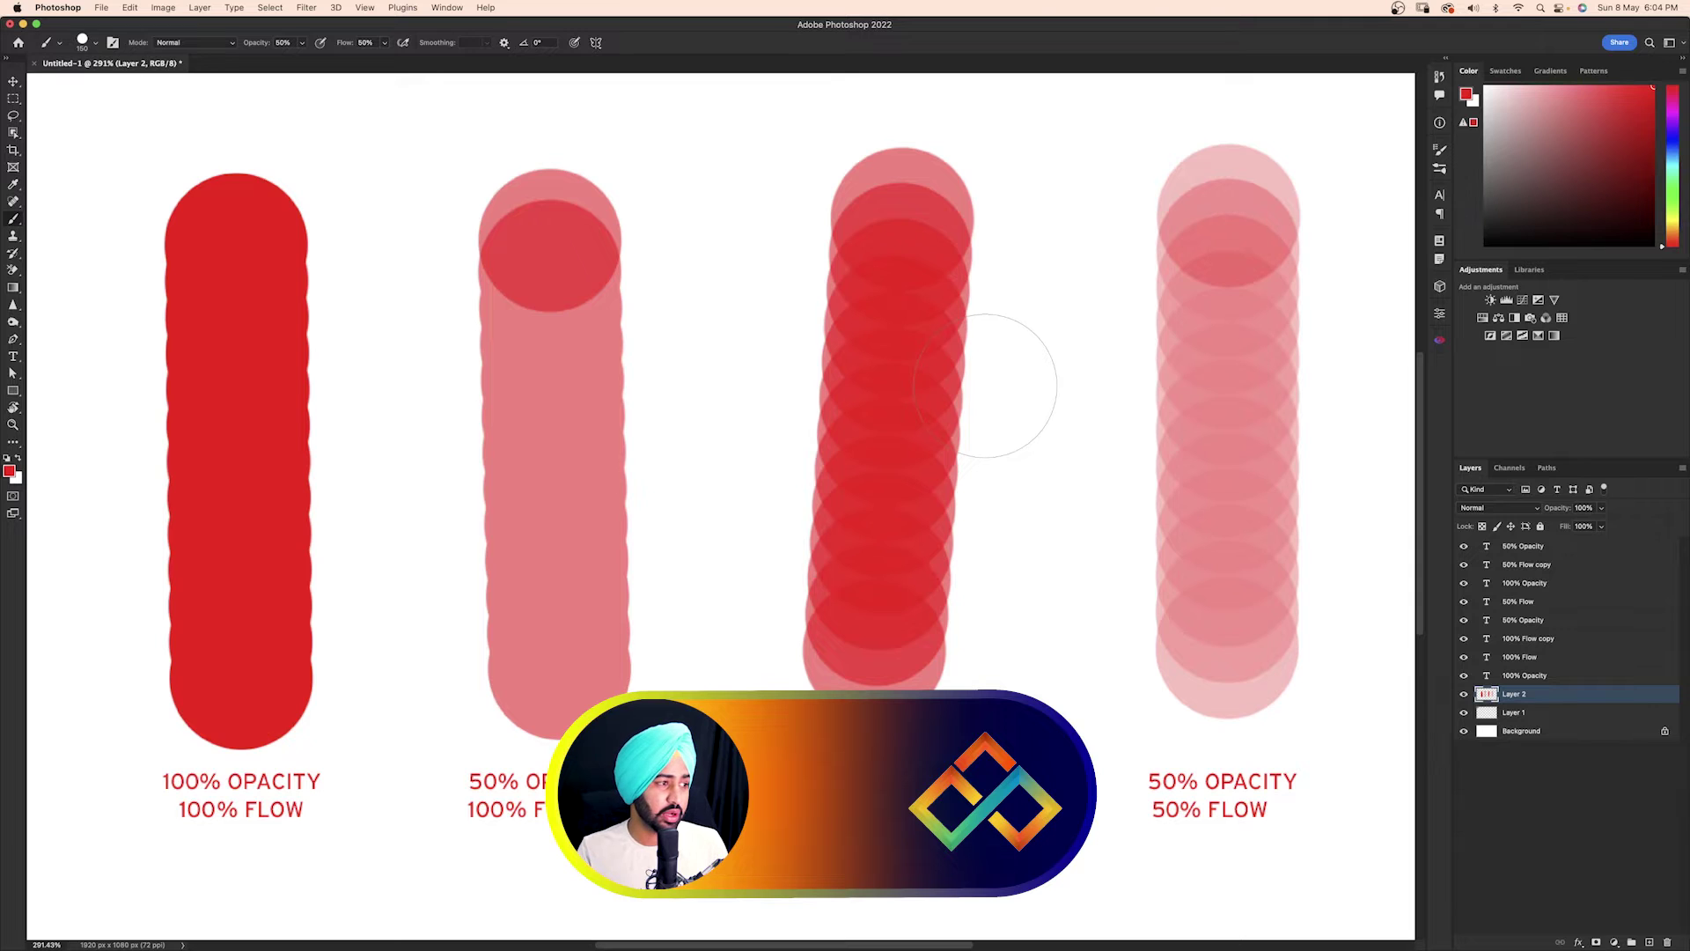
pyautogui.scroll(-4, 986, 385)
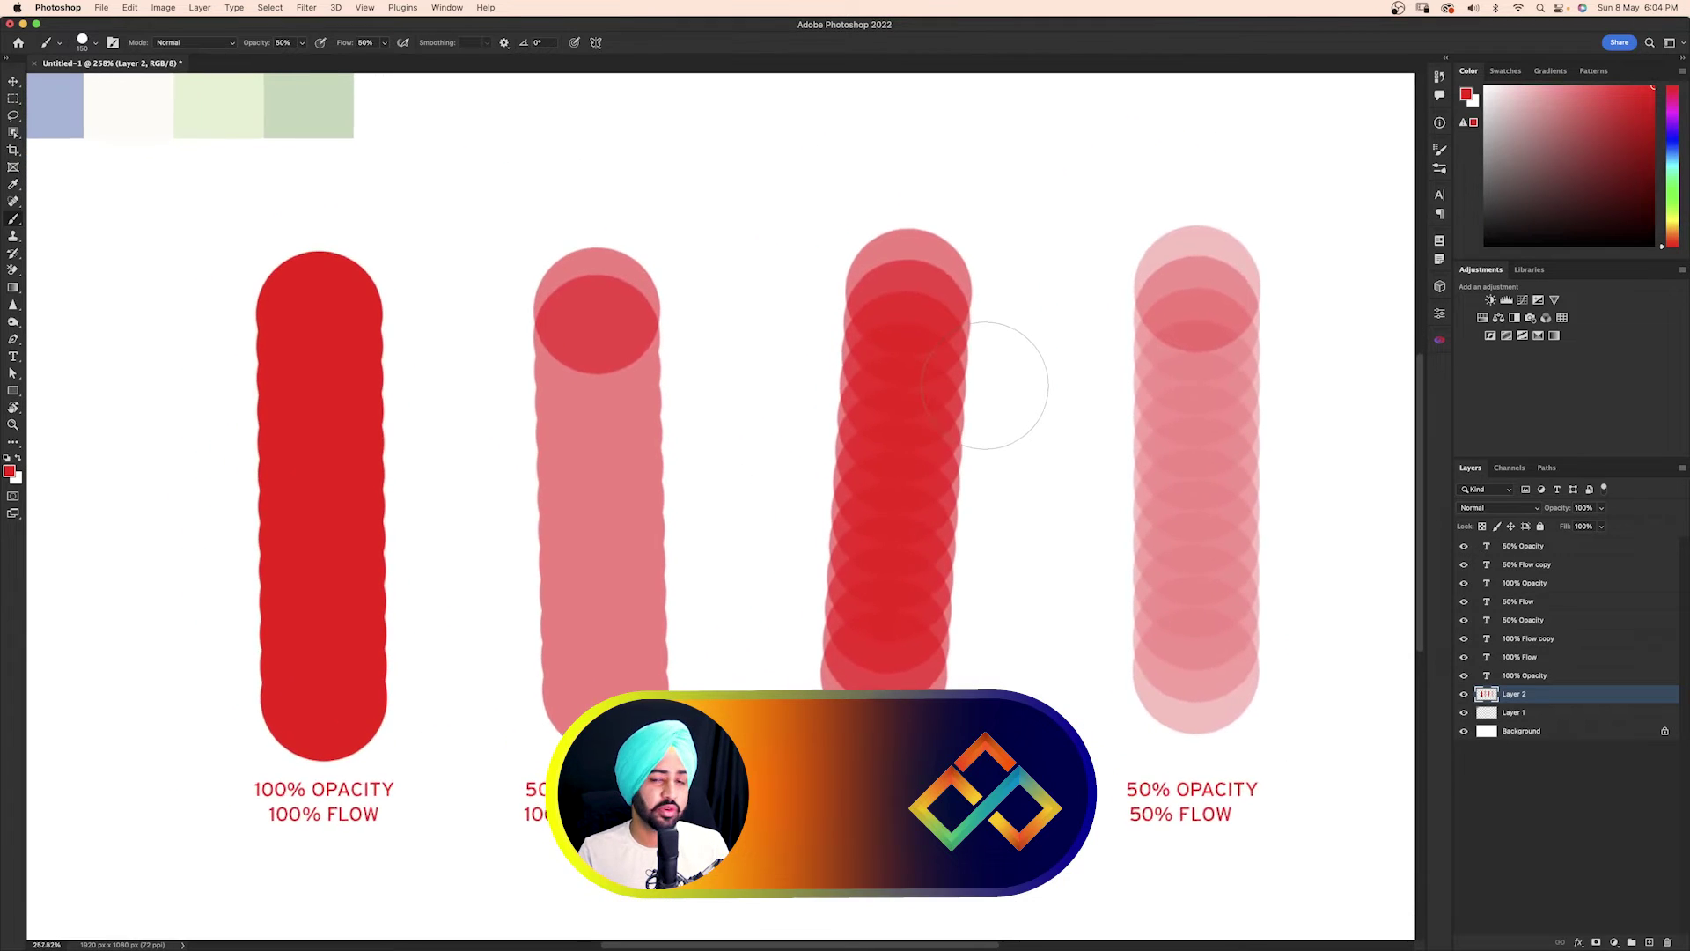
pyautogui.scroll(-1, 985, 386)
pyautogui.press('v')
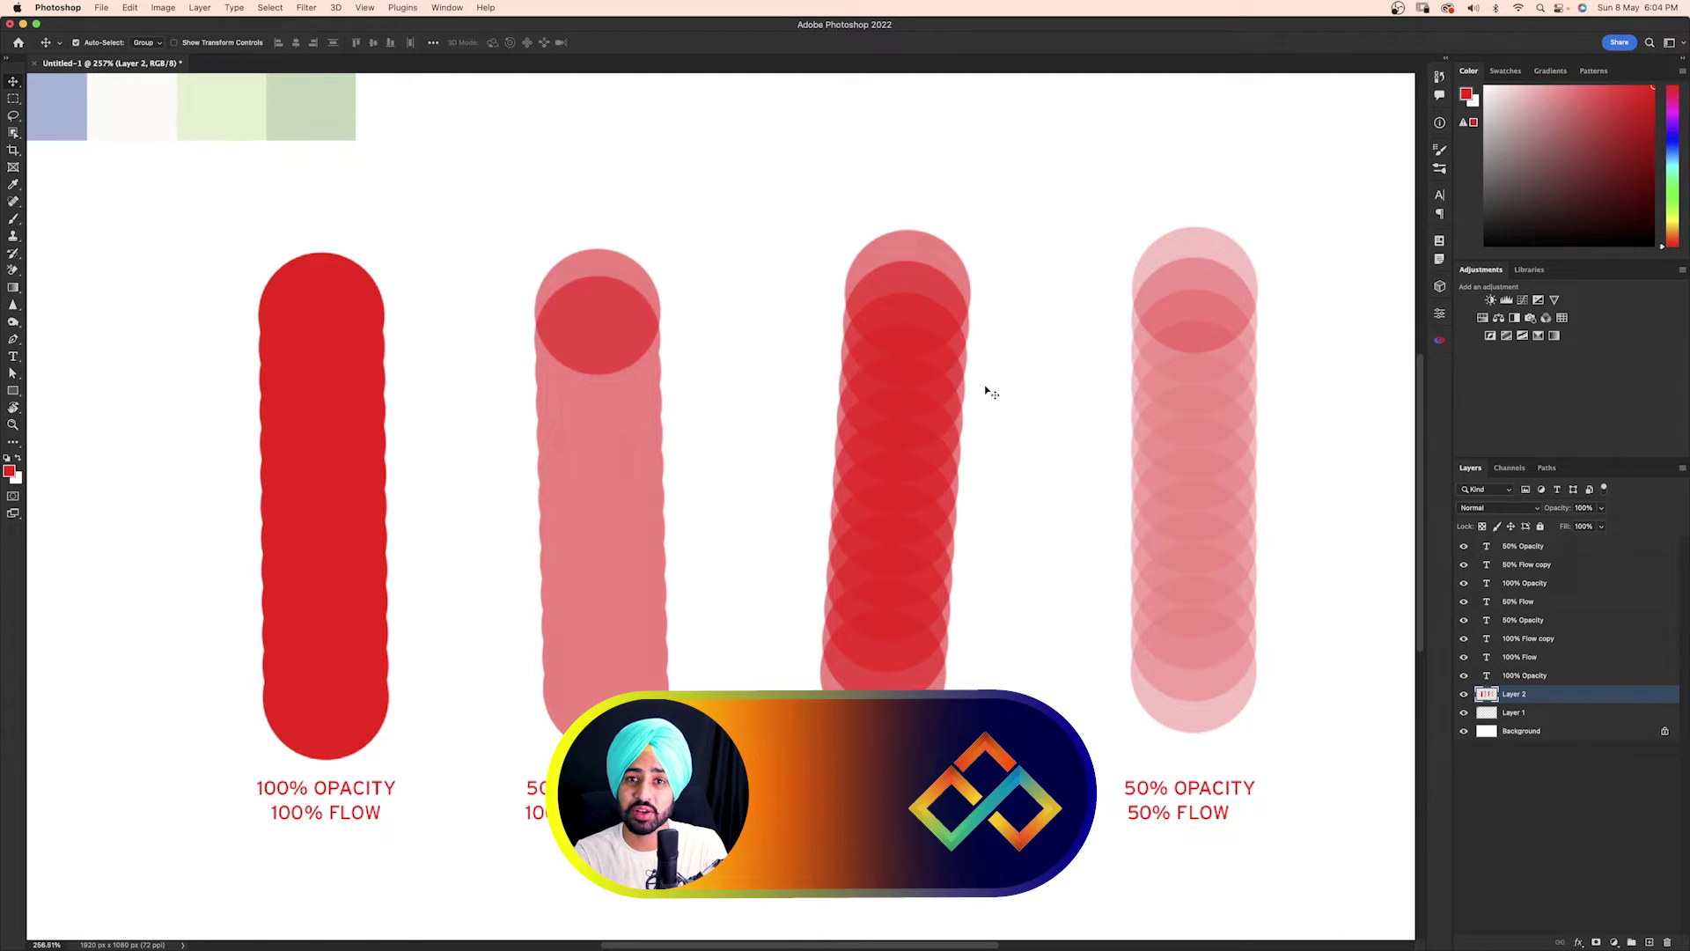
pyautogui.press('b')
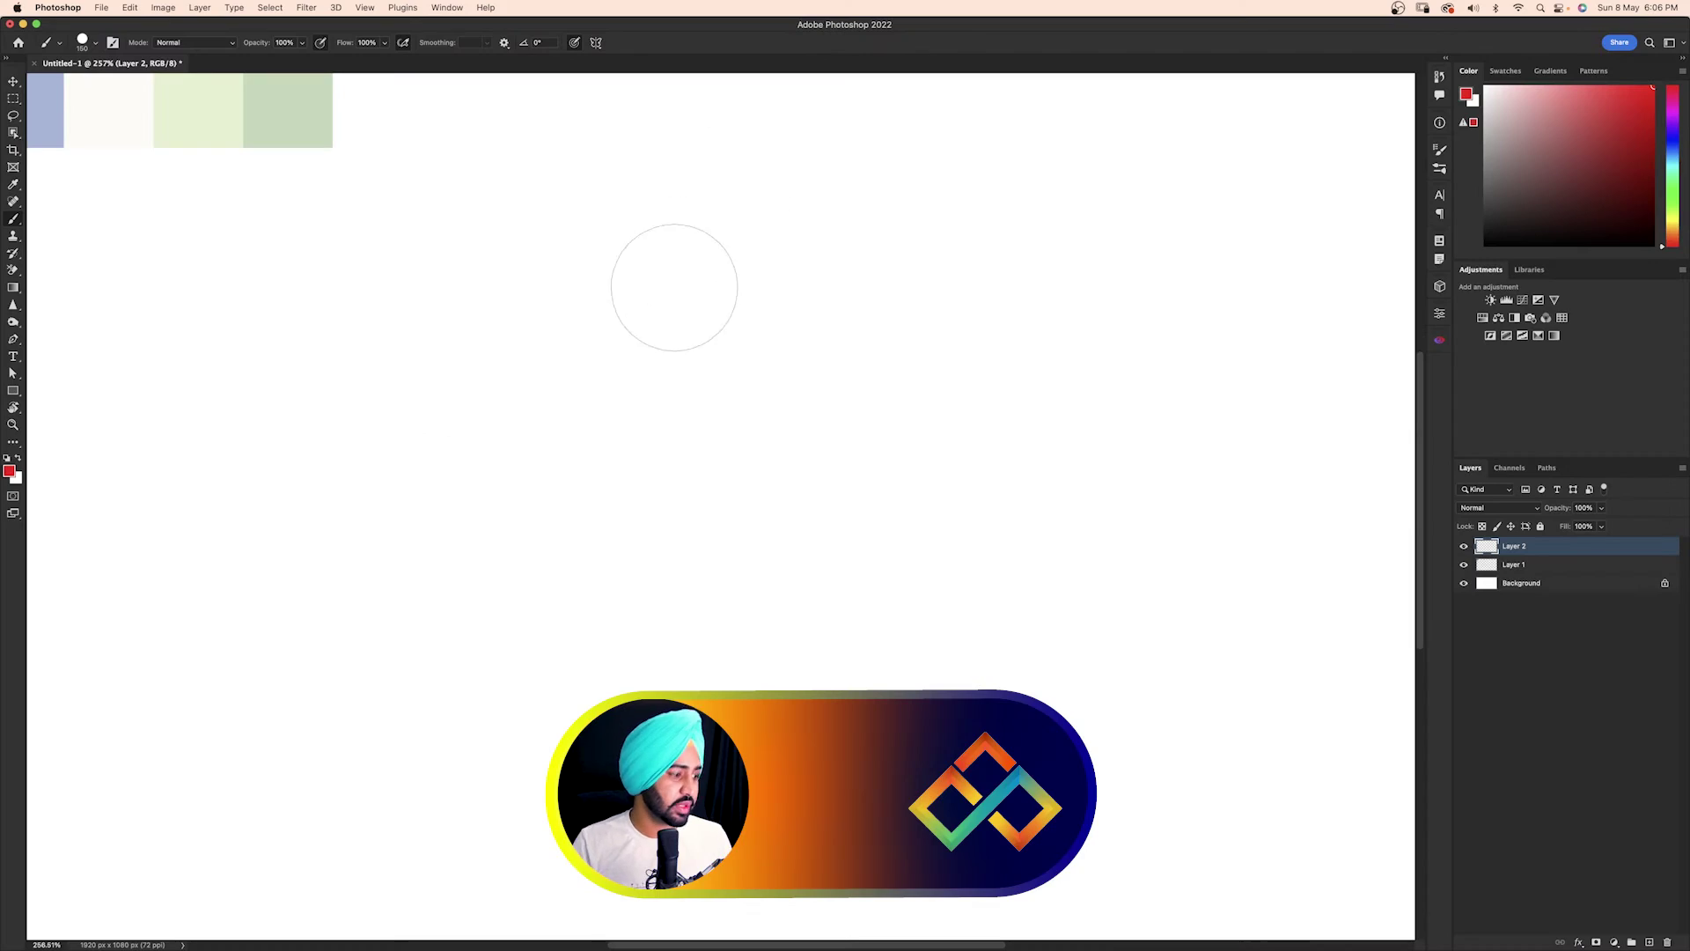
# Undo a diagonal test stroke and choose the Soft Round Pressure Size brush preset
pyautogui.moveTo(568, 364); pyautogui.dragTo(1153, 523)
pyautogui.press('cmd+z')
pyautogui.rightClick(516, 392)
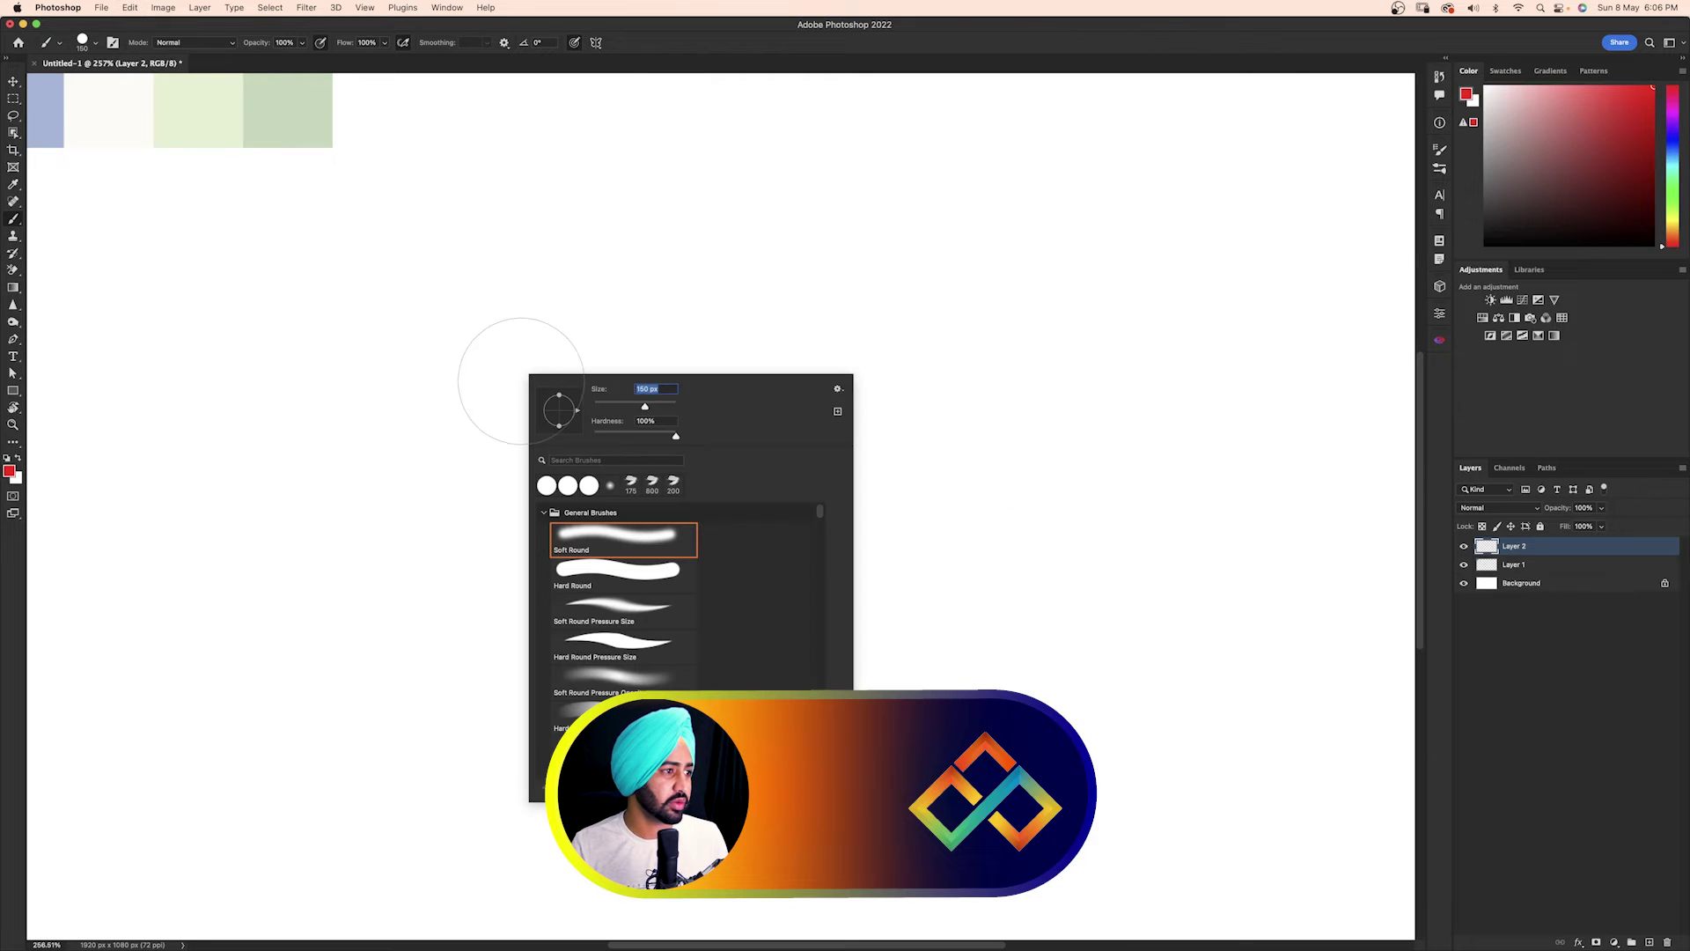
pyautogui.click(608, 614)
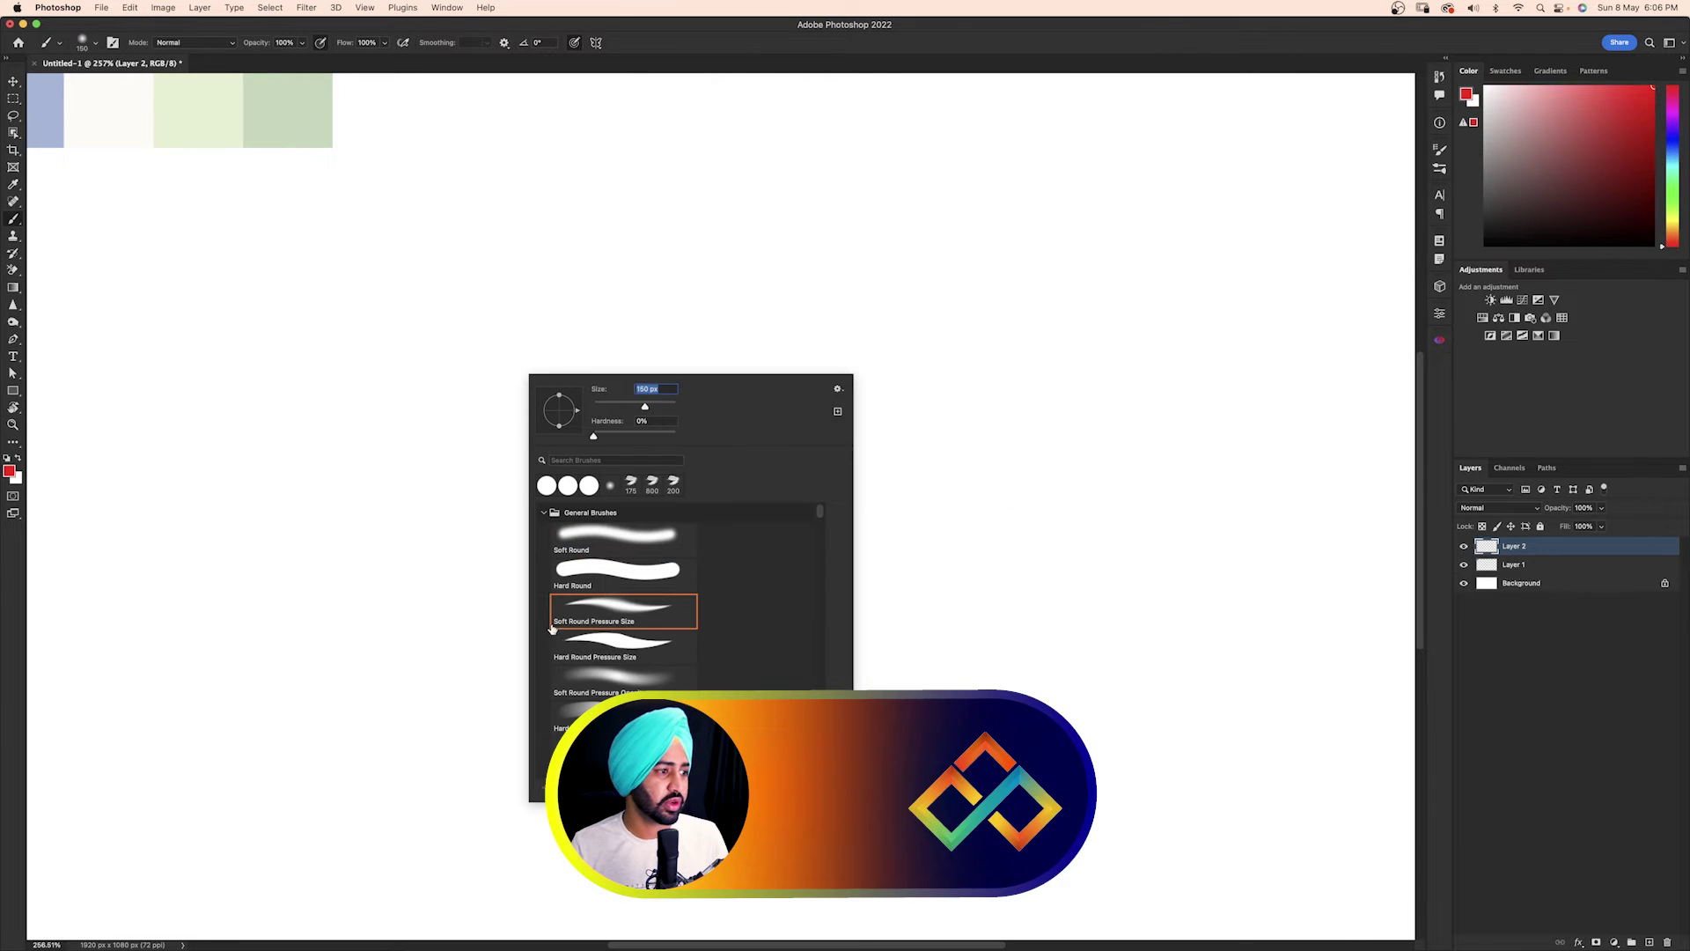
pyautogui.press('Return')
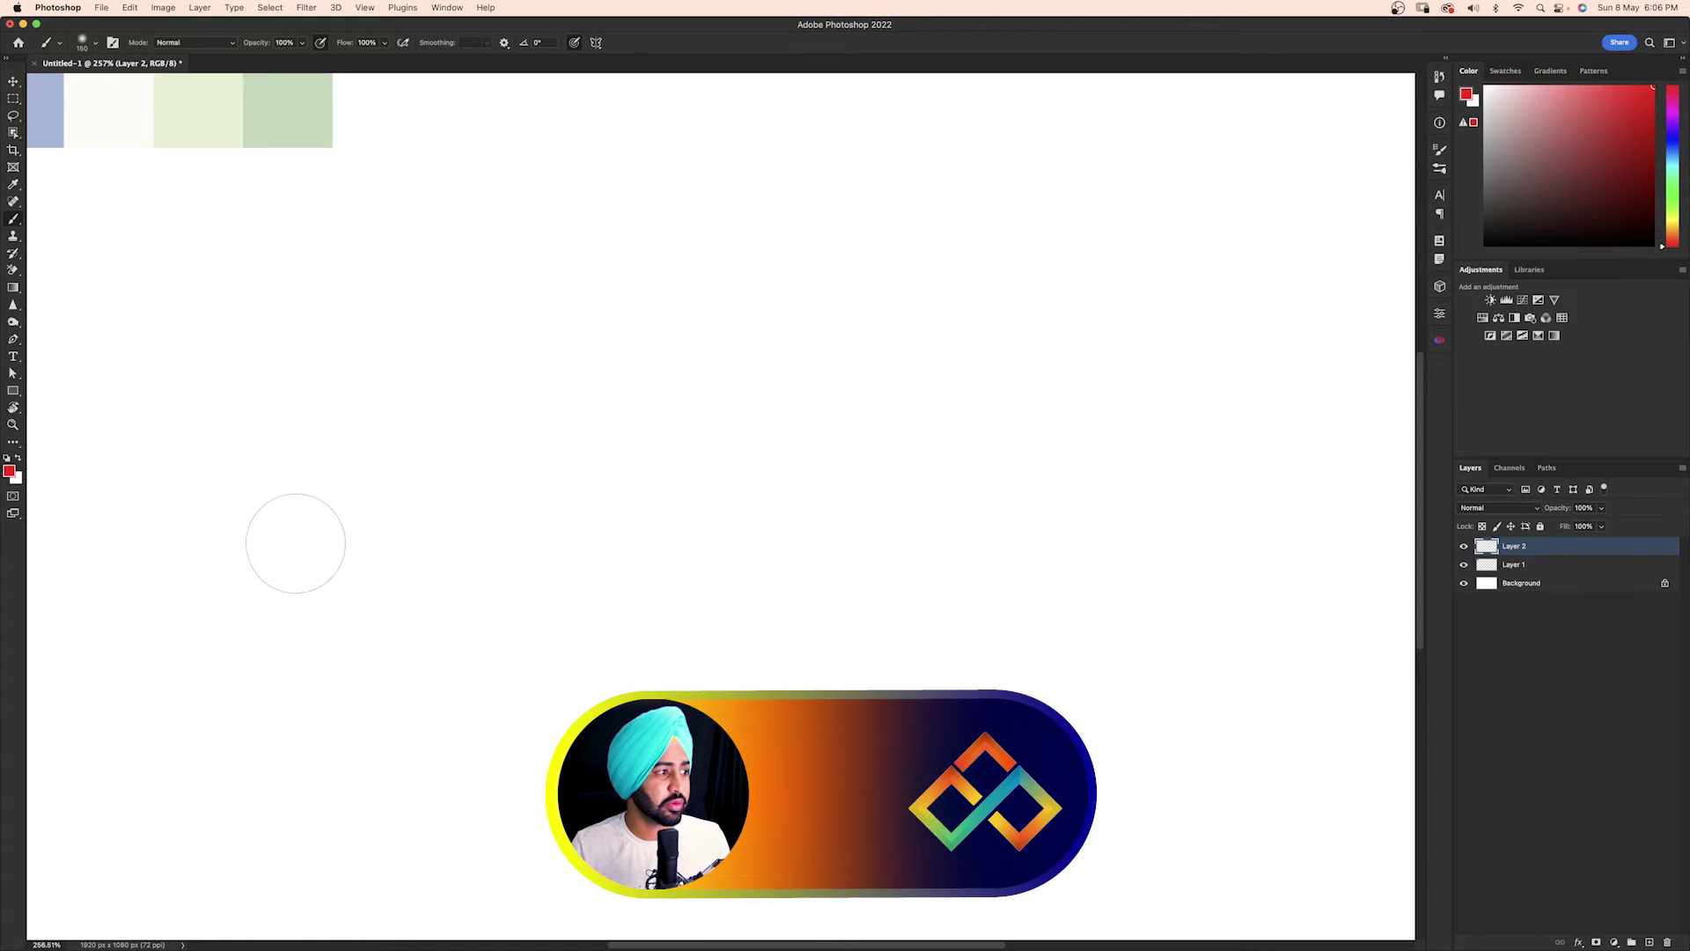
# Paint three soft, pressure-sensitive red strokes diagonally across the canvas and undo them all
pyautogui.moveTo(302, 532)
pyautogui.mouseDown()
pyautogui.moveTo(348, 494)
pyautogui.moveTo(521, 418)
pyautogui.moveTo(711, 370)
pyautogui.moveTo(822, 310)
pyautogui.moveTo(909, 308)
pyautogui.moveTo(1065, 229)
pyautogui.mouseUp()
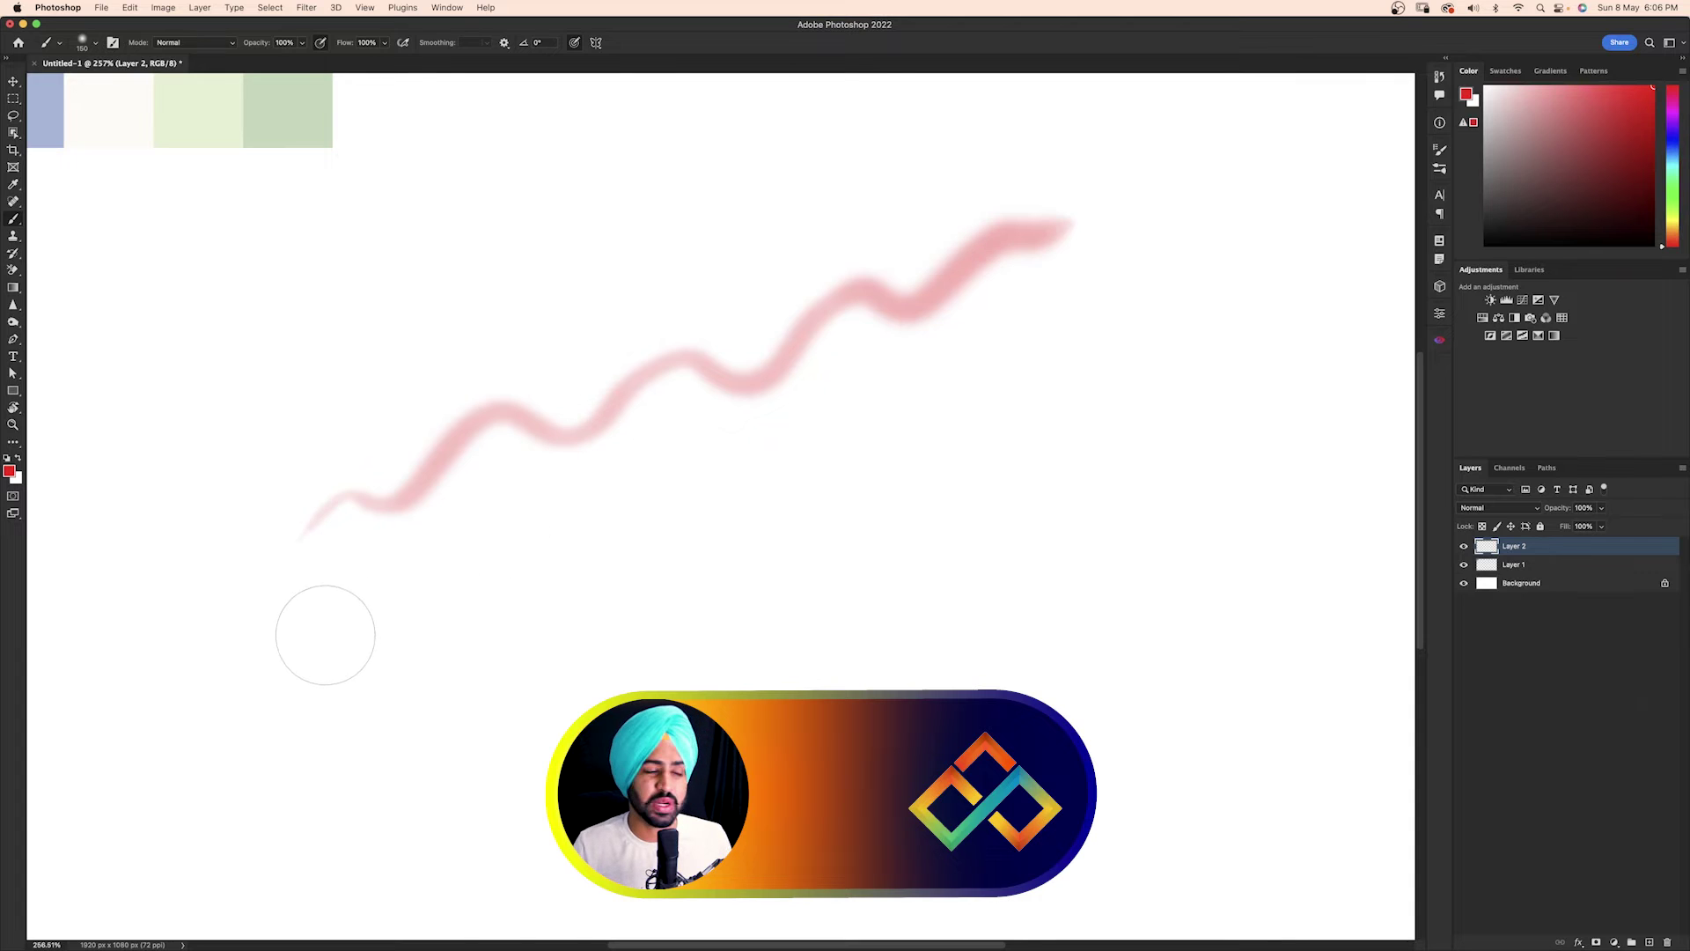
pyautogui.moveTo(322, 649)
pyautogui.mouseDown()
pyautogui.moveTo(397, 608)
pyautogui.moveTo(694, 560)
pyautogui.moveTo(902, 460)
pyautogui.moveTo(1219, 361)
pyautogui.mouseUp()
pyautogui.moveTo(352, 793)
pyautogui.mouseDown()
pyautogui.moveTo(1245, 611)
pyautogui.moveTo(1293, 616)
pyautogui.mouseUp()
pyautogui.press('super+z')
pyautogui.press('super+z')
pyautogui.press('super+z')
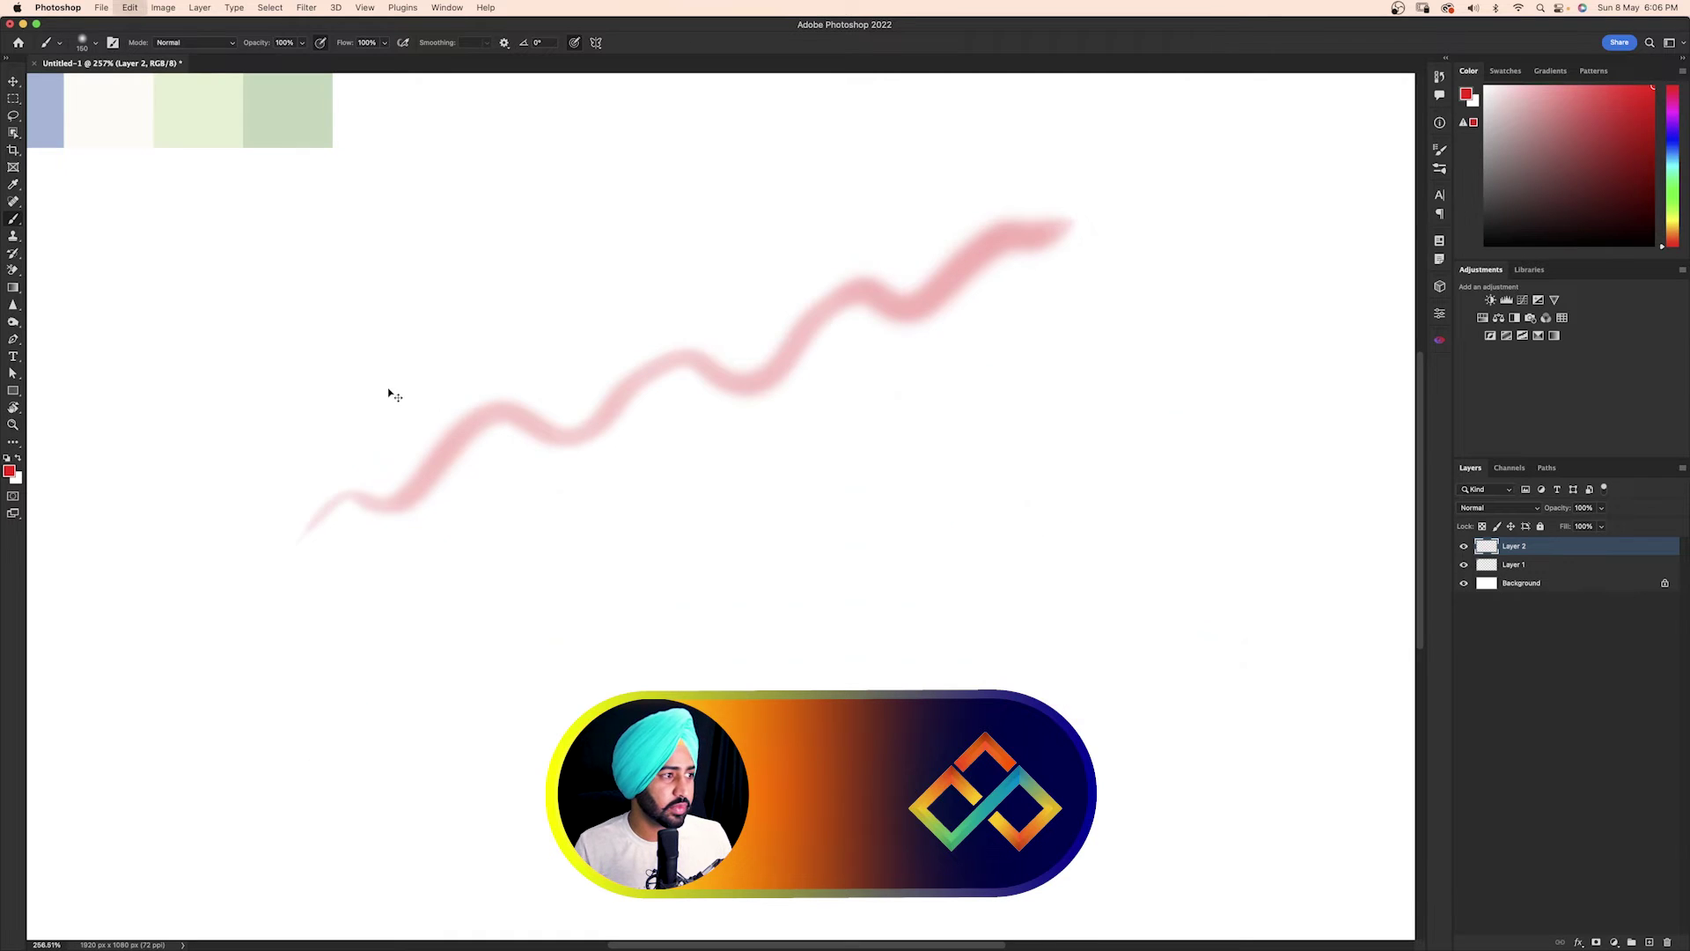
pyautogui.press('super+z')
# Set the brush's hardness to 100%, keeping its size at 150 px
pyautogui.rightClick(380, 383)
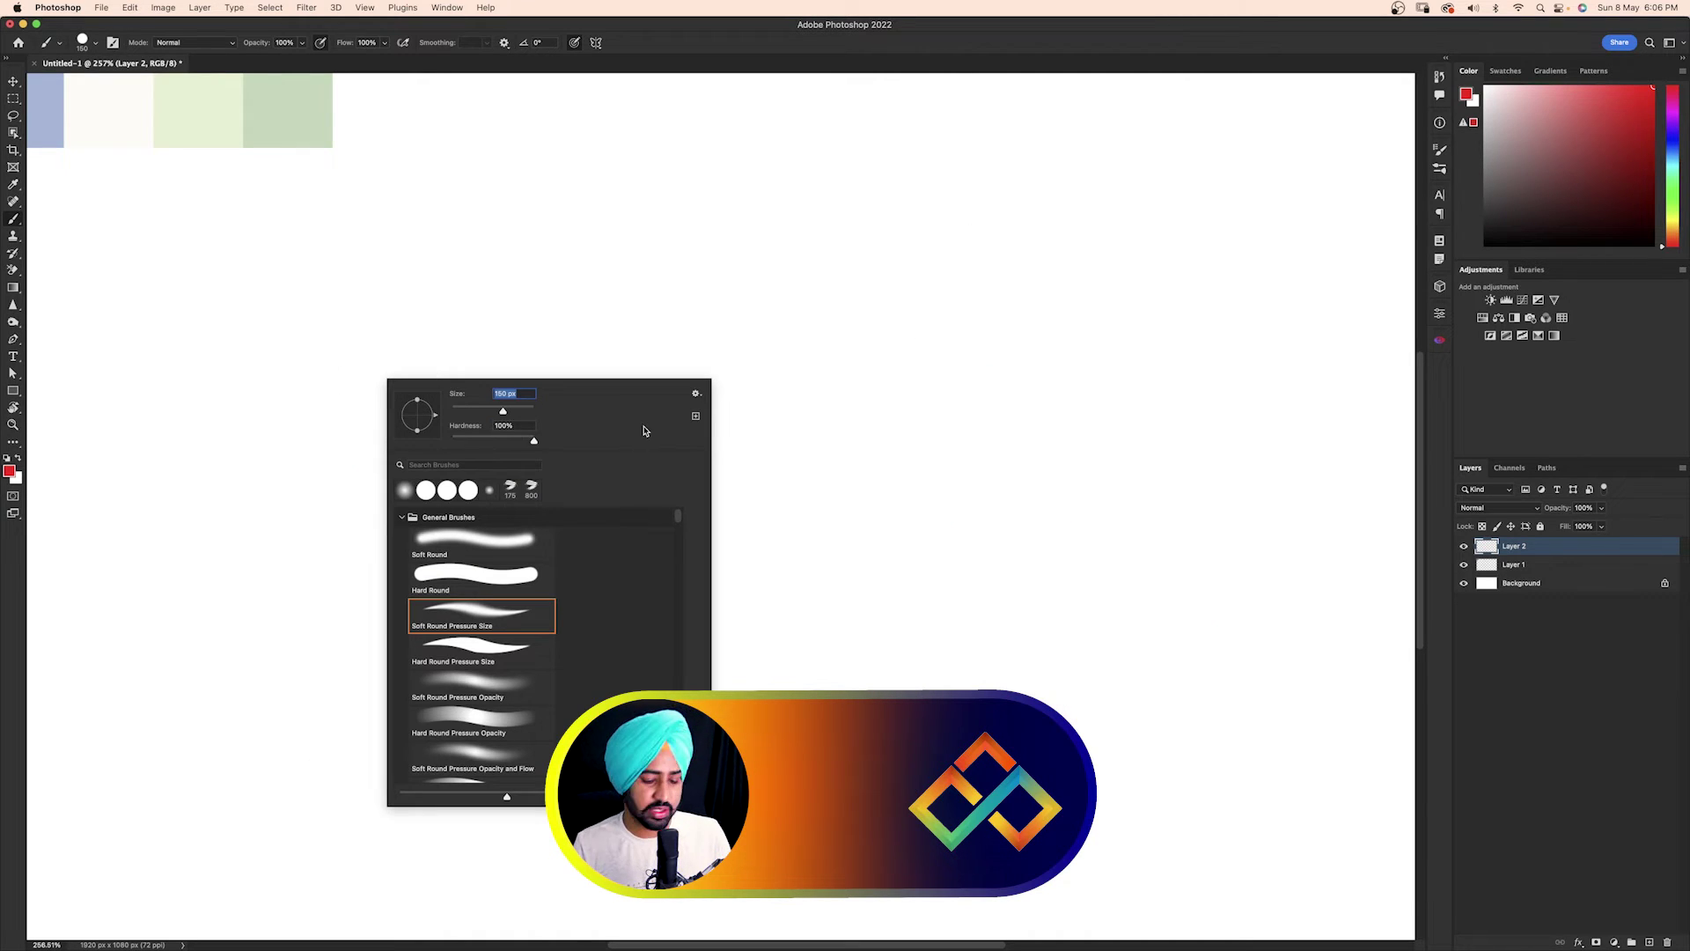
pyautogui.press('Tab')
pyautogui.press('Return')
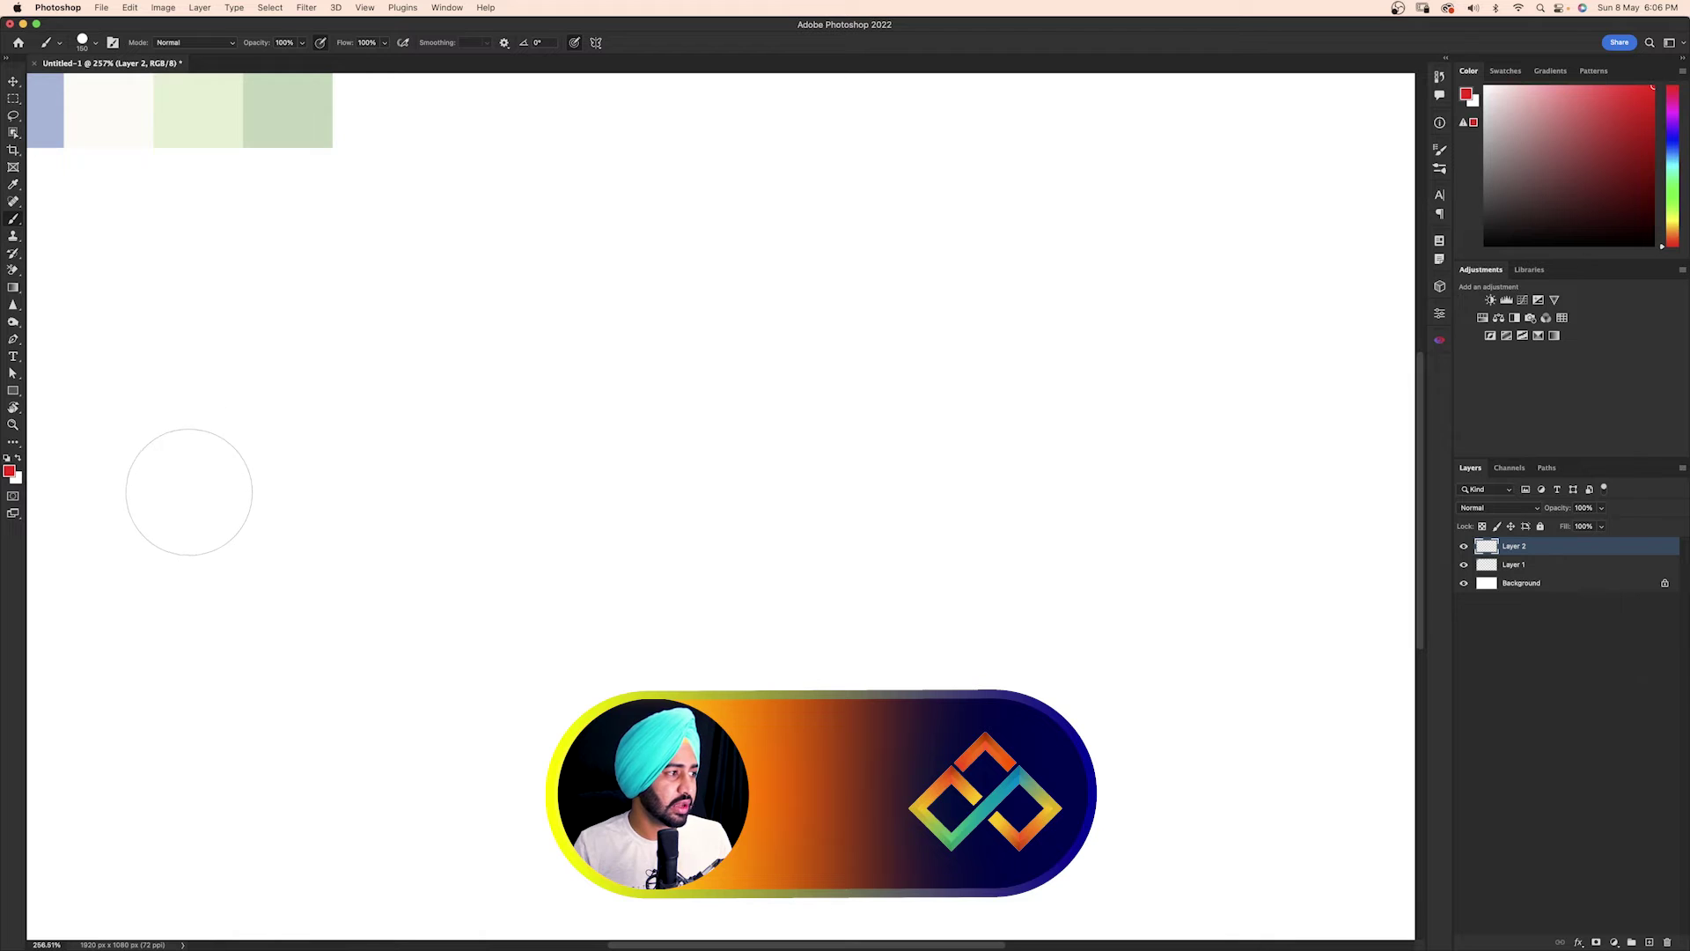
# Paint three hard-edged strokes with varying pen pressure diagonally across the canvas and undo them
pyautogui.moveTo(189, 491)
pyautogui.mouseDown()
pyautogui.moveTo(641, 301)
pyautogui.moveTo(916, 237)
pyautogui.moveTo(1199, 203)
pyautogui.mouseUp()
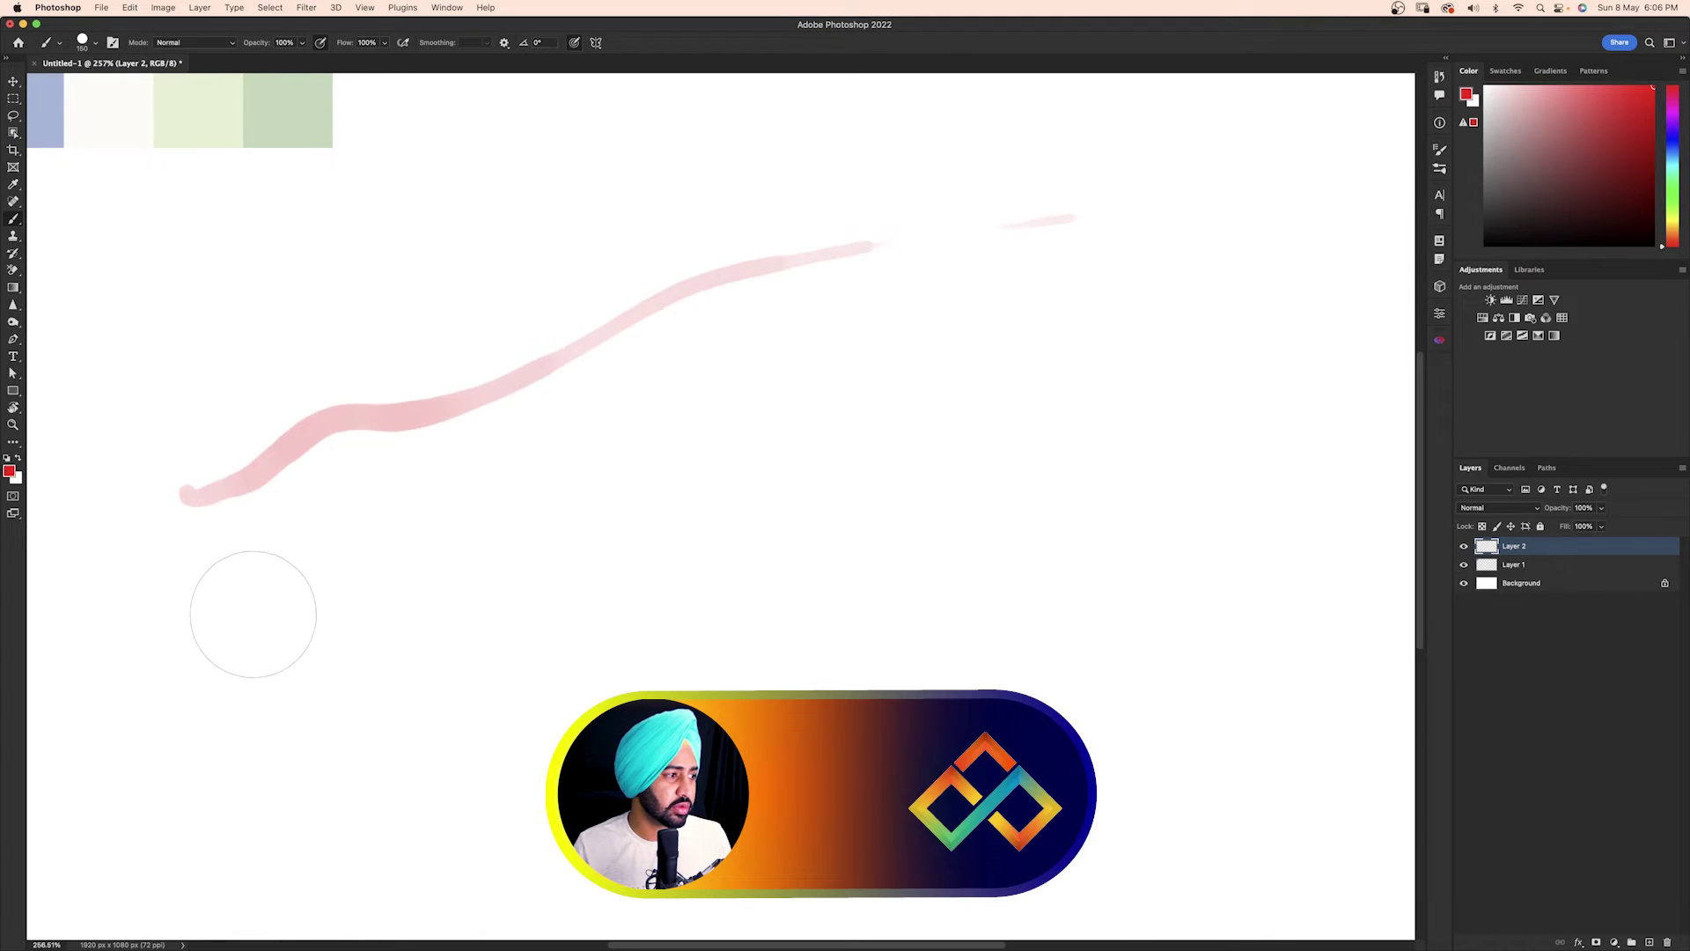
pyautogui.moveTo(253, 614)
pyautogui.mouseDown()
pyautogui.moveTo(954, 385)
pyautogui.moveTo(1133, 346)
pyautogui.mouseUp()
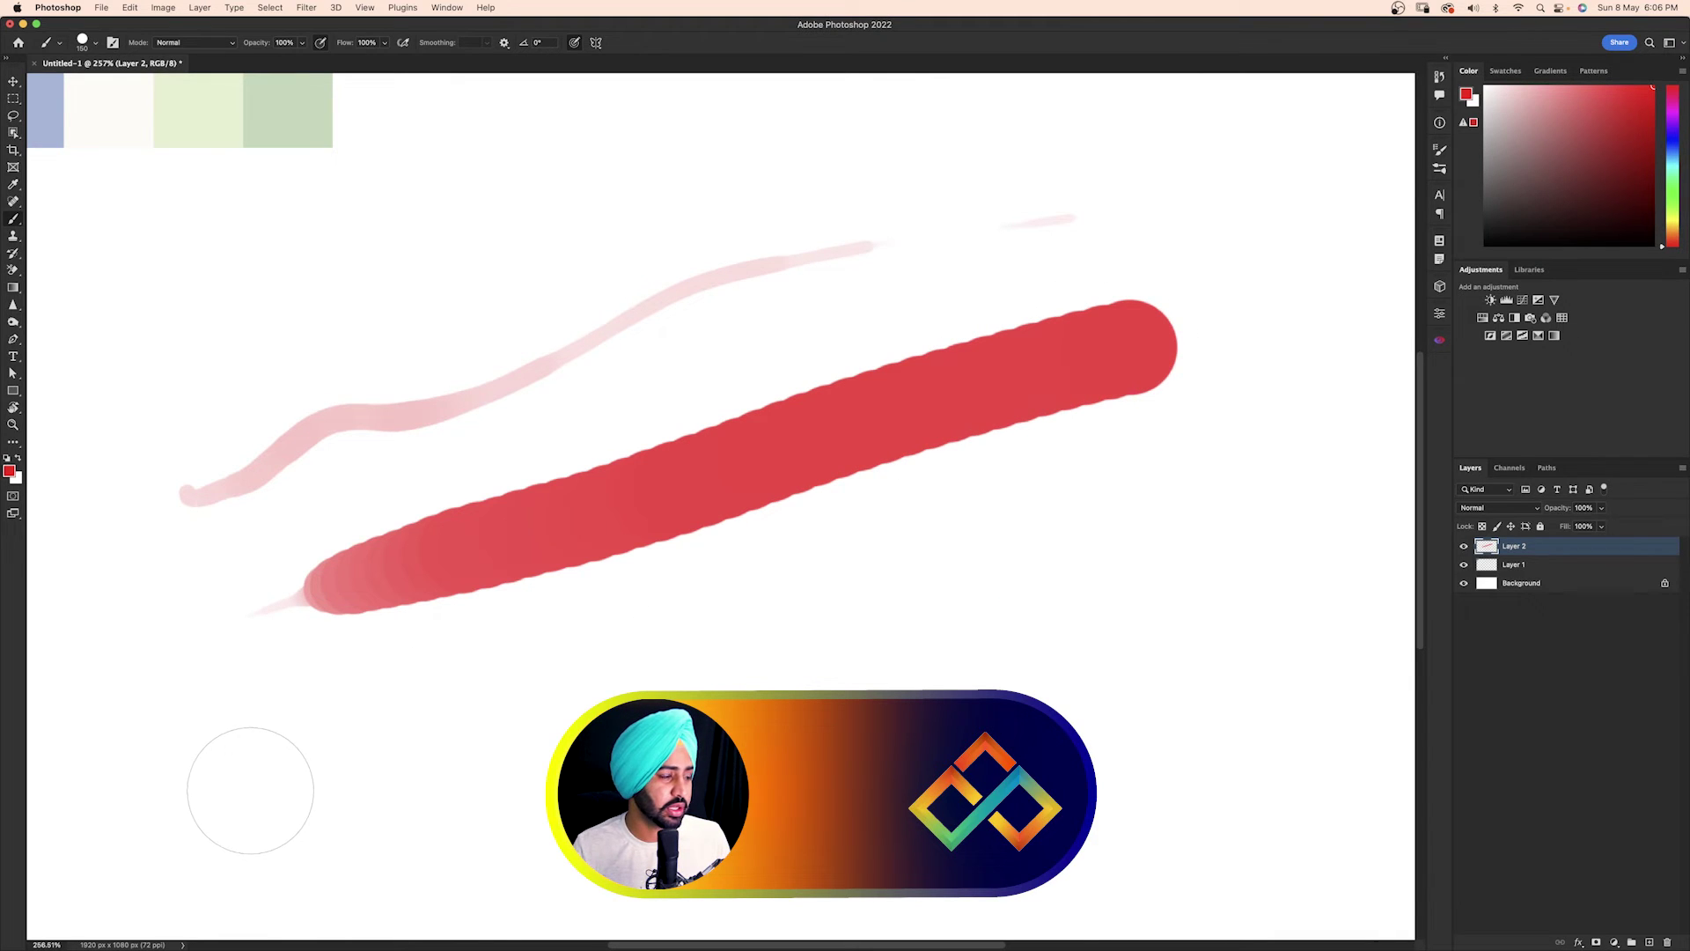
pyautogui.moveTo(250, 790)
pyautogui.mouseDown()
pyautogui.moveTo(413, 731)
pyautogui.moveTo(927, 633)
pyautogui.moveTo(1279, 521)
pyautogui.moveTo(1377, 384)
pyautogui.mouseUp()
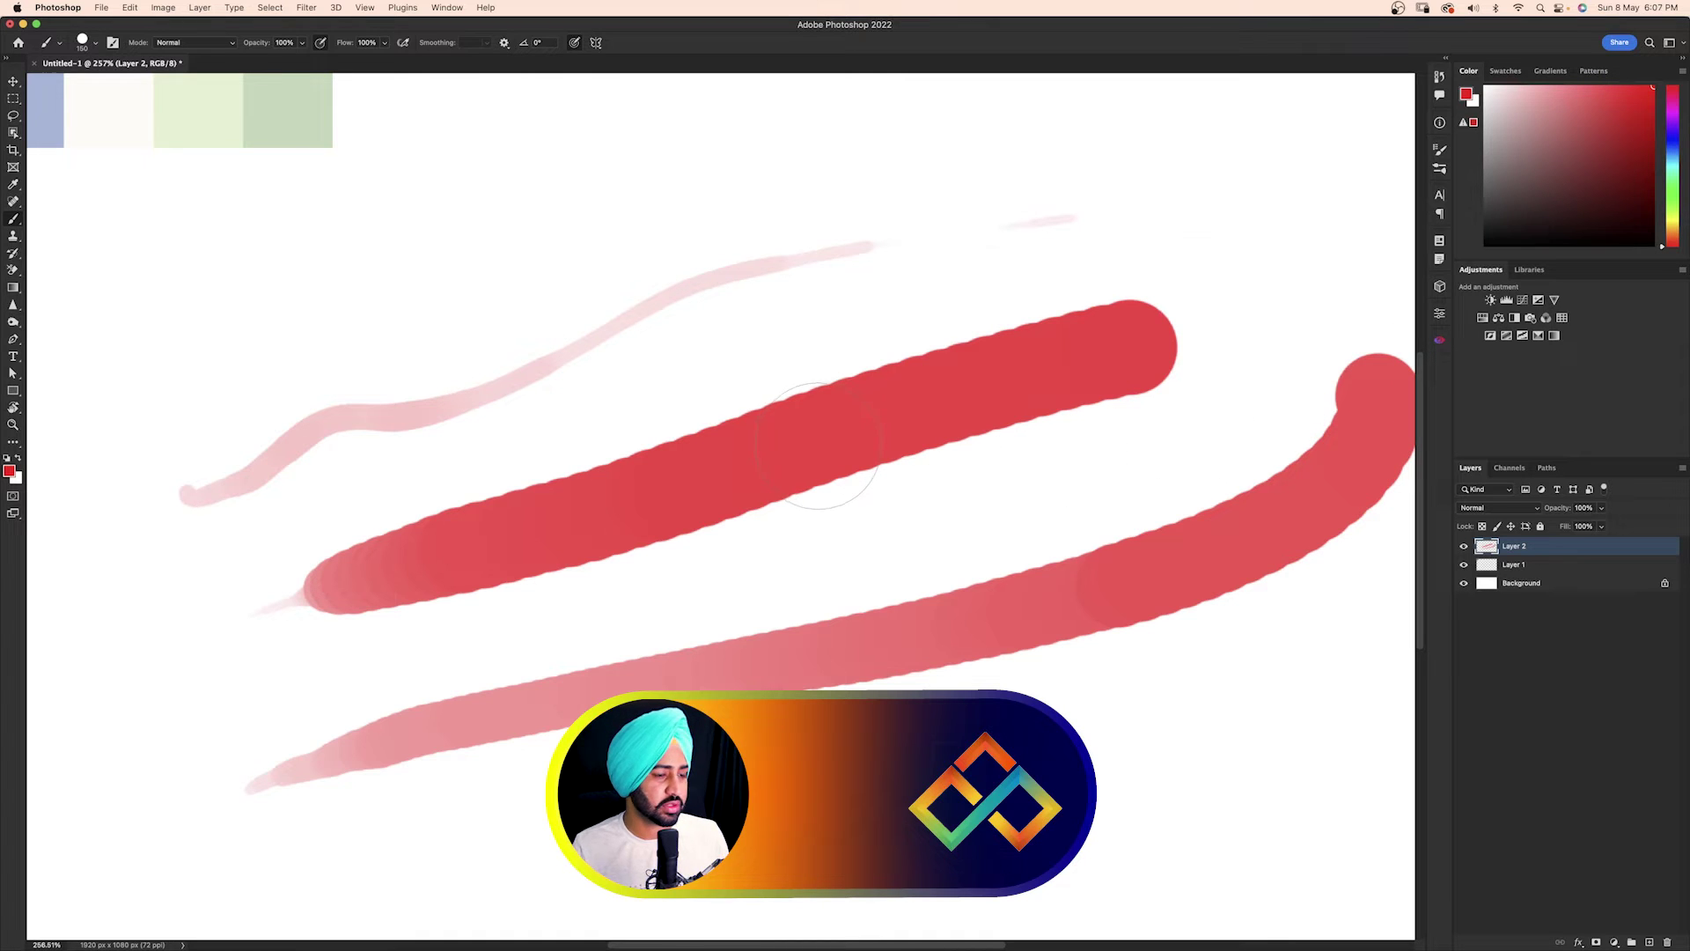
pyautogui.press('super+z')
pyautogui.press('super+z')
pyautogui.press('super+z')
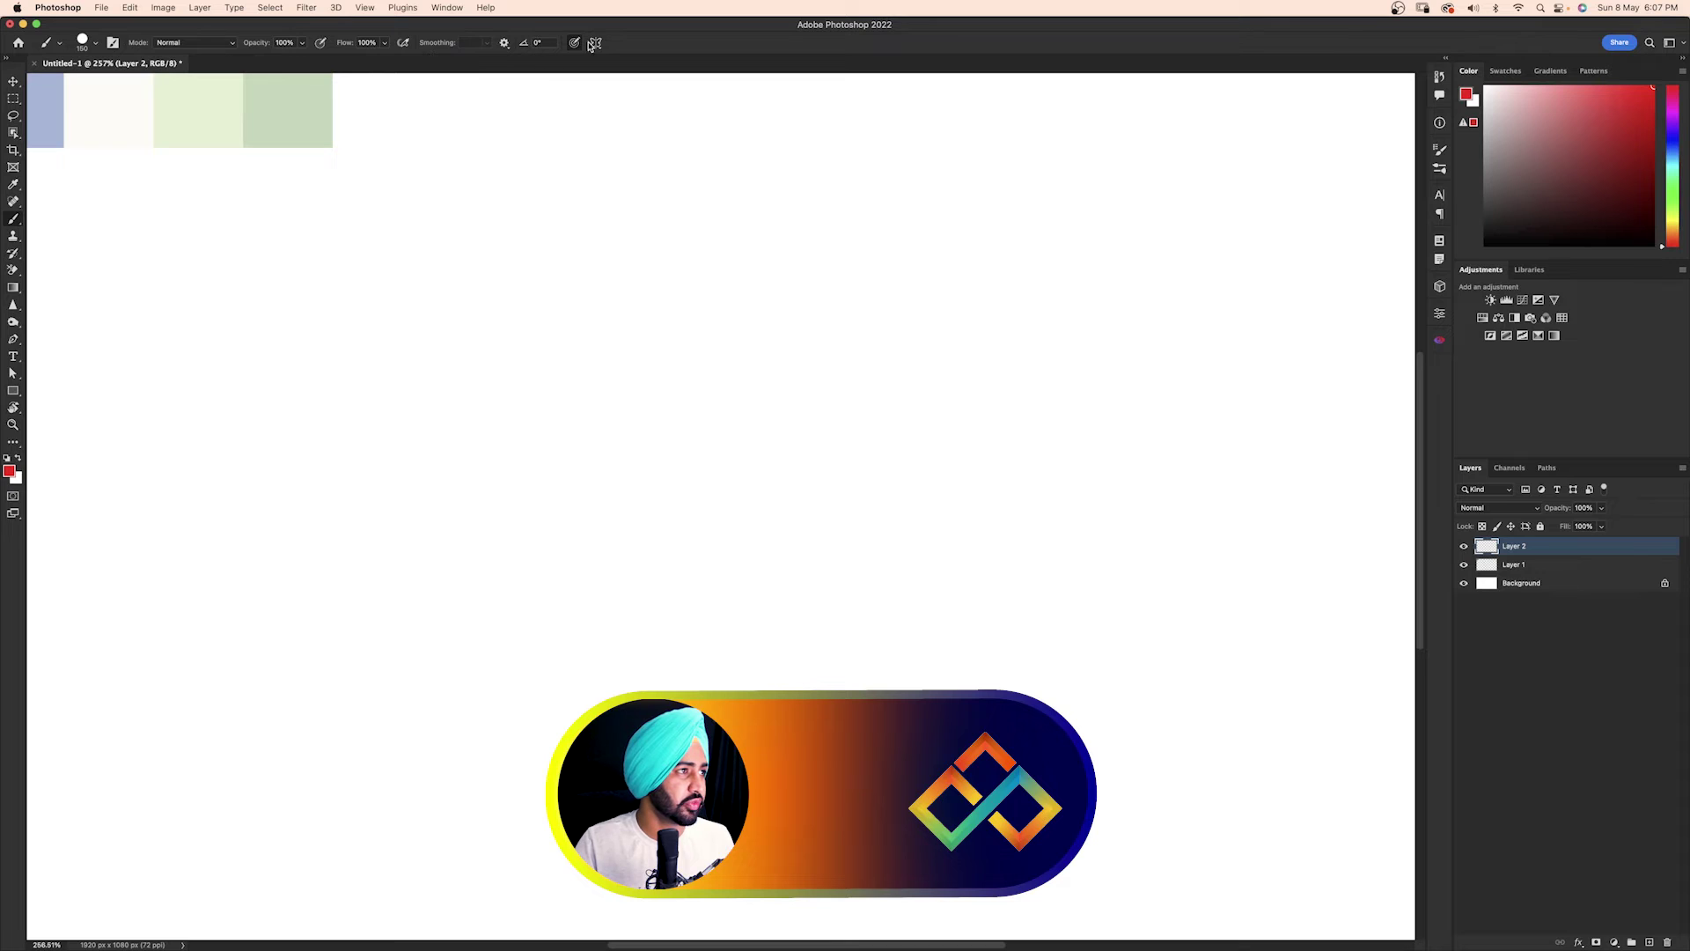
# With pen pressure control off for size and opacity, paint solid red 150 px strokes diagonally across the canvas and undo the lowest one
pyautogui.moveTo(145, 496)
pyautogui.mouseDown()
pyautogui.moveTo(668, 319)
pyautogui.moveTo(899, 301)
pyautogui.mouseUp()
pyautogui.moveTo(269, 646)
pyautogui.mouseDown()
pyautogui.moveTo(812, 503)
pyautogui.moveTo(1036, 477)
pyautogui.mouseUp()
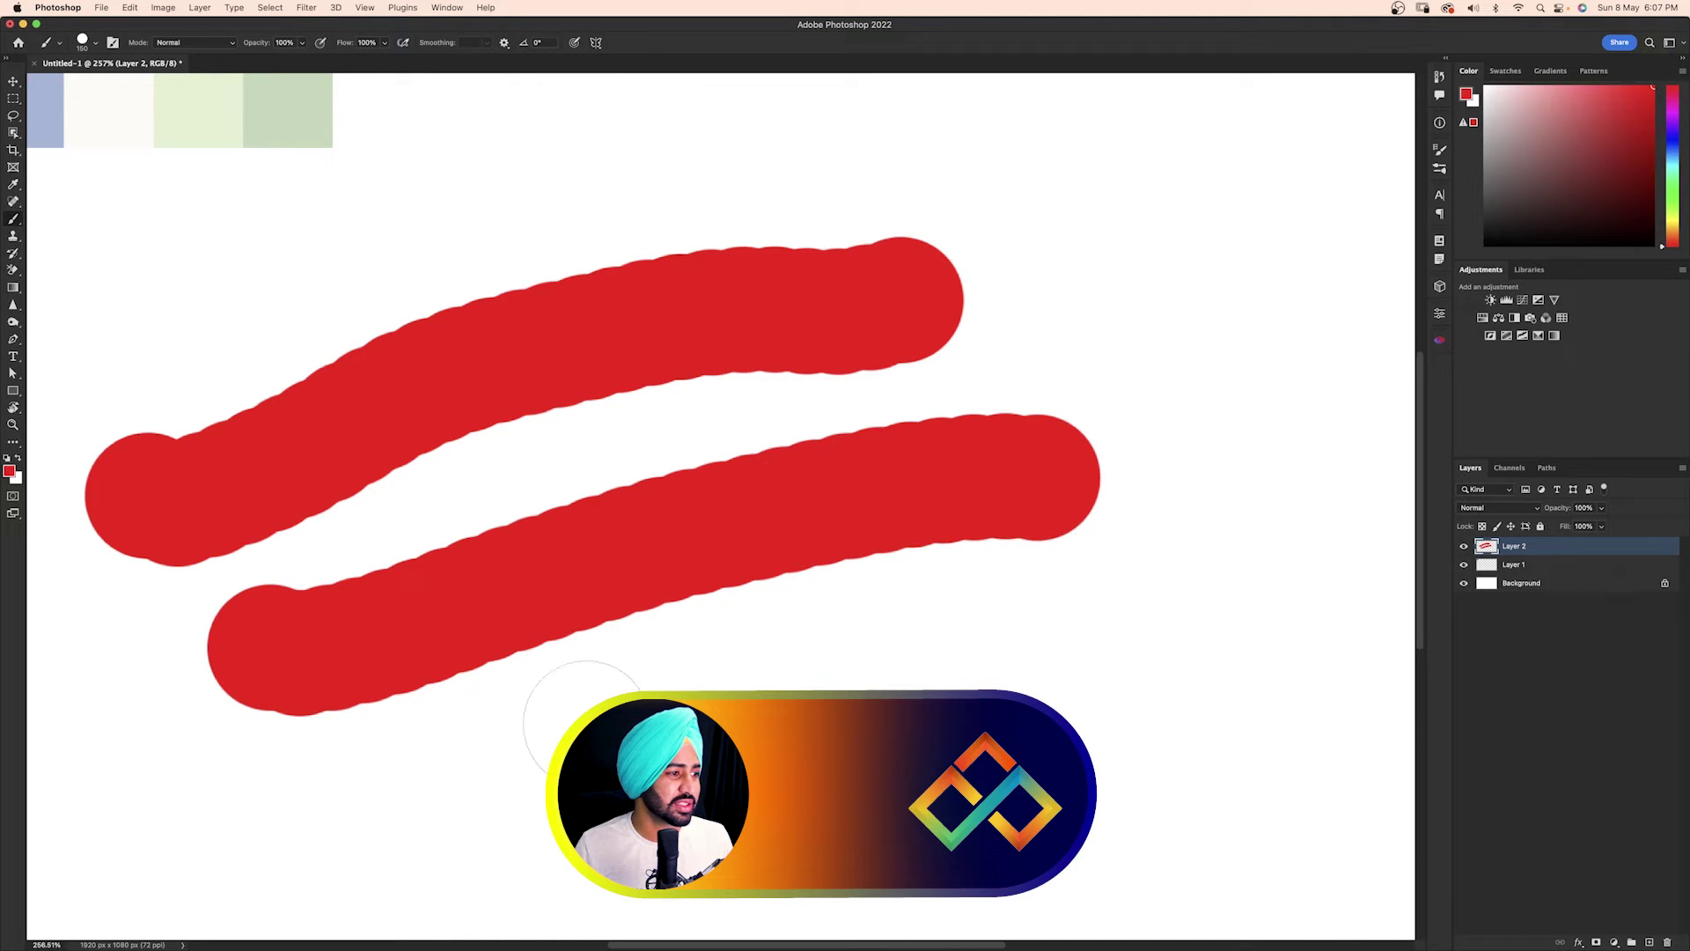
pyautogui.moveTo(478, 803)
pyautogui.mouseDown()
pyautogui.moveTo(1131, 633)
pyautogui.moveTo(1153, 607)
pyautogui.mouseUp()
pyautogui.press('super+z')
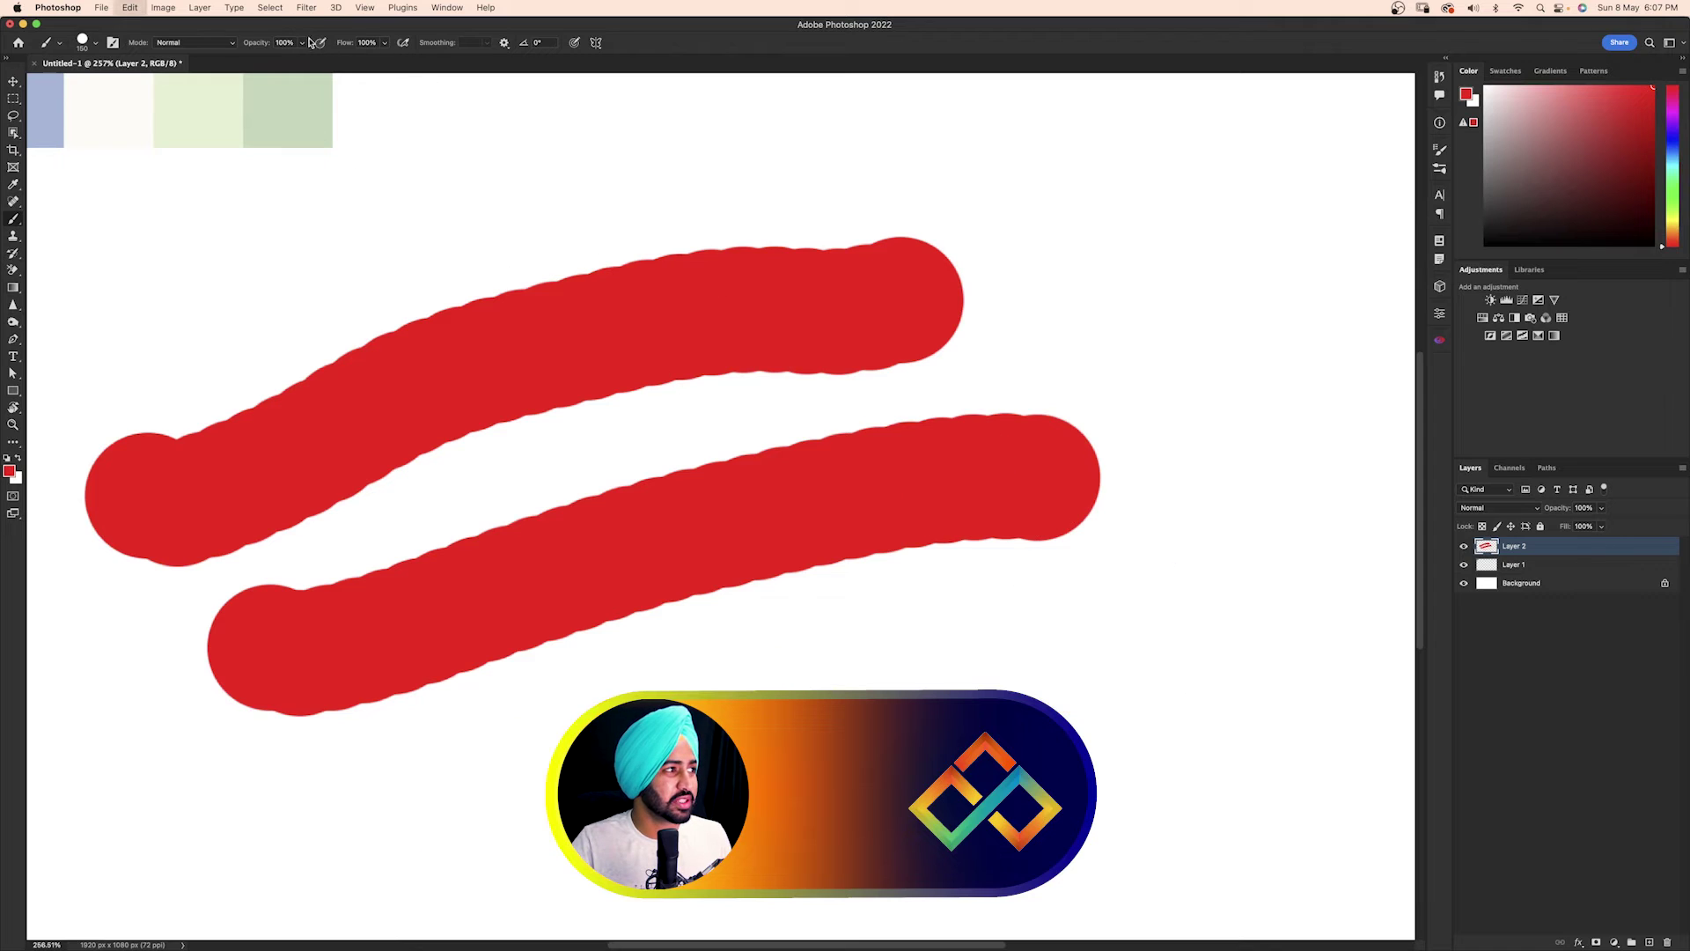
# Undo the two remaining solid red strokes to leave the canvas empty
pyautogui.press('super+z')
pyautogui.press('super+z')
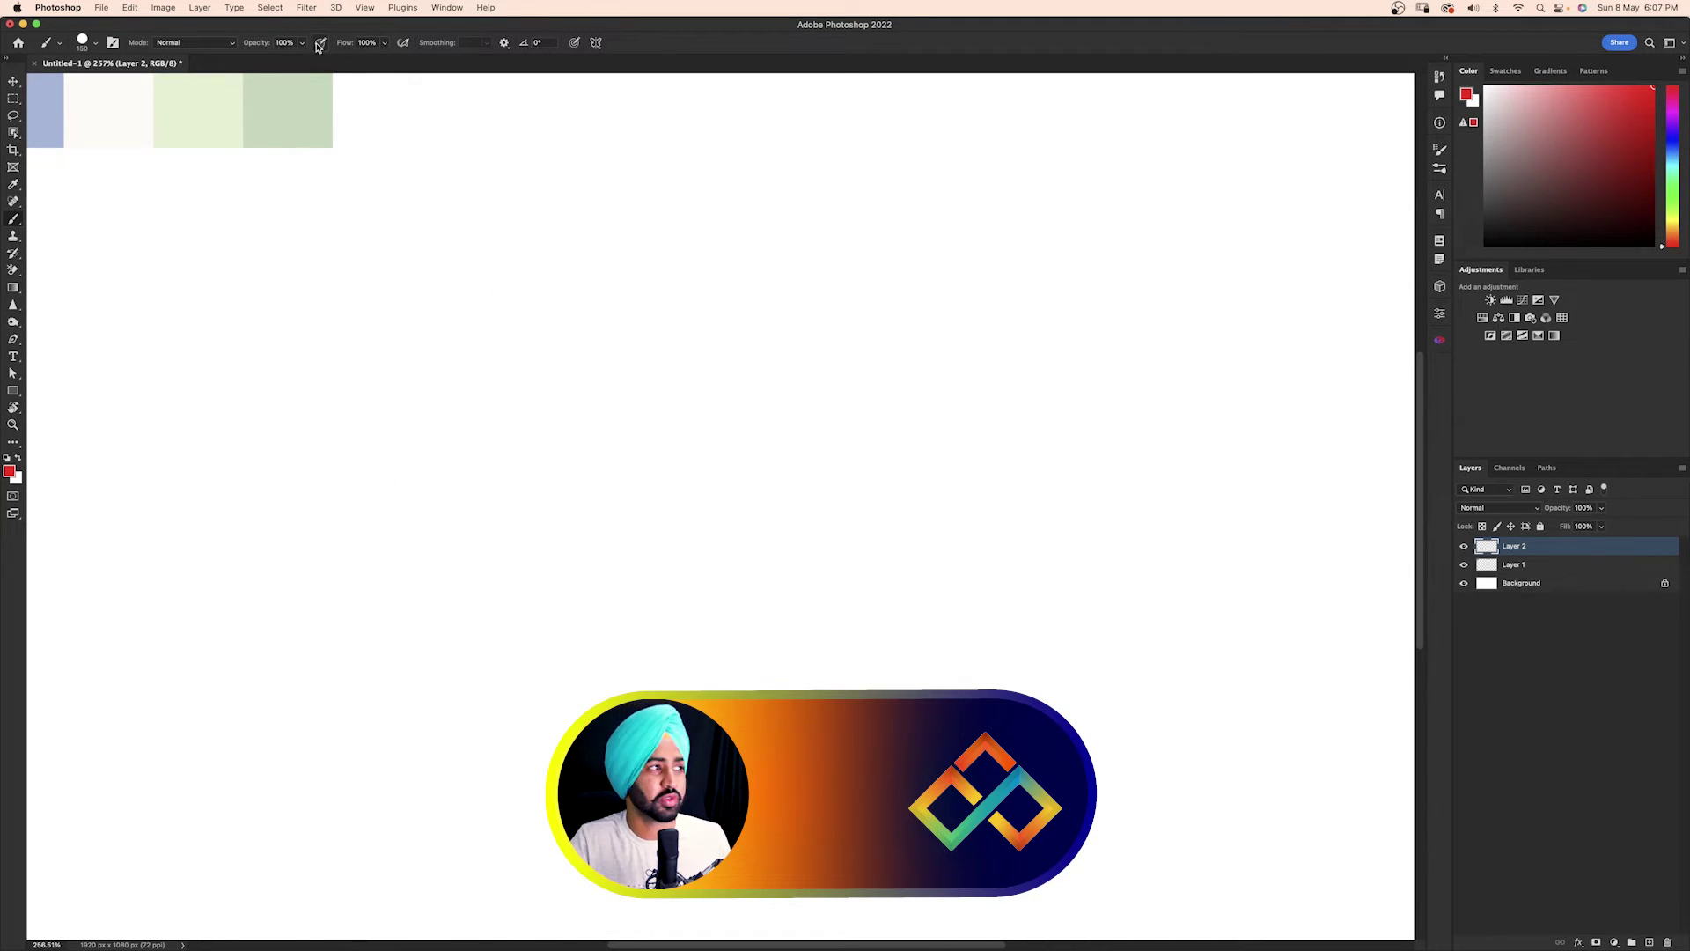
# Enable pen pressure for opacity and size plus airbrush build-up on the brush, undoing the test stroke made along the way
pyautogui.click(320, 43)
pyautogui.moveTo(174, 446); pyautogui.dragTo(709, 264)
pyautogui.press('super+z')
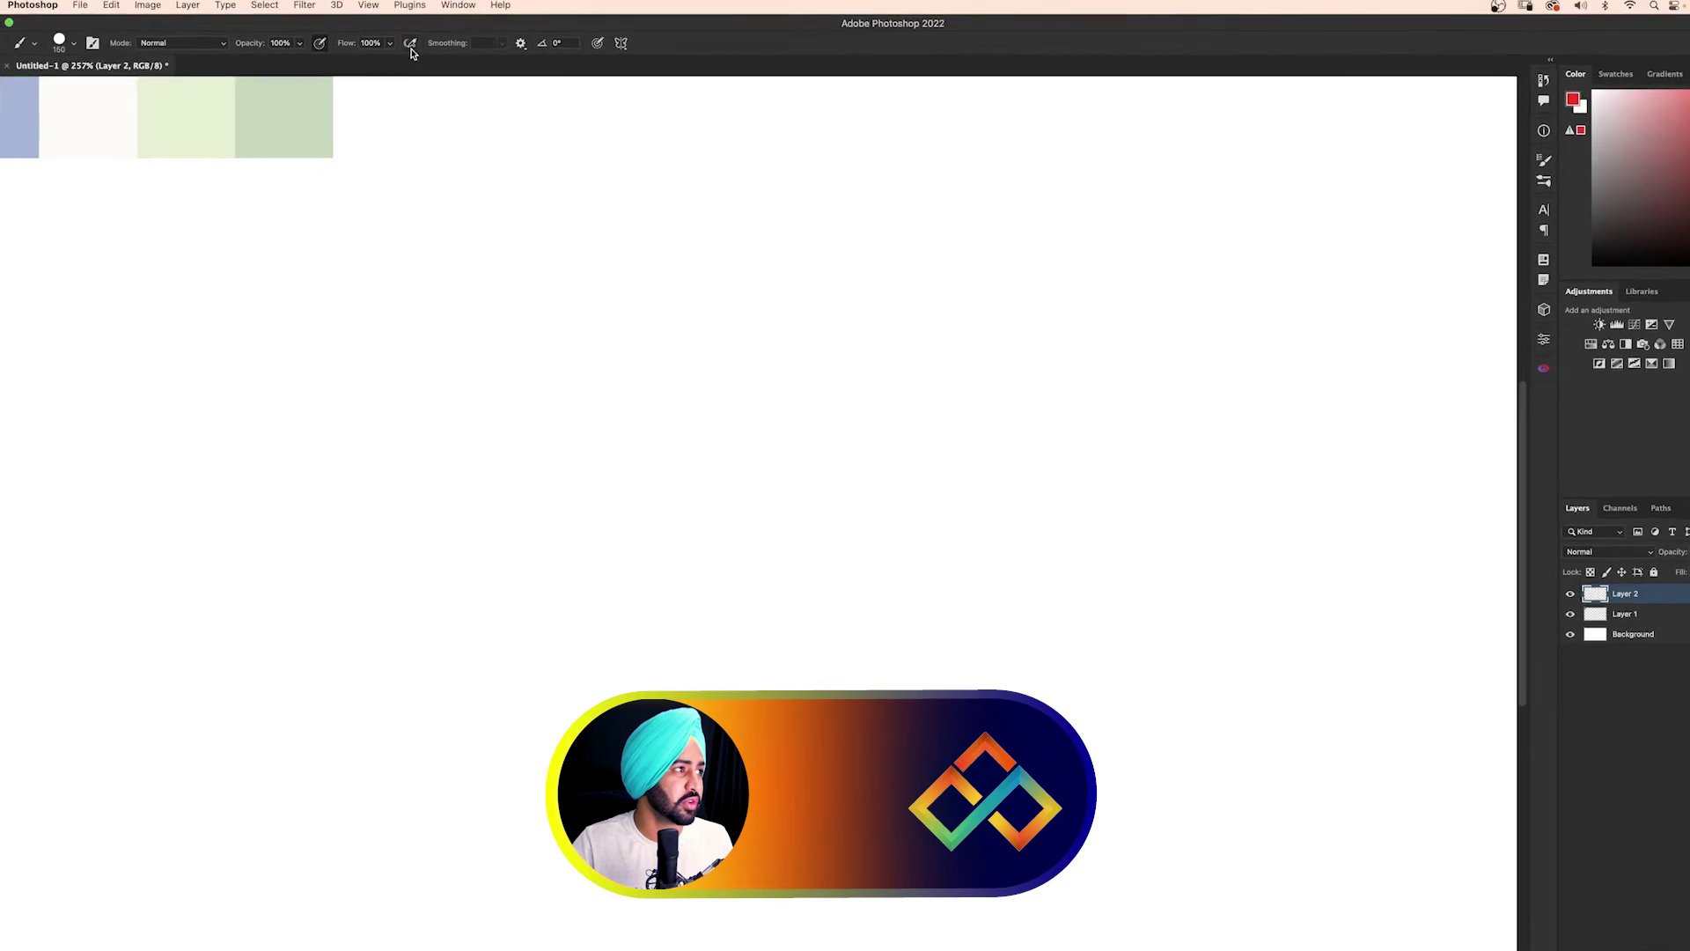
pyautogui.click(599, 44)
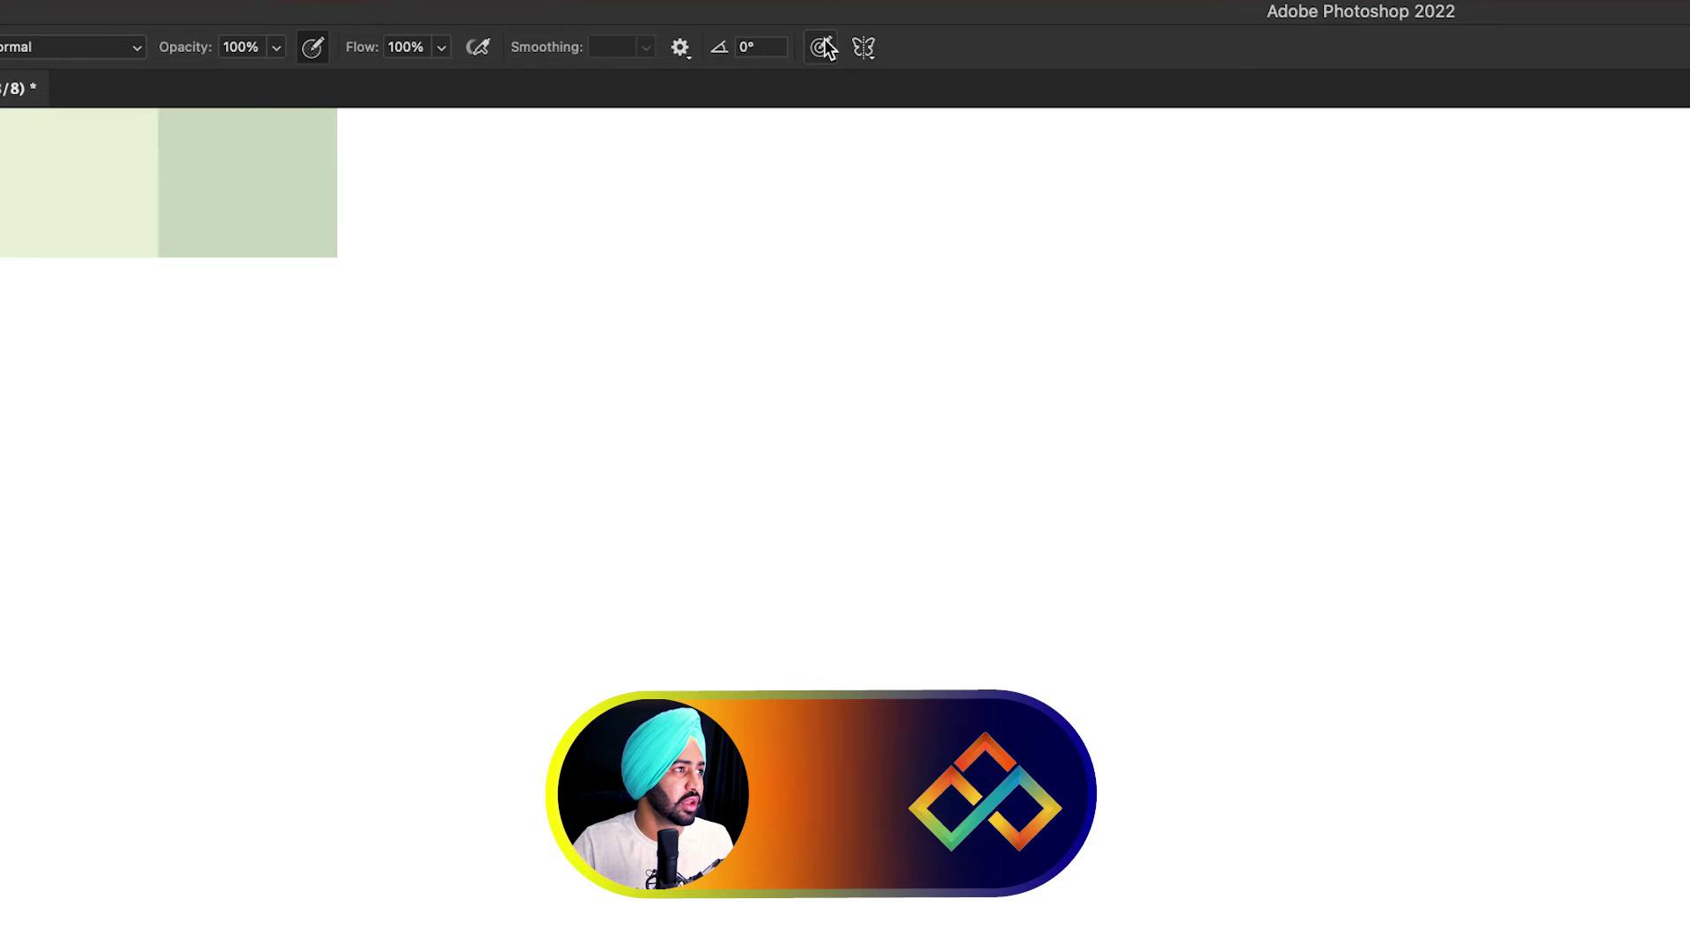
pyautogui.click(476, 51)
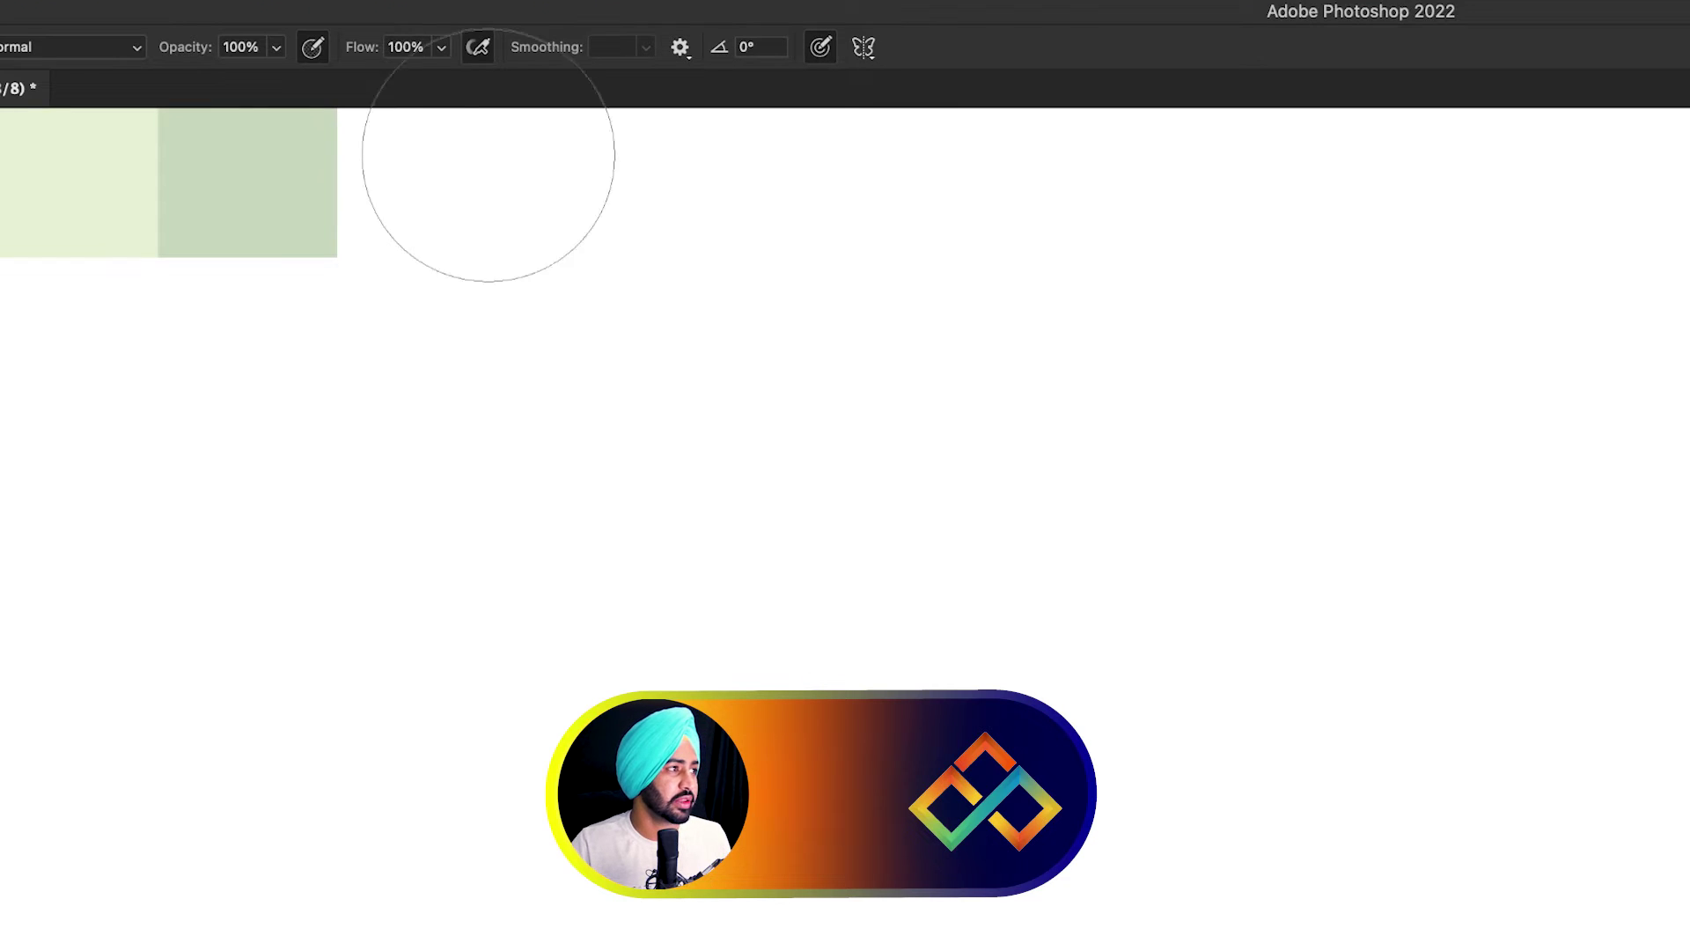
# Paint three wavy red strokes diagonally across the canvas with increasing pen pressure and undo them all
pyautogui.moveTo(181, 550)
pyautogui.mouseDown()
pyautogui.moveTo(733, 272)
pyautogui.moveTo(1144, 206)
pyautogui.mouseUp()
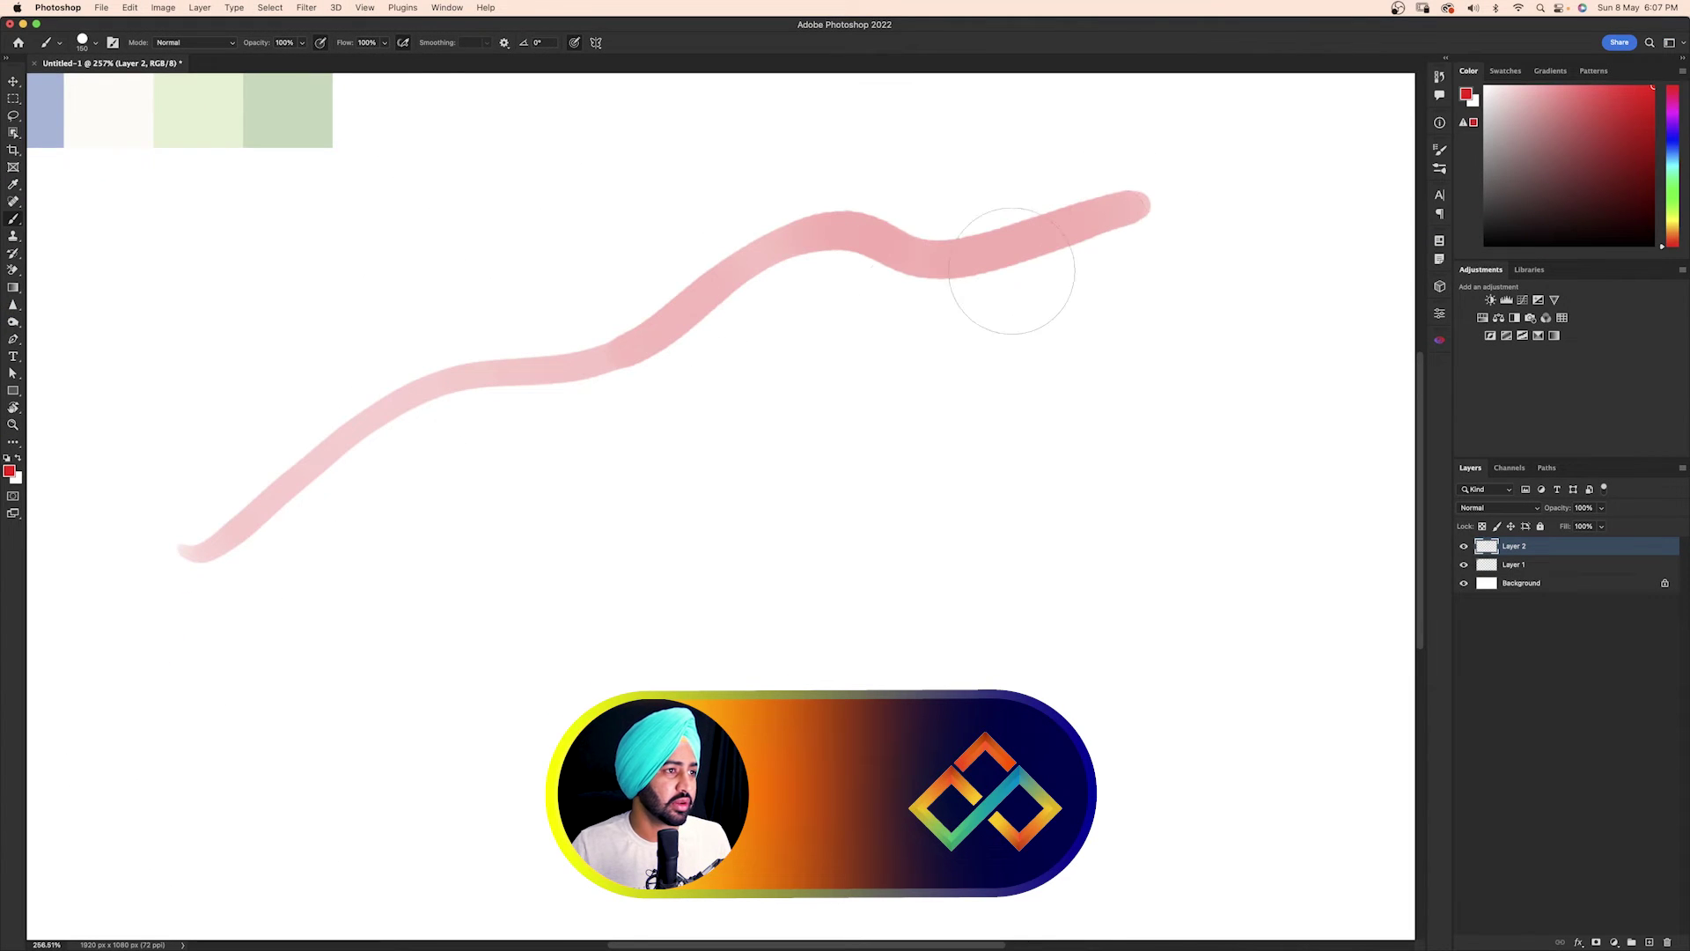
pyautogui.moveTo(189, 686)
pyautogui.mouseDown()
pyautogui.moveTo(426, 573)
pyautogui.moveTo(1144, 337)
pyautogui.moveTo(1219, 341)
pyautogui.mouseUp()
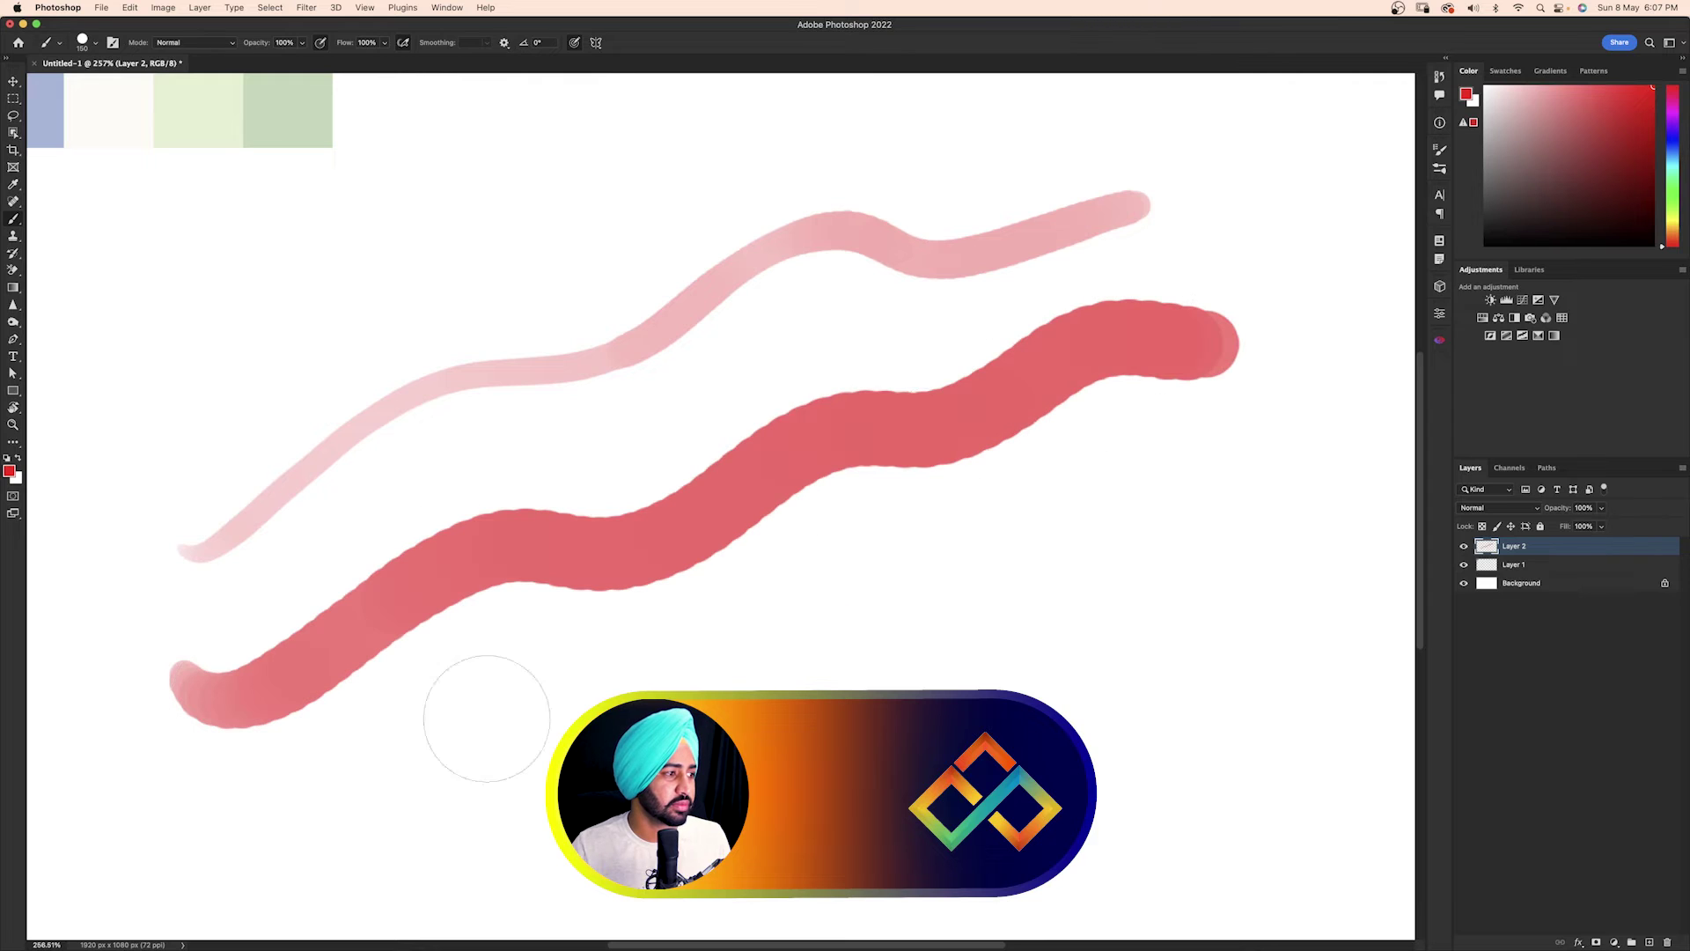
pyautogui.moveTo(282, 820)
pyautogui.mouseDown()
pyautogui.moveTo(340, 822)
pyautogui.moveTo(1302, 501)
pyautogui.mouseUp()
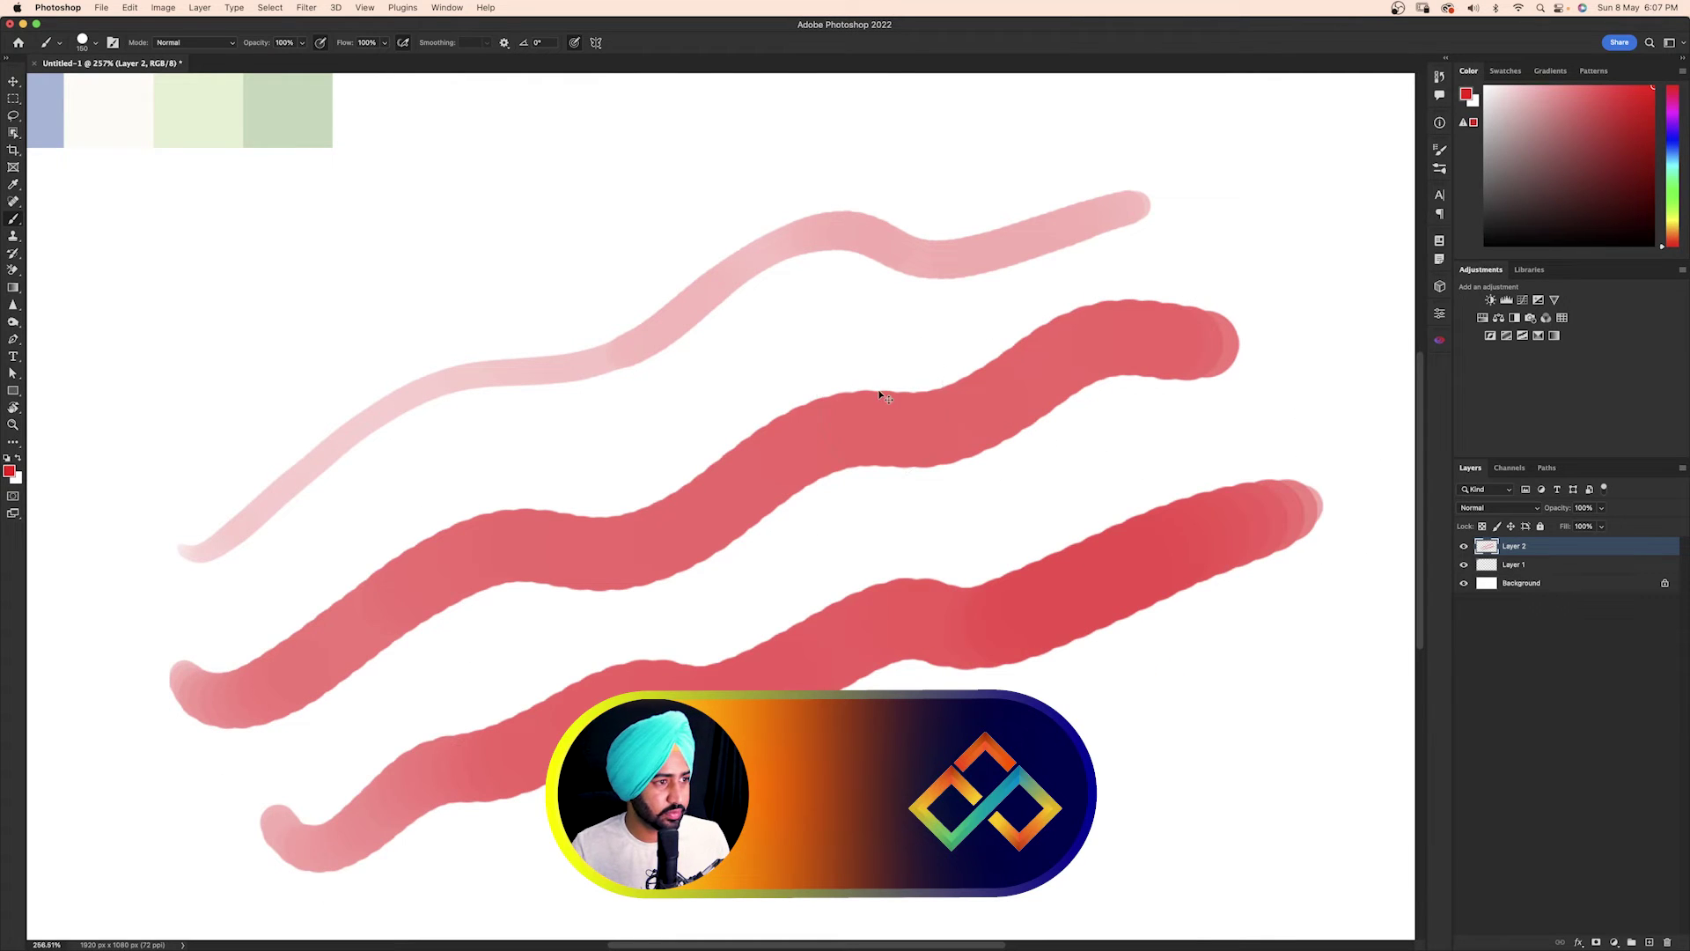
pyautogui.press('super+z')
pyautogui.press('super+z')
pyautogui.press('super+z')
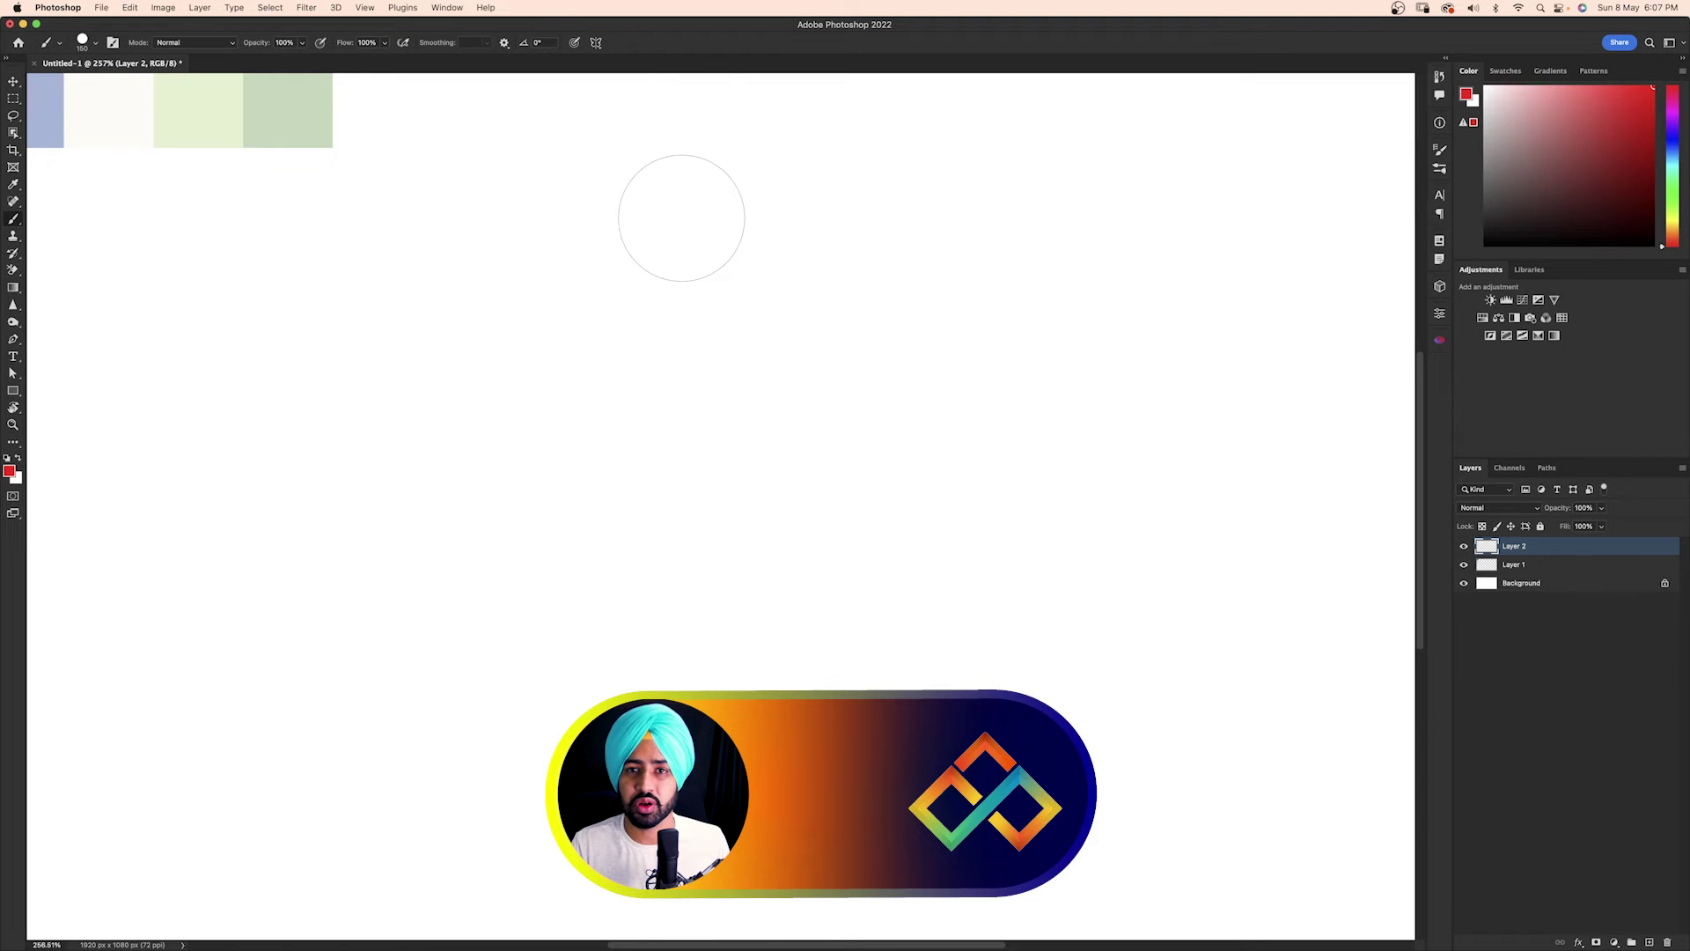
# Turn on Vertical paint symmetry and apply its axis at the centre of the canvas
pyautogui.click(698, 207)
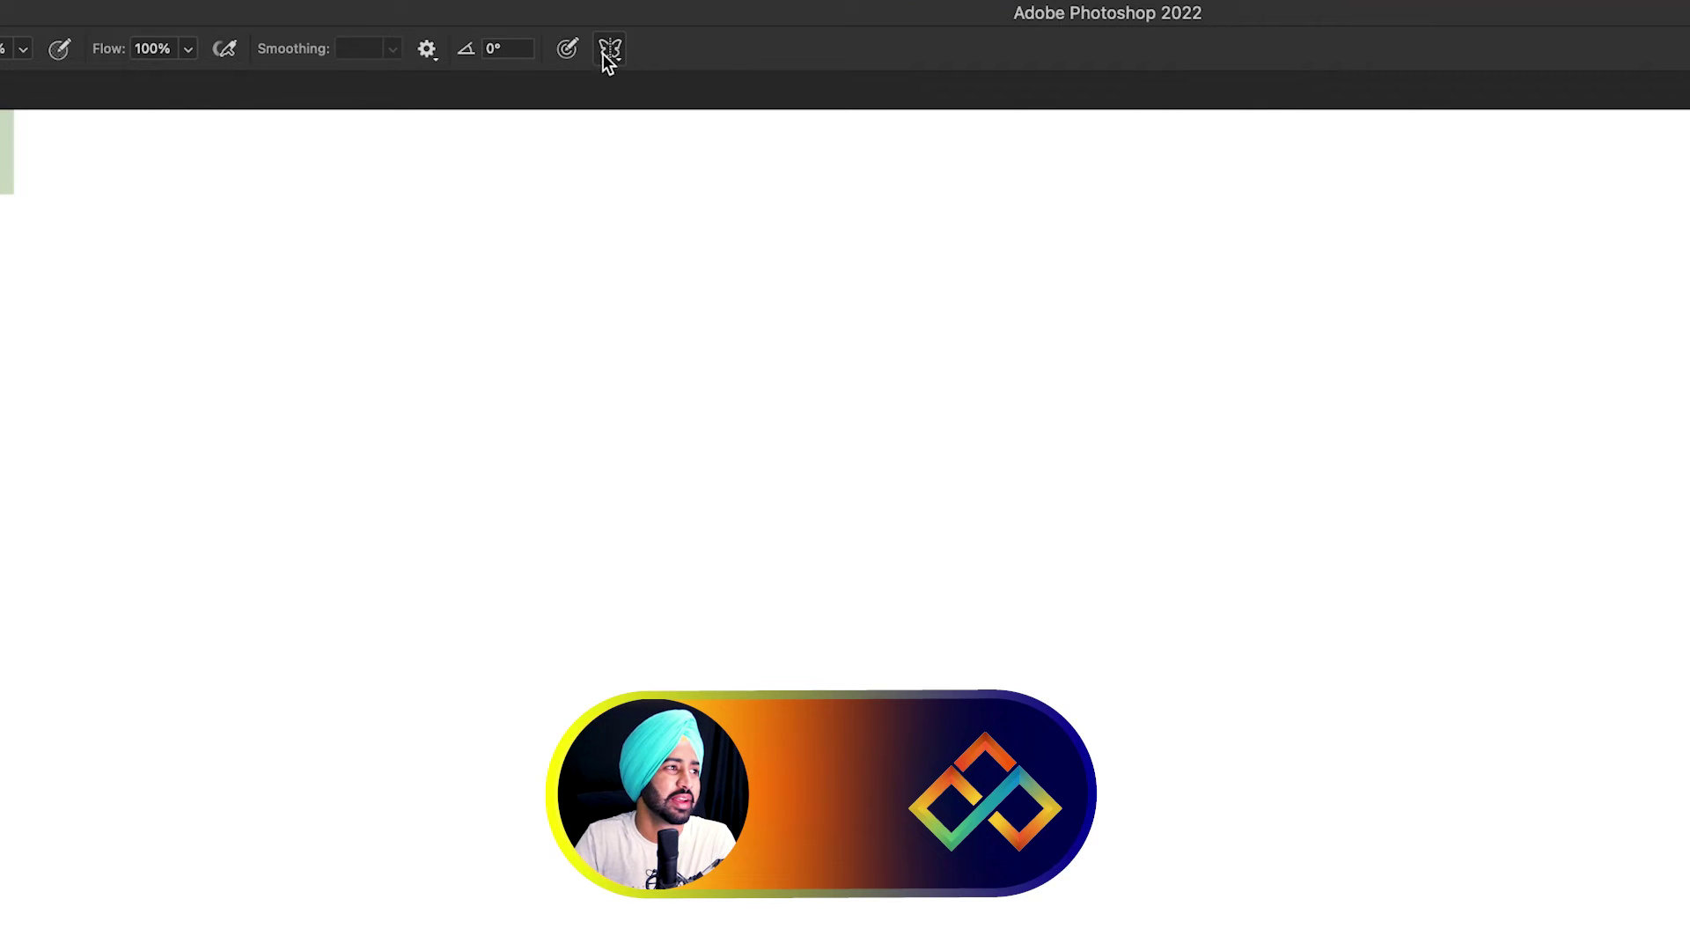
pyautogui.click(609, 51)
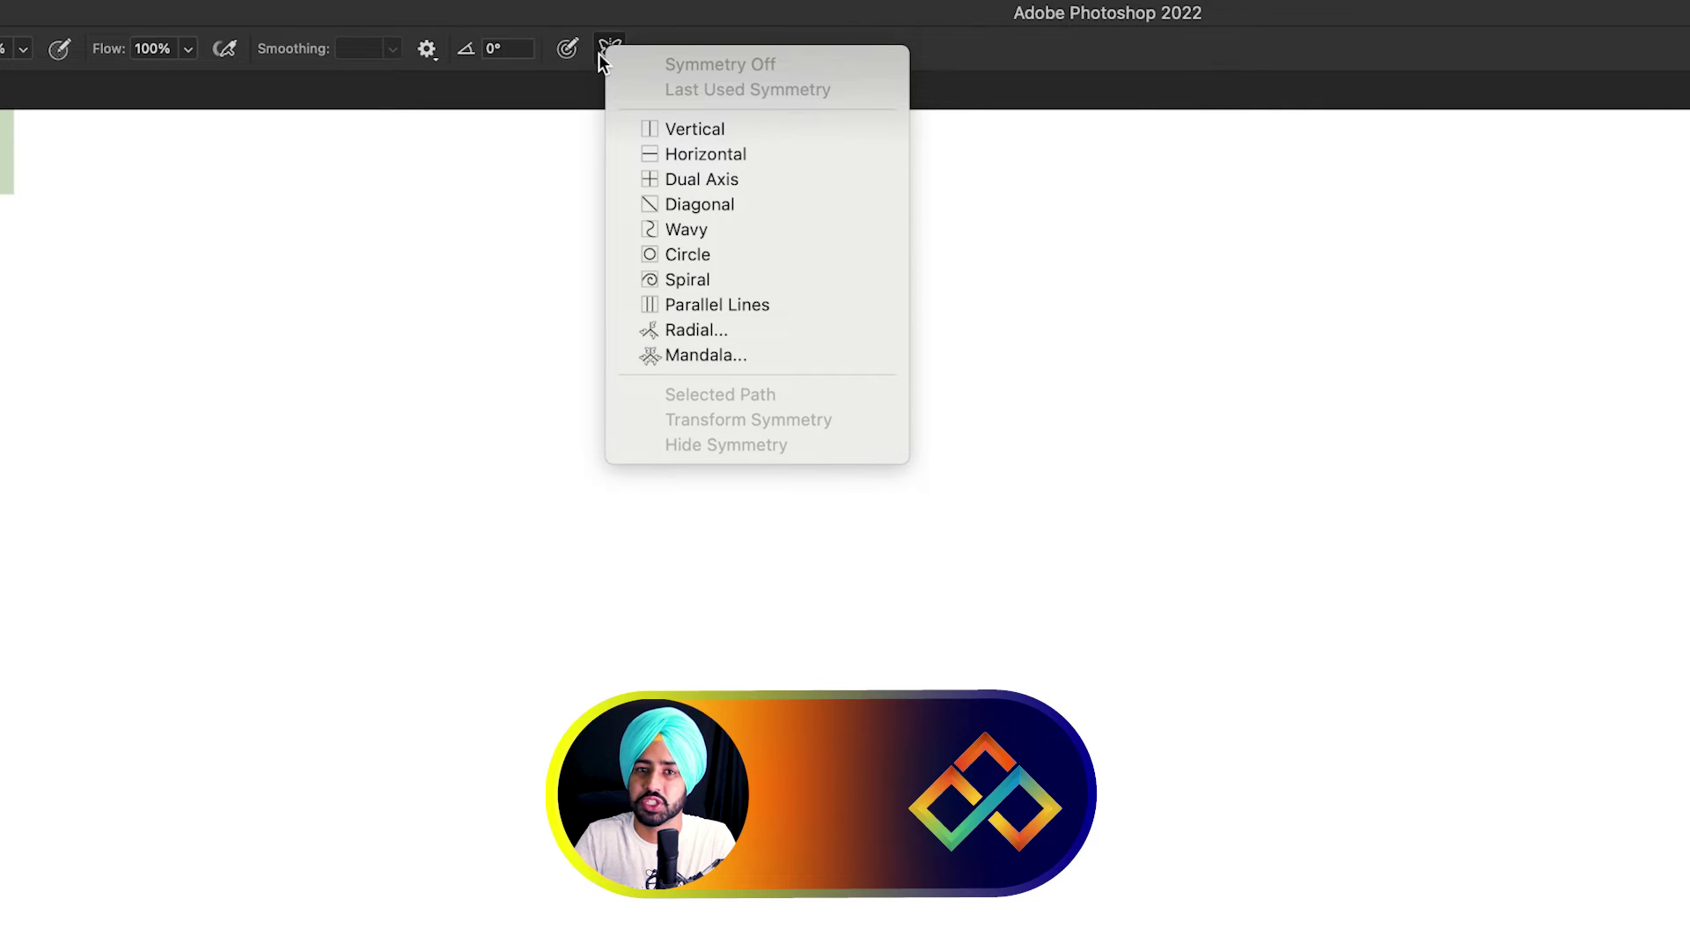
pyautogui.click(659, 128)
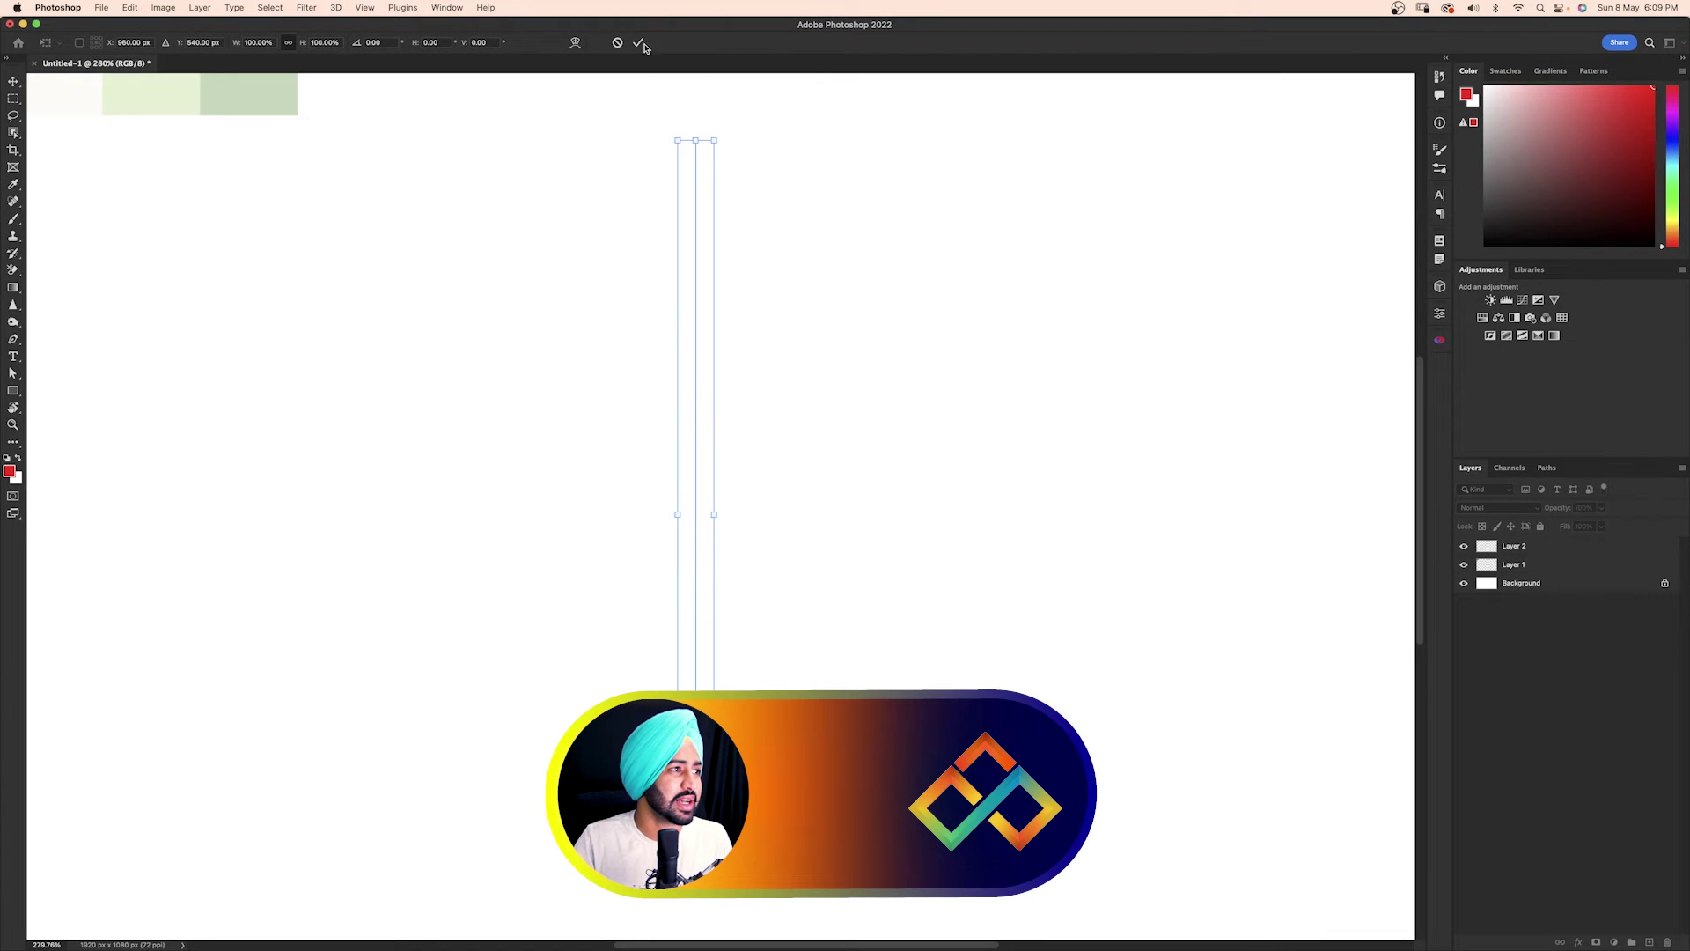
pyautogui.click(640, 43)
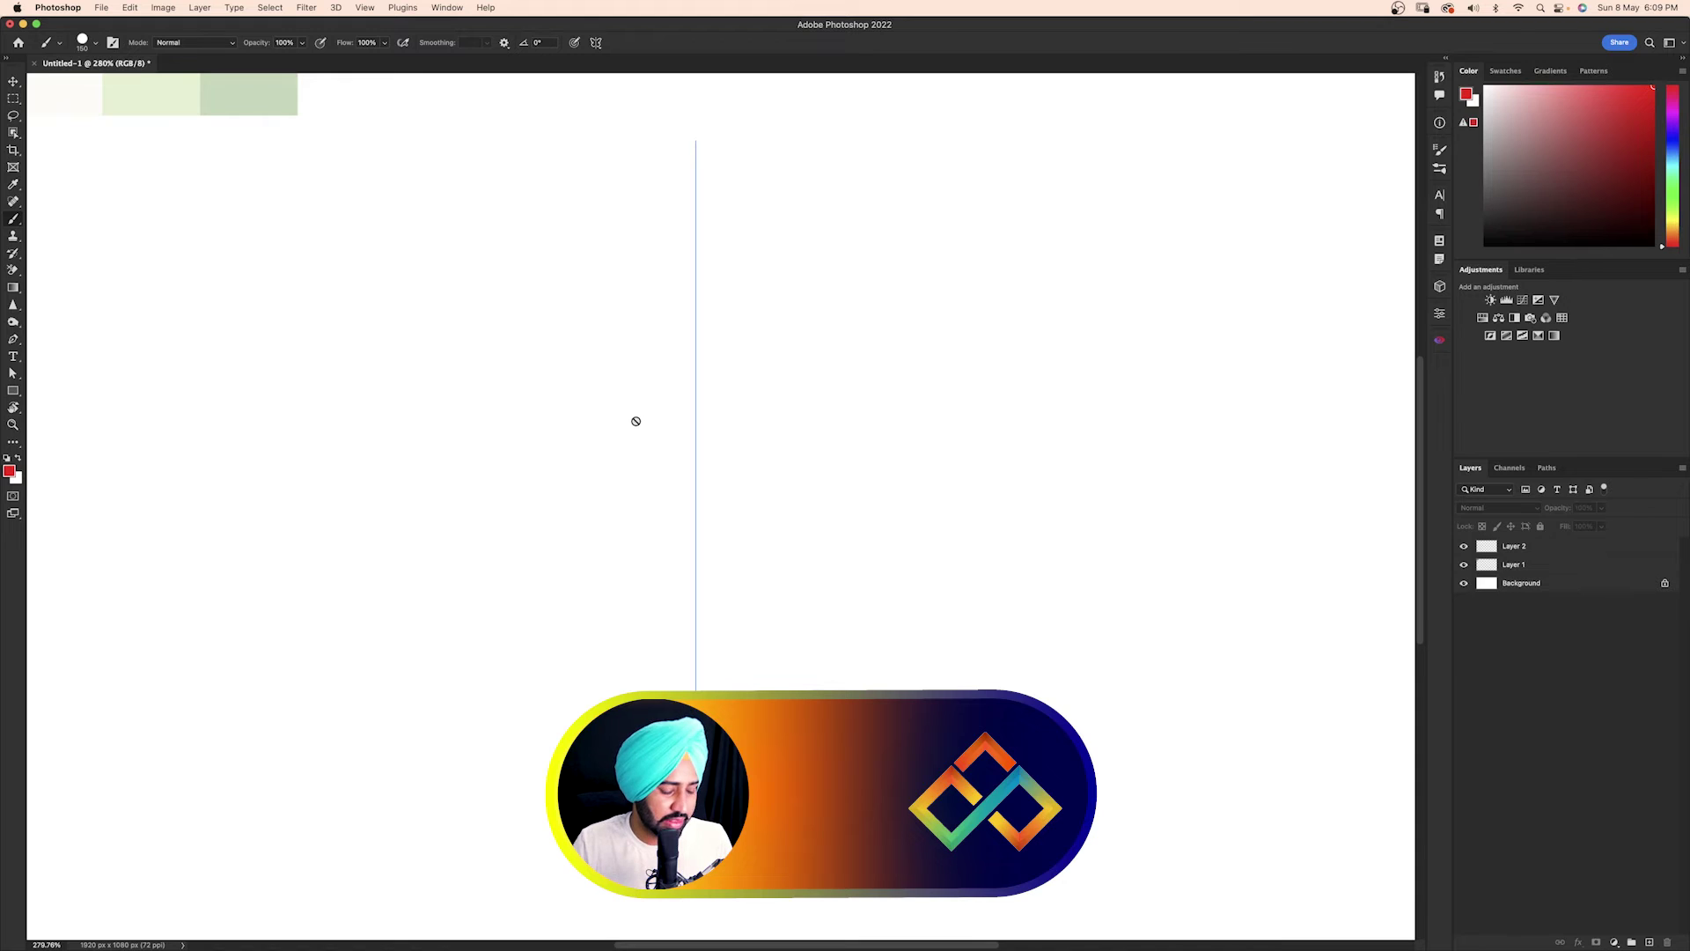
# Select Layer 2 and reduce the brush size to 40 px, keeping the hardness at 100%
pyautogui.click(1552, 552)
pyautogui.press('[')
pyautogui.press('[')
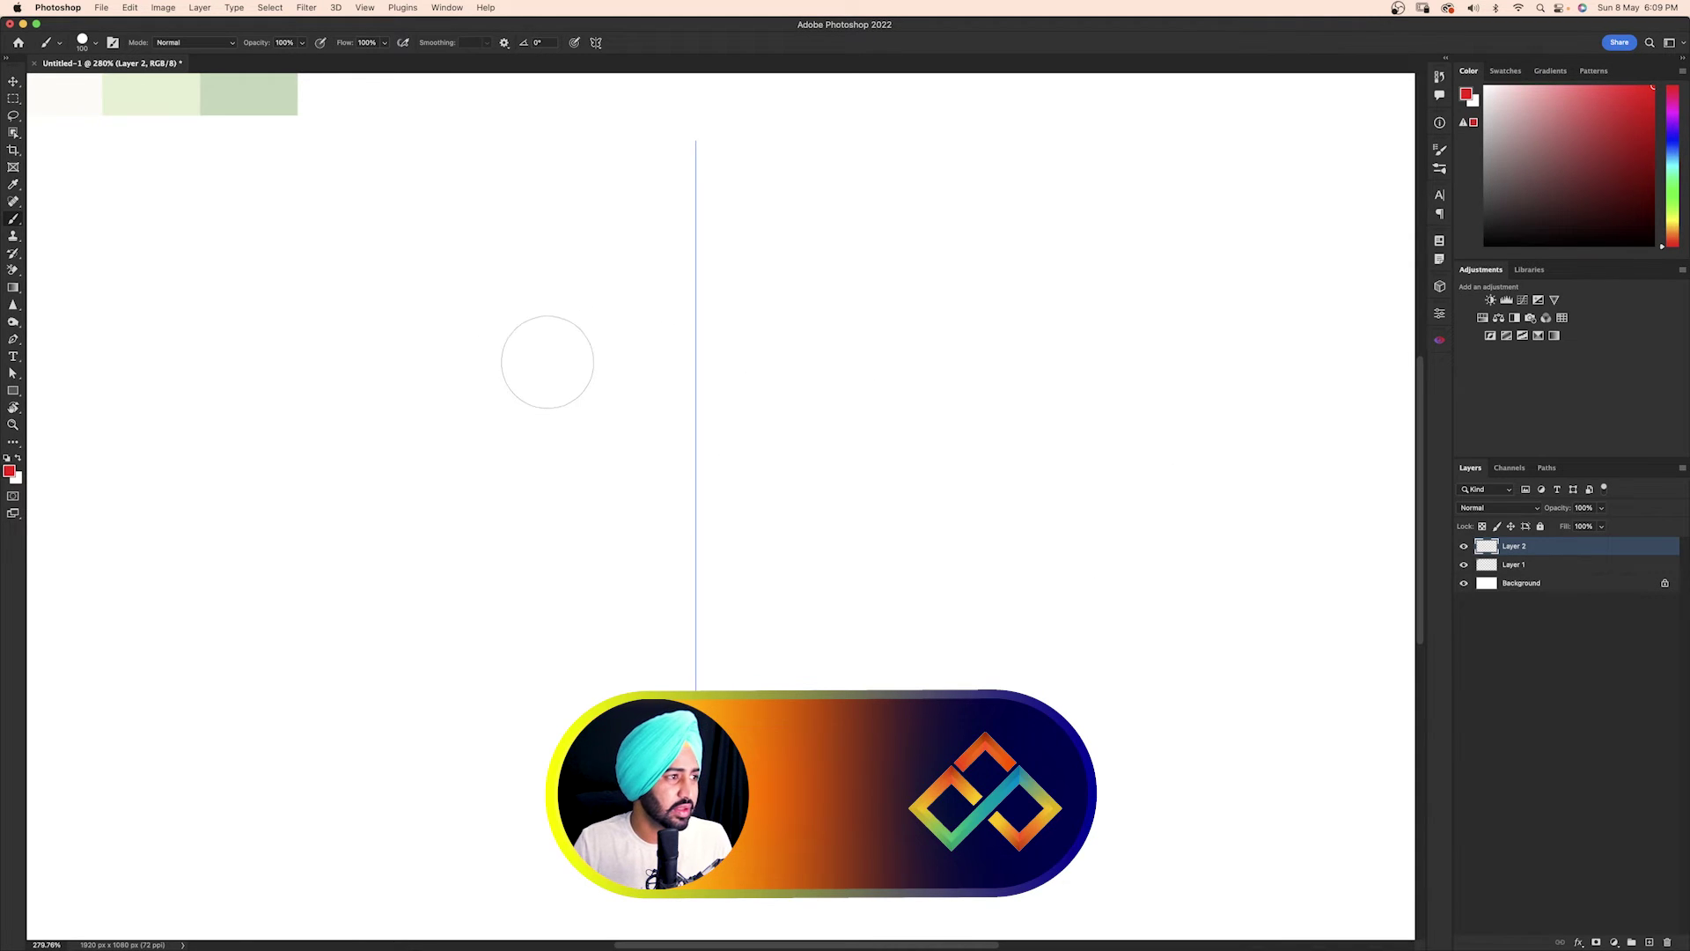
pyautogui.press('[')
pyautogui.press('[')
pyautogui.rightClick(542, 304)
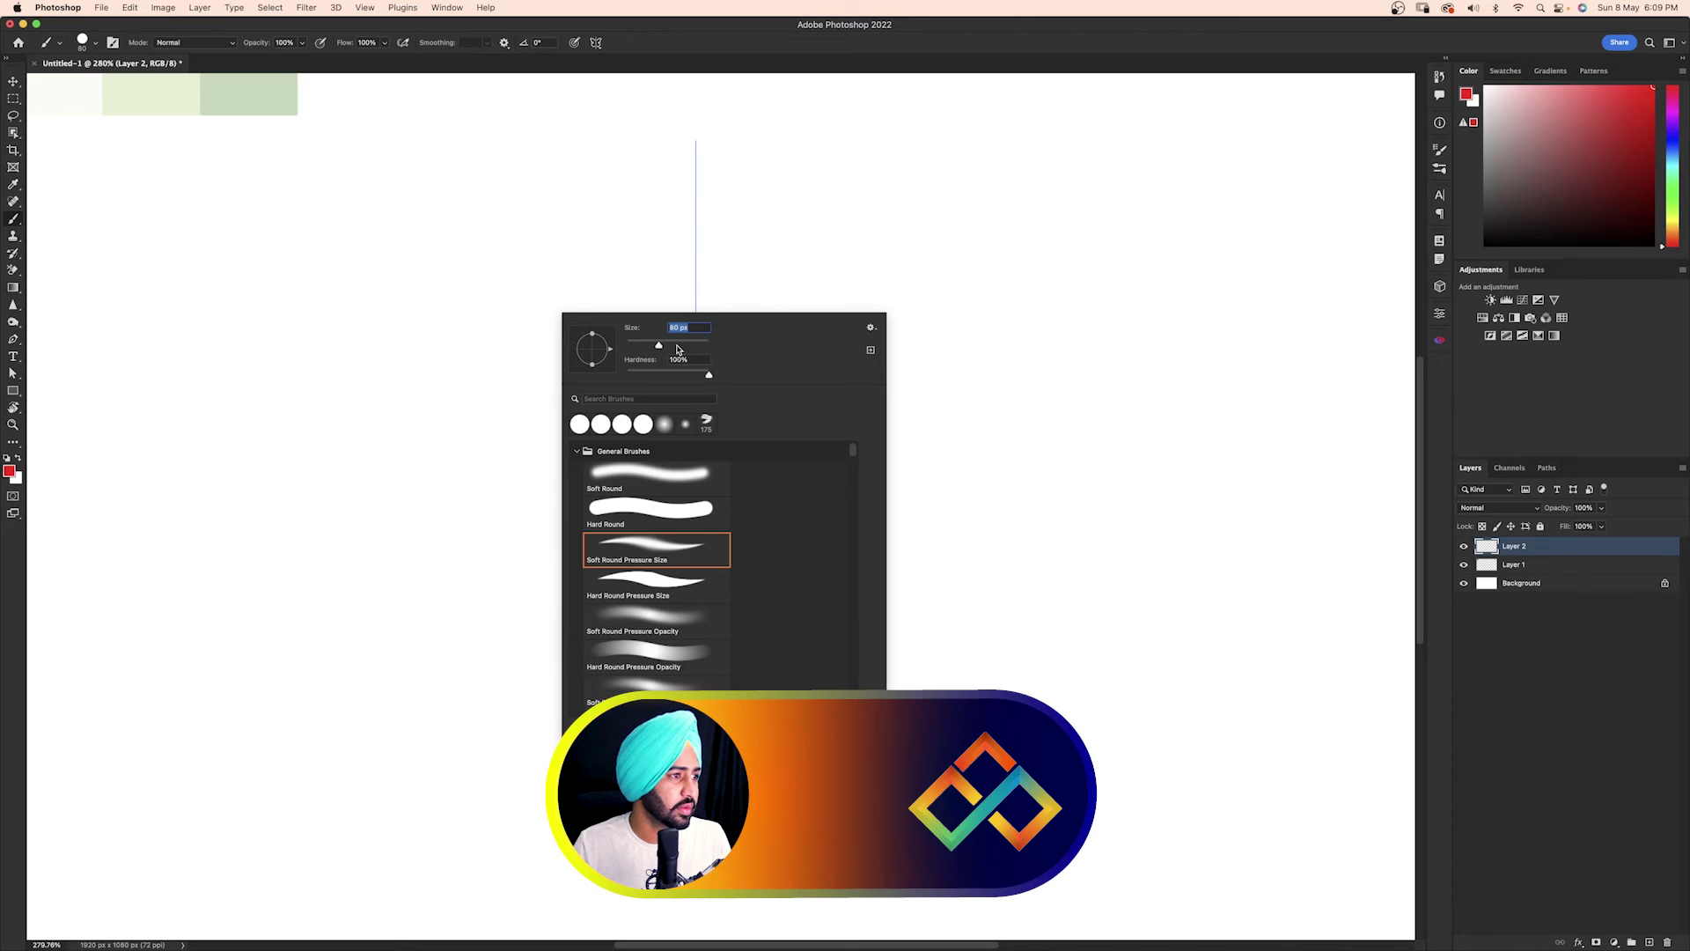
pyautogui.press('Escape')
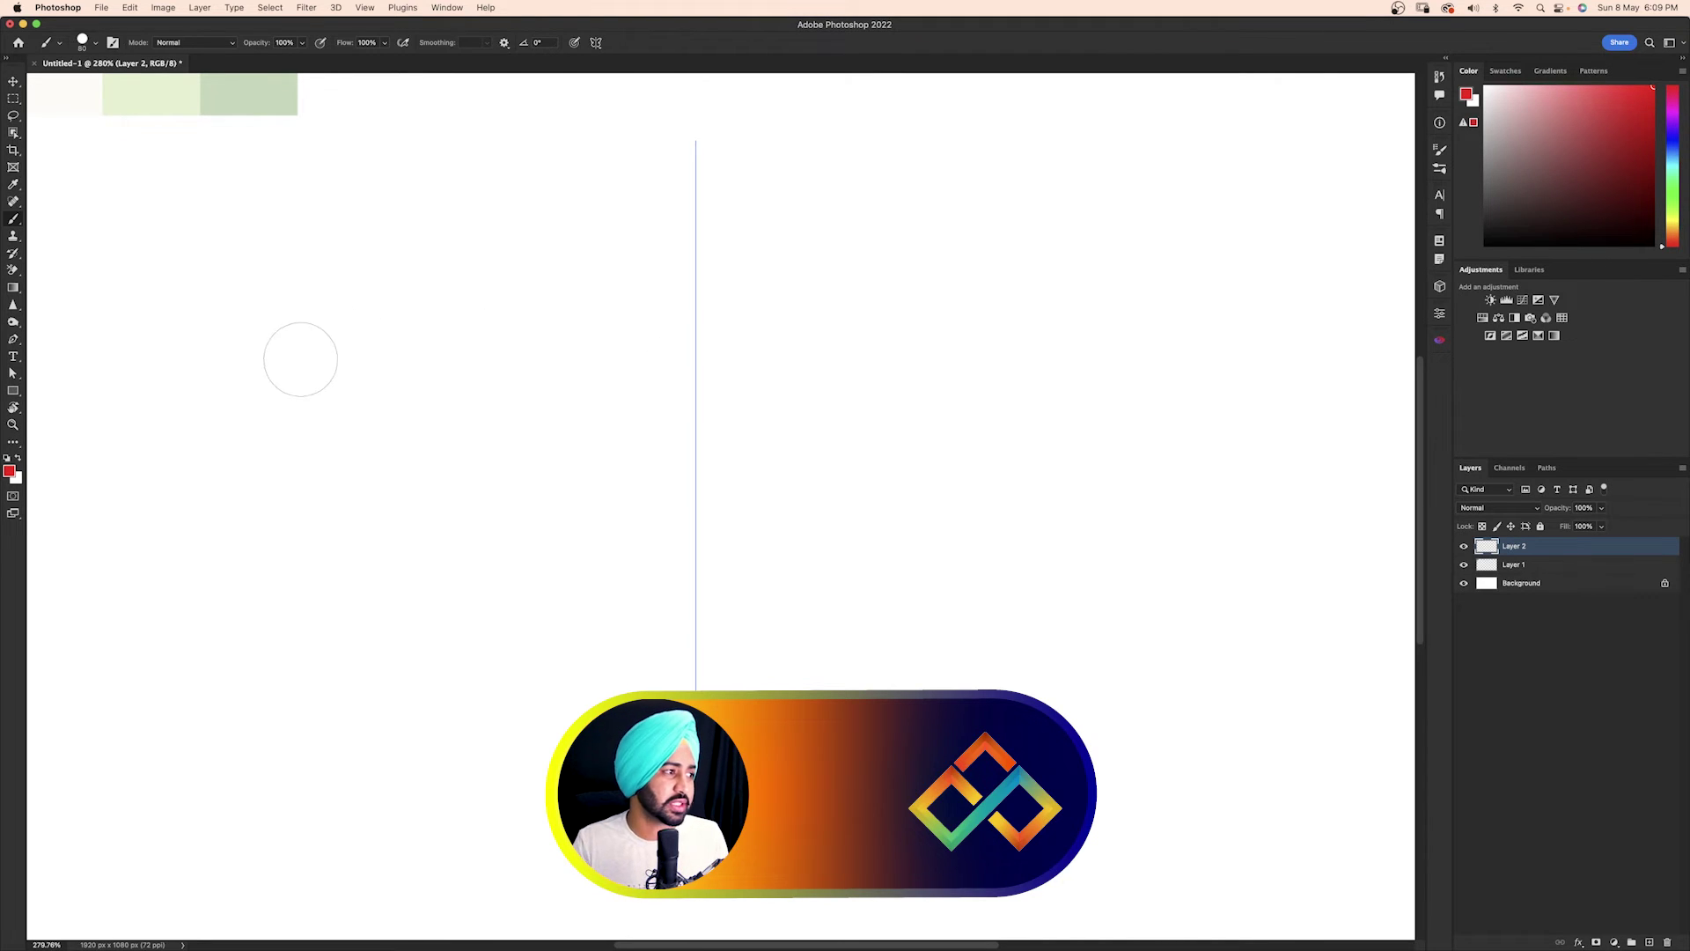
pyautogui.press('[')
pyautogui.press('[')
pyautogui.press('[')
pyautogui.press('[')
# Paint a series of wavy and straight red strokes mirrored about the vertical axis and undo them all
pyautogui.moveTo(435, 487); pyautogui.dragTo(683, 361)
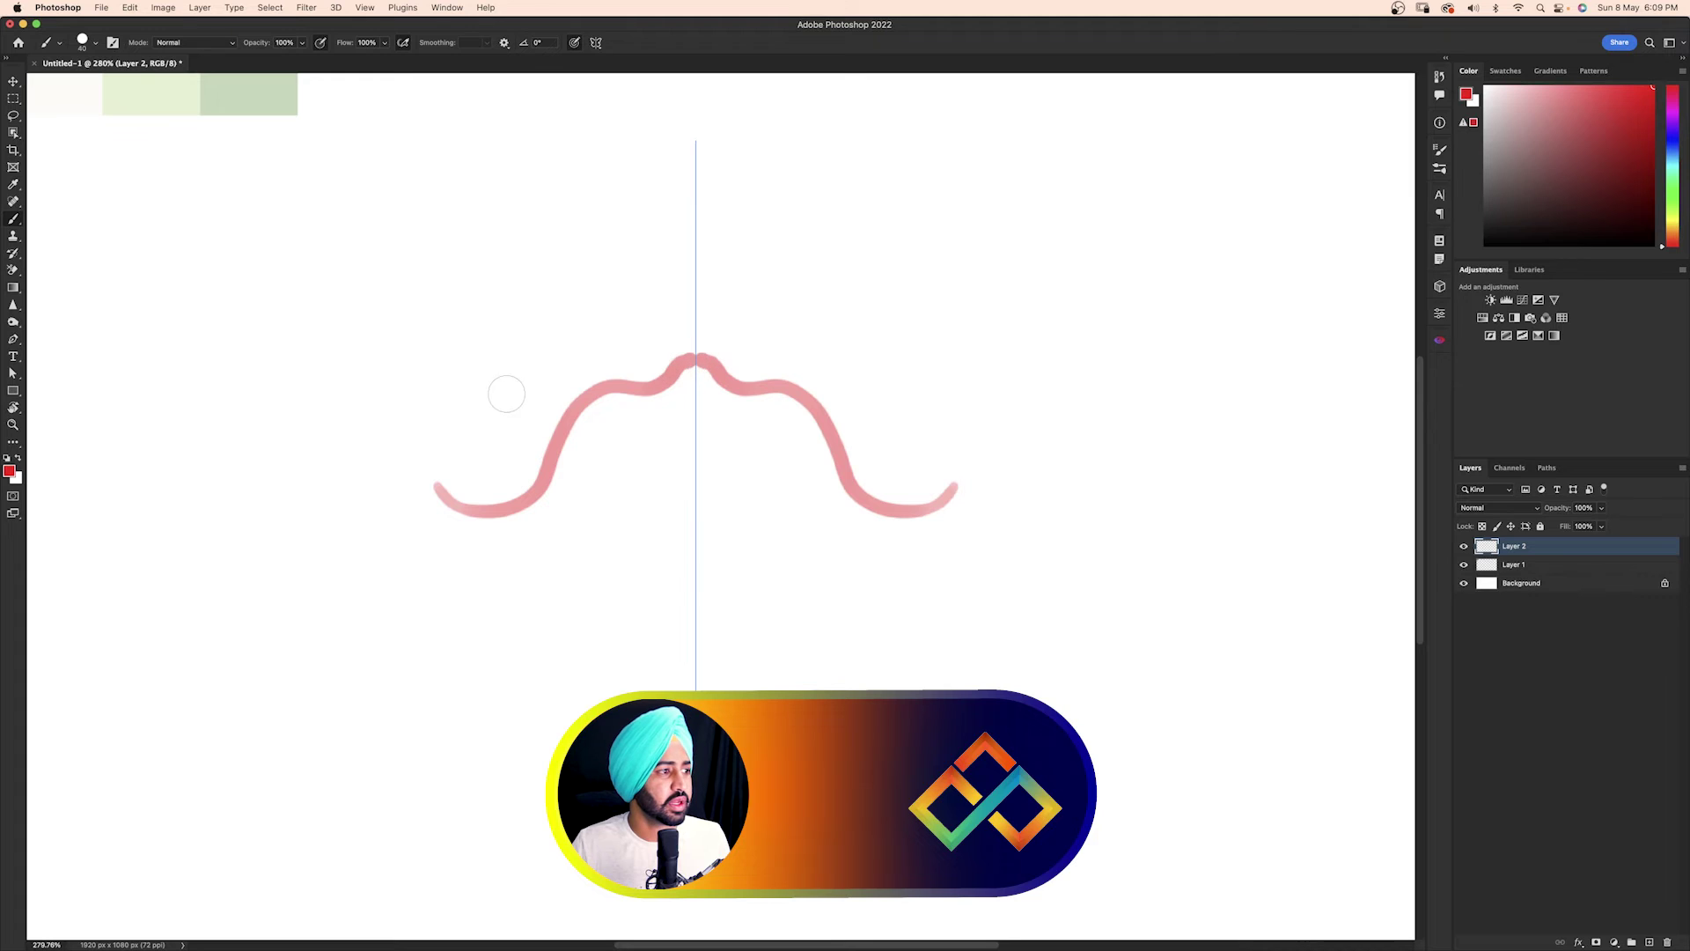
pyautogui.moveTo(458, 432)
pyautogui.mouseDown()
pyautogui.moveTo(548, 328)
pyautogui.moveTo(627, 306)
pyautogui.moveTo(686, 275)
pyautogui.mouseUp()
pyautogui.moveTo(471, 604); pyautogui.dragTo(686, 493)
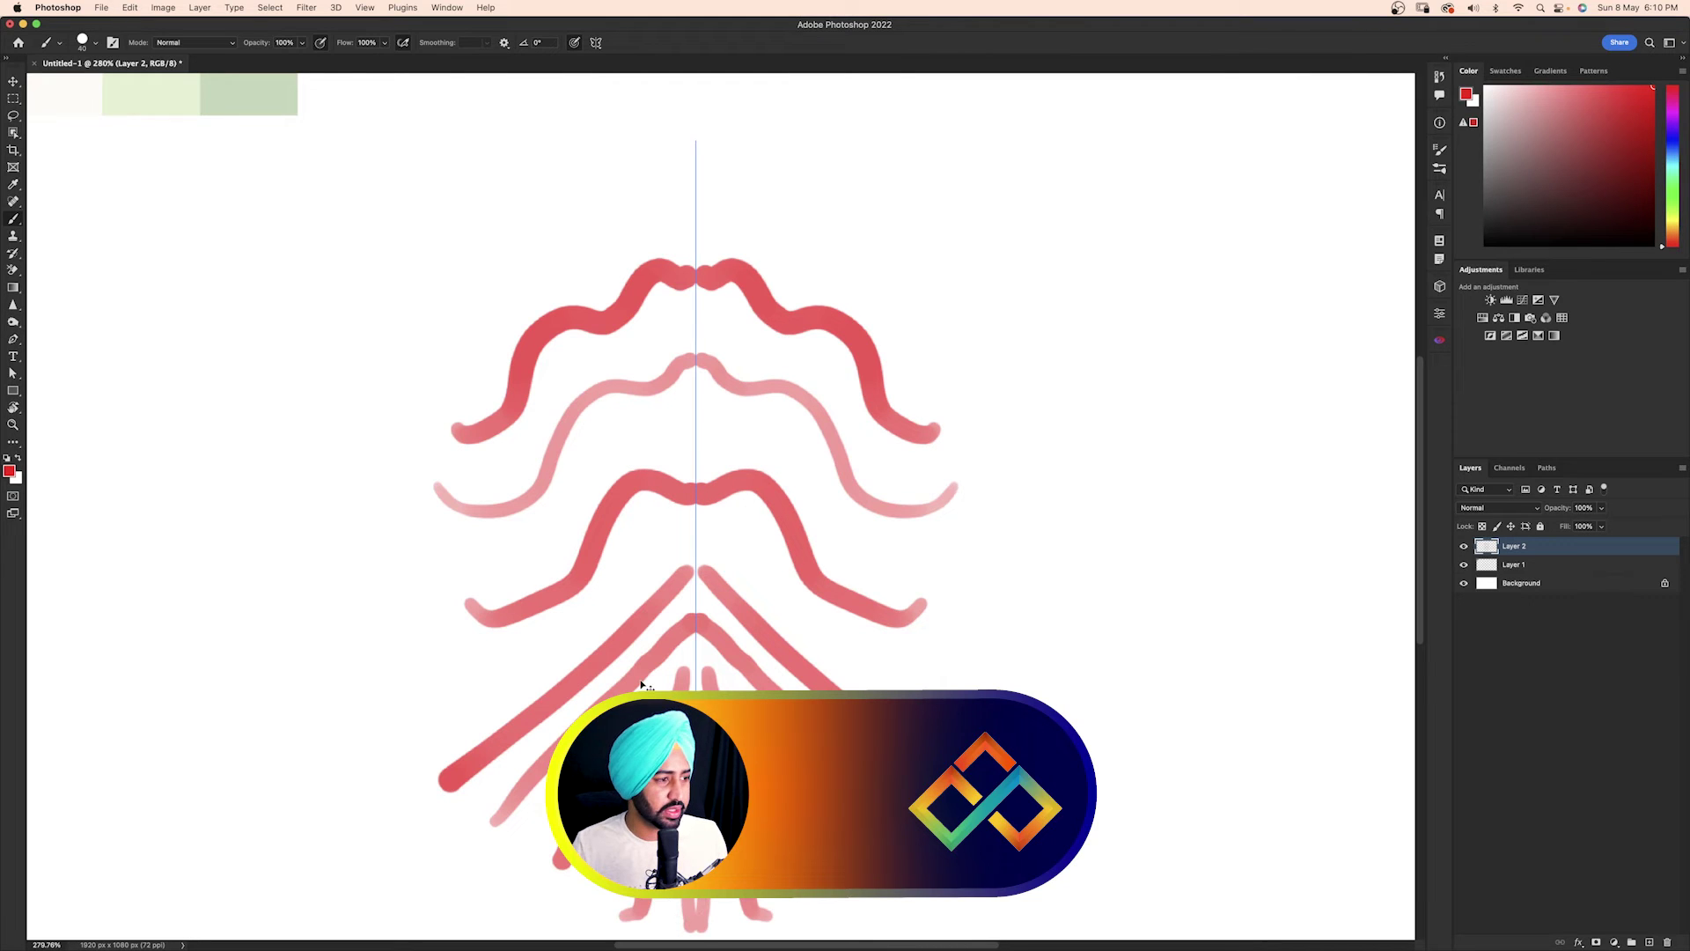
pyautogui.press('super+z')
pyautogui.press('super+z')
pyautogui.press('super+z')
pyautogui.press('super+z')
pyautogui.press('super+z')
pyautogui.press('super+z')
pyautogui.press('super+z')
pyautogui.press('super+z')
pyautogui.press('super+z')
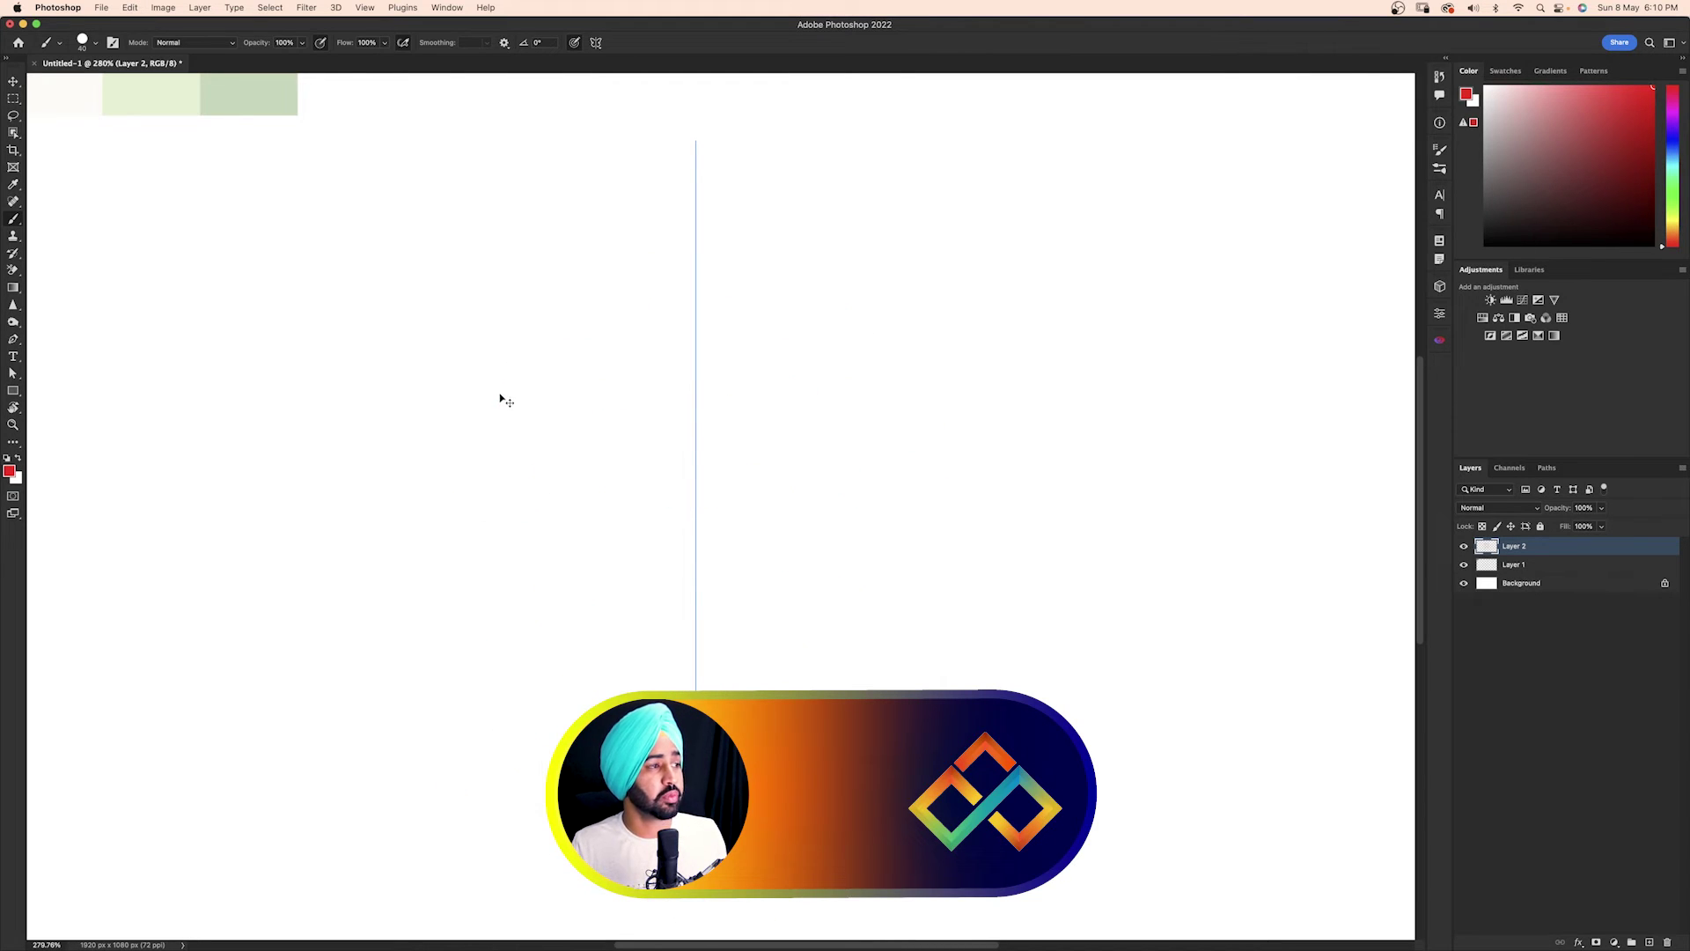
# Switch the paint symmetry to Dual Axis, try mirrored strokes near the centre, and undo them
pyautogui.click(595, 43)
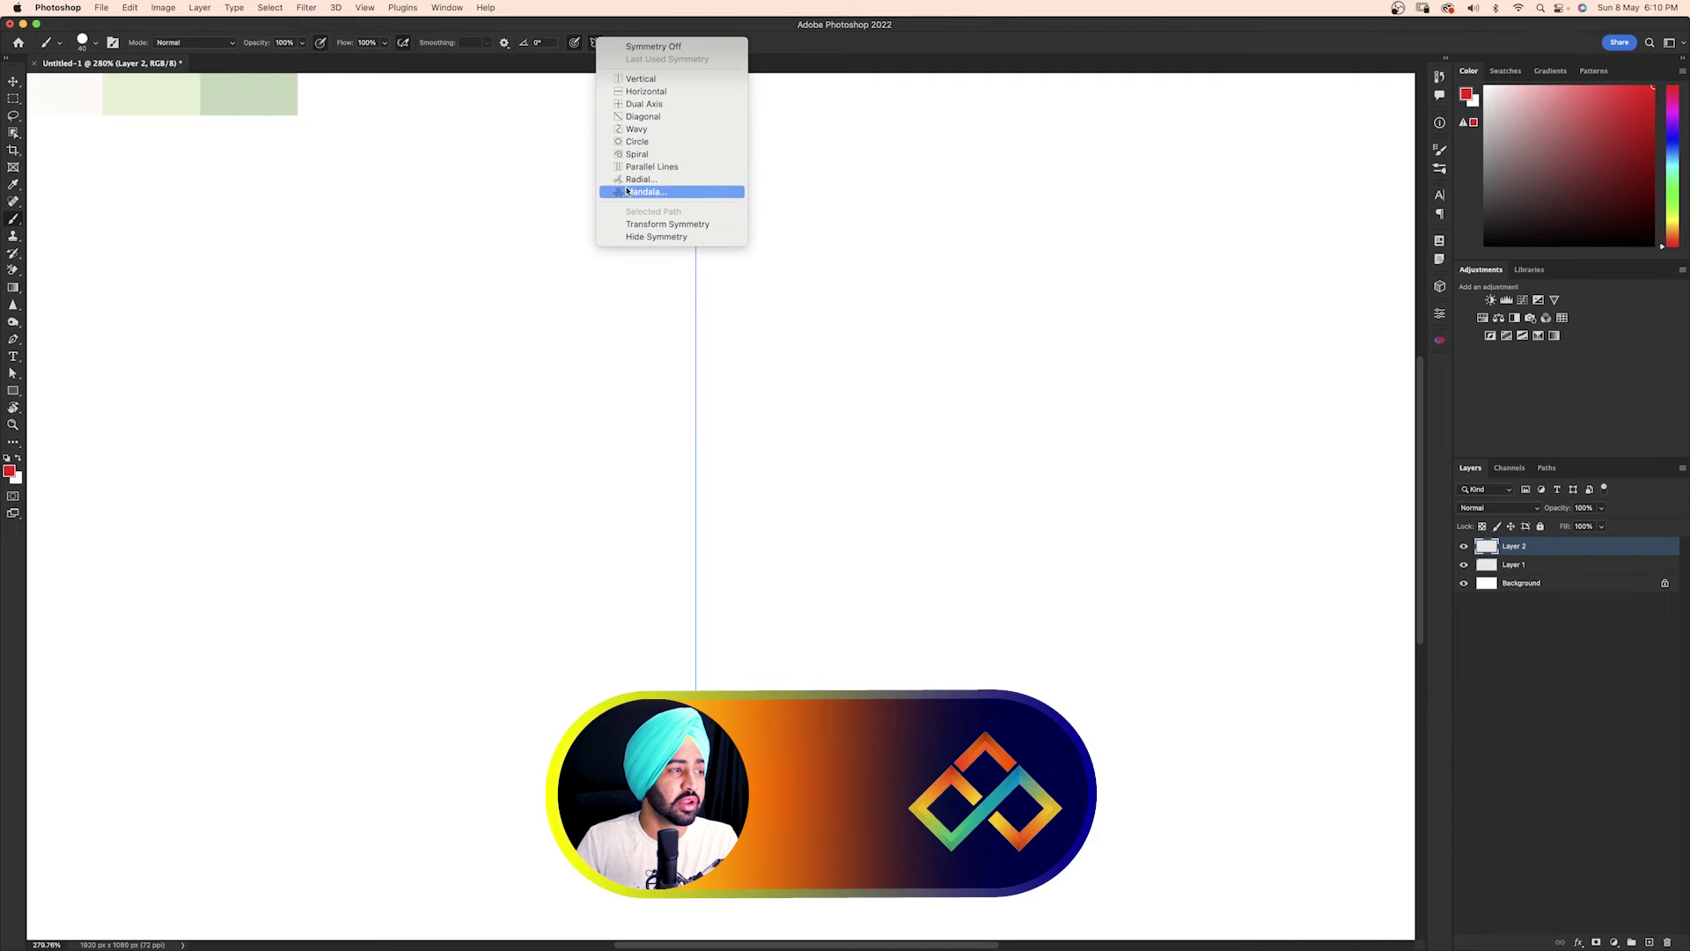
pyautogui.click(634, 105)
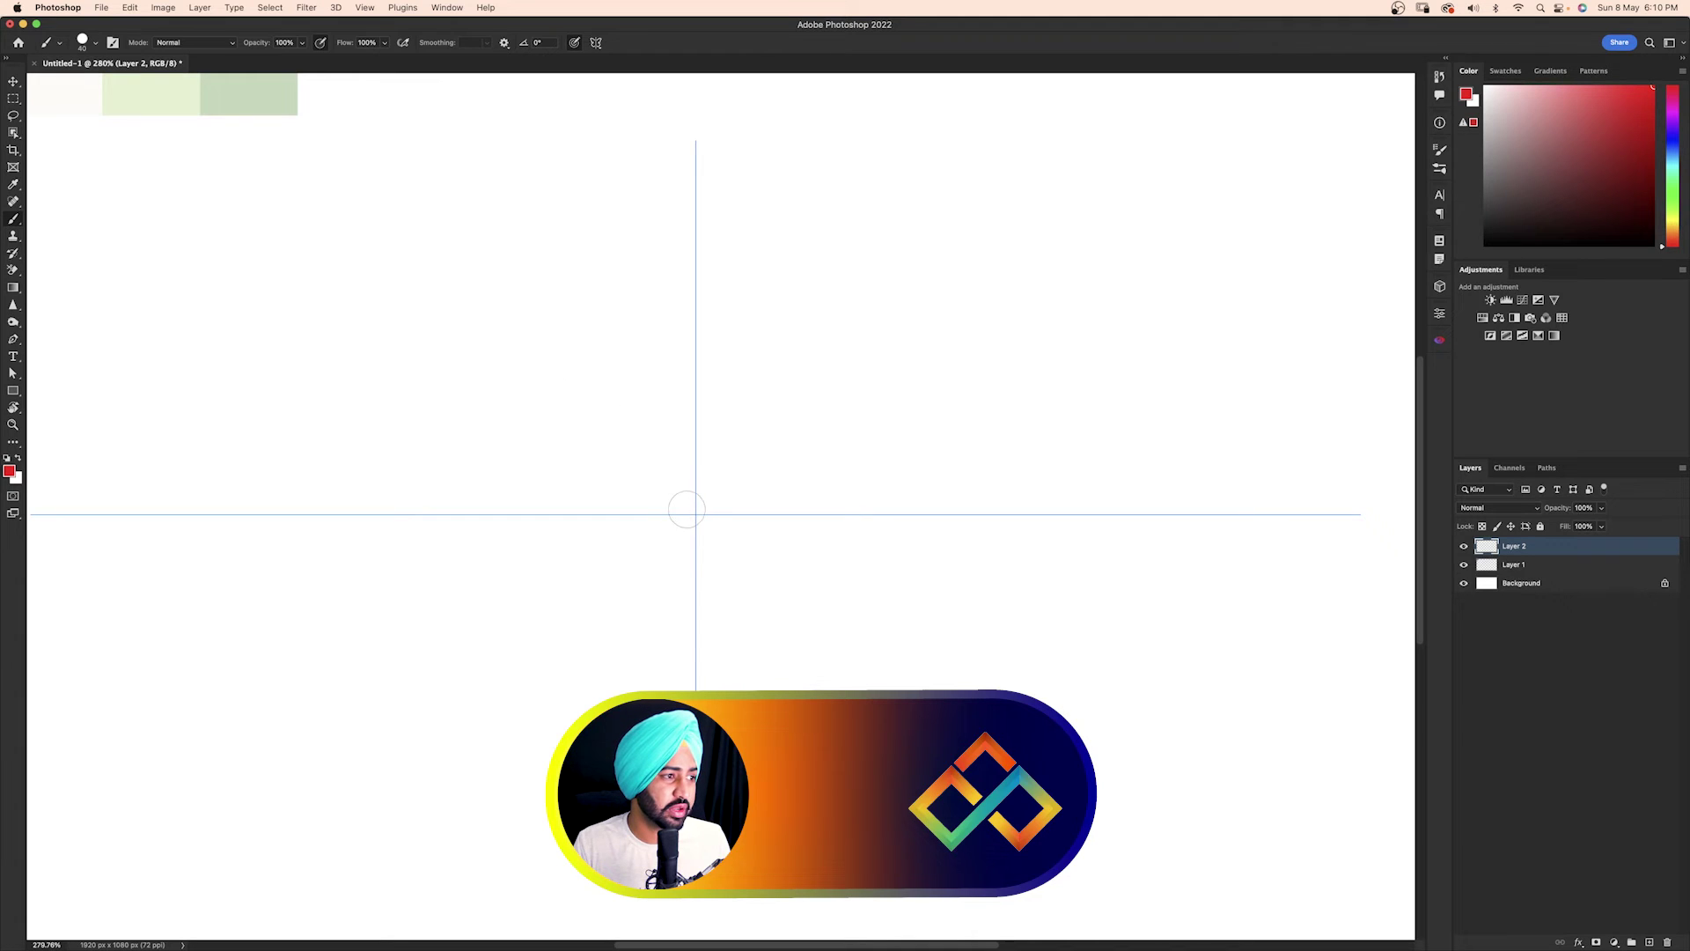
pyautogui.moveTo(690, 510)
pyautogui.mouseDown()
pyautogui.moveTo(605, 472)
pyautogui.moveTo(565, 510)
pyautogui.moveTo(575, 445)
pyautogui.moveTo(673, 429)
pyautogui.moveTo(628, 391)
pyautogui.moveTo(515, 419)
pyautogui.moveTo(487, 484)
pyautogui.moveTo(437, 427)
pyautogui.moveTo(483, 352)
pyautogui.moveTo(590, 357)
pyautogui.moveTo(598, 278)
pyautogui.moveTo(485, 298)
pyautogui.moveTo(450, 222)
pyautogui.moveTo(572, 204)
pyautogui.mouseUp()
pyautogui.press('super+z')
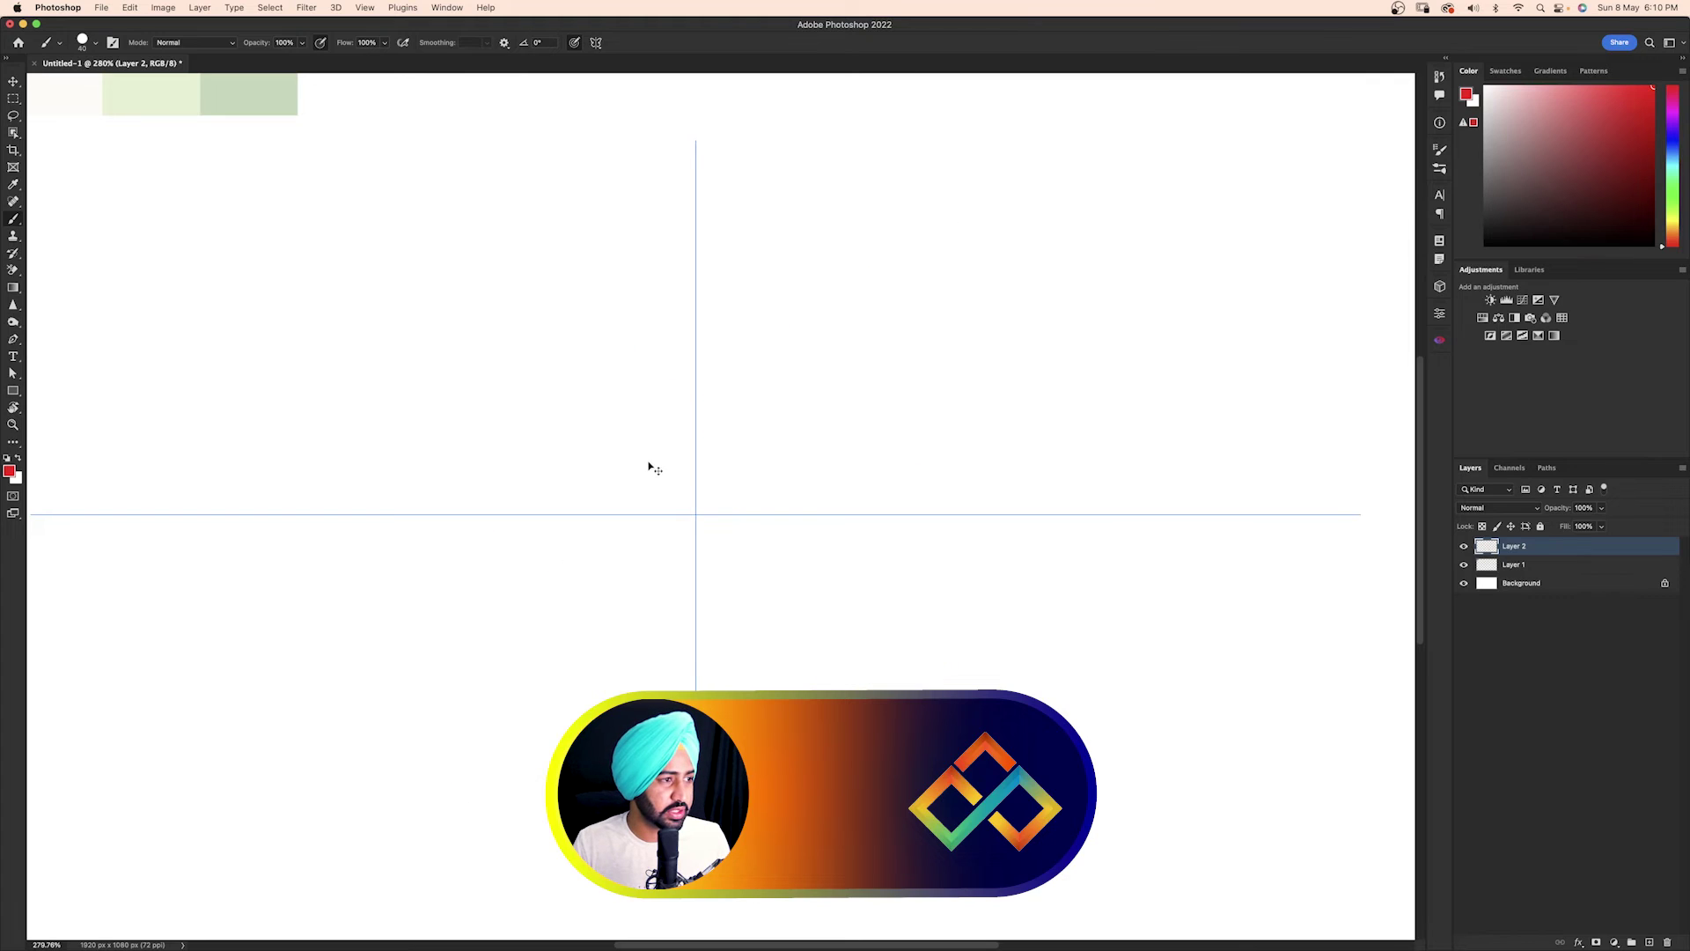
pyautogui.moveTo(601, 501)
pyautogui.mouseDown()
pyautogui.moveTo(700, 428)
pyautogui.moveTo(608, 409)
pyautogui.moveTo(510, 506)
pyautogui.mouseUp()
pyautogui.press('super+z')
# Switch the paint symmetry to Radial with five segments and apply it
pyautogui.click(596, 43)
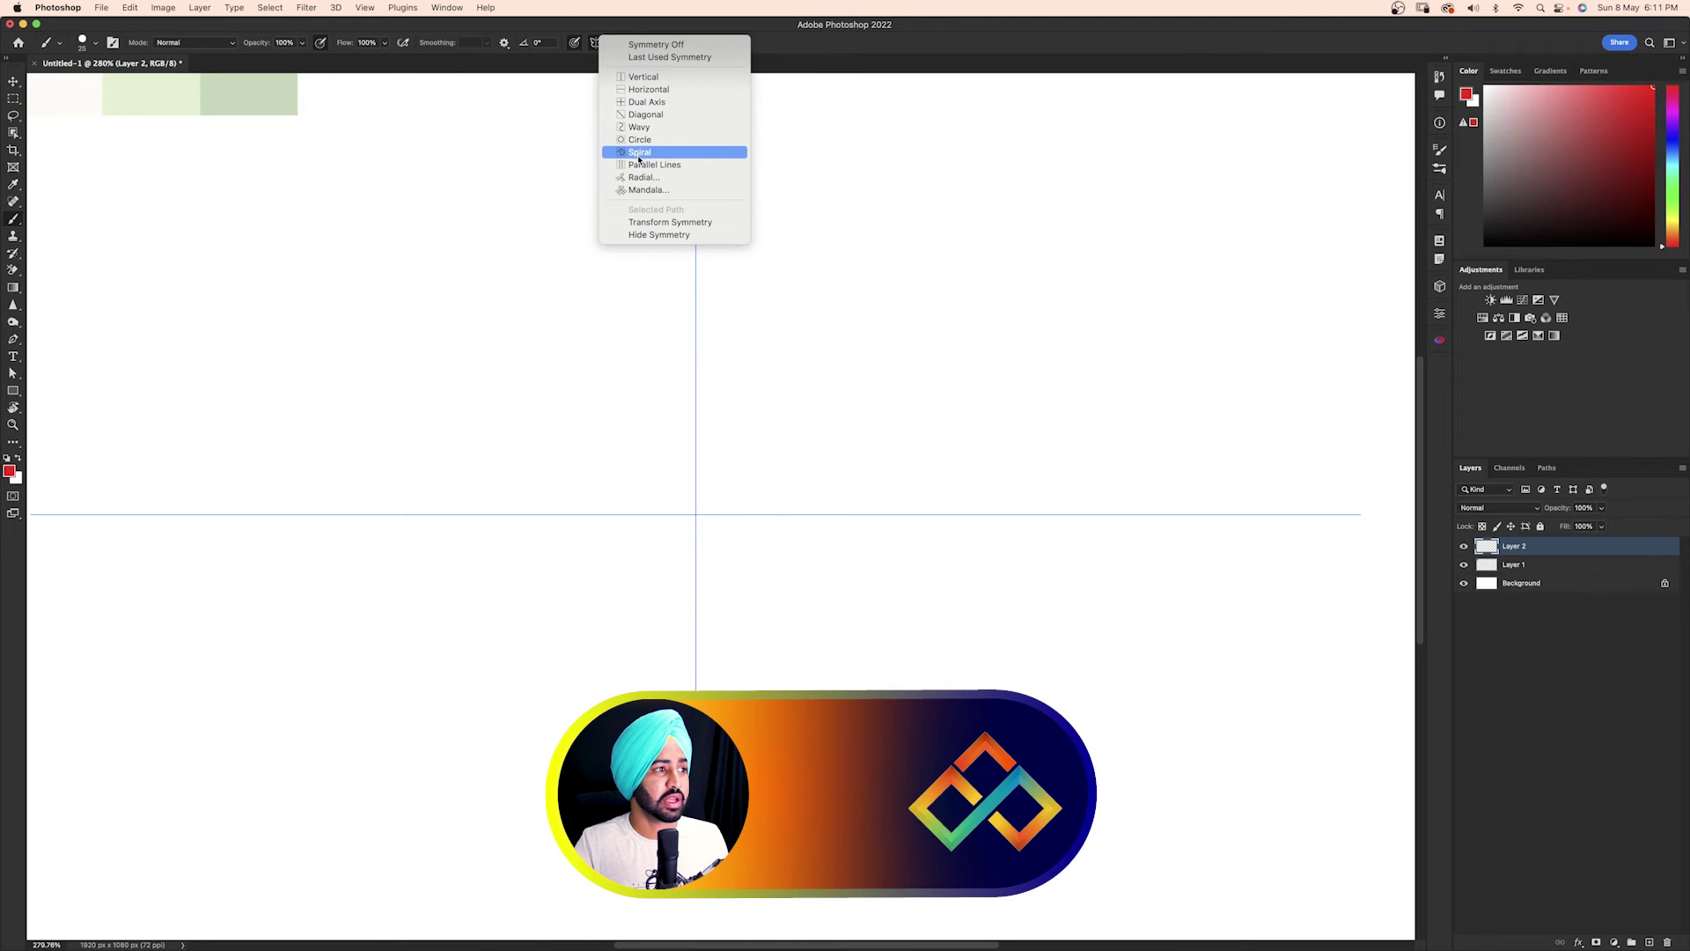
pyautogui.click(643, 177)
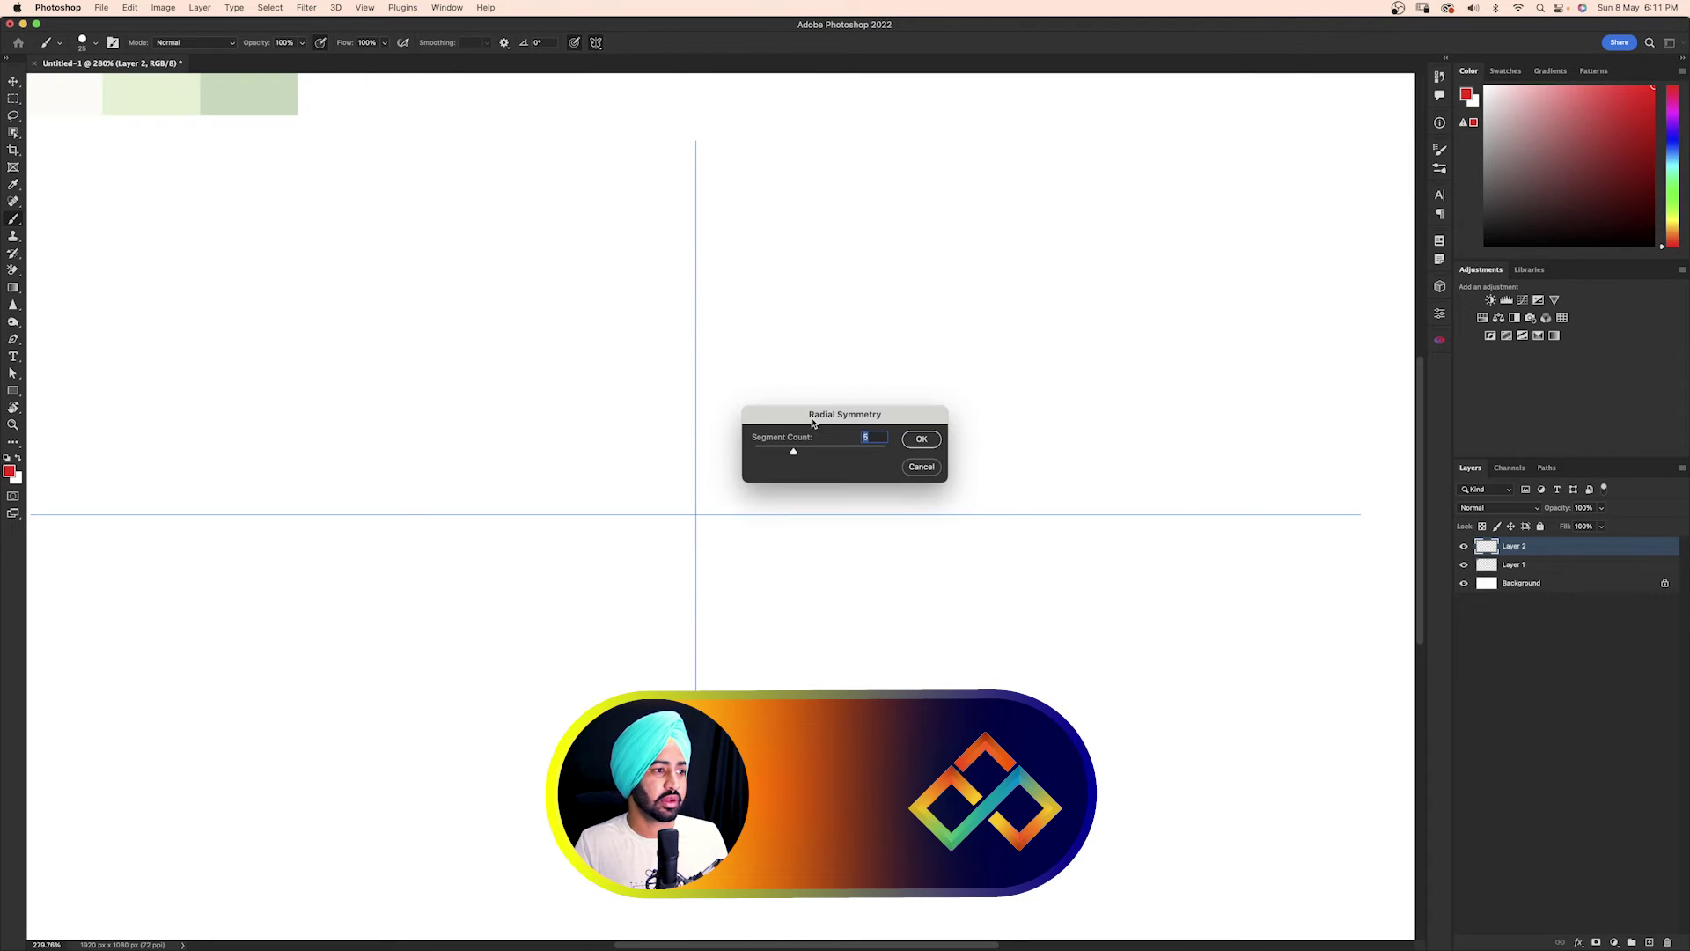
pyautogui.click(920, 440)
pyautogui.press('Return')
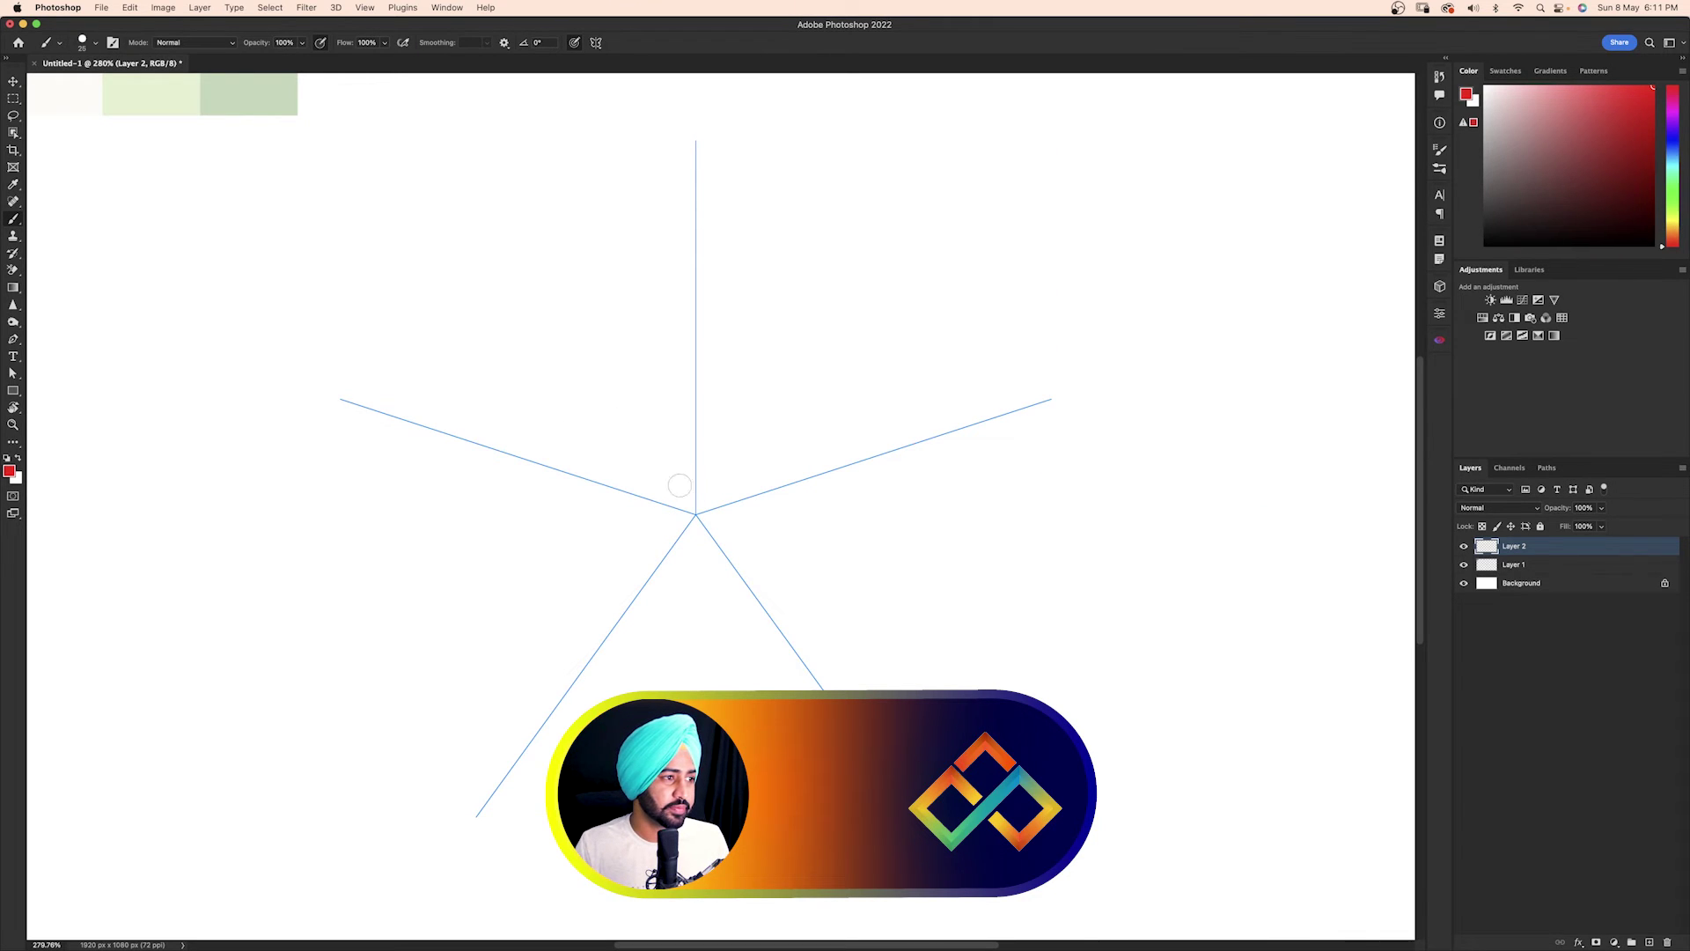
# Paint concentric red arcs outward from the centre within the radial symmetry segments and undo them all
pyautogui.moveTo(689, 456)
pyautogui.mouseDown()
pyautogui.moveTo(649, 449)
pyautogui.moveTo(622, 482)
pyautogui.moveTo(587, 469)
pyautogui.moveTo(596, 433)
pyautogui.moveTo(646, 416)
pyautogui.moveTo(657, 373)
pyautogui.moveTo(592, 373)
pyautogui.moveTo(532, 412)
pyautogui.mouseUp()
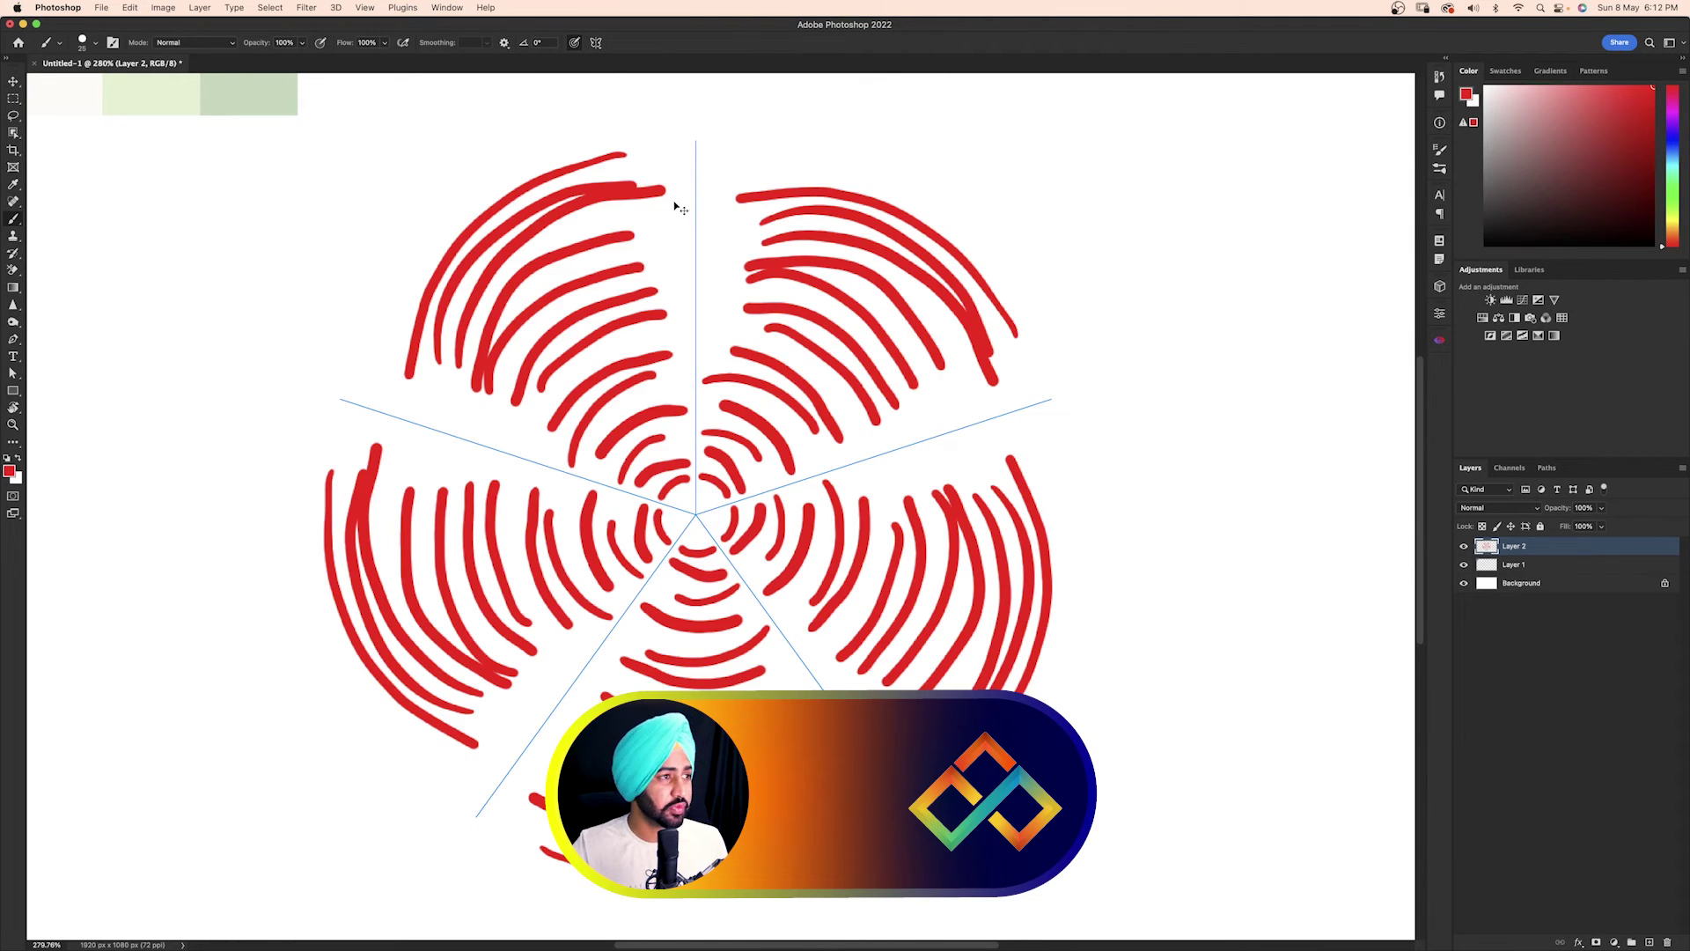
pyautogui.press('super+z')
pyautogui.press('super+z')
pyautogui.press('super+z')
pyautogui.press('super+z')
pyautogui.press('super+z')
pyautogui.press('super+z')
pyautogui.press('super+z')
pyautogui.press('super+z')
pyautogui.press('super+z')
pyautogui.press('super+z')
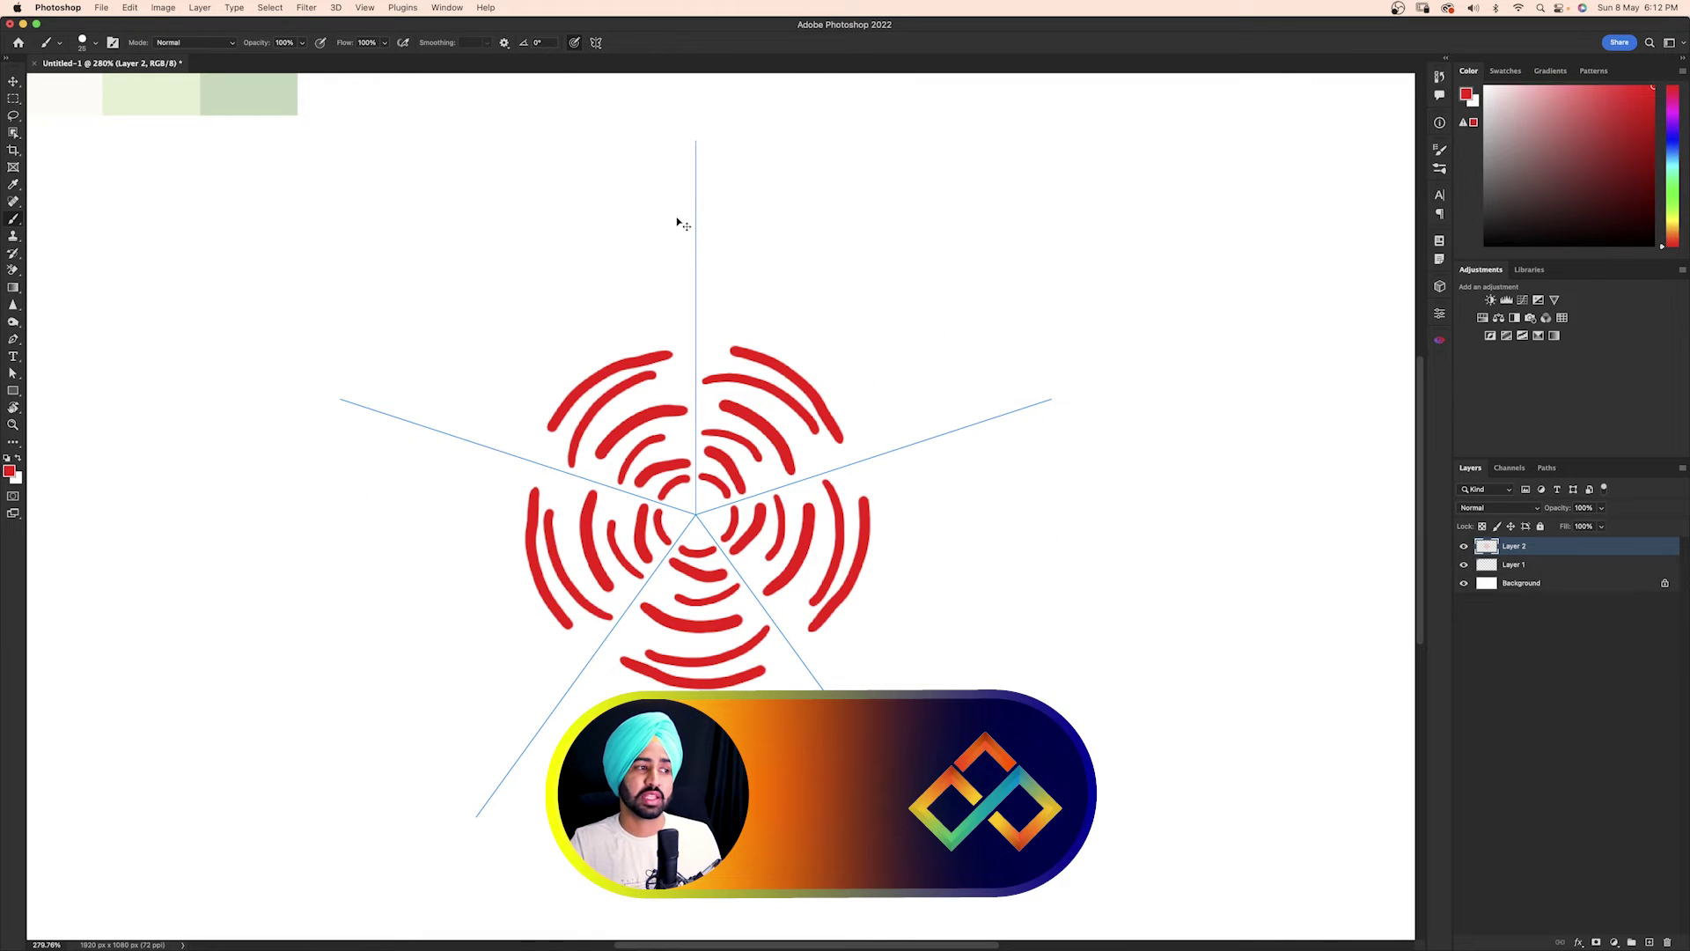
pyautogui.press('super+z')
pyautogui.press('super+z')
pyautogui.press('super+z')
pyautogui.press('super+z')
pyautogui.press('super+z')
pyautogui.press('super+z')
pyautogui.press('super+z')
pyautogui.press('super+z')
pyautogui.press('super+z')
pyautogui.press('super+z')
pyautogui.press('super+z')
pyautogui.press('super+z')
pyautogui.press('super+z')
pyautogui.press('super+z')
pyautogui.press('super+z')
pyautogui.press('super+z')
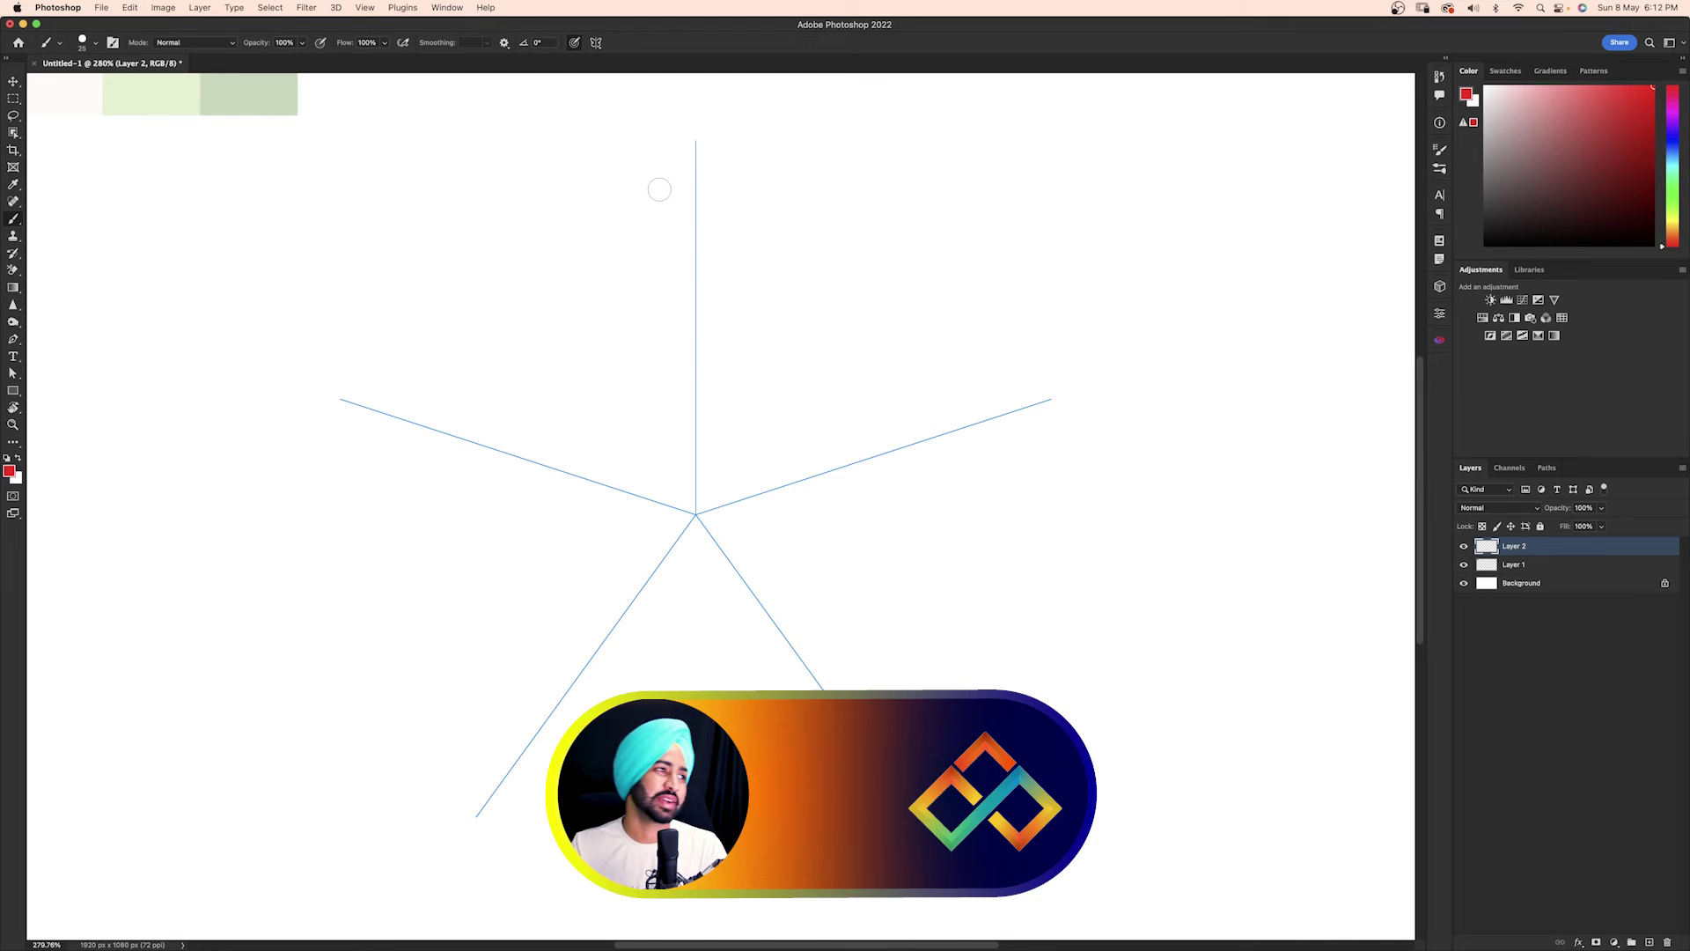
# Turn off the paint symmetry and look over the available symmetry types, including Mandala
pyautogui.click(595, 42)
pyautogui.click(652, 53)
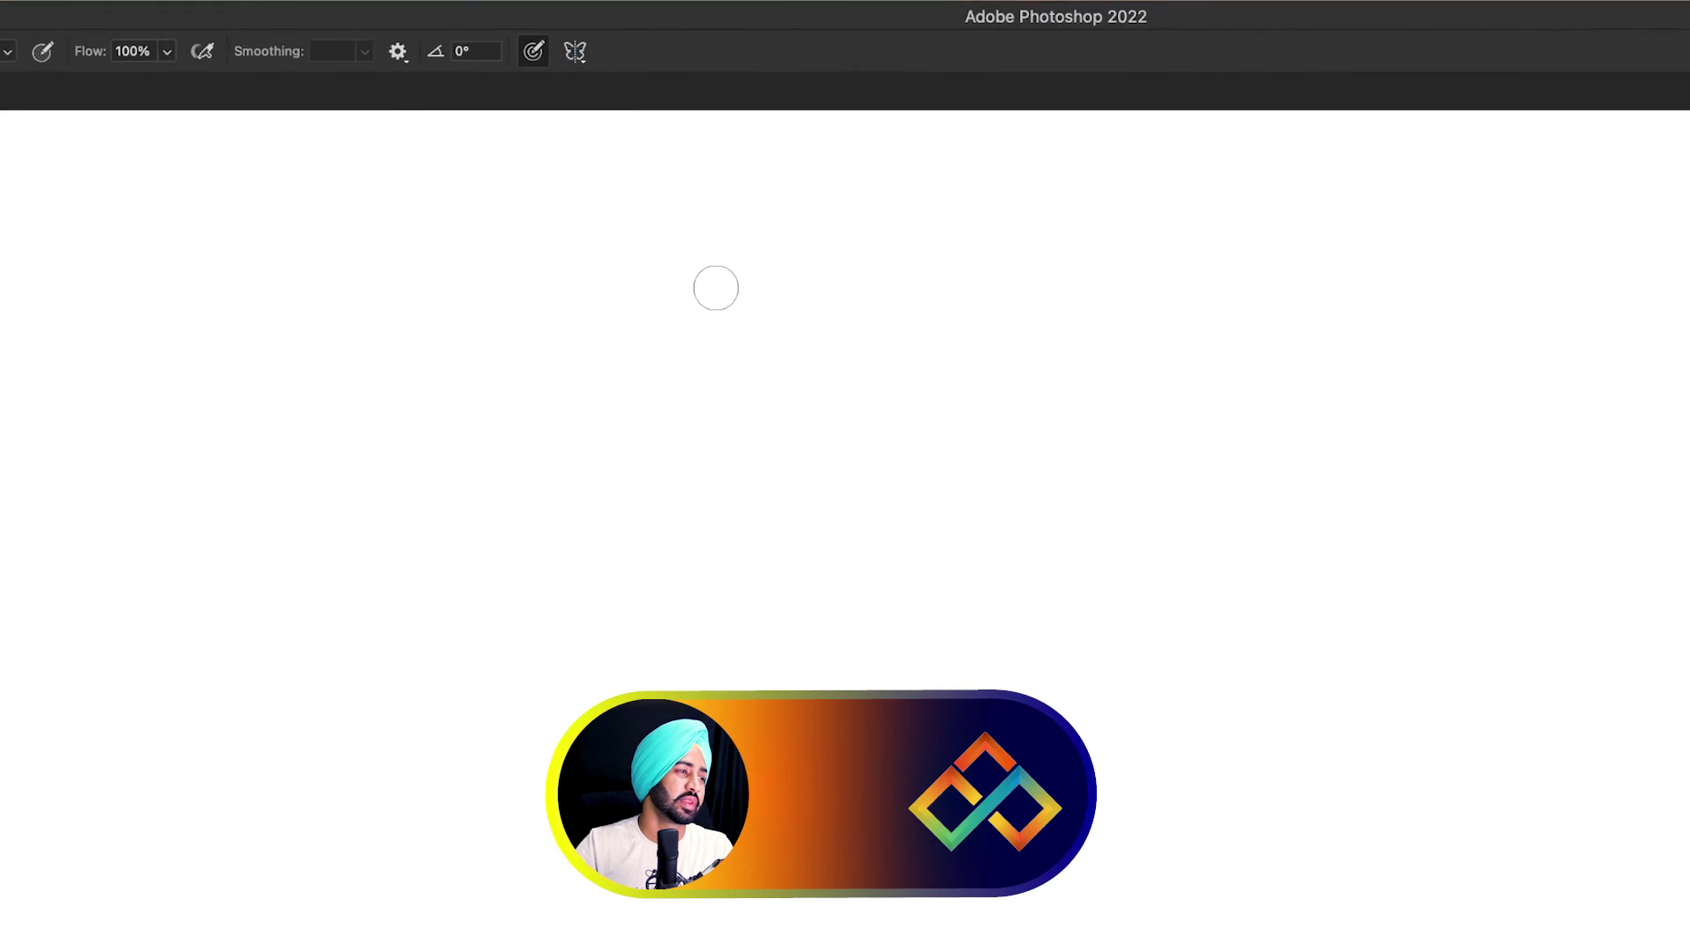
pyautogui.click(595, 42)
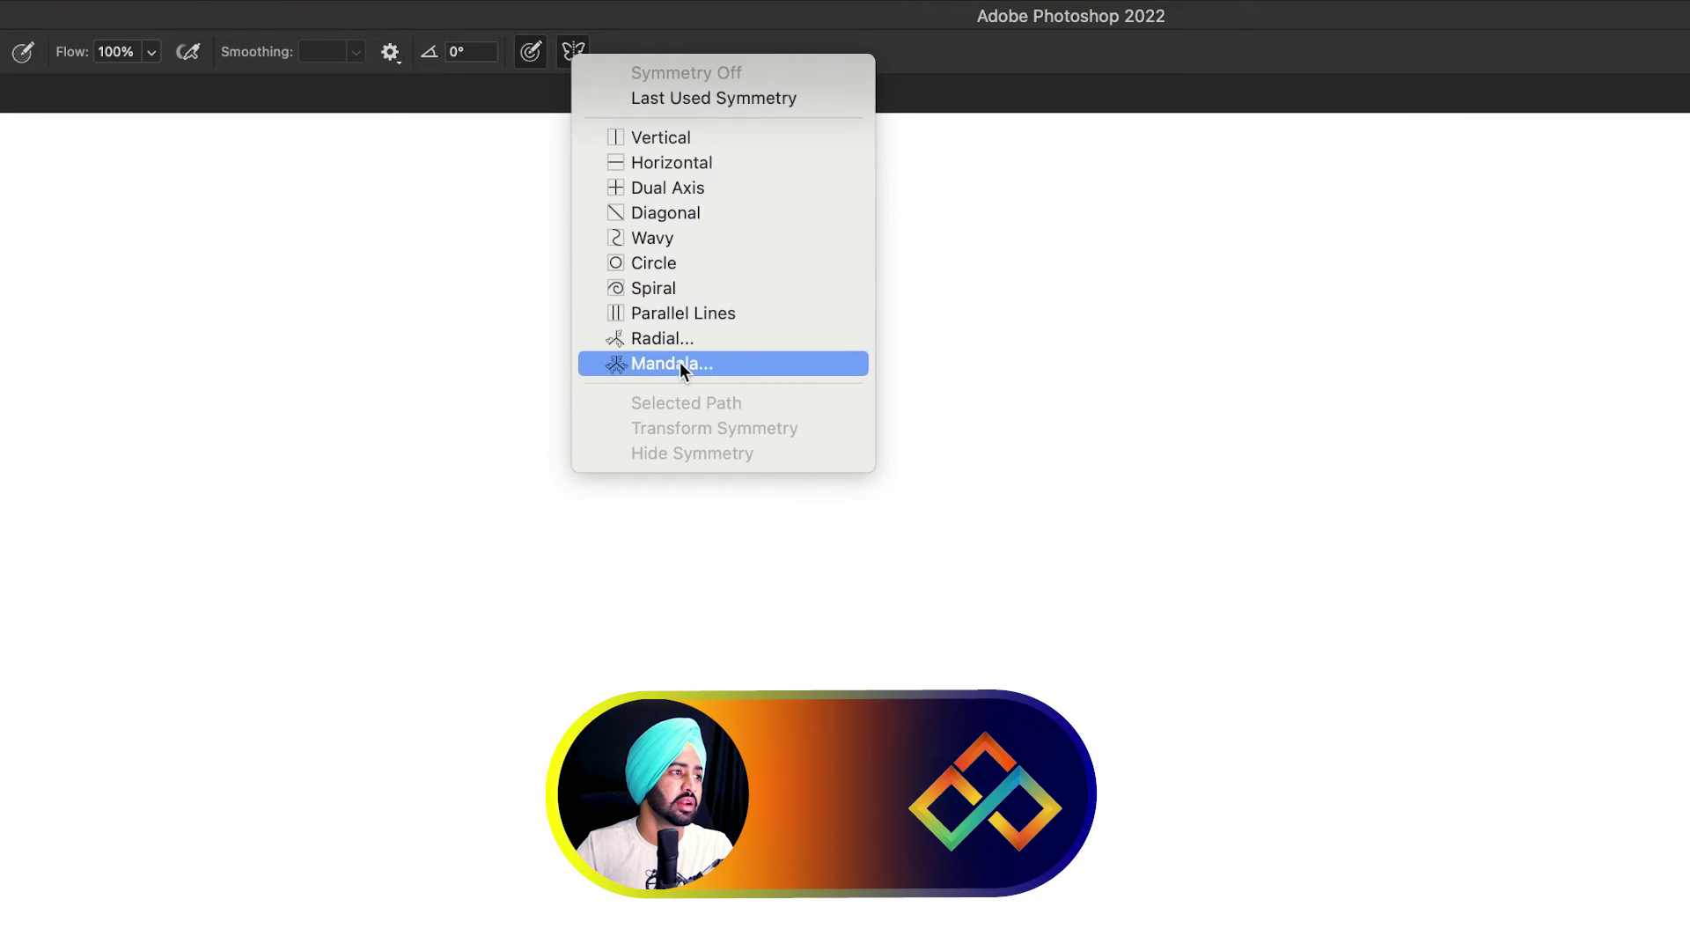
pyautogui.click(679, 362)
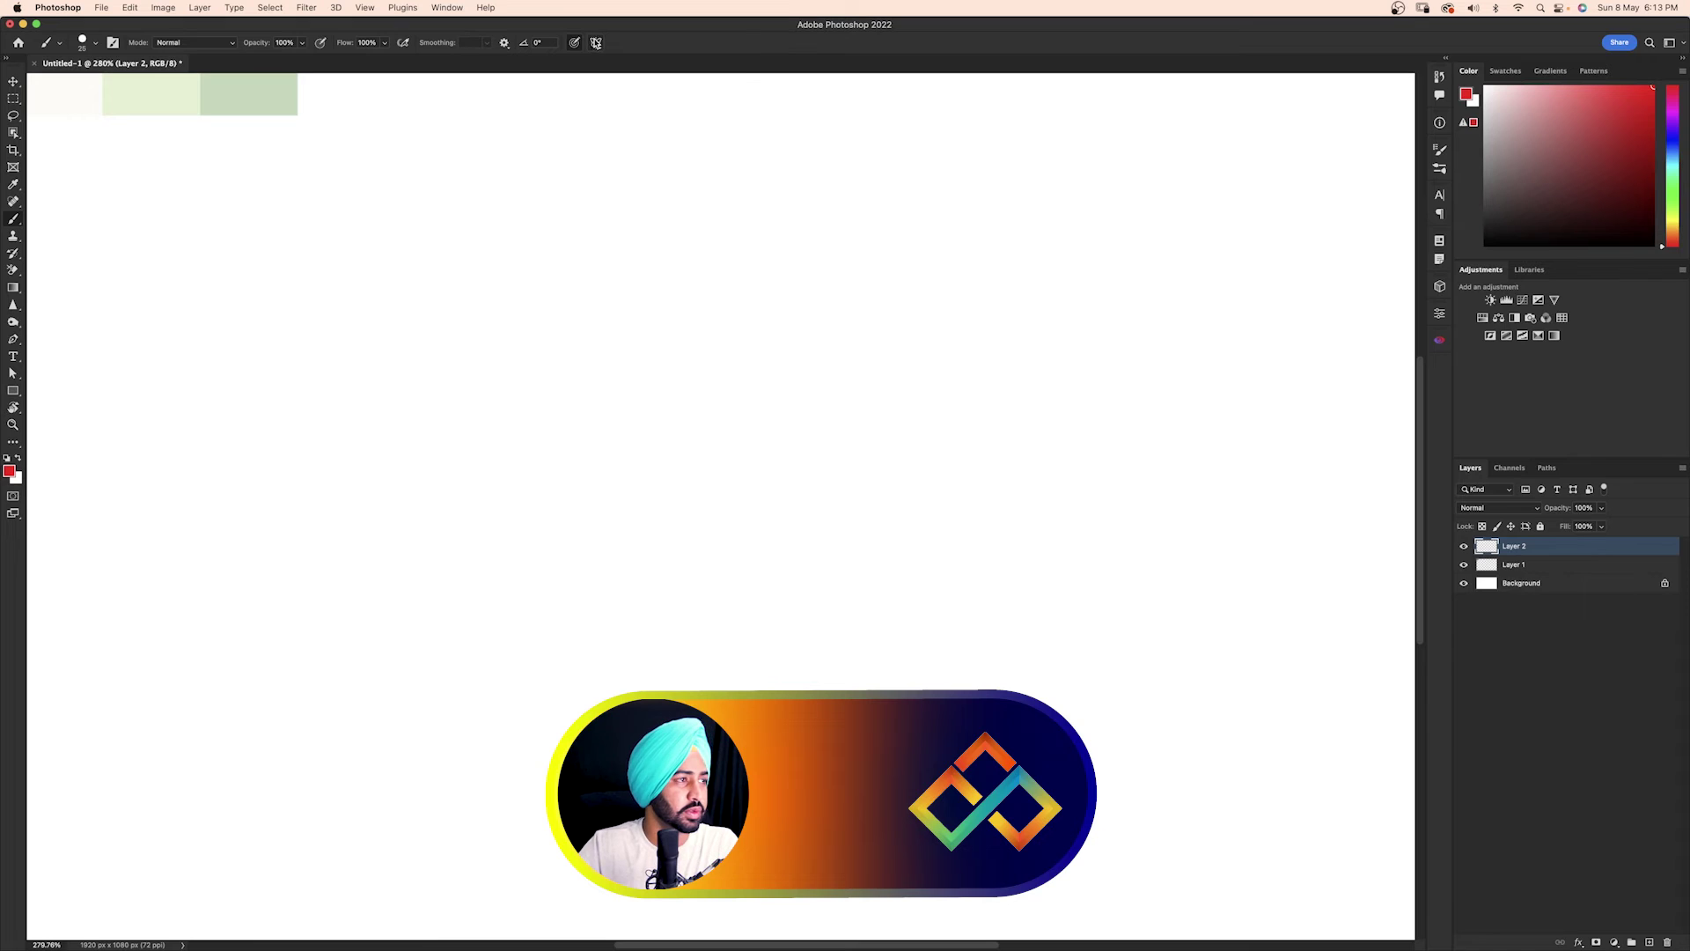
pyautogui.click(596, 43)
pyautogui.click(596, 43)
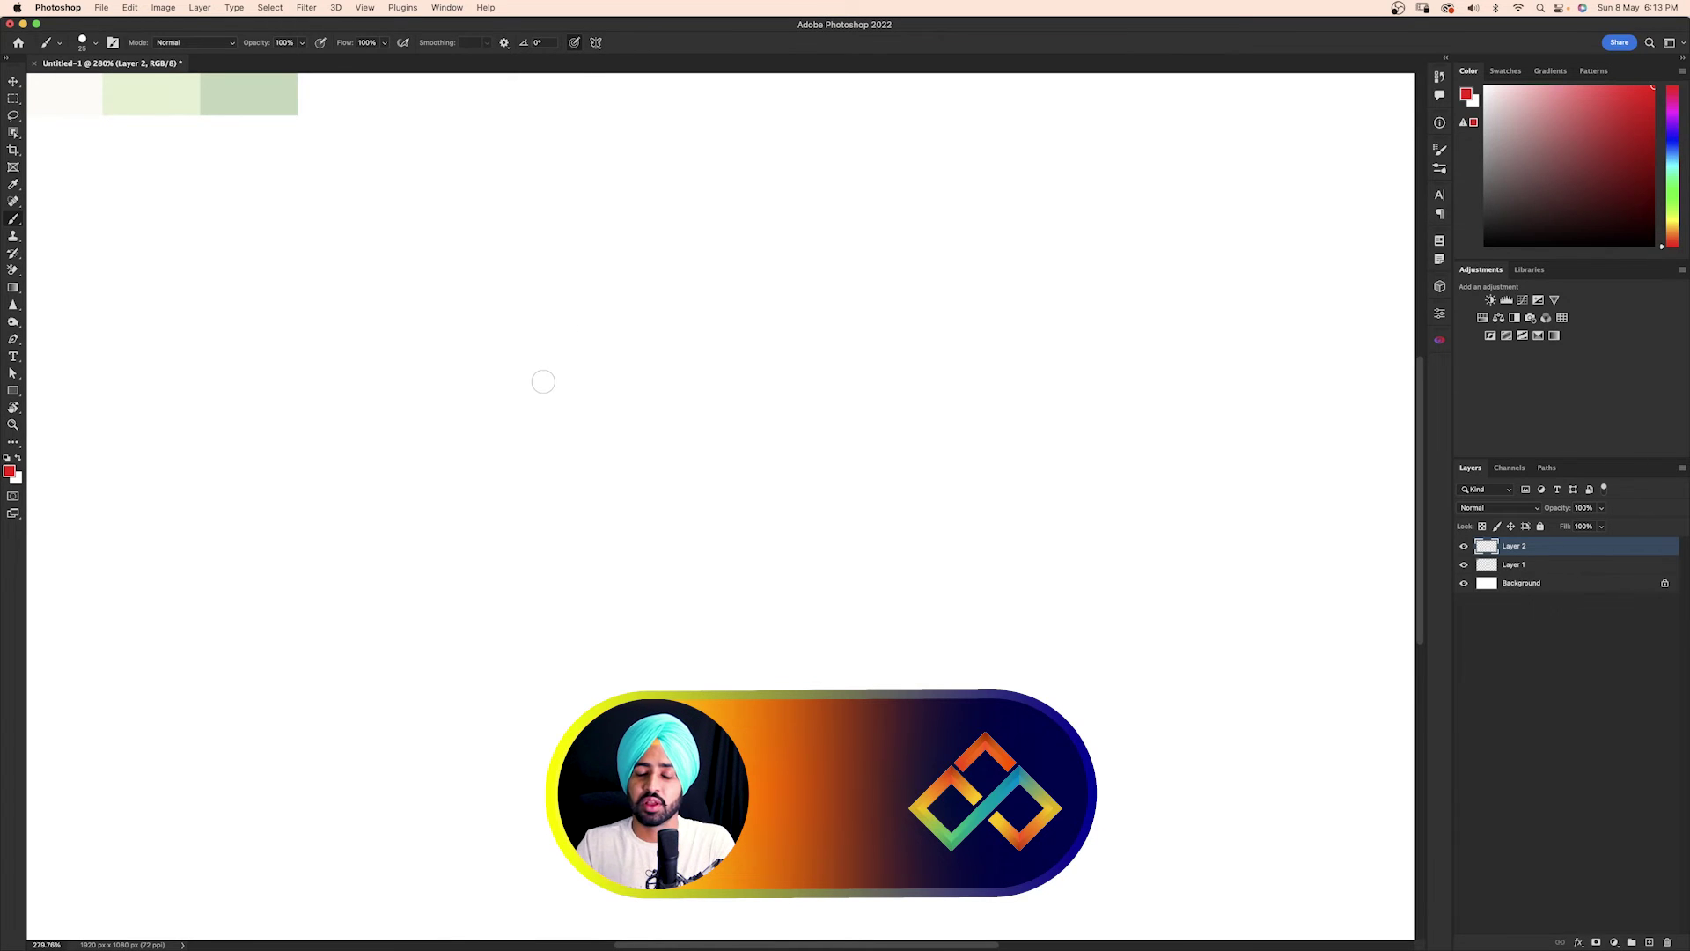
# Import the Fall-2021.abr brush file from Downloads into the brush presets
pyautogui.rightClick(560, 249)
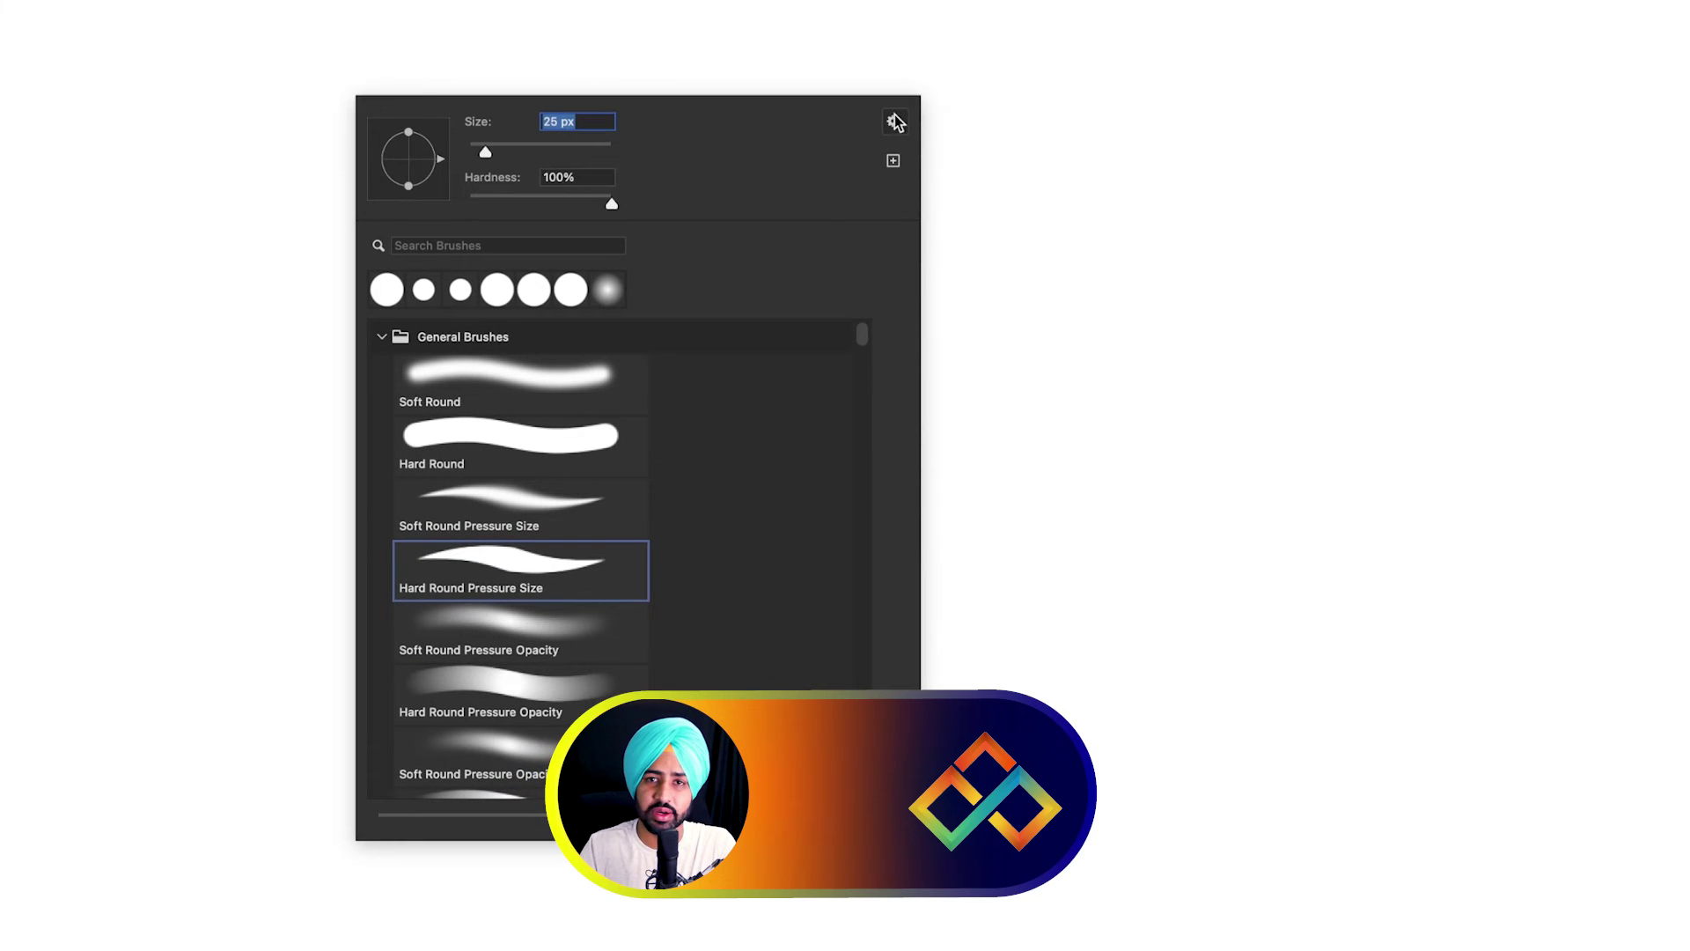
pyautogui.click(895, 121)
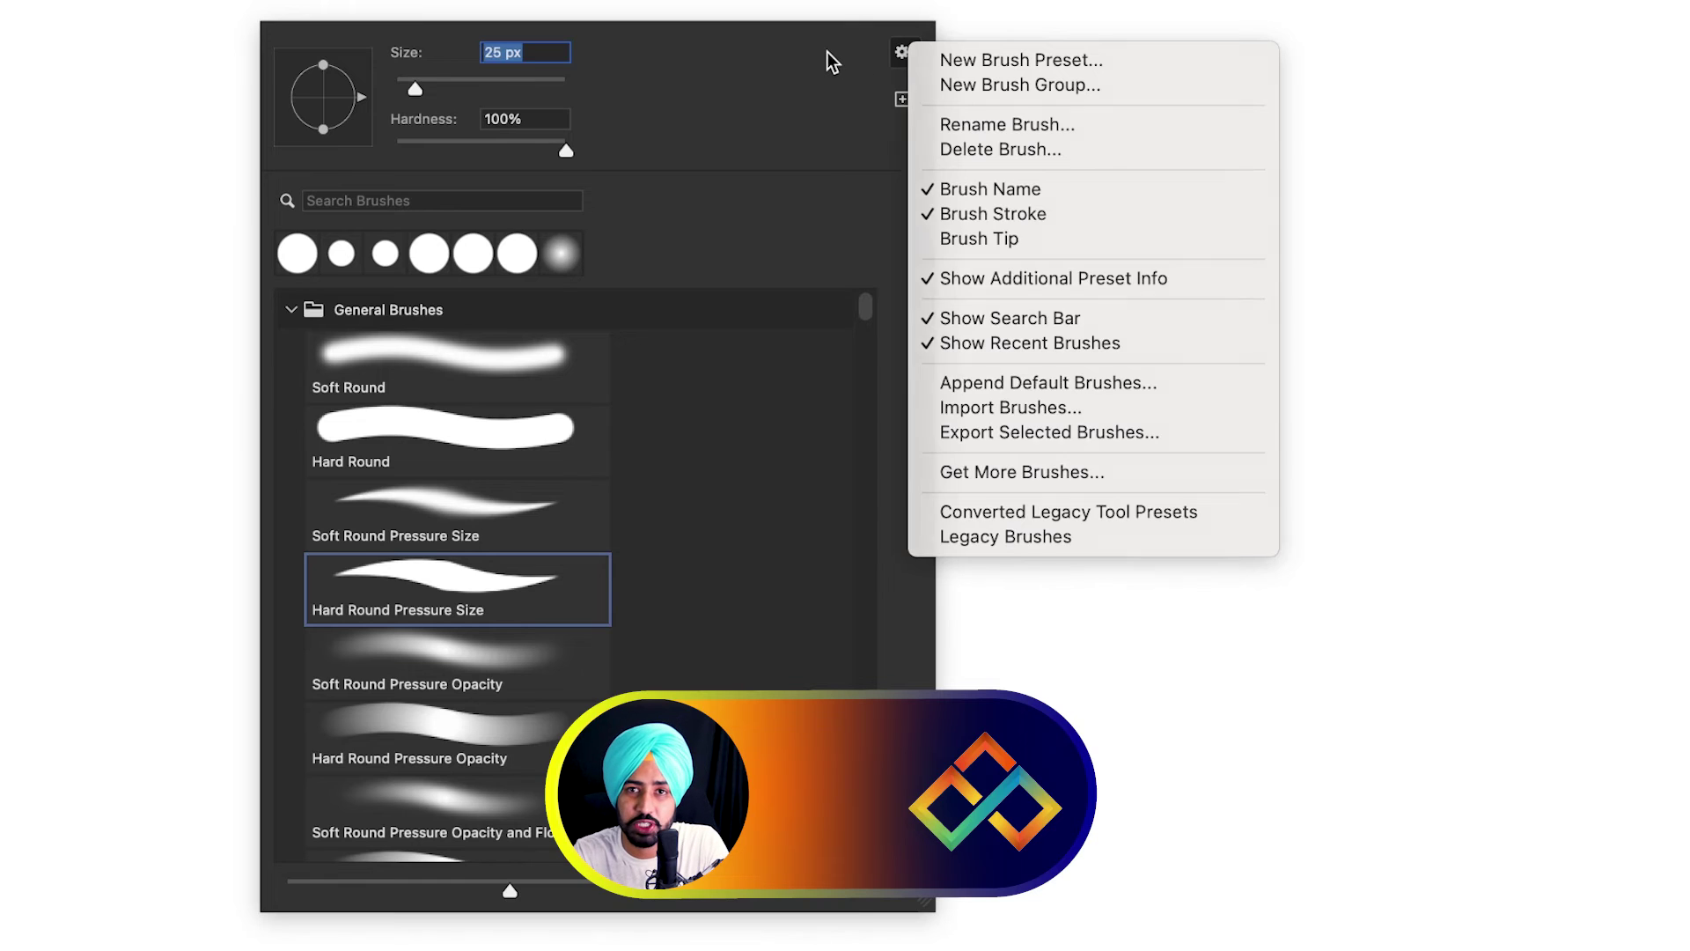
pyautogui.click(827, 51)
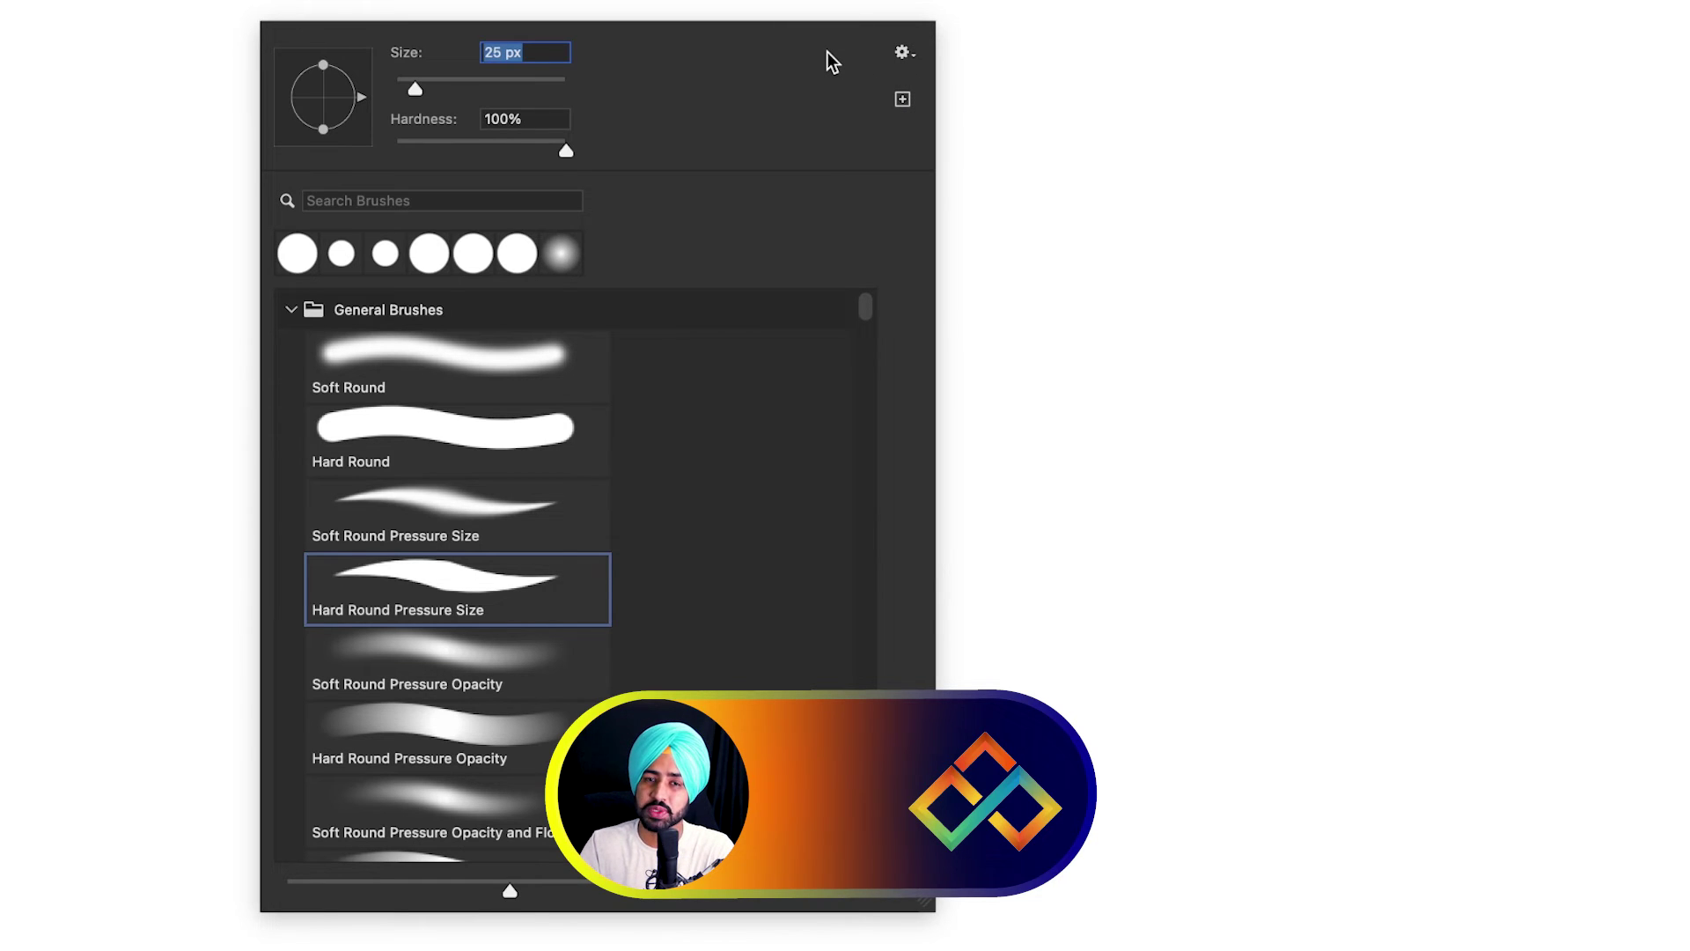
pyautogui.click(902, 53)
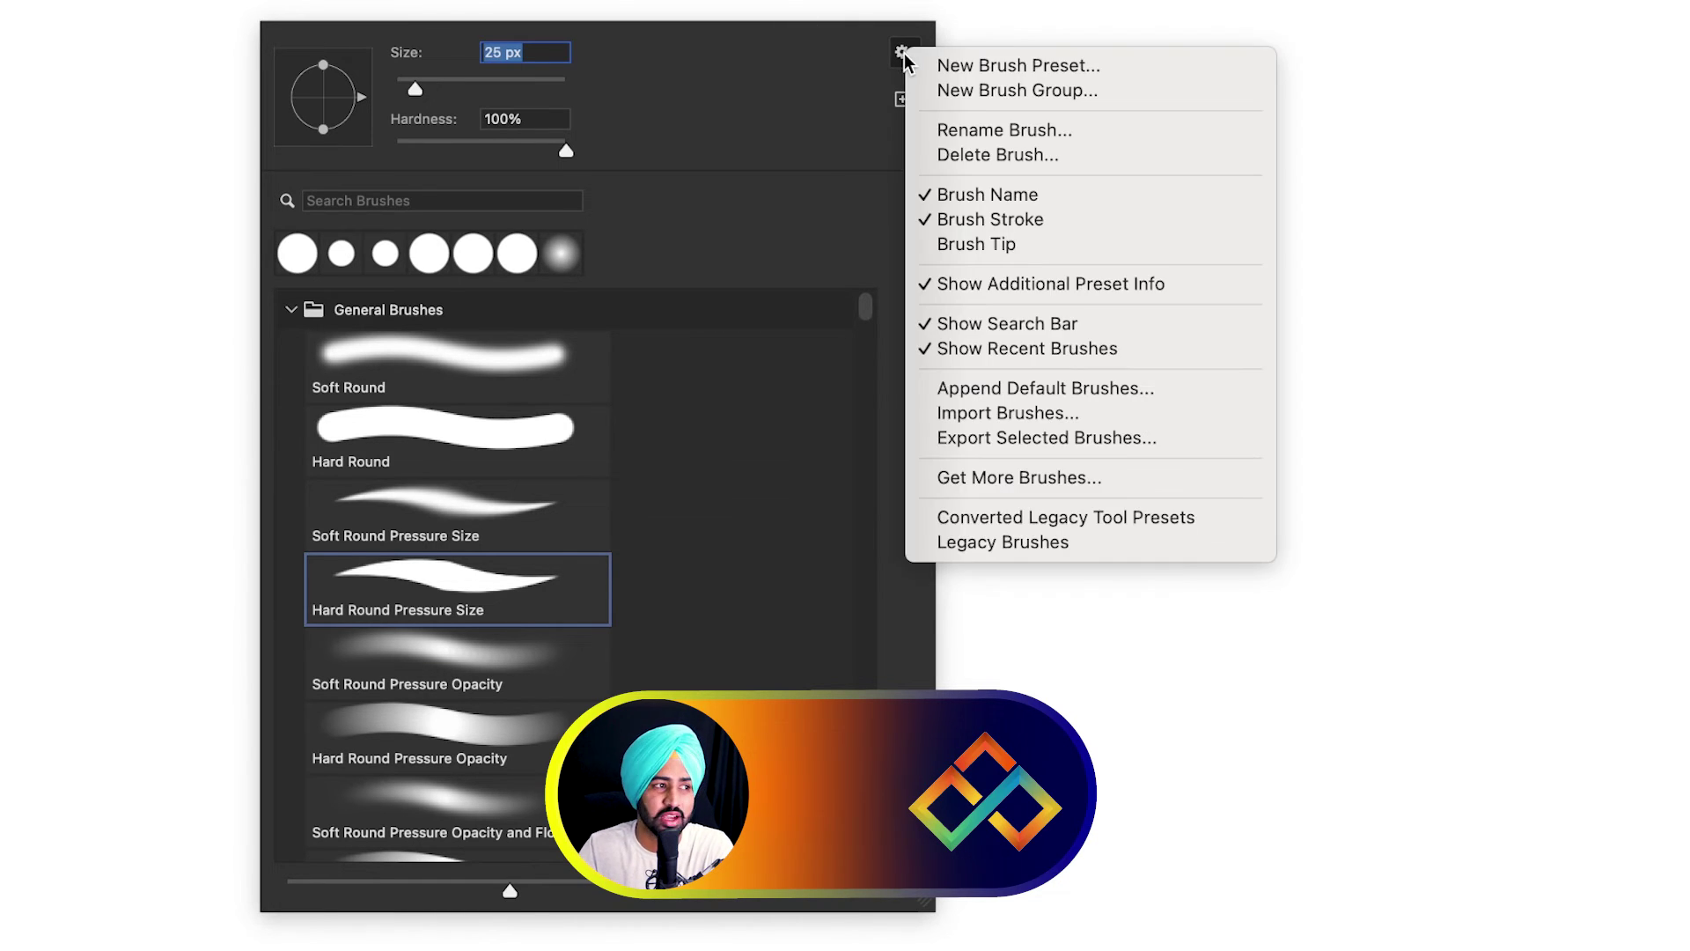
pyautogui.click(980, 410)
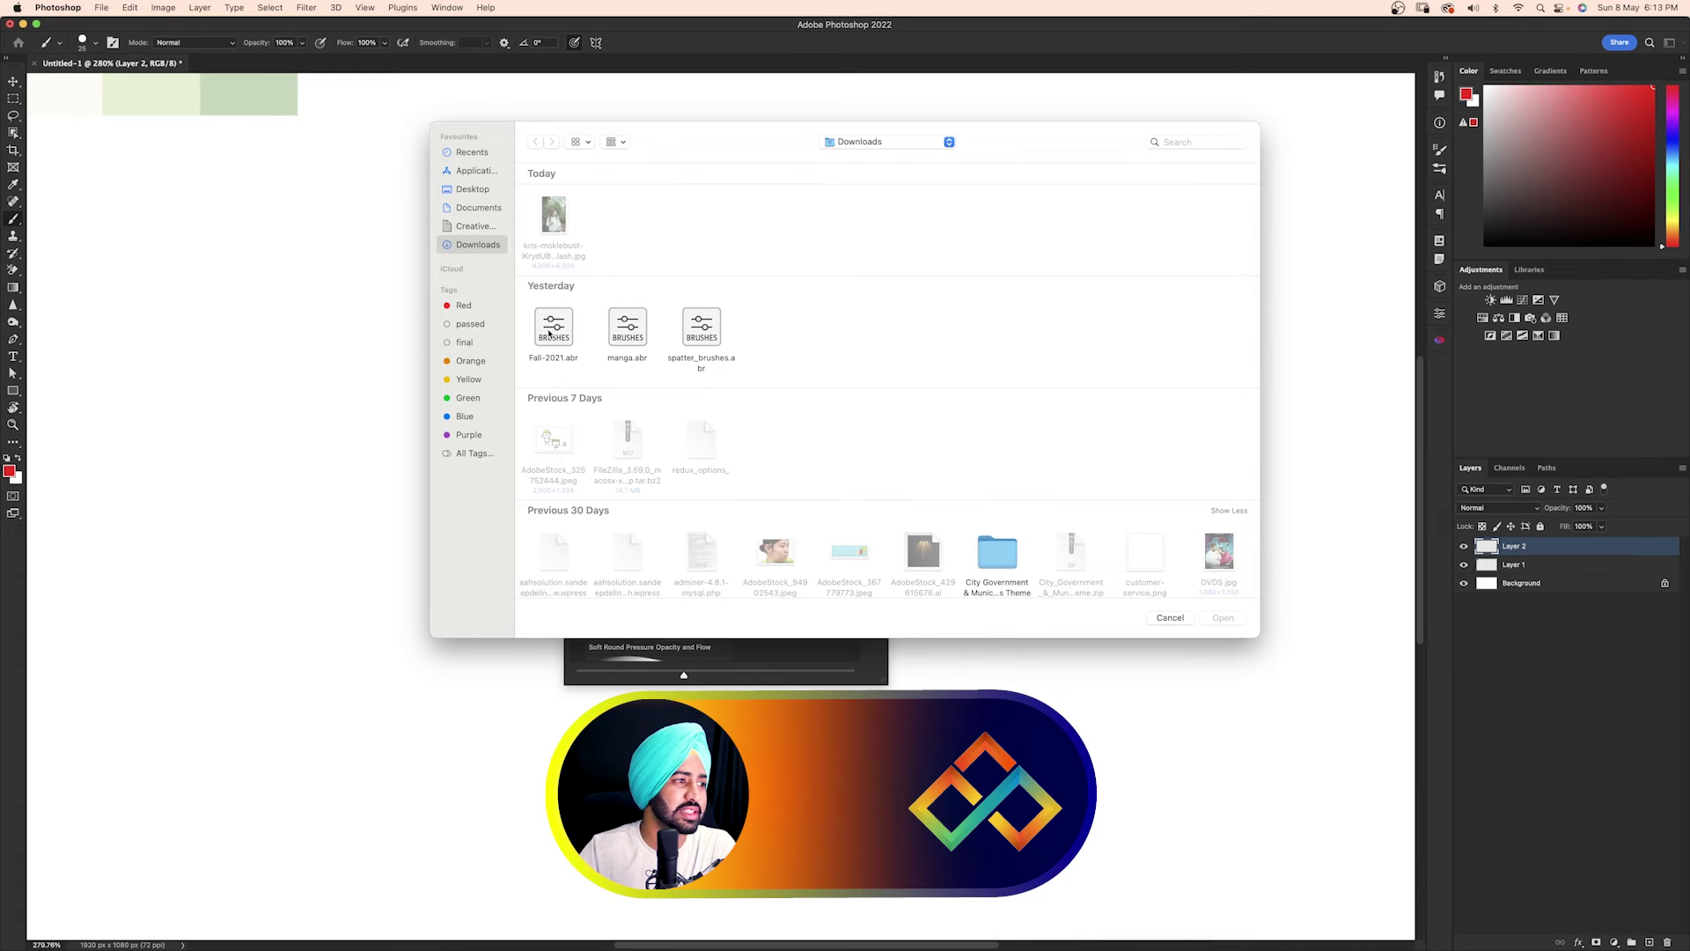
pyautogui.click(550, 333)
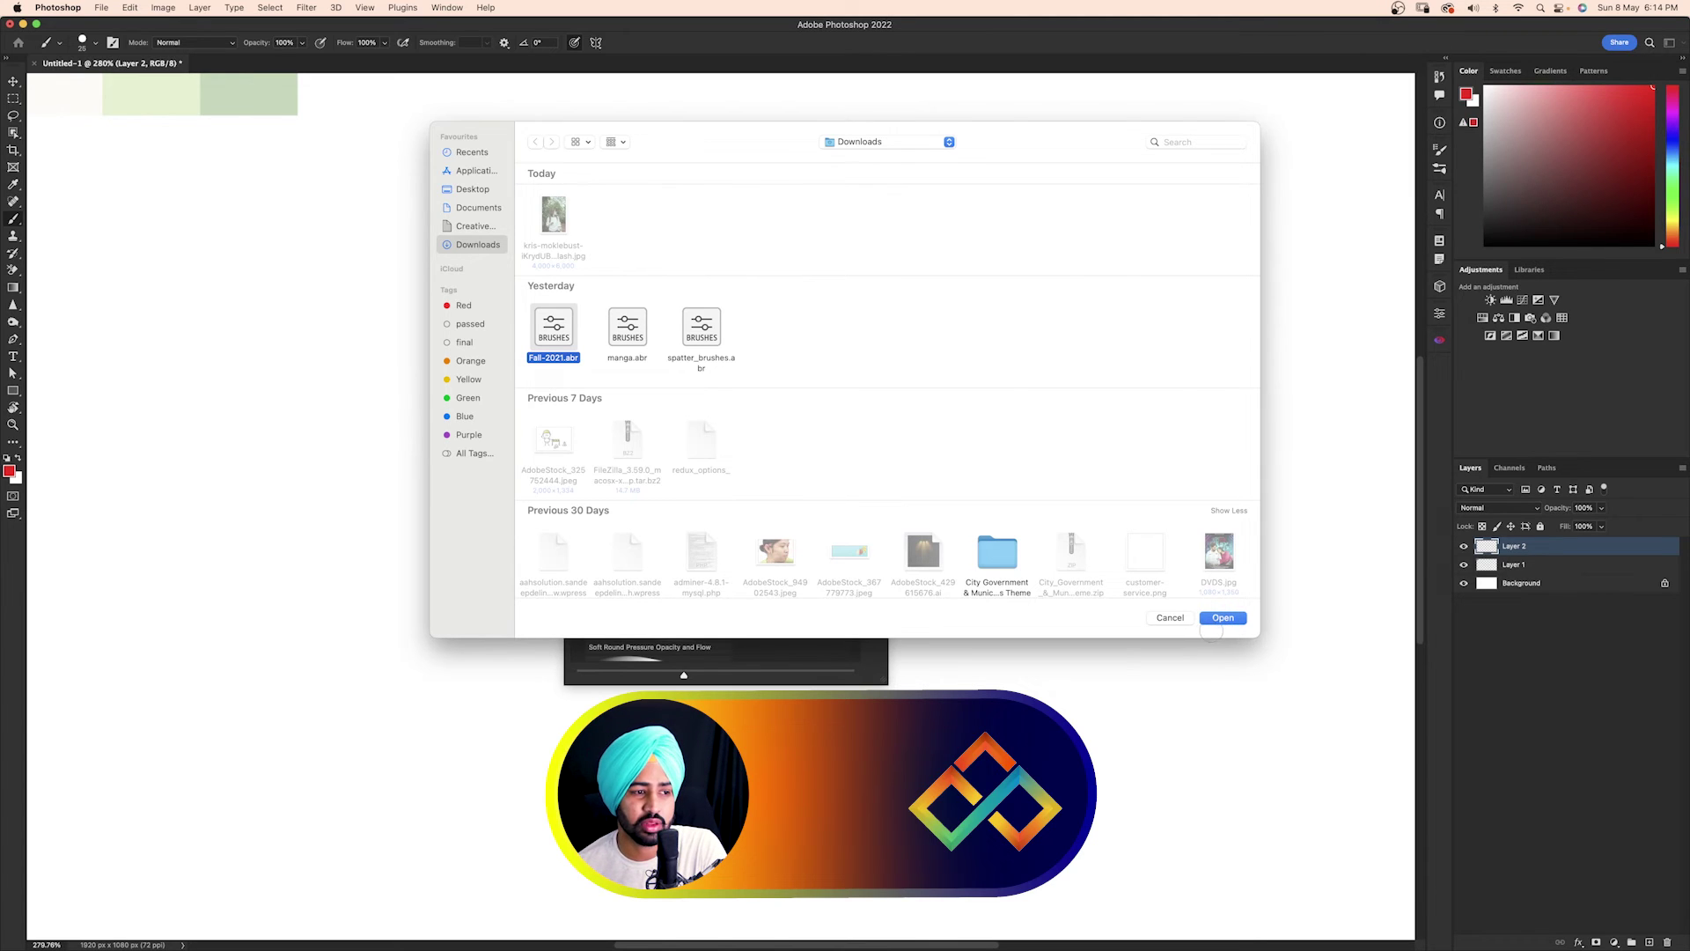
pyautogui.click(1223, 617)
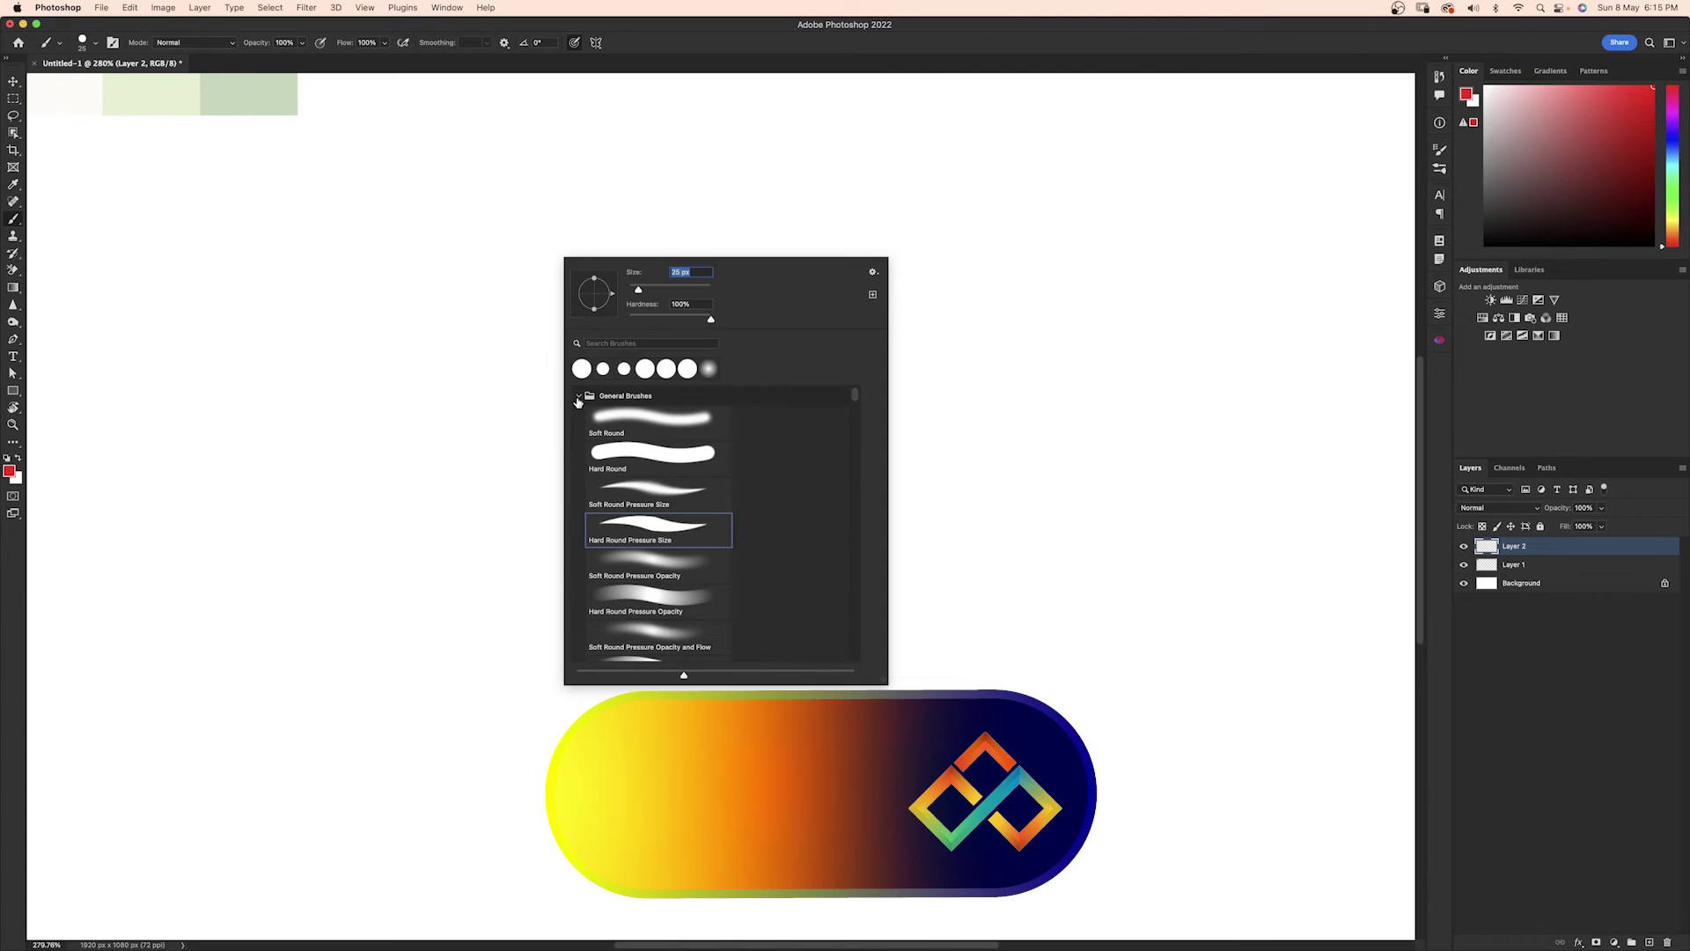
# Collapse all expanded brush groups in the preset list, select the spatter_brushes group, and open the preset options
pyautogui.click(578, 400)
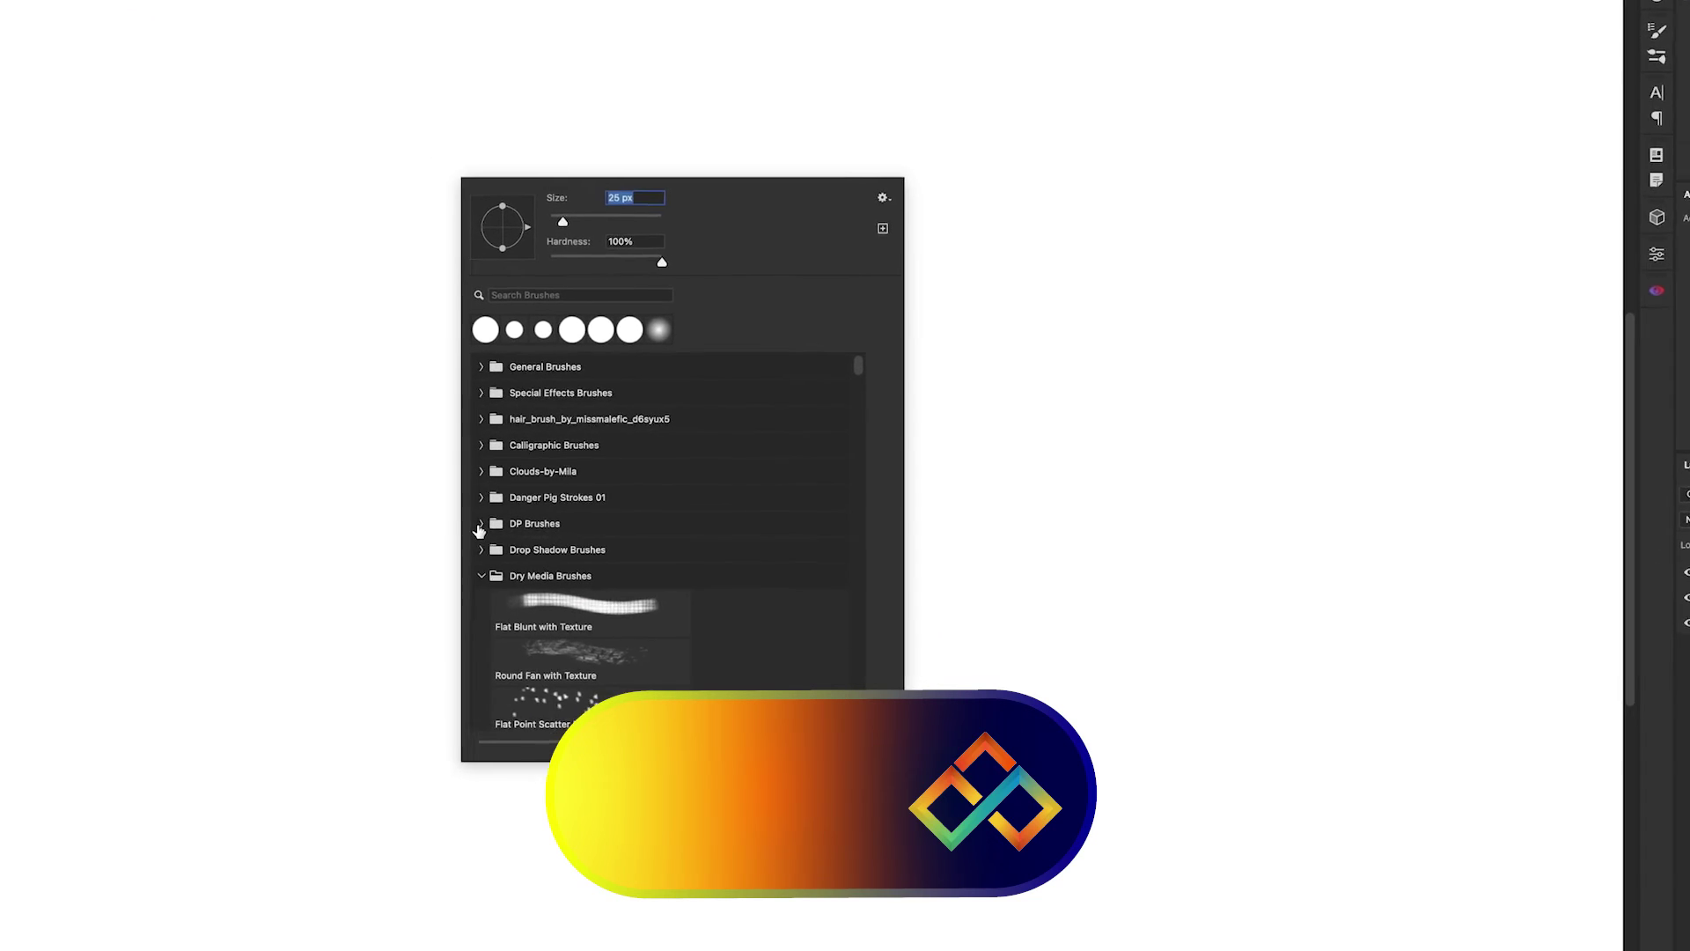
pyautogui.click(481, 576)
pyautogui.scroll(-3, 857, 386)
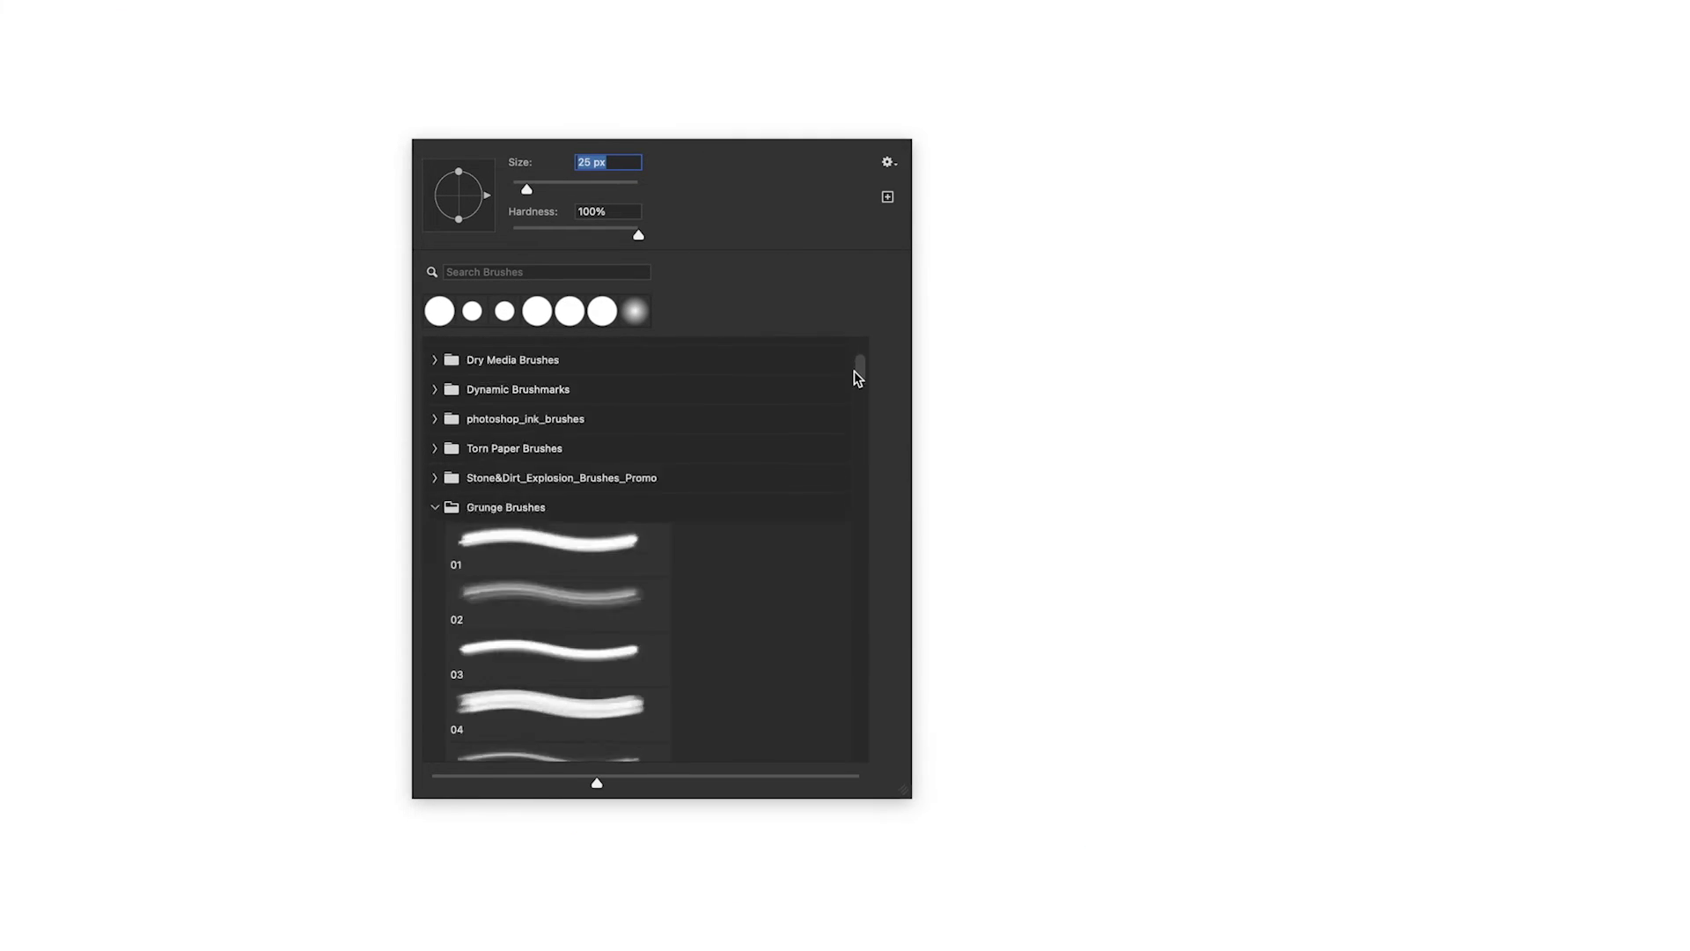
pyautogui.moveTo(856, 378)
pyautogui.mouseDown()
pyautogui.moveTo(826, 588)
pyautogui.moveTo(837, 751)
pyautogui.moveTo(864, 396)
pyautogui.mouseUp()
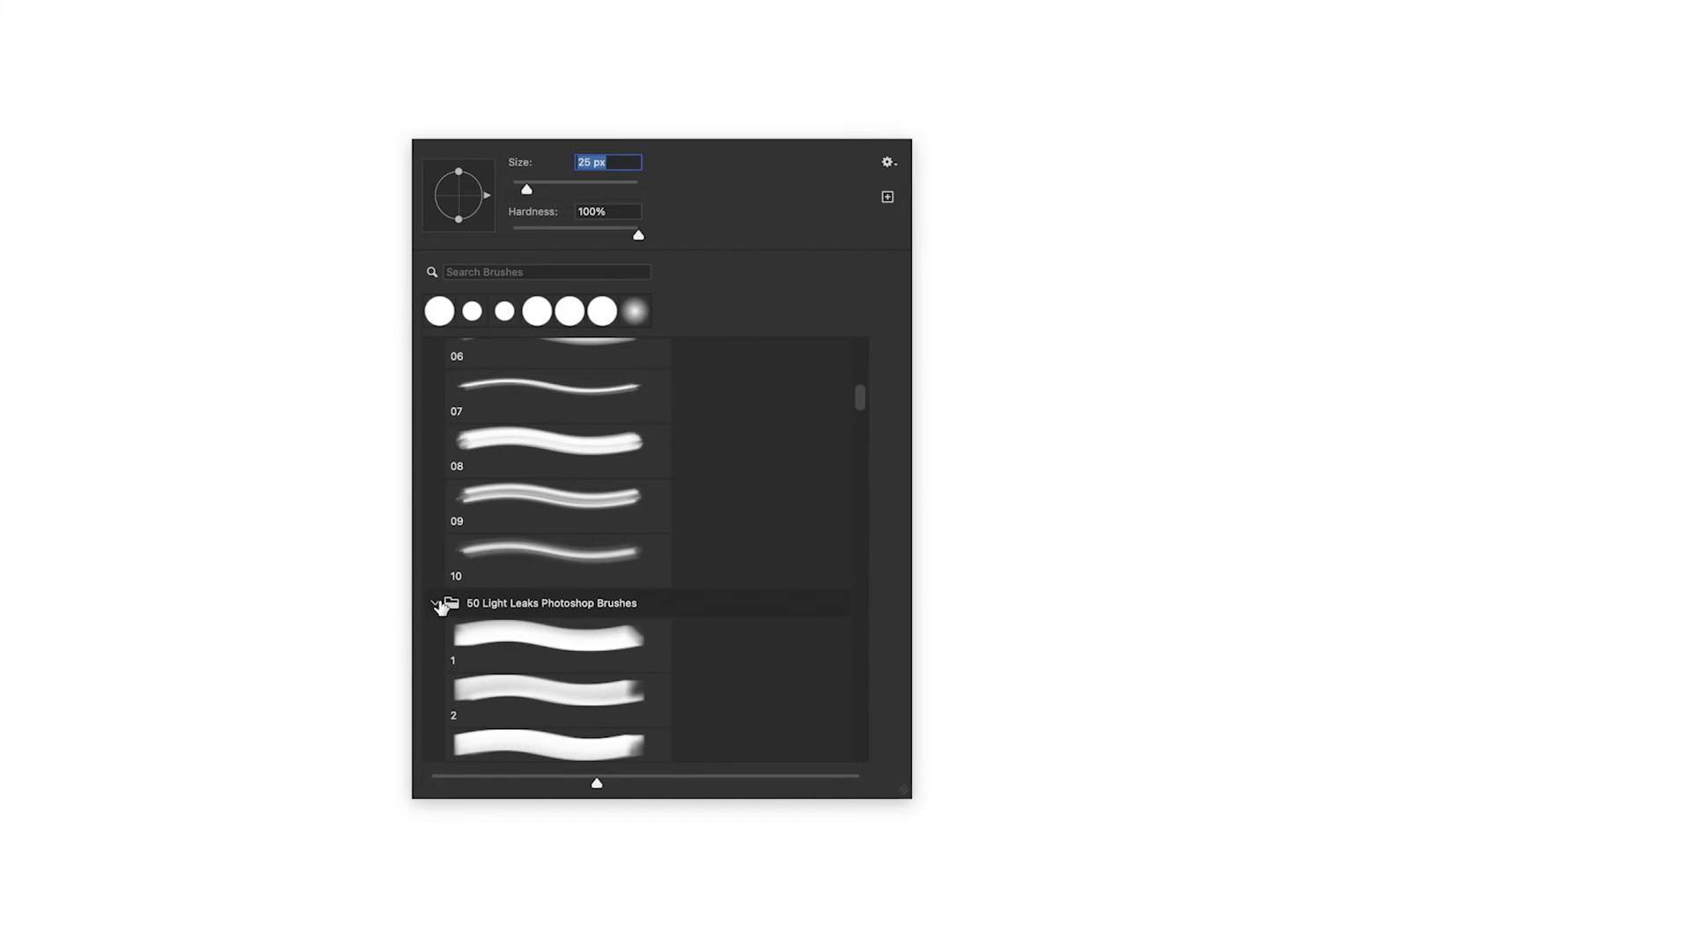
pyautogui.click(436, 604)
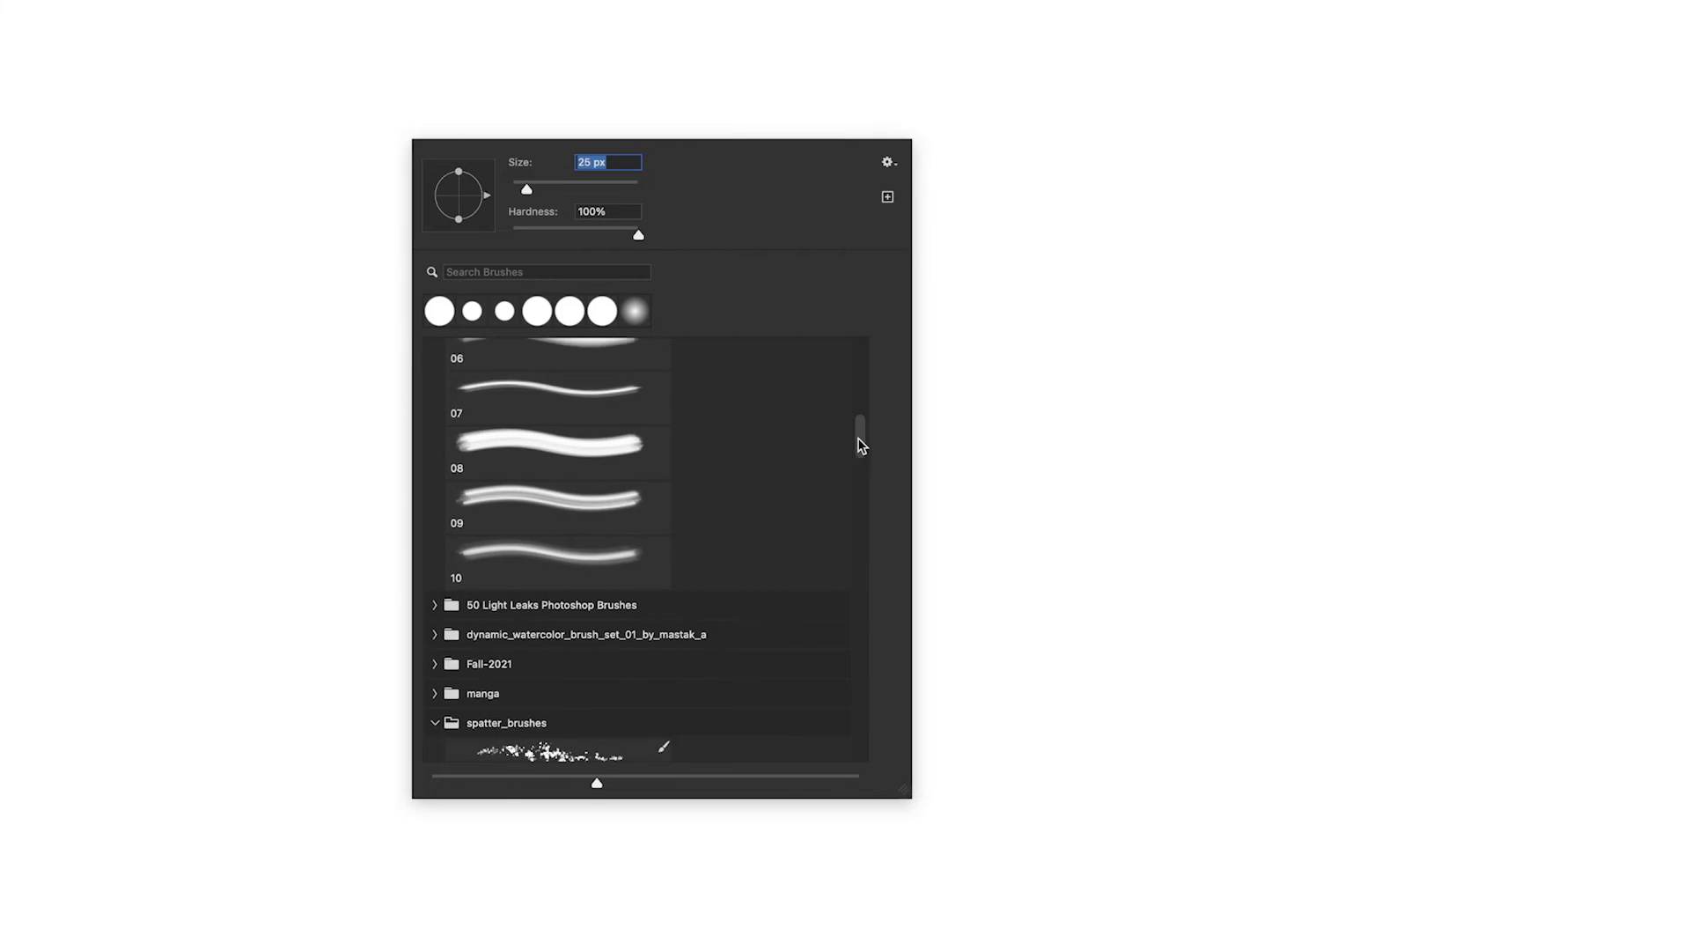
pyautogui.moveTo(861, 446); pyautogui.dragTo(868, 368)
pyautogui.click(435, 630)
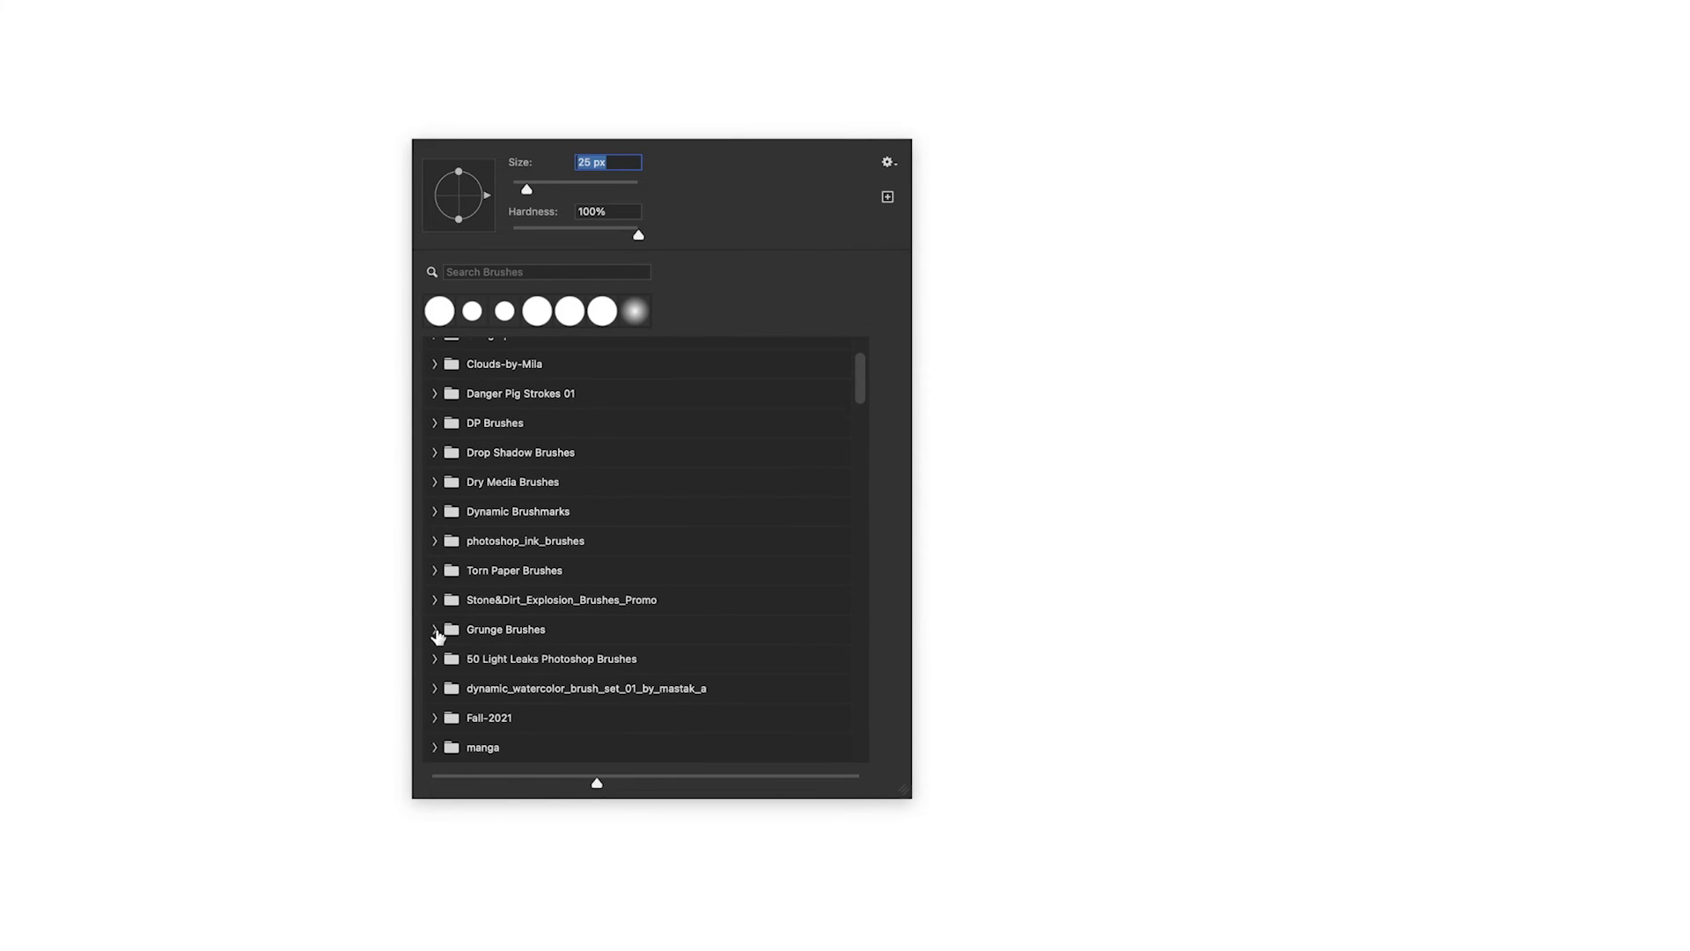
pyautogui.moveTo(863, 378)
pyautogui.mouseDown()
pyautogui.moveTo(811, 698)
pyautogui.moveTo(836, 400)
pyautogui.mouseUp()
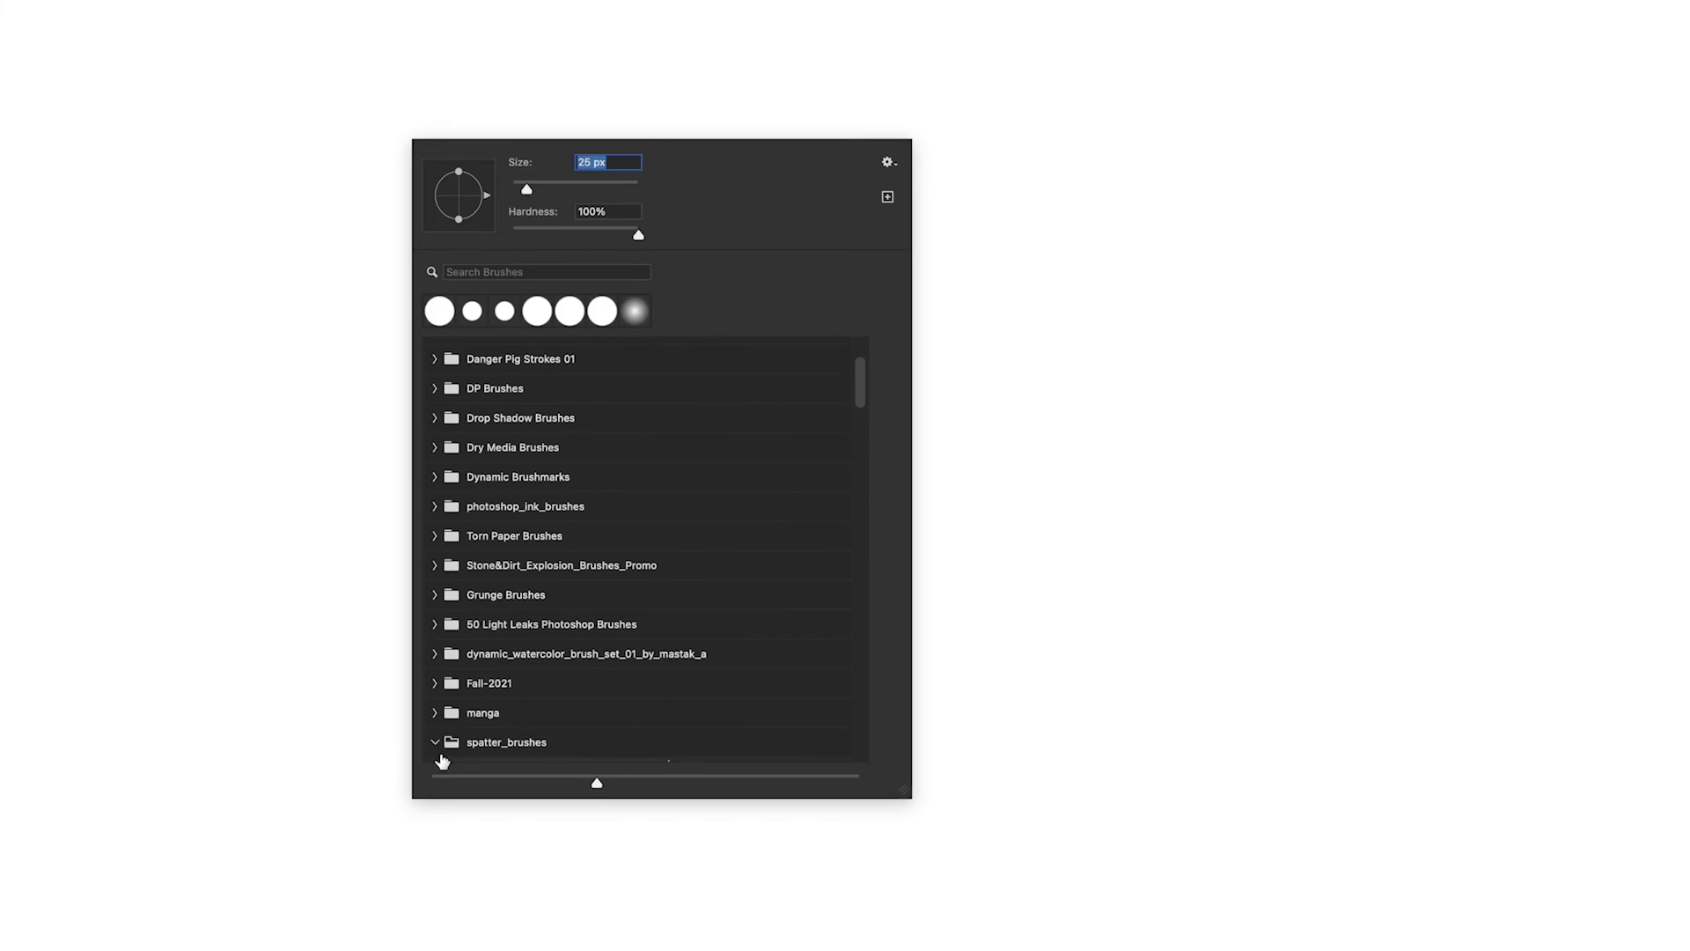
pyautogui.click(435, 744)
pyautogui.click(489, 747)
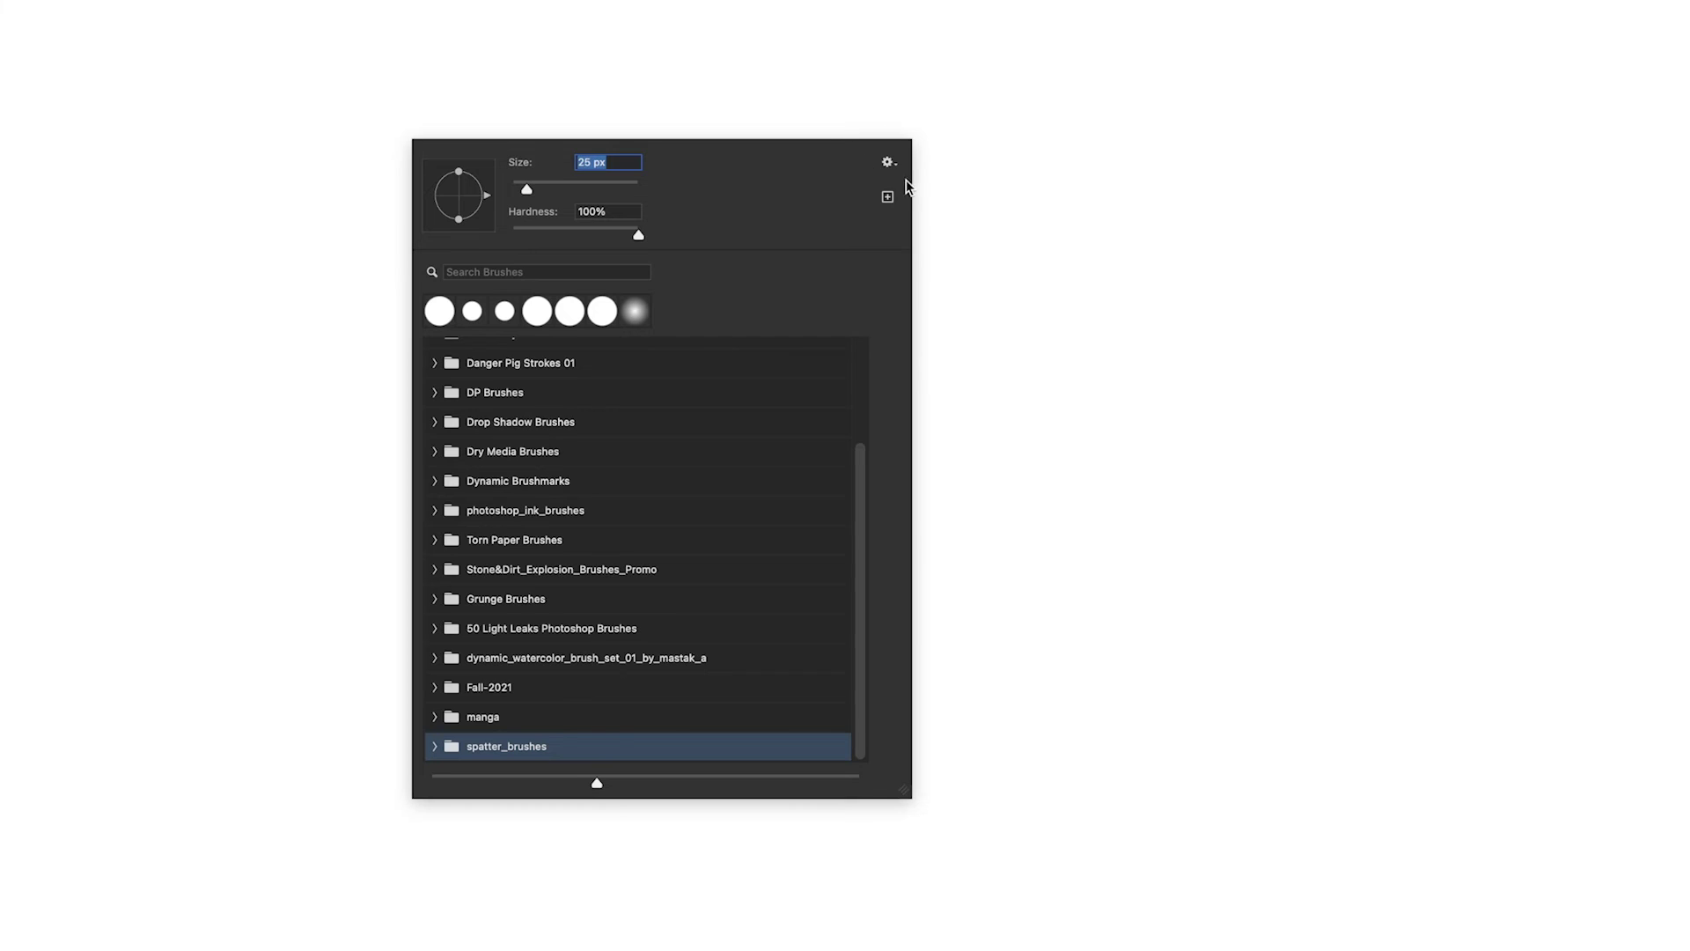
pyautogui.click(888, 162)
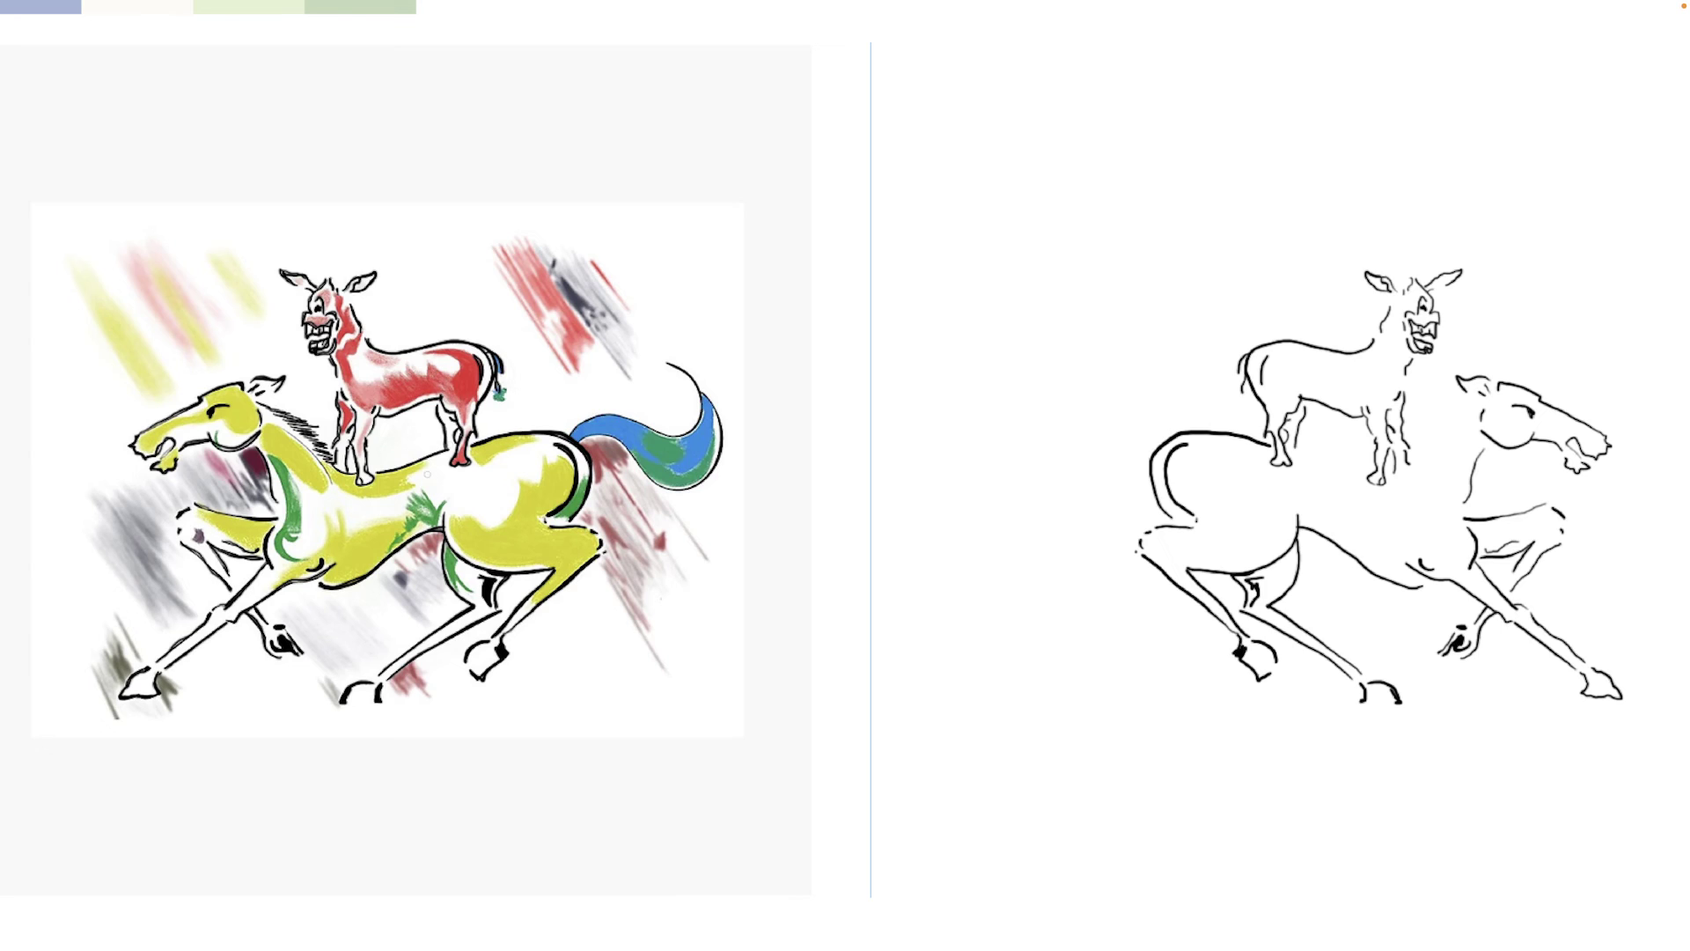
# Trace the horse's curved tail, the back line beneath the donkey, and the mane in black
pyautogui.moveTo(1172, 433)
pyautogui.mouseDown()
pyautogui.moveTo(1056, 430)
pyautogui.moveTo(1040, 387)
pyautogui.moveTo(1079, 361)
pyautogui.mouseUp()
pyautogui.moveTo(590, 440)
pyautogui.mouseDown()
pyautogui.moveTo(626, 440)
pyautogui.moveTo(611, 453)
pyautogui.moveTo(704, 488)
pyautogui.moveTo(714, 391)
pyautogui.mouseUp()
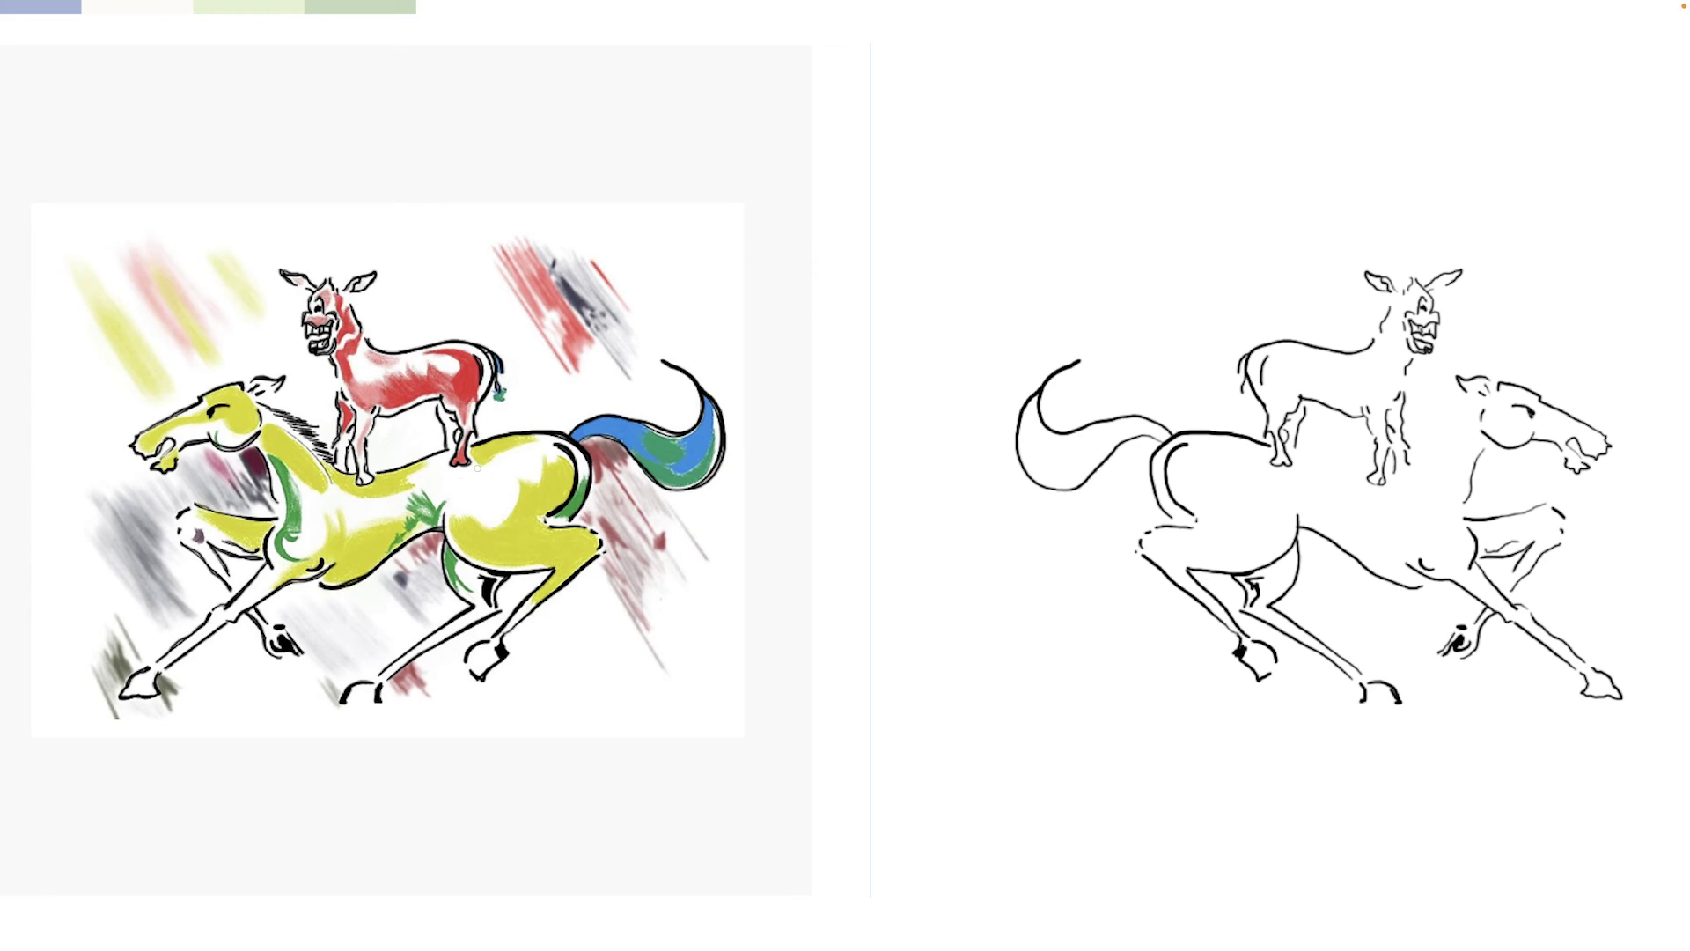
pyautogui.moveTo(377, 472); pyautogui.dragTo(448, 450)
pyautogui.moveTo(286, 412); pyautogui.dragTo(329, 457)
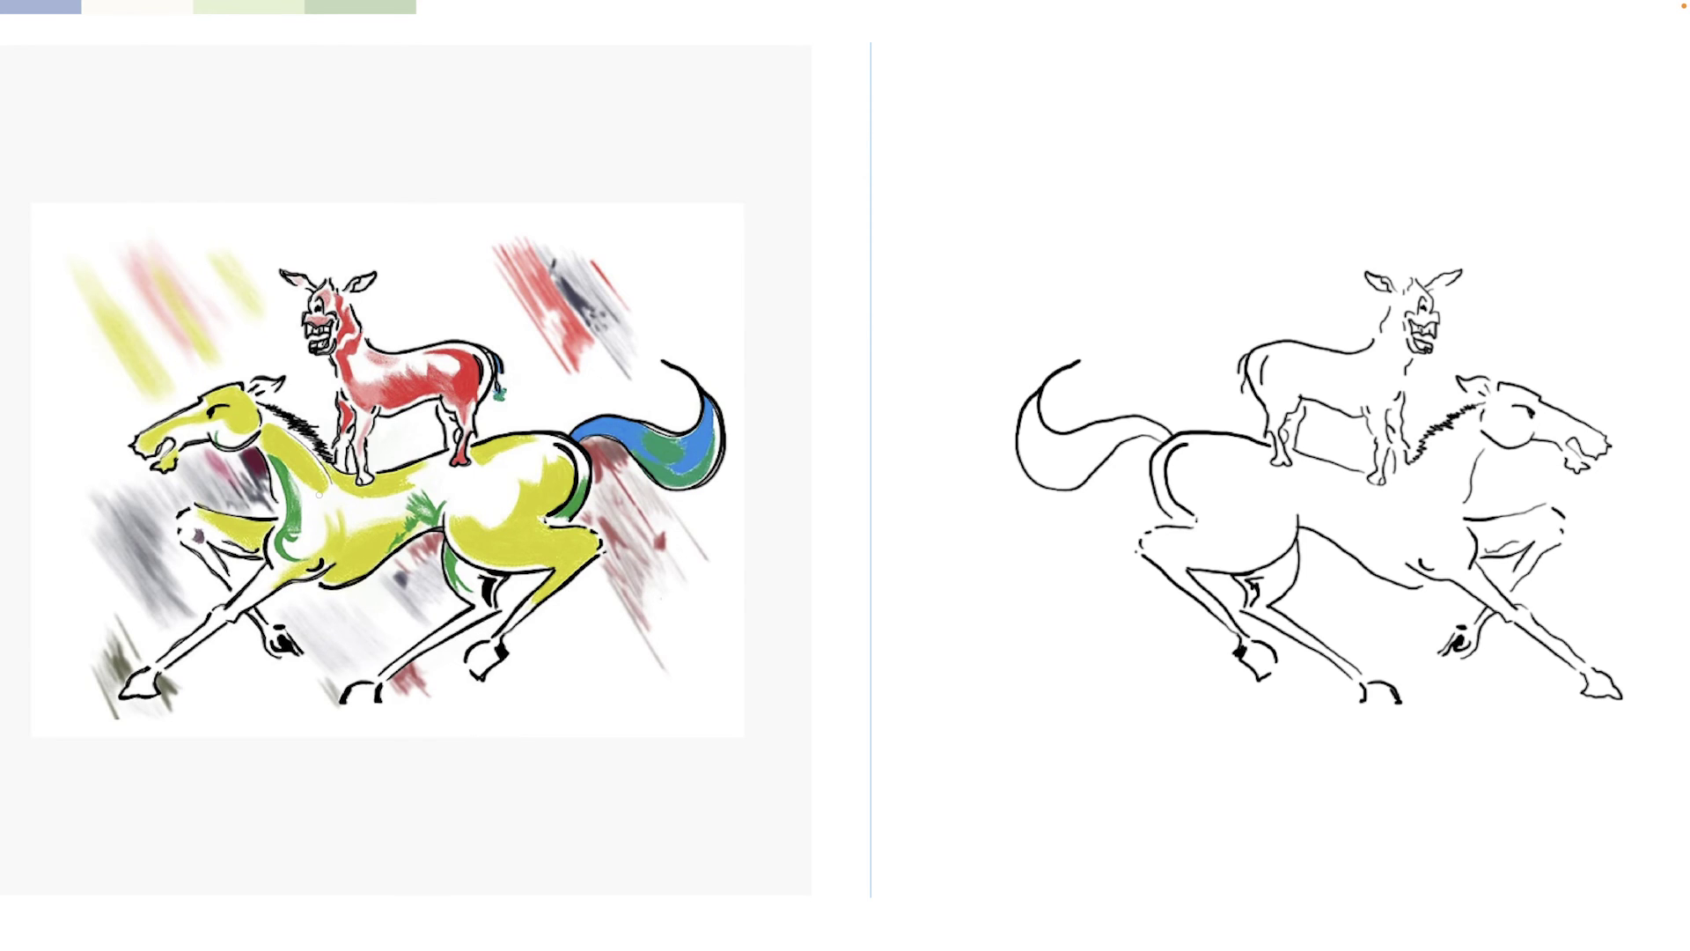
# Choose a brush from the photoshop_ink_brushes group, try a stroke beneath the horse's front legs, and undo it
pyautogui.rightClick(302, 281)
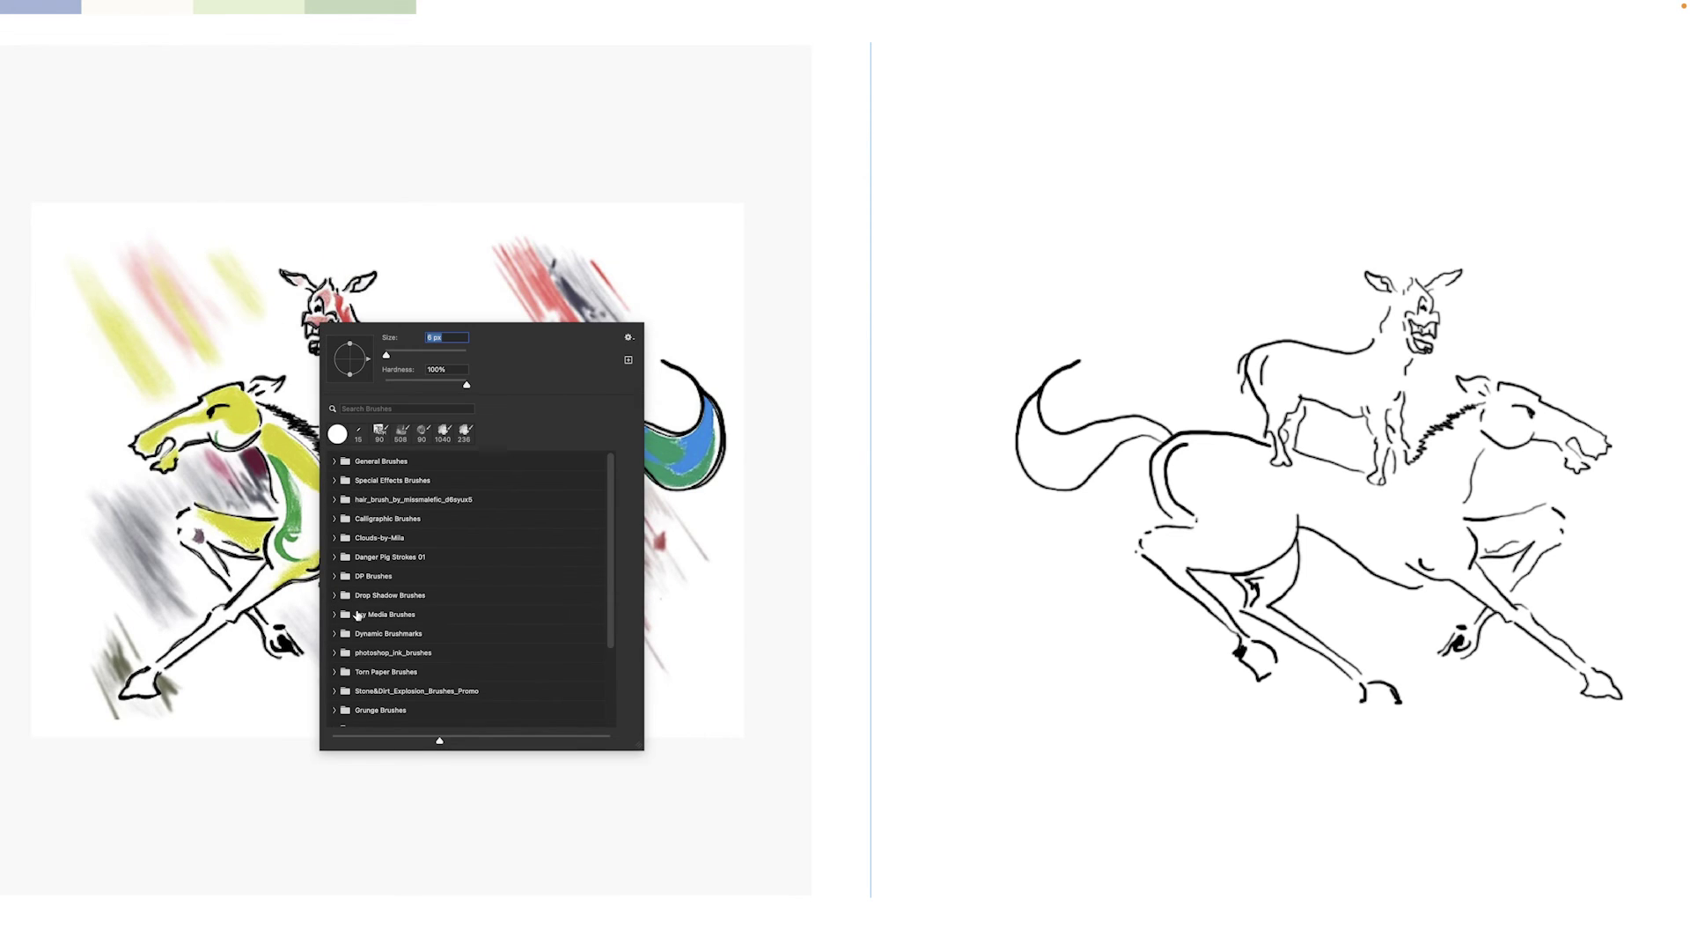
pyautogui.click(336, 654)
pyautogui.click(373, 702)
pyautogui.moveTo(250, 680); pyautogui.dragTo(298, 725)
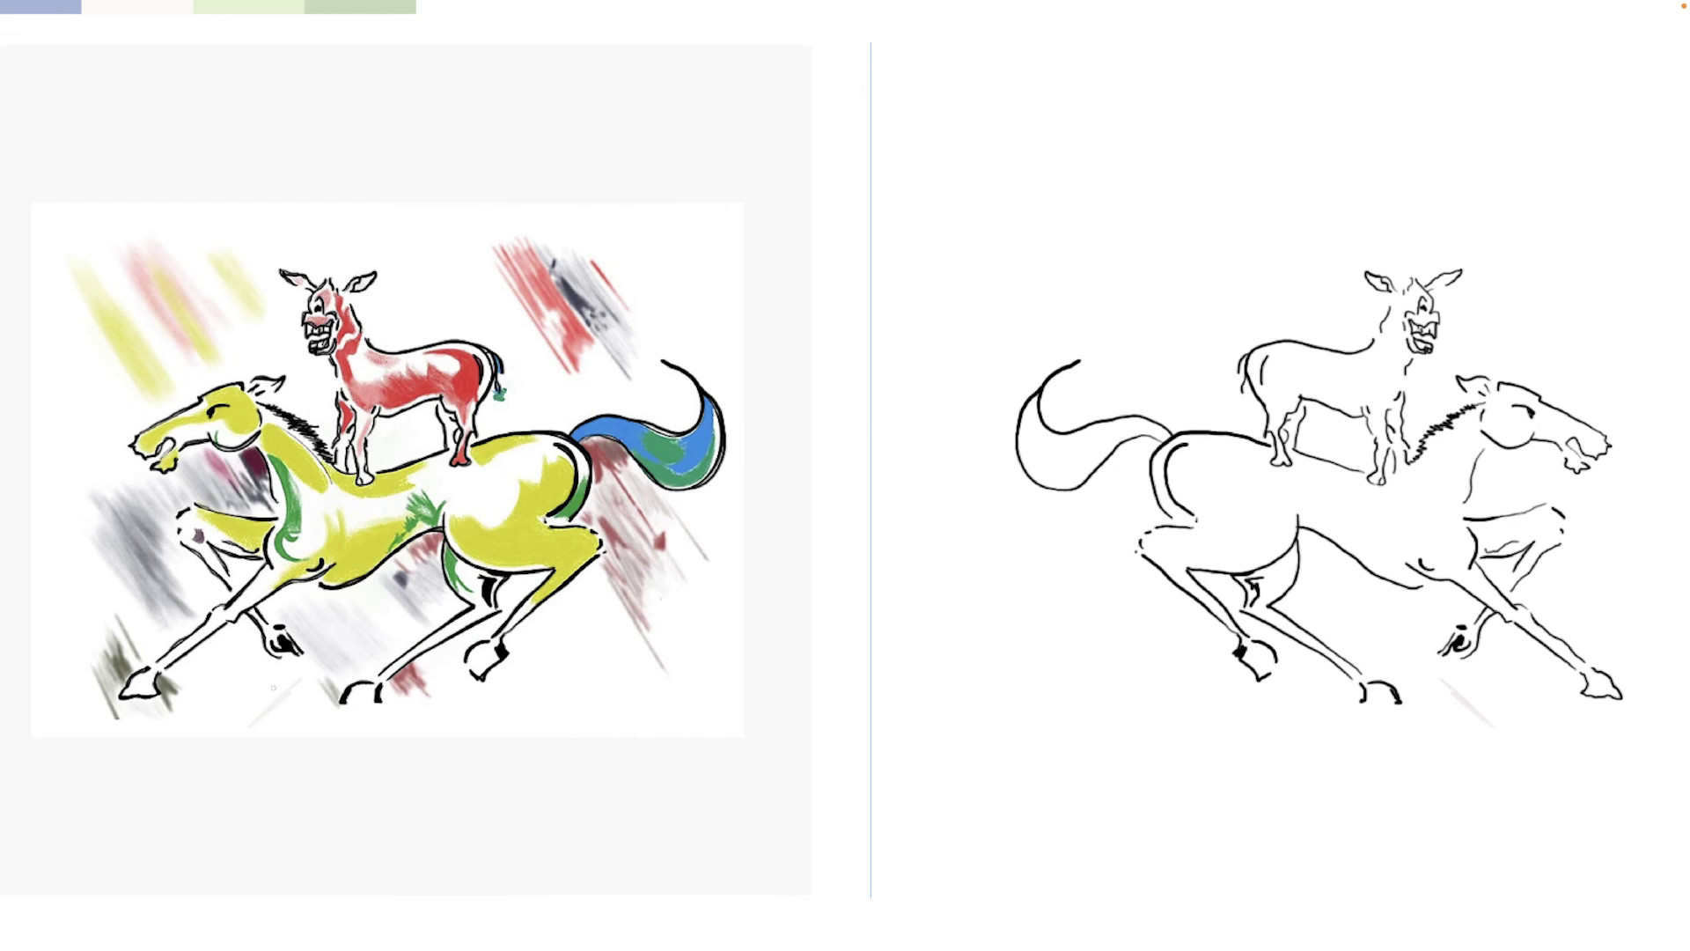
pyautogui.press('super+z')
# Cycle the screen mode to reveal the workspace interface and return to the full-screen canvas view
pyautogui.press('super+plus')
pyautogui.press('super+plus')
pyautogui.moveTo(211, 255)
pyautogui.mouseDown()
pyautogui.moveTo(631, 379)
pyautogui.moveTo(364, 304)
pyautogui.mouseUp()
pyautogui.press('super+minus')
pyautogui.press('super+minus')
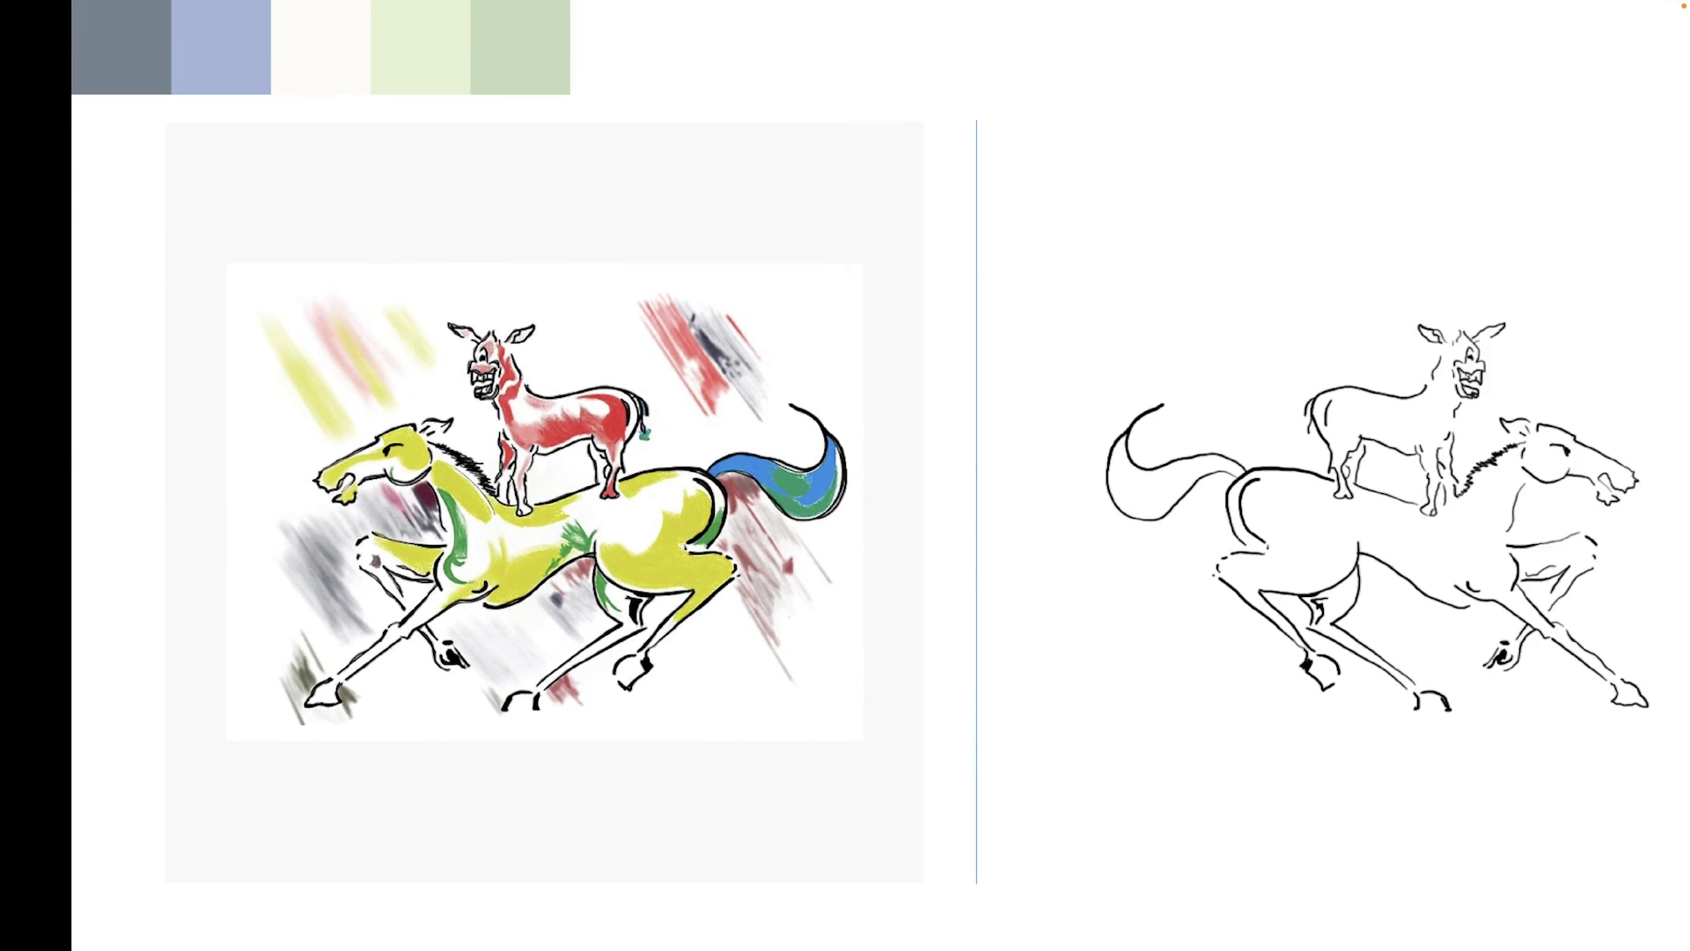
pyautogui.scroll(4, 498, 398)
pyautogui.press('f')
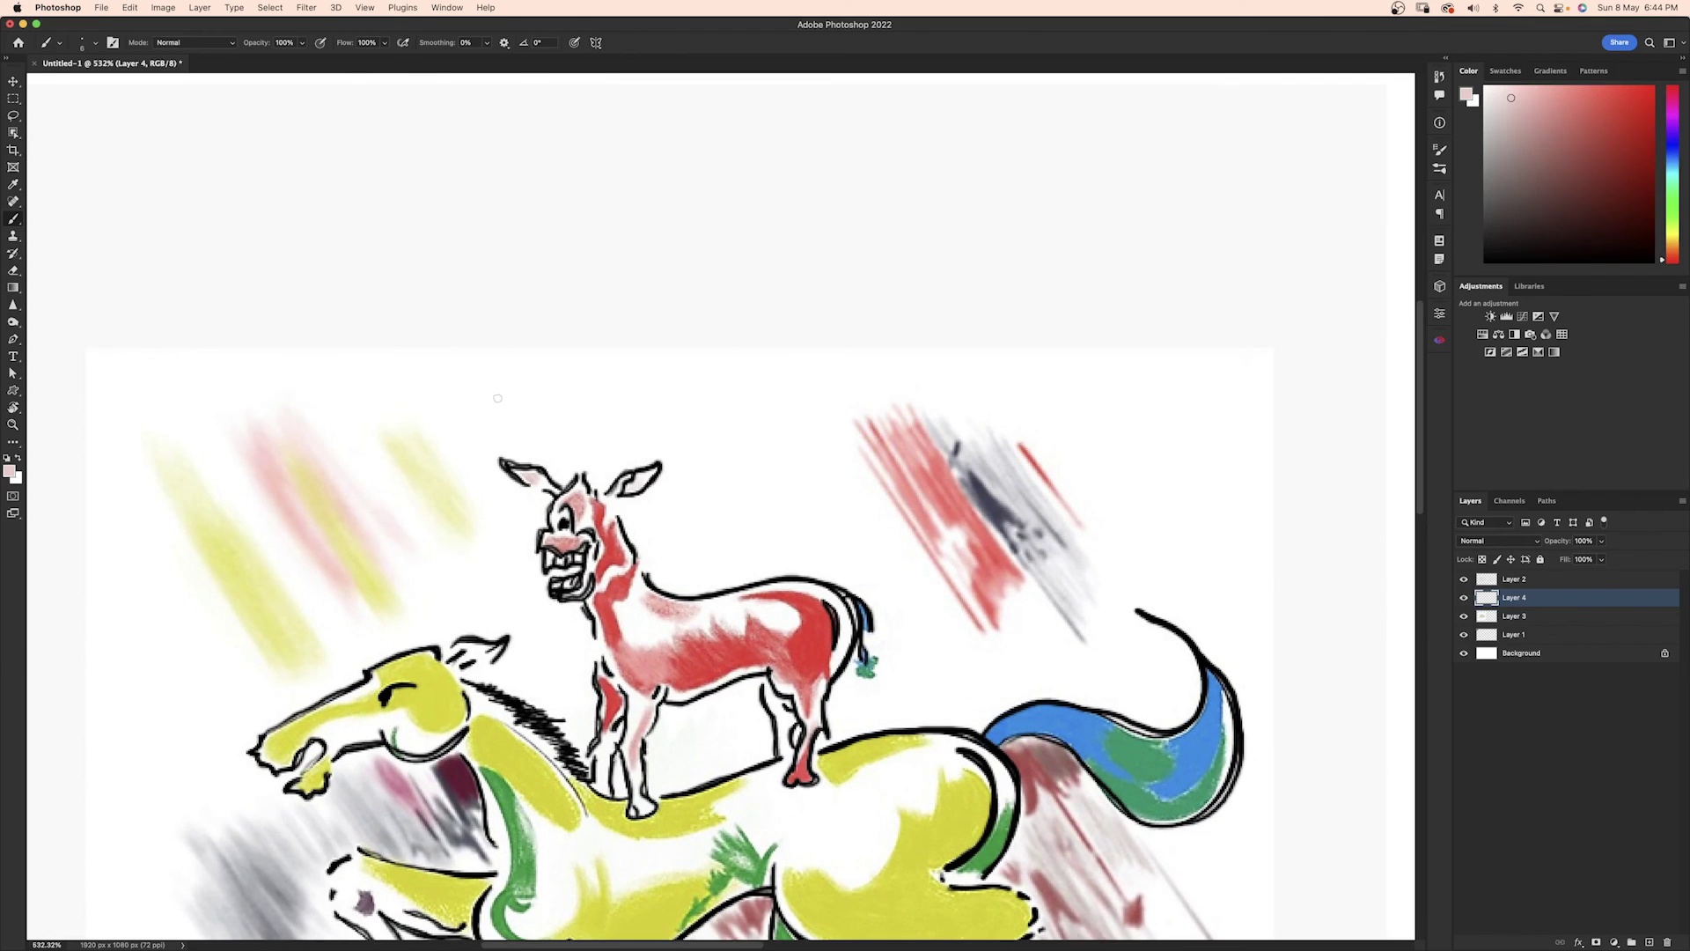
pyautogui.press('f')
pyautogui.moveTo(487, 26); pyautogui.dragTo(491, 42)
pyautogui.press('f')
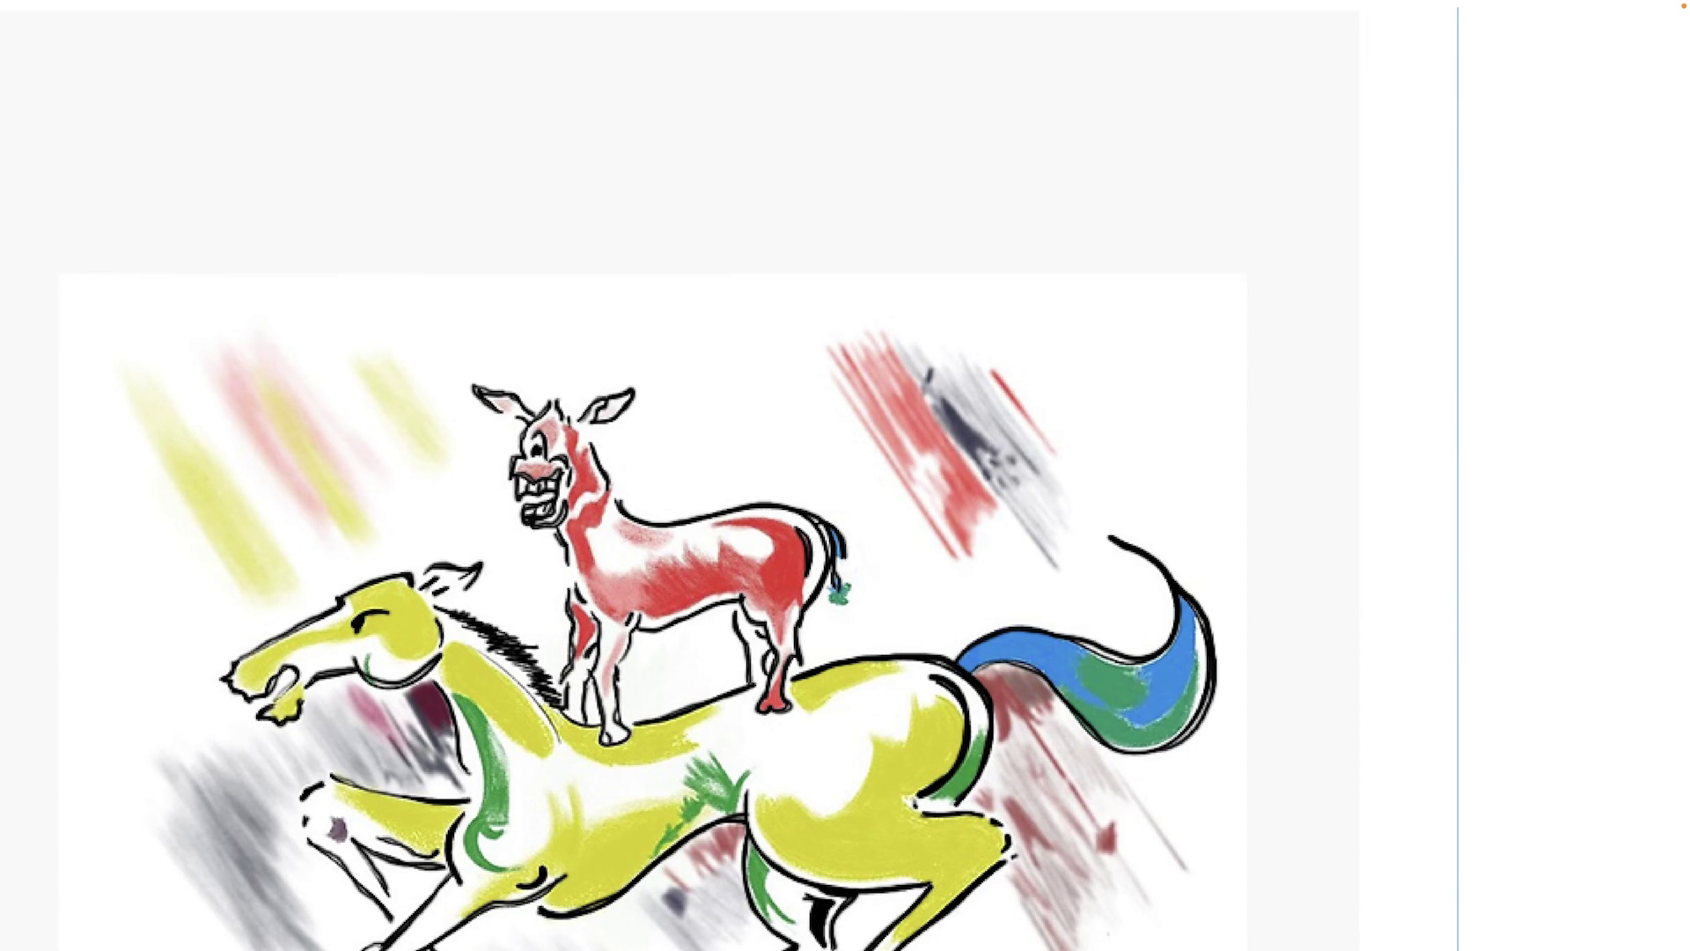
# Paint light pink strokes along the donkey's neck and chest
pyautogui.moveTo(594, 518); pyautogui.dragTo(565, 443)
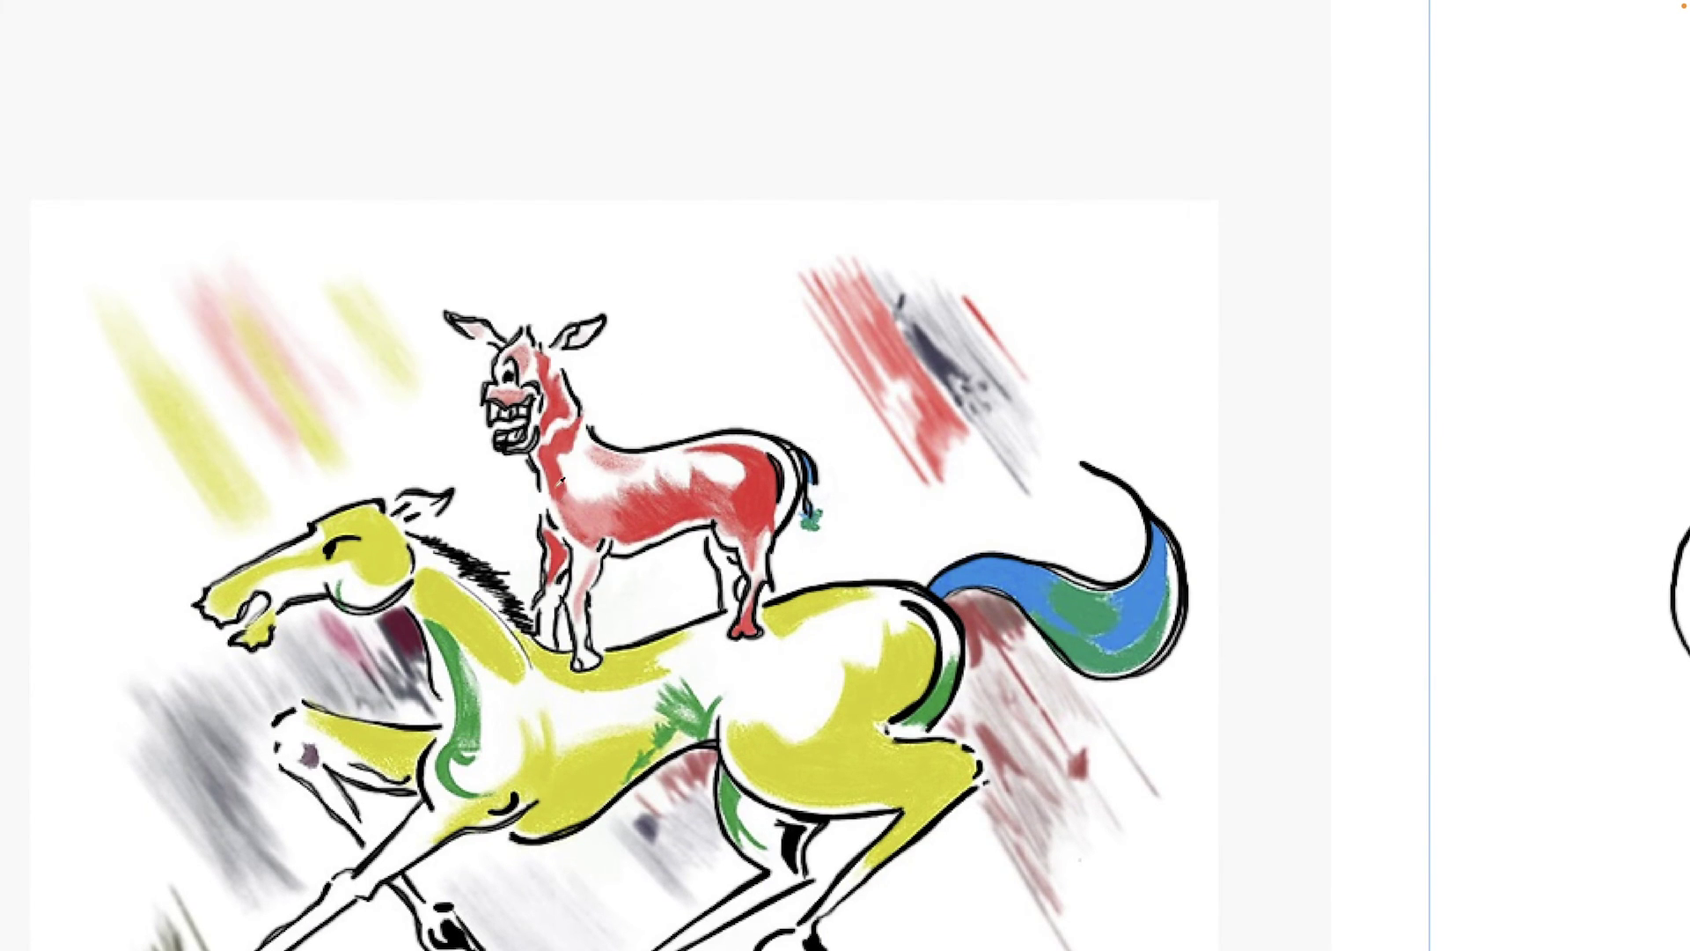
pyautogui.press('super+minus')
pyautogui.press('super+minus')
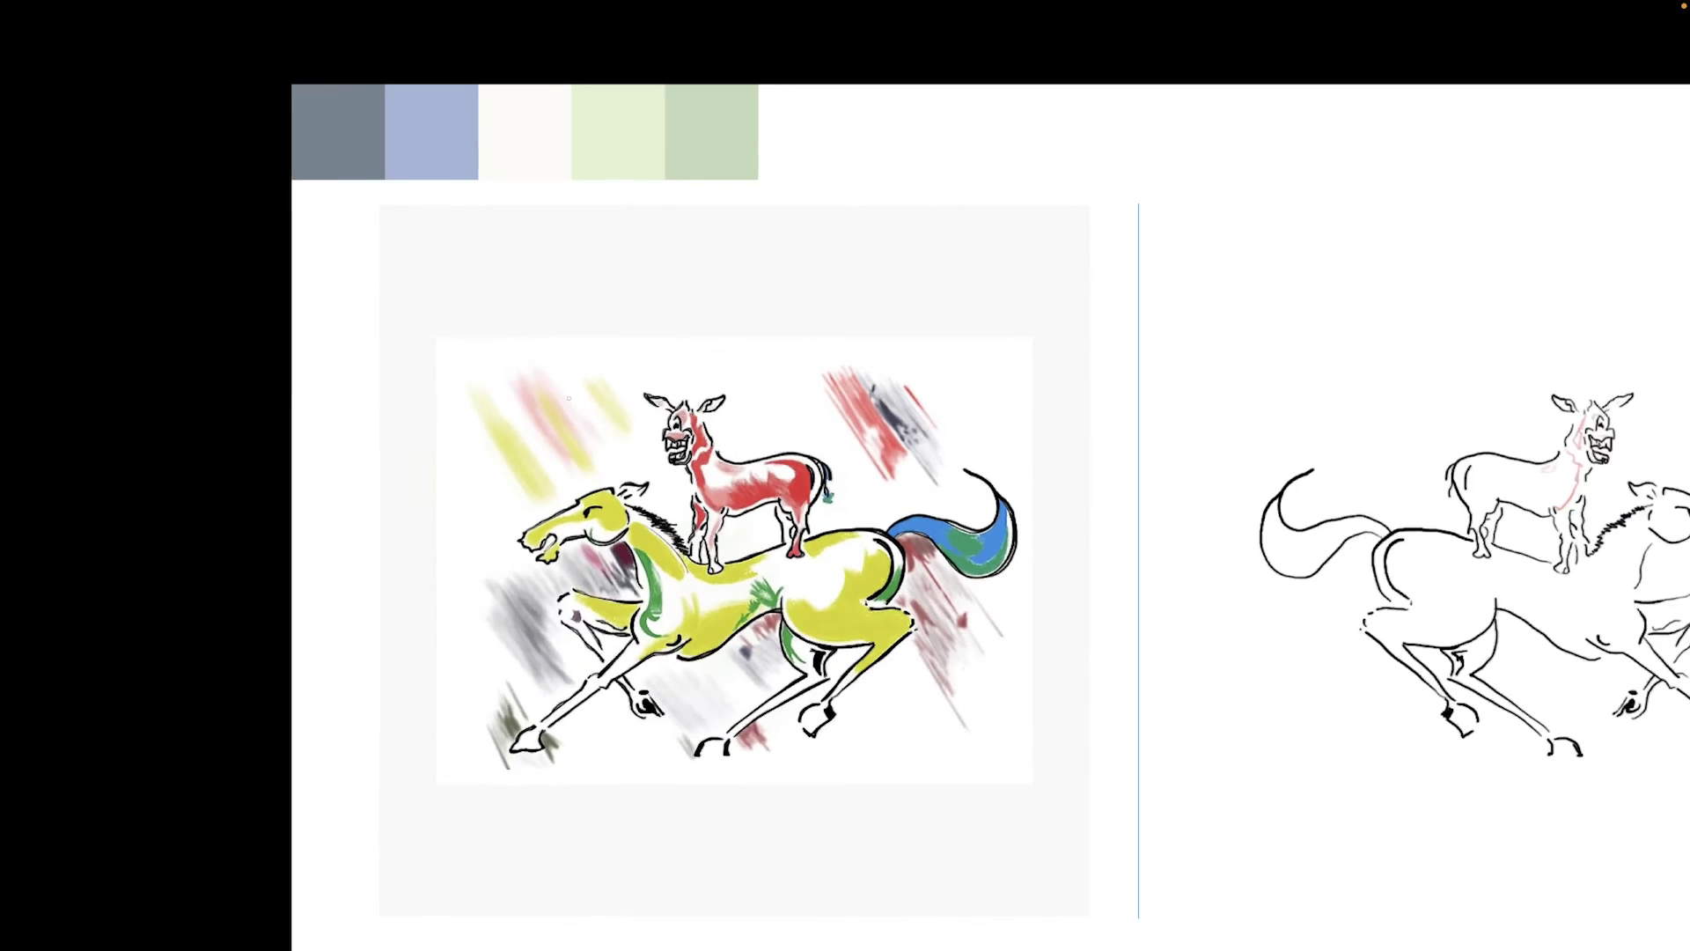
# Choose Ink stamp brush 1, try a light pink stroke near the donkey's head, and undo it
pyautogui.rightClick(687, 593)
pyautogui.scroll(-15, 687, 602)
pyautogui.scroll(-2, 688, 602)
pyautogui.click(676, 624)
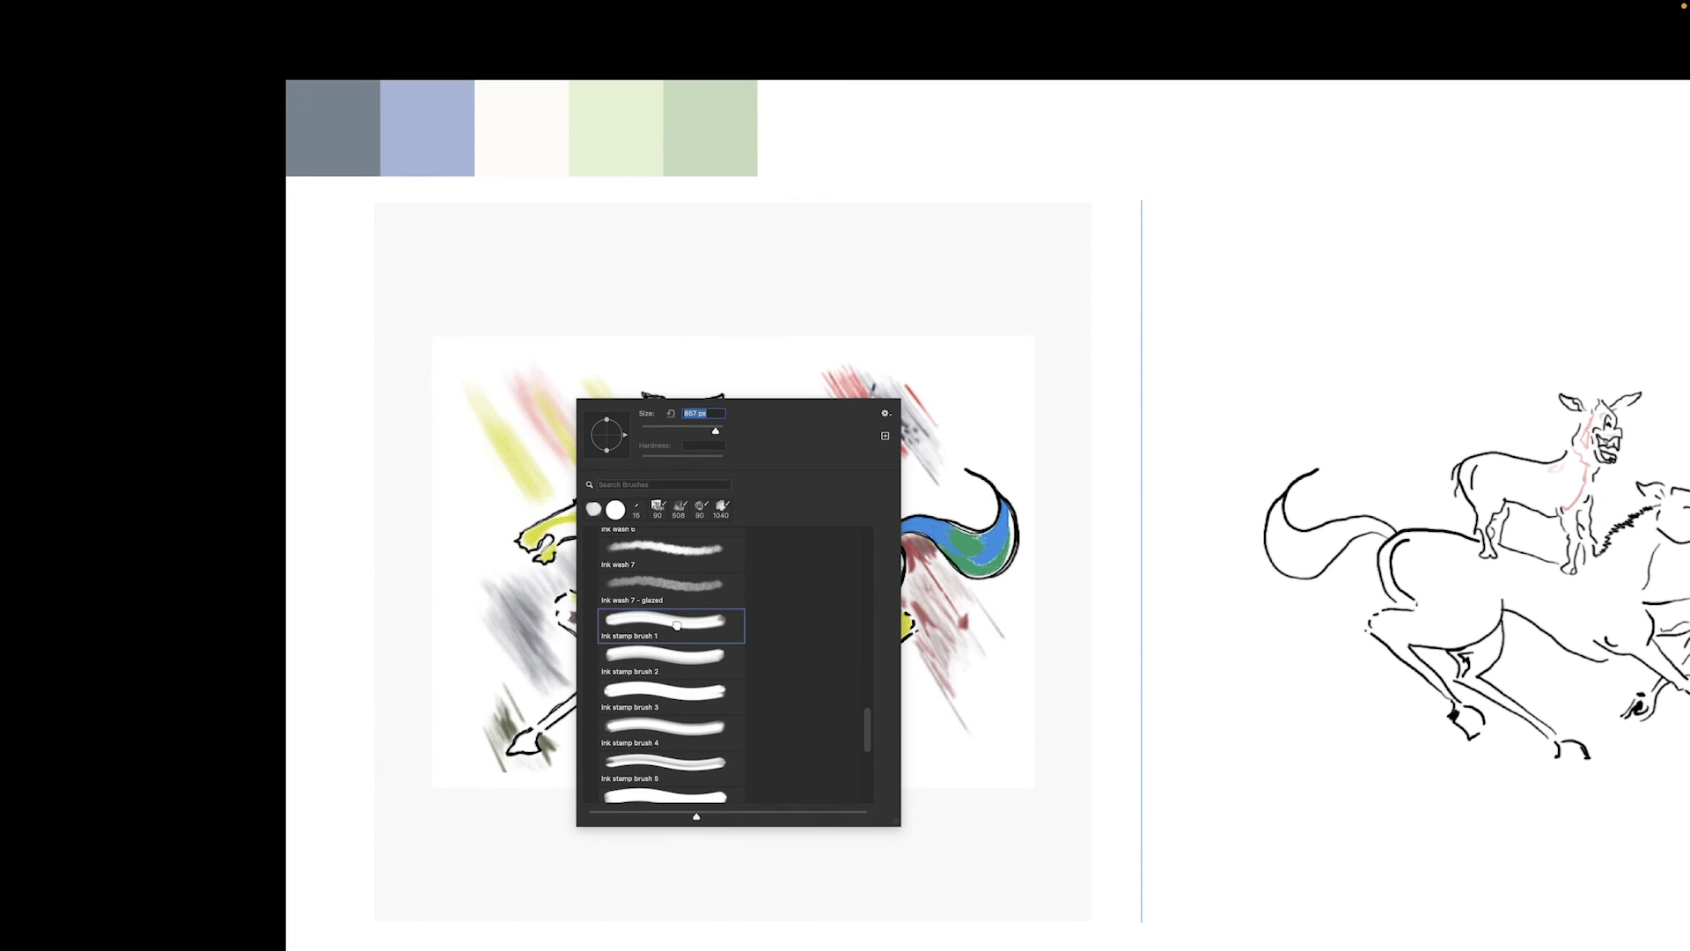
pyautogui.moveTo(714, 357); pyautogui.dragTo(694, 339)
pyautogui.press('super+z')
# Reduce the ink stamp brush to 15 px and paint over the donkey's body
pyautogui.press('super+plus')
pyautogui.press('super+plus')
pyautogui.press('[')
pyautogui.press('[')
pyautogui.press('[')
pyautogui.press('[')
pyautogui.press('[')
pyautogui.press('[')
pyautogui.press('[')
pyautogui.press('[')
pyautogui.press('[')
pyautogui.press('[')
pyautogui.press('[')
pyautogui.press('[')
pyautogui.press('[')
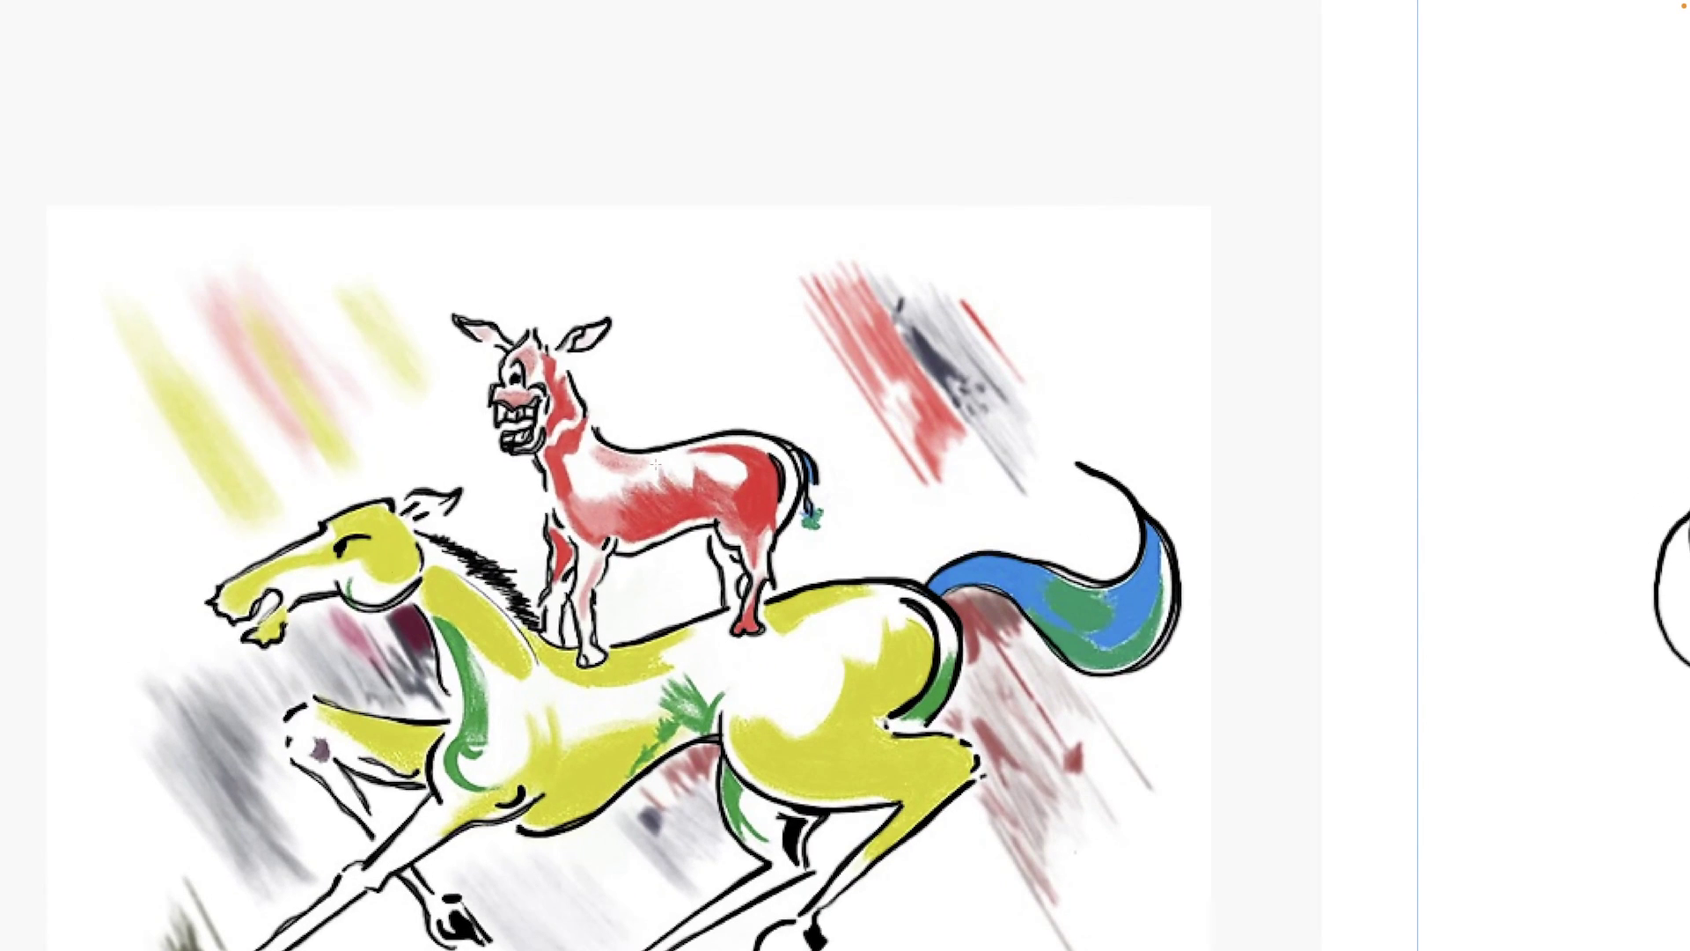
pyautogui.press('[')
pyautogui.press('[')
pyautogui.press('[')
pyautogui.moveTo(563, 489)
pyautogui.mouseDown()
pyautogui.moveTo(607, 532)
pyautogui.moveTo(703, 477)
pyautogui.moveTo(748, 493)
pyautogui.moveTo(682, 447)
pyautogui.moveTo(746, 445)
pyautogui.moveTo(750, 535)
pyautogui.mouseUp()
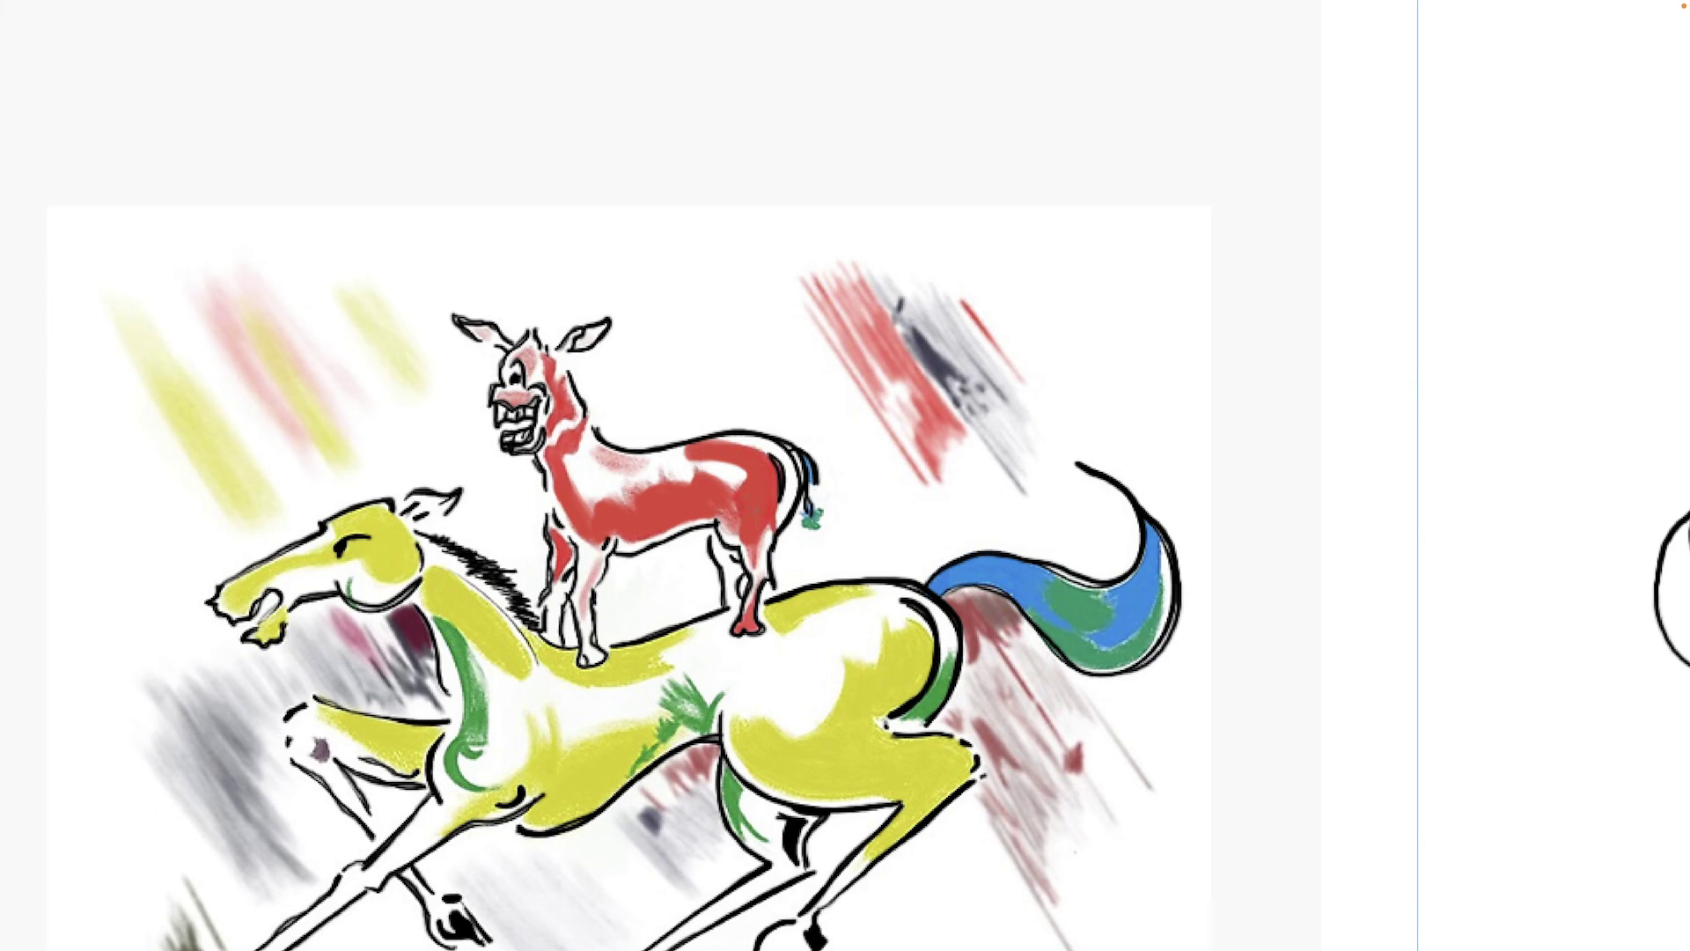
# Undo the last three strokes on the donkey's body
pyautogui.press('super+minus')
pyautogui.press('super+minus')
pyautogui.press('super+minus')
pyautogui.press('super+z')
pyautogui.press('super+z')
pyautogui.press('super+z')
# Shade the donkey's shoulder and back in light pink using brush 01 from Grunge Brushes, reduced to 8 px after an undone test stroke
pyautogui.rightClick(770, 450)
pyautogui.scroll(-5, 837, 718)
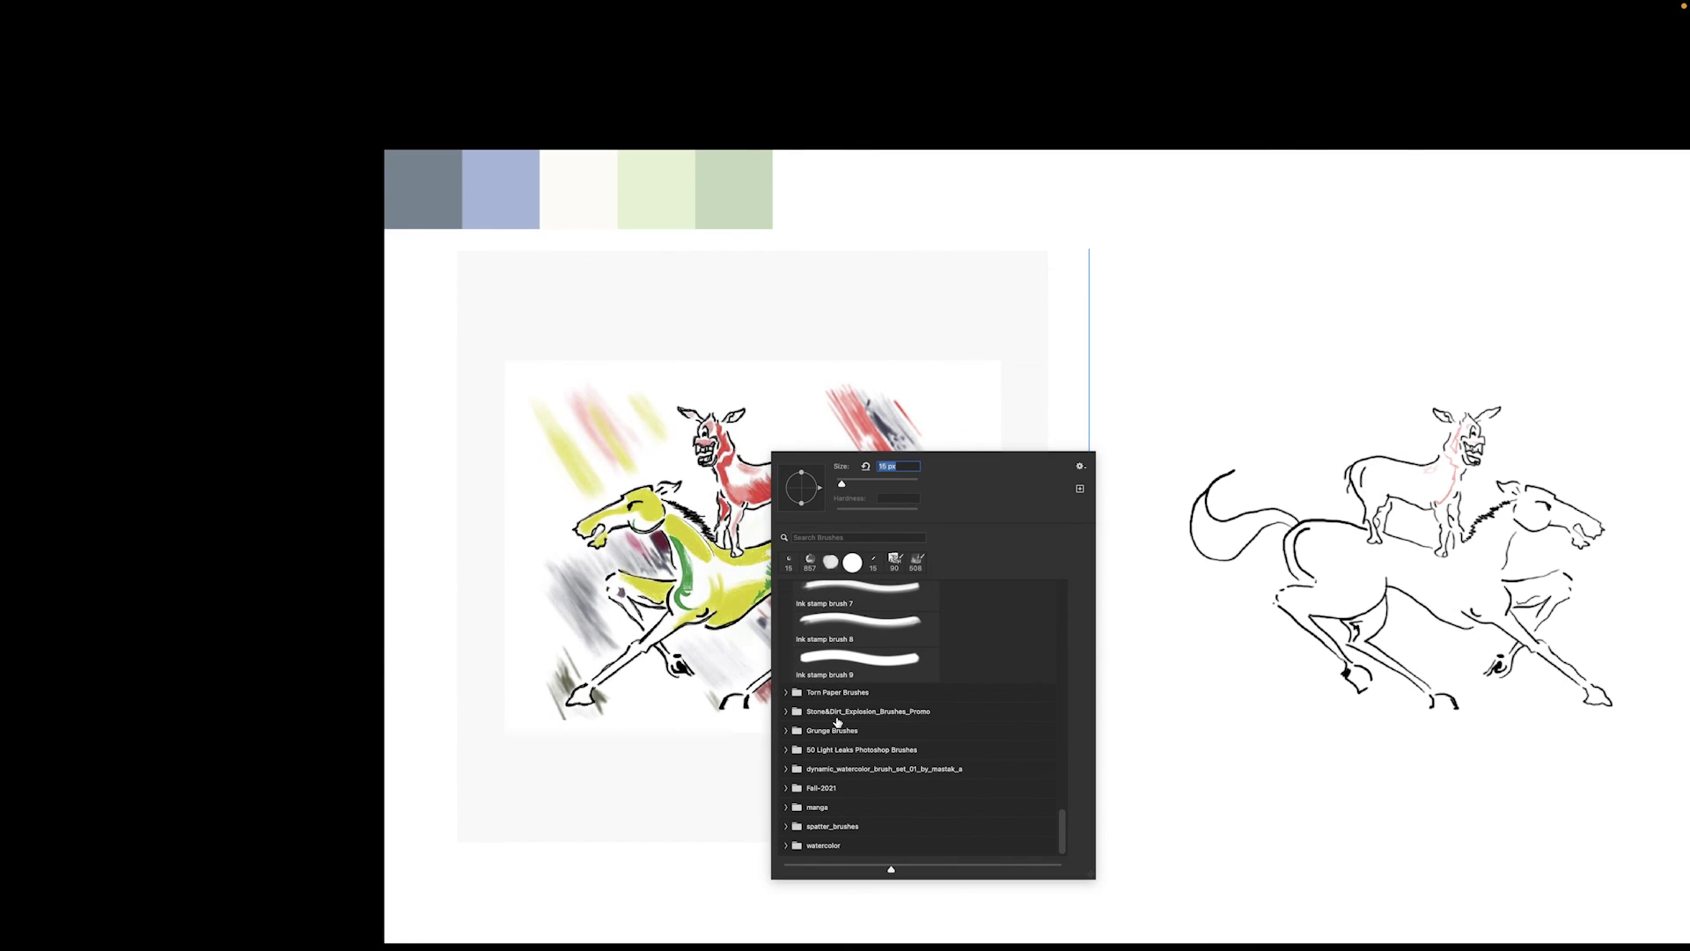
pyautogui.click(788, 732)
pyautogui.click(849, 757)
pyautogui.press('[')
pyautogui.press('[')
pyautogui.press('[')
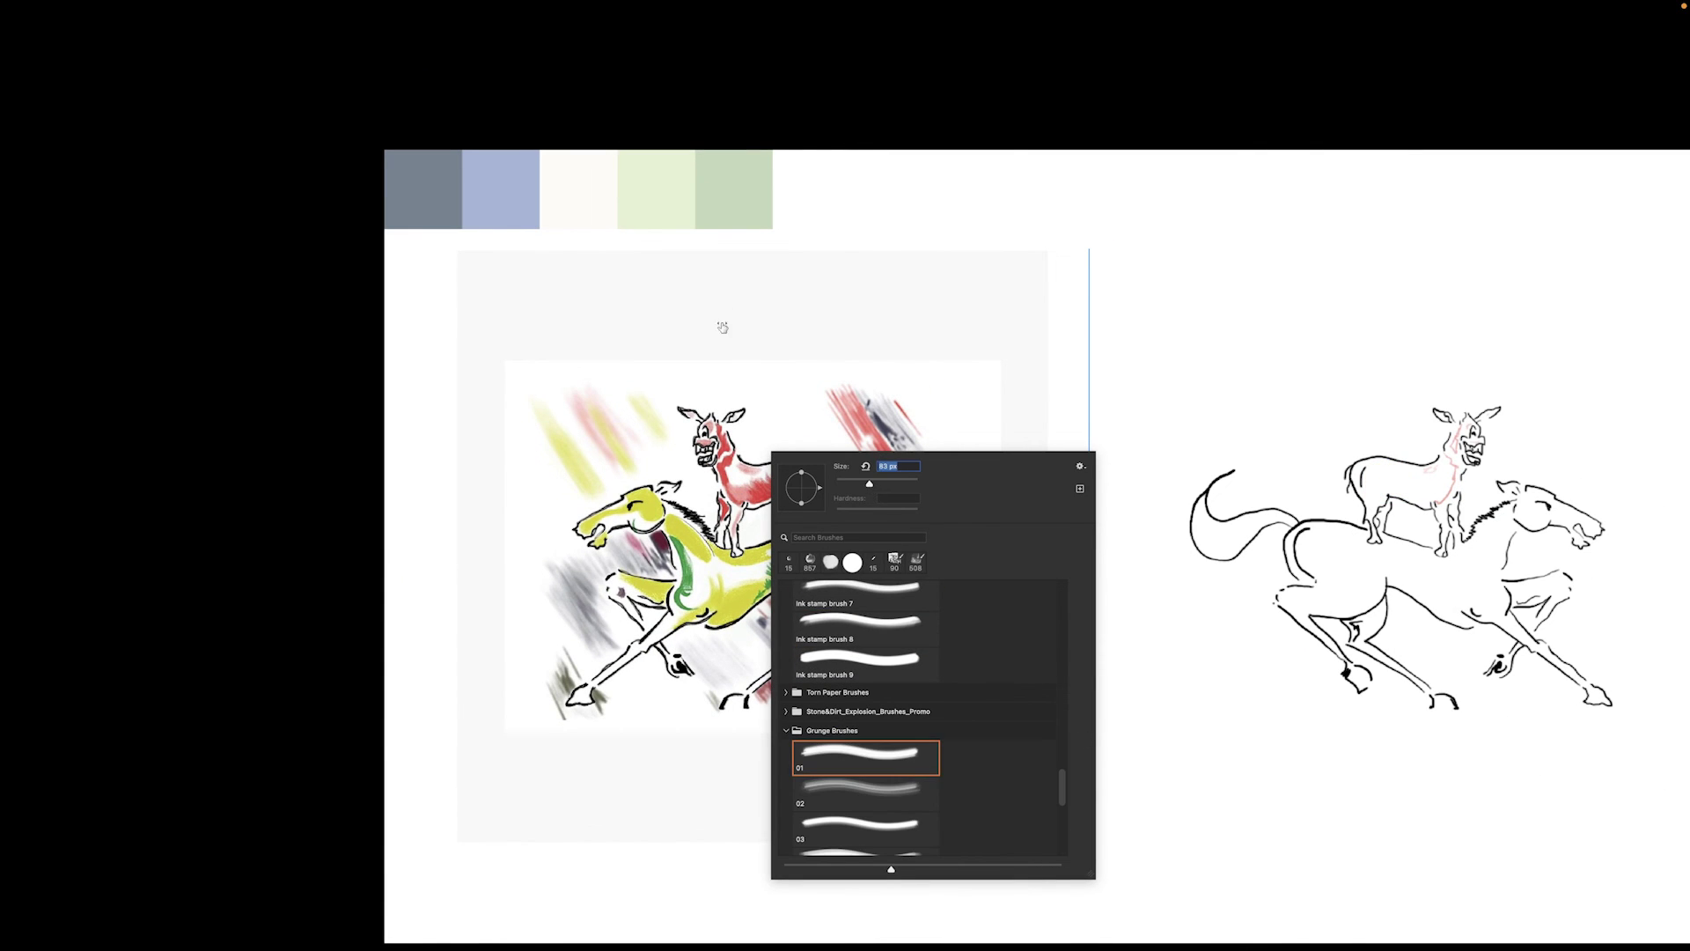
pyautogui.moveTo(770, 369)
pyautogui.mouseDown()
pyautogui.moveTo(778, 405)
pyautogui.moveTo(811, 403)
pyautogui.mouseUp()
pyautogui.press('super+z')
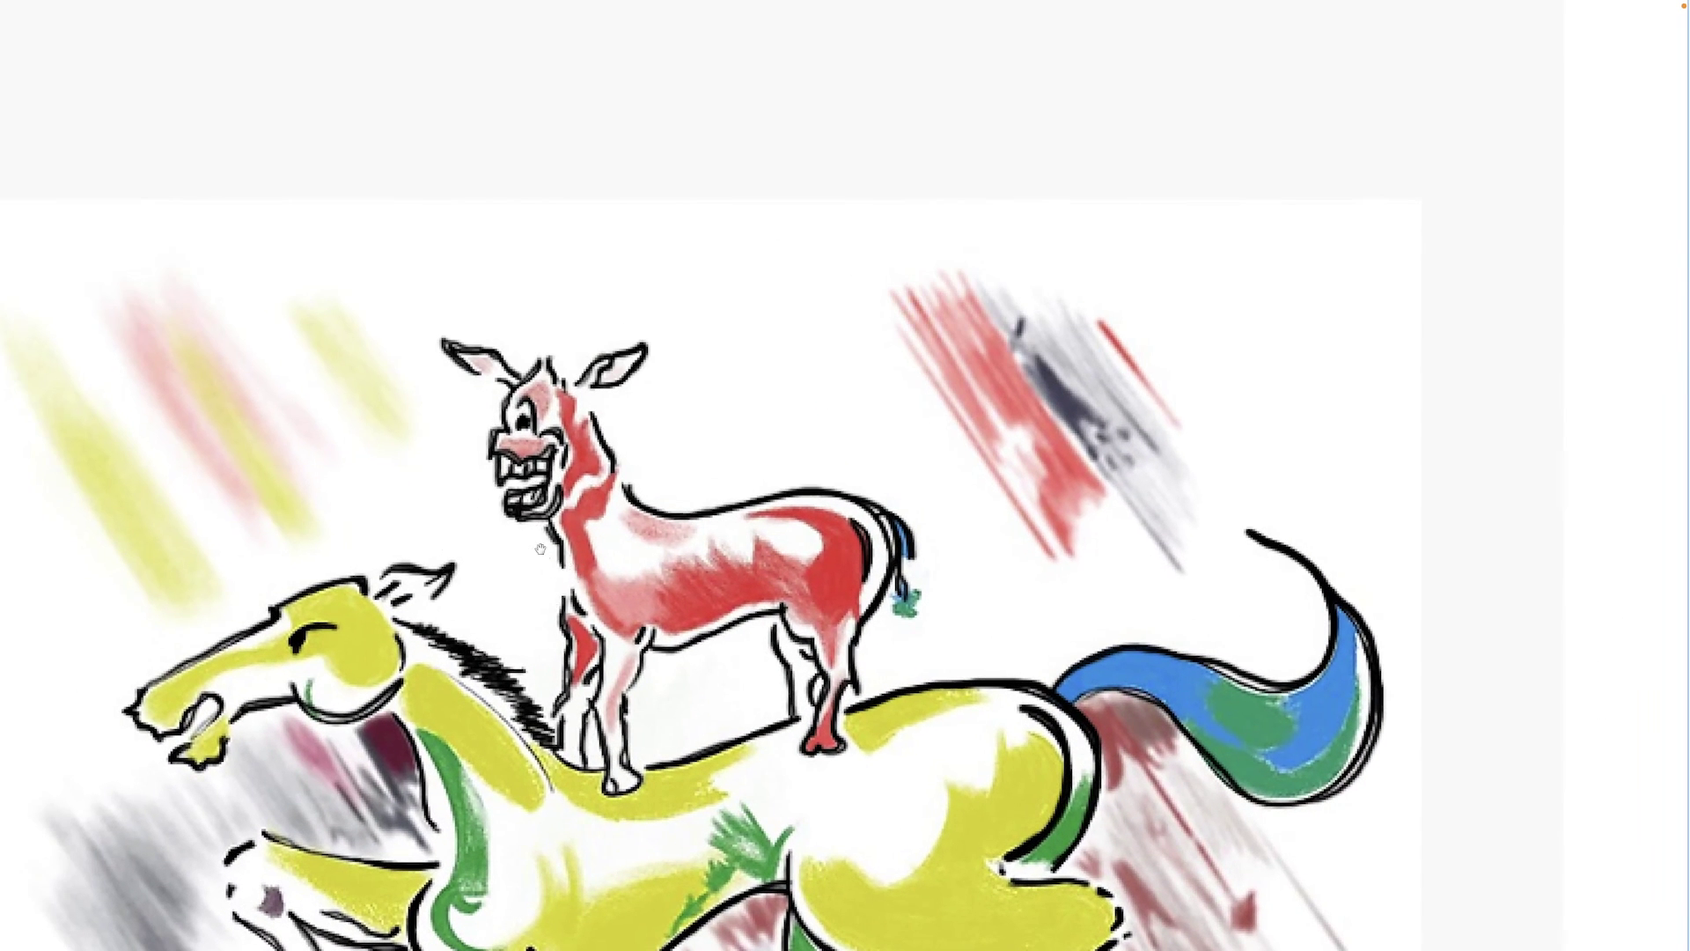
pyautogui.moveTo(584, 502)
pyautogui.mouseDown()
pyautogui.moveTo(585, 572)
pyautogui.moveTo(608, 607)
pyautogui.moveTo(758, 585)
pyautogui.moveTo(774, 548)
pyautogui.moveTo(823, 638)
pyautogui.moveTo(845, 603)
pyautogui.moveTo(658, 526)
pyautogui.mouseUp()
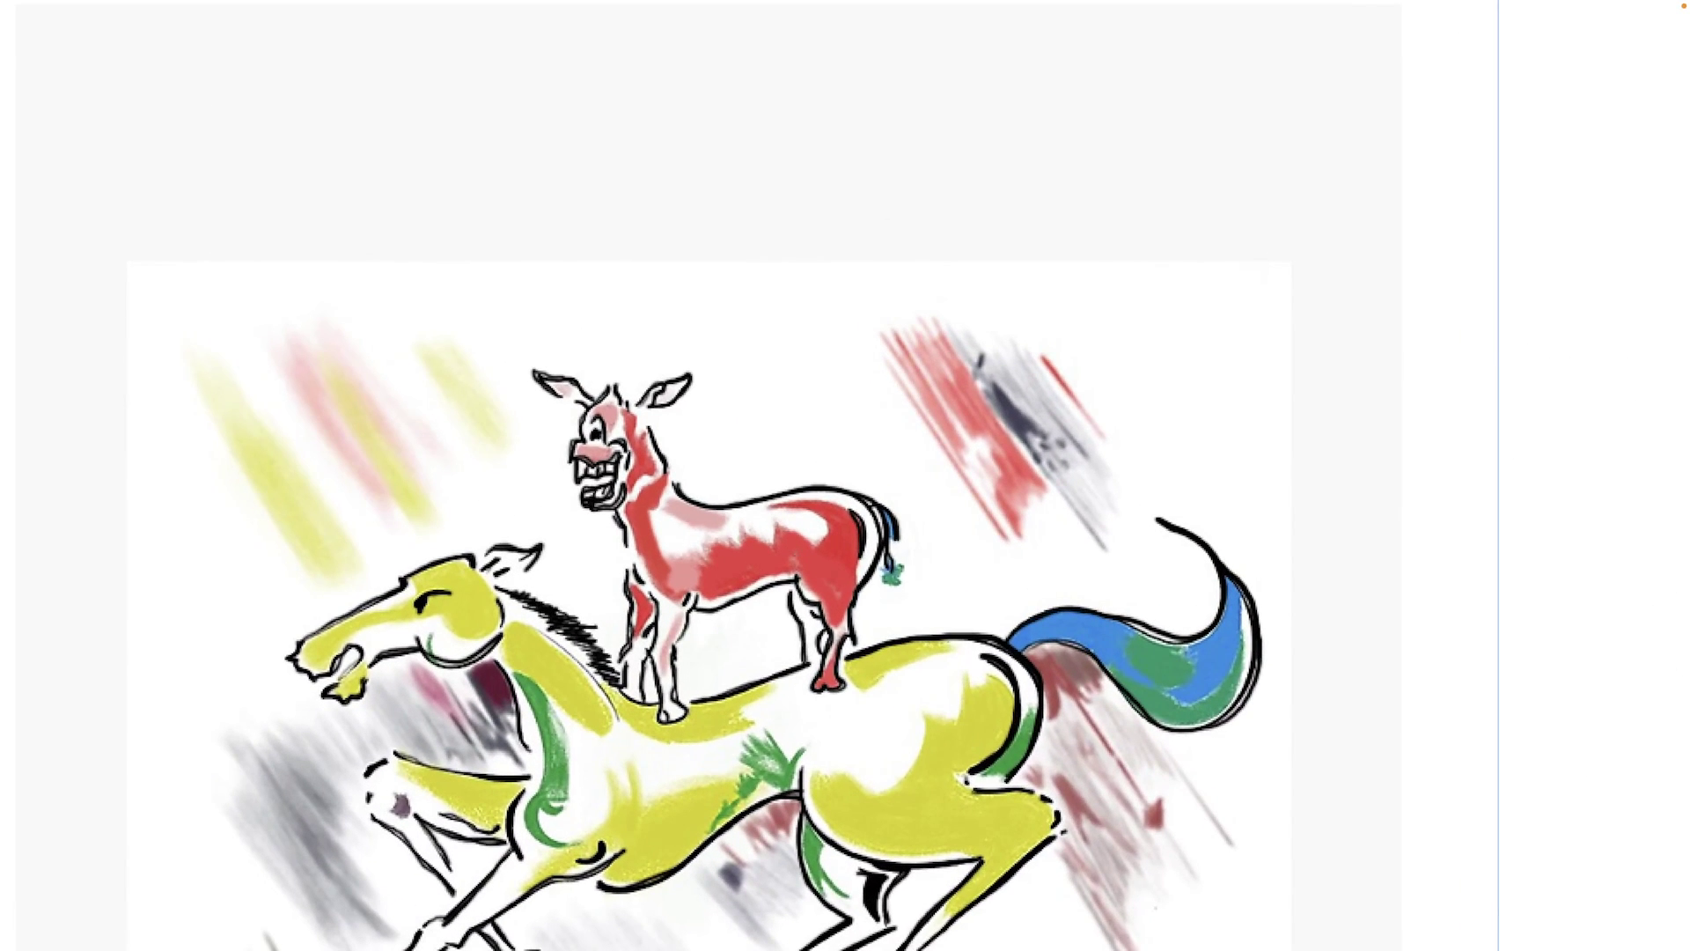
# Choose a 300 px brush from the Fall-2021 group, try a stroke over the donkey, and undo it
pyautogui.rightClick(976, 771)
pyautogui.scroll(-5, 946, 707)
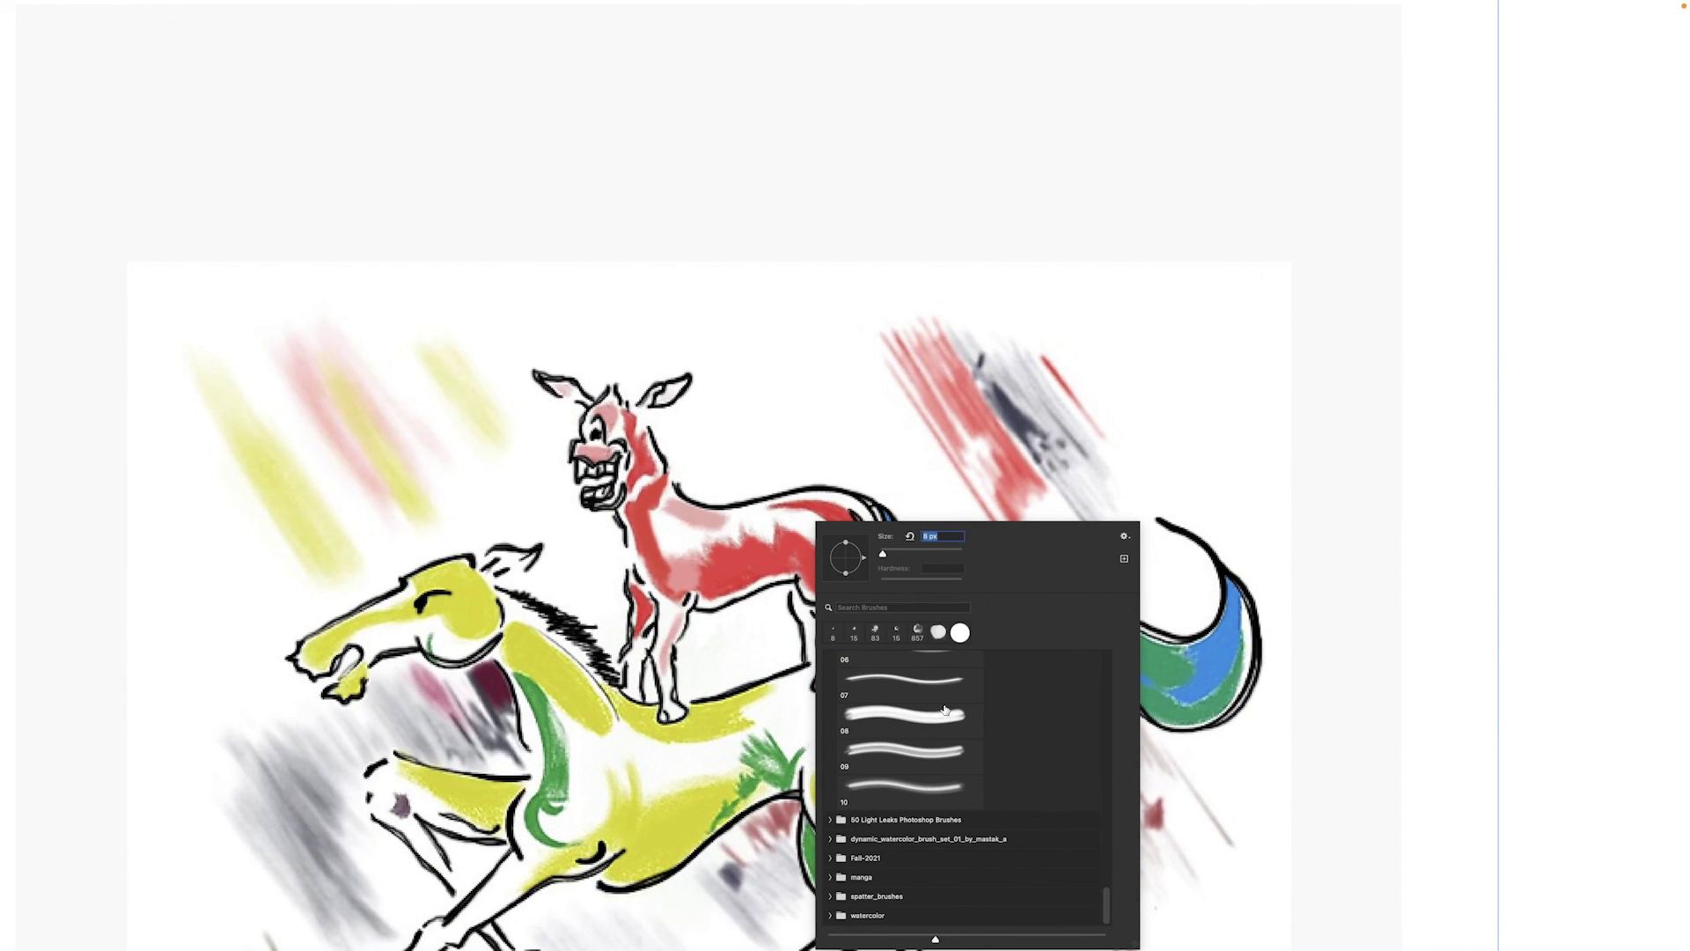
pyautogui.click(831, 859)
pyautogui.scroll(-2, 834, 864)
pyautogui.click(894, 849)
pyautogui.moveTo(873, 445); pyautogui.dragTo(792, 427)
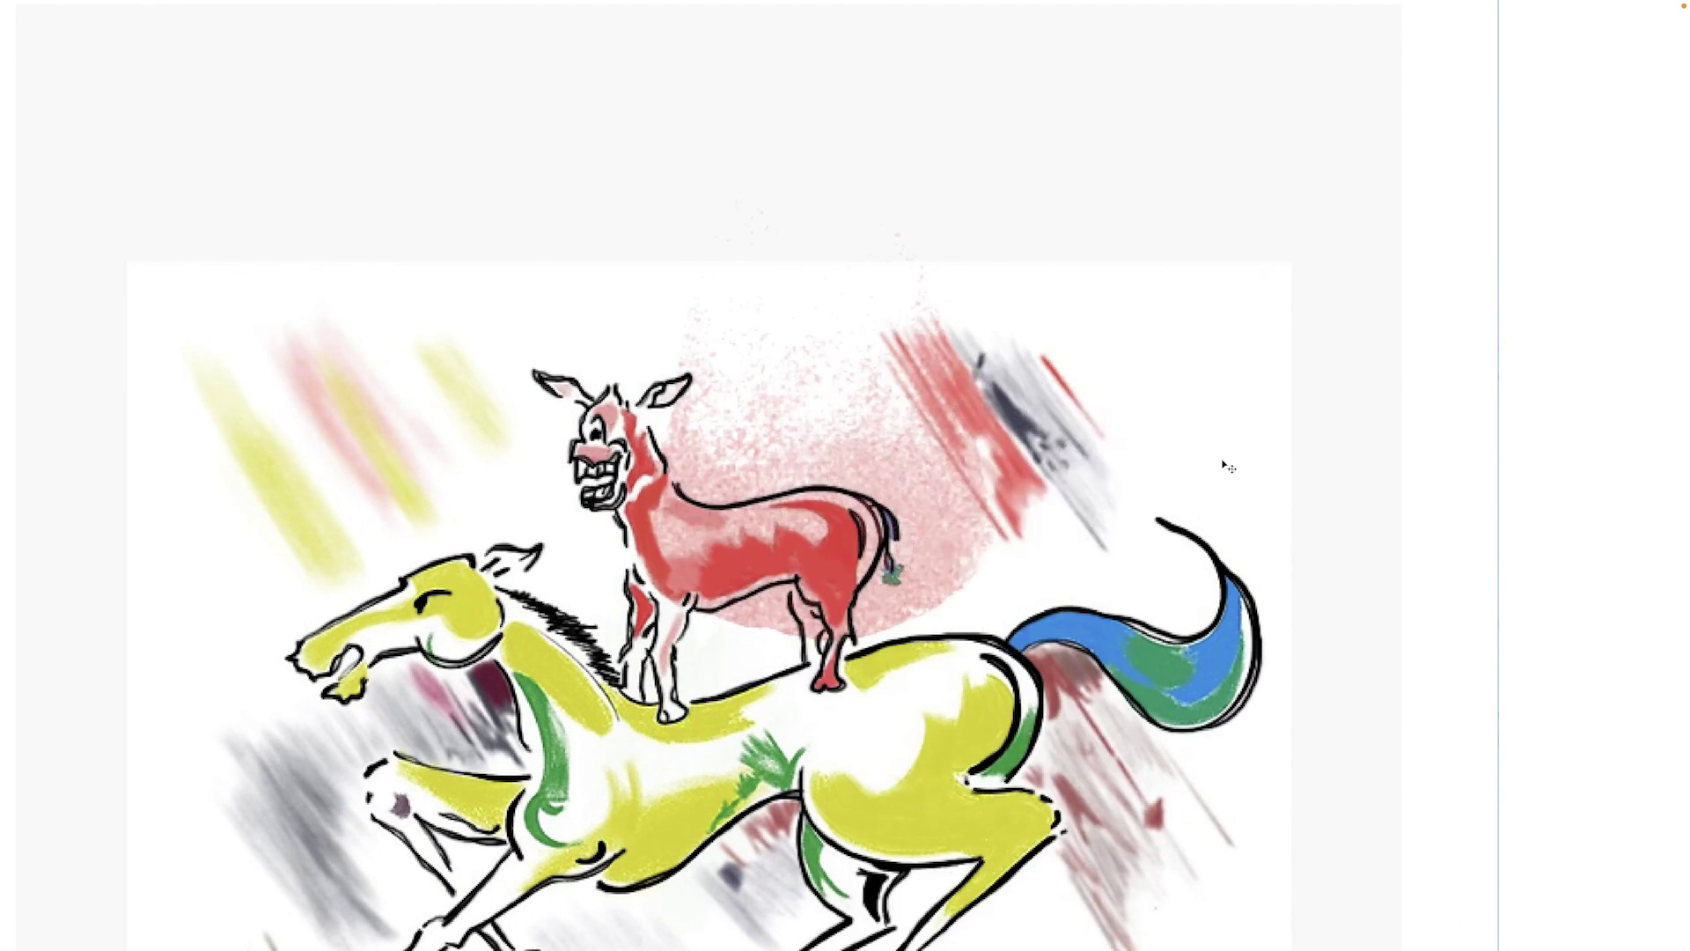
pyautogui.press('super+z')
# Switch to the Soft Round brush in General Brushes for painting the donkey
pyautogui.rightClick(873, 533)
pyautogui.scroll(10, 951, 740)
pyautogui.click(886, 660)
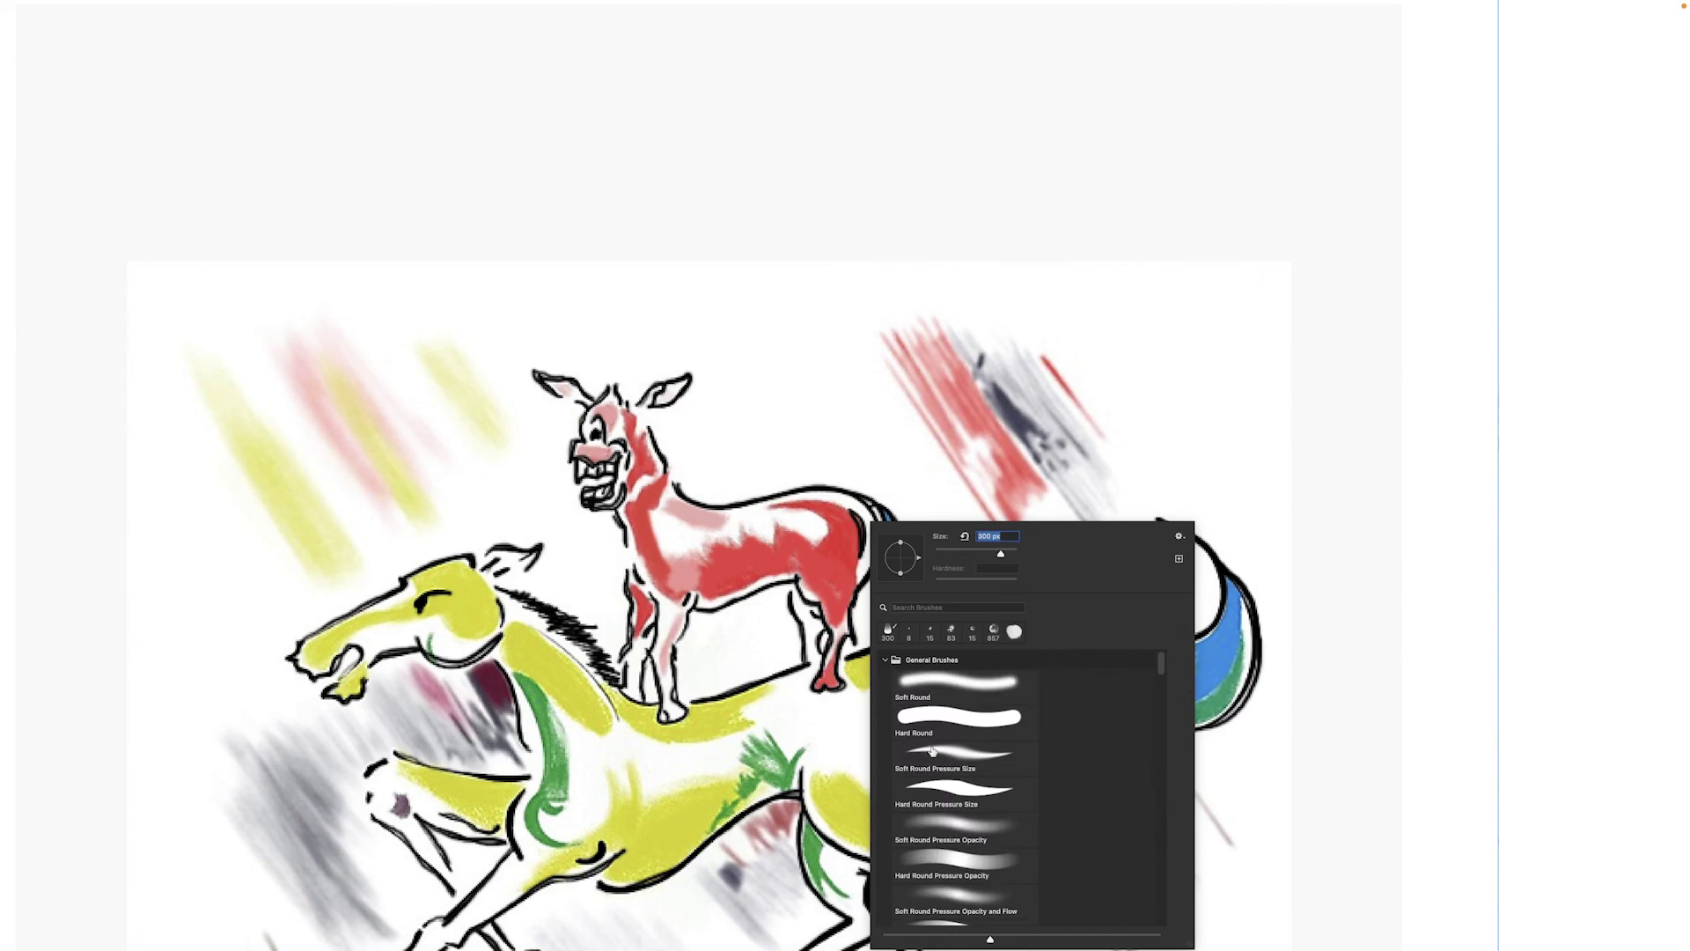
pyautogui.click(925, 683)
pyautogui.press('super+equal')
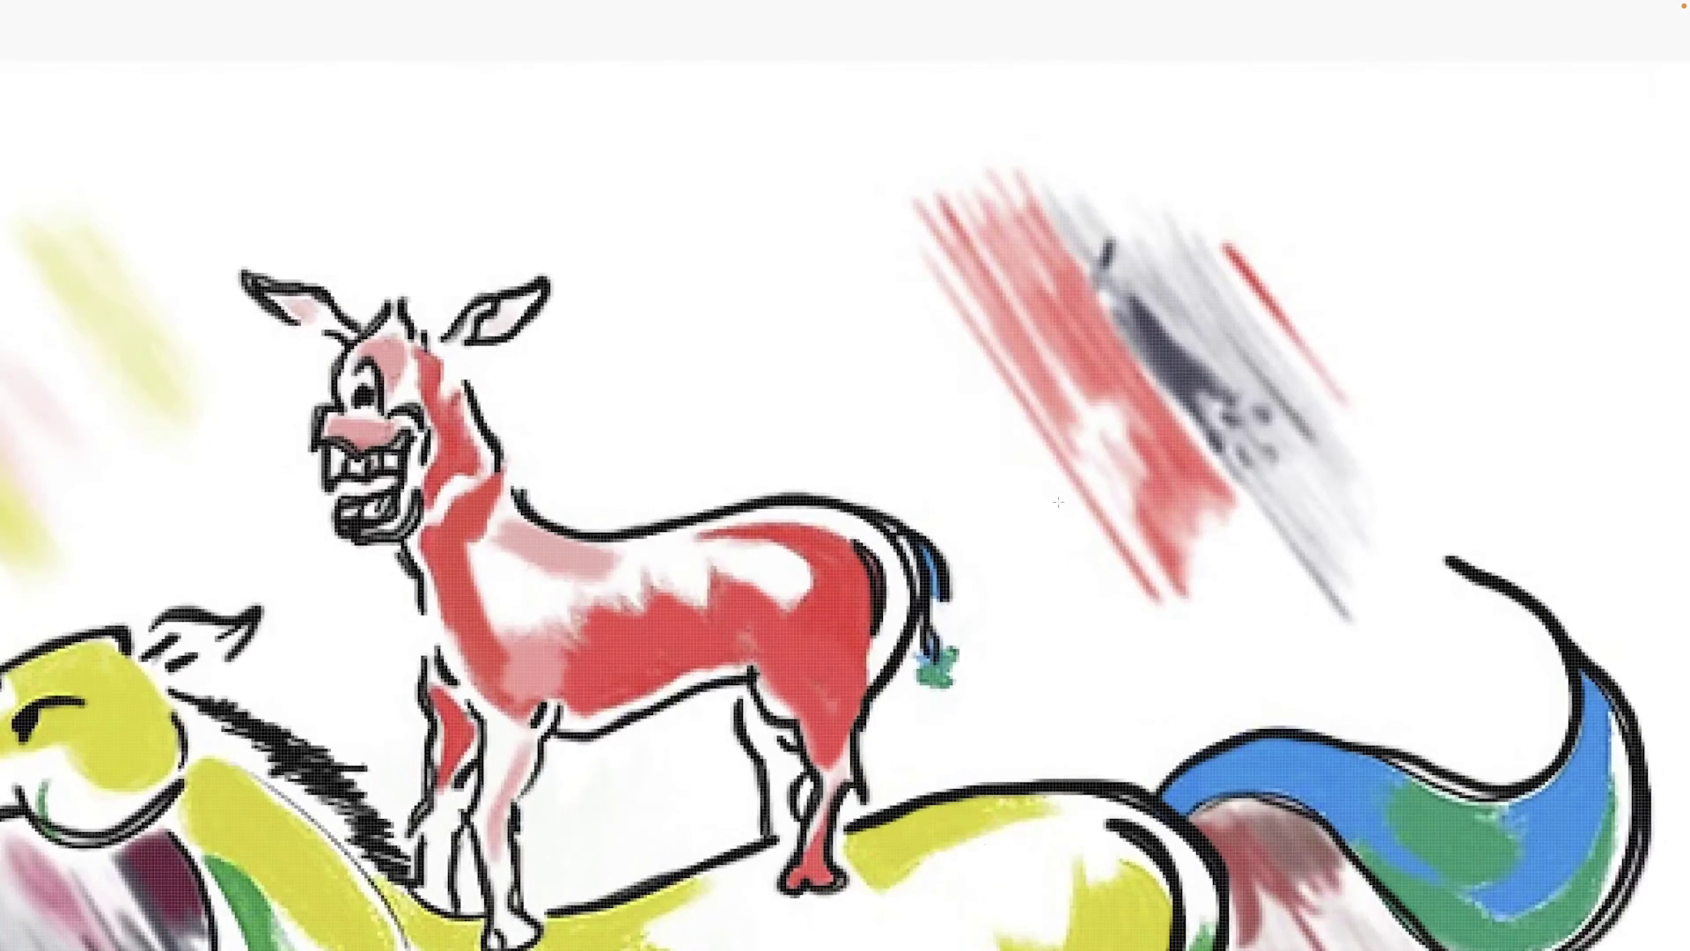
# Fill the donkey's body with soft red shading using the Soft Round brush, undoing one stray stroke near its chest
pyautogui.press('super+minus')
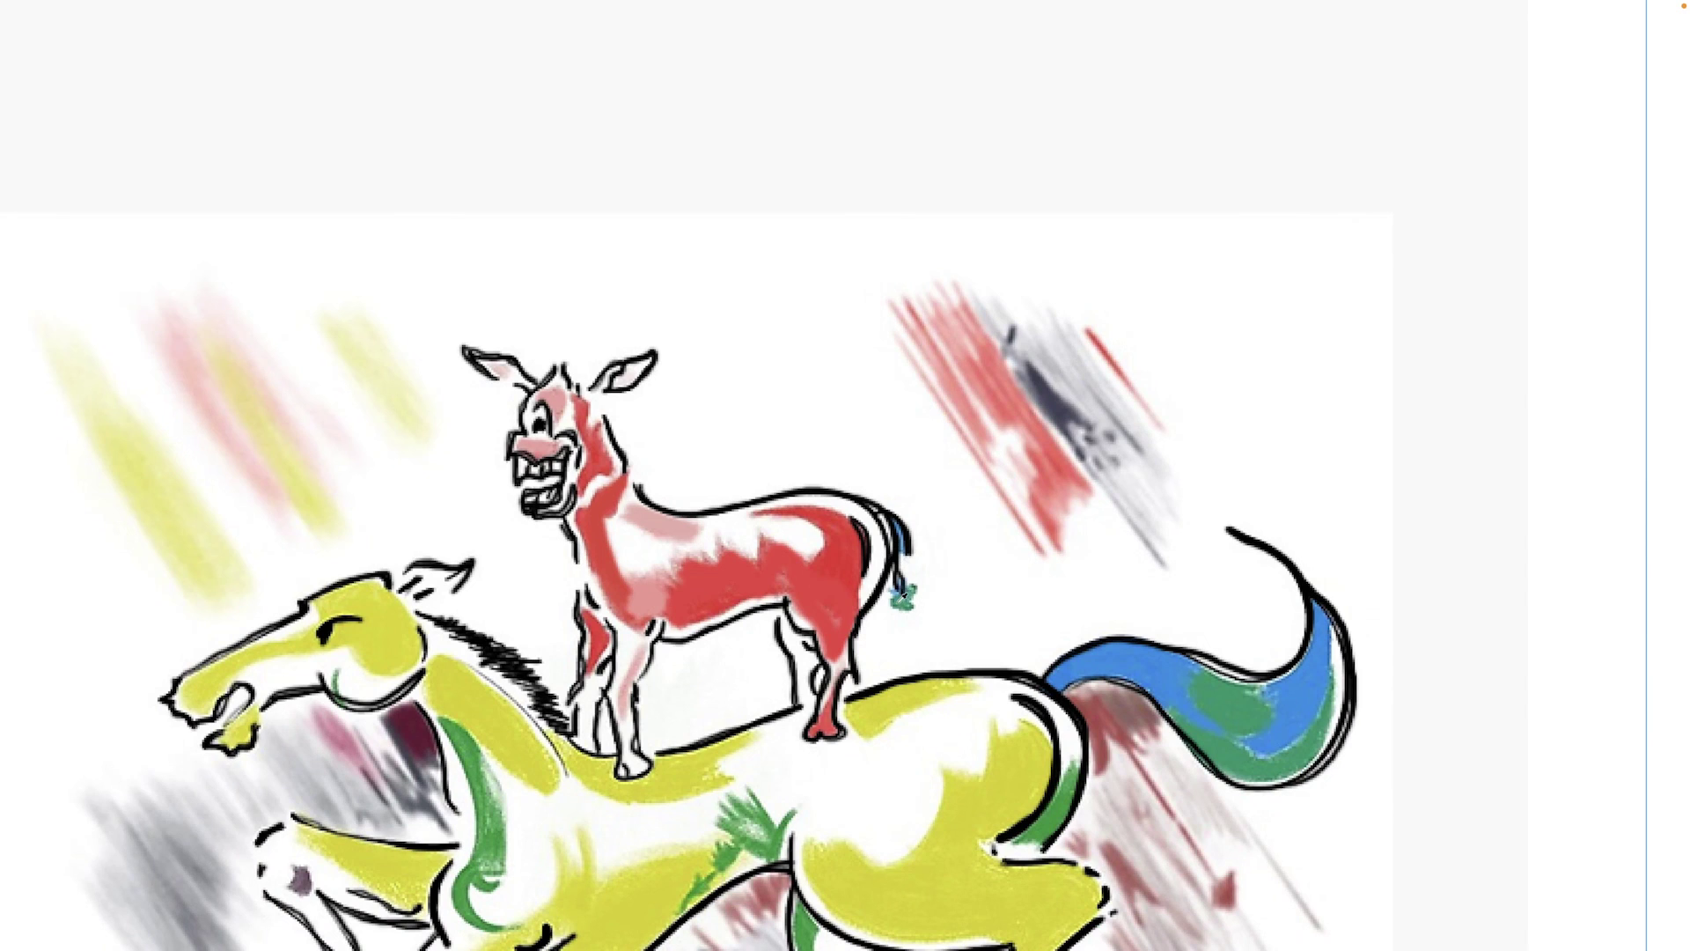
pyautogui.rightClick(873, 552)
pyautogui.press('Escape')
pyautogui.moveTo(765, 465); pyautogui.dragTo(518, 357)
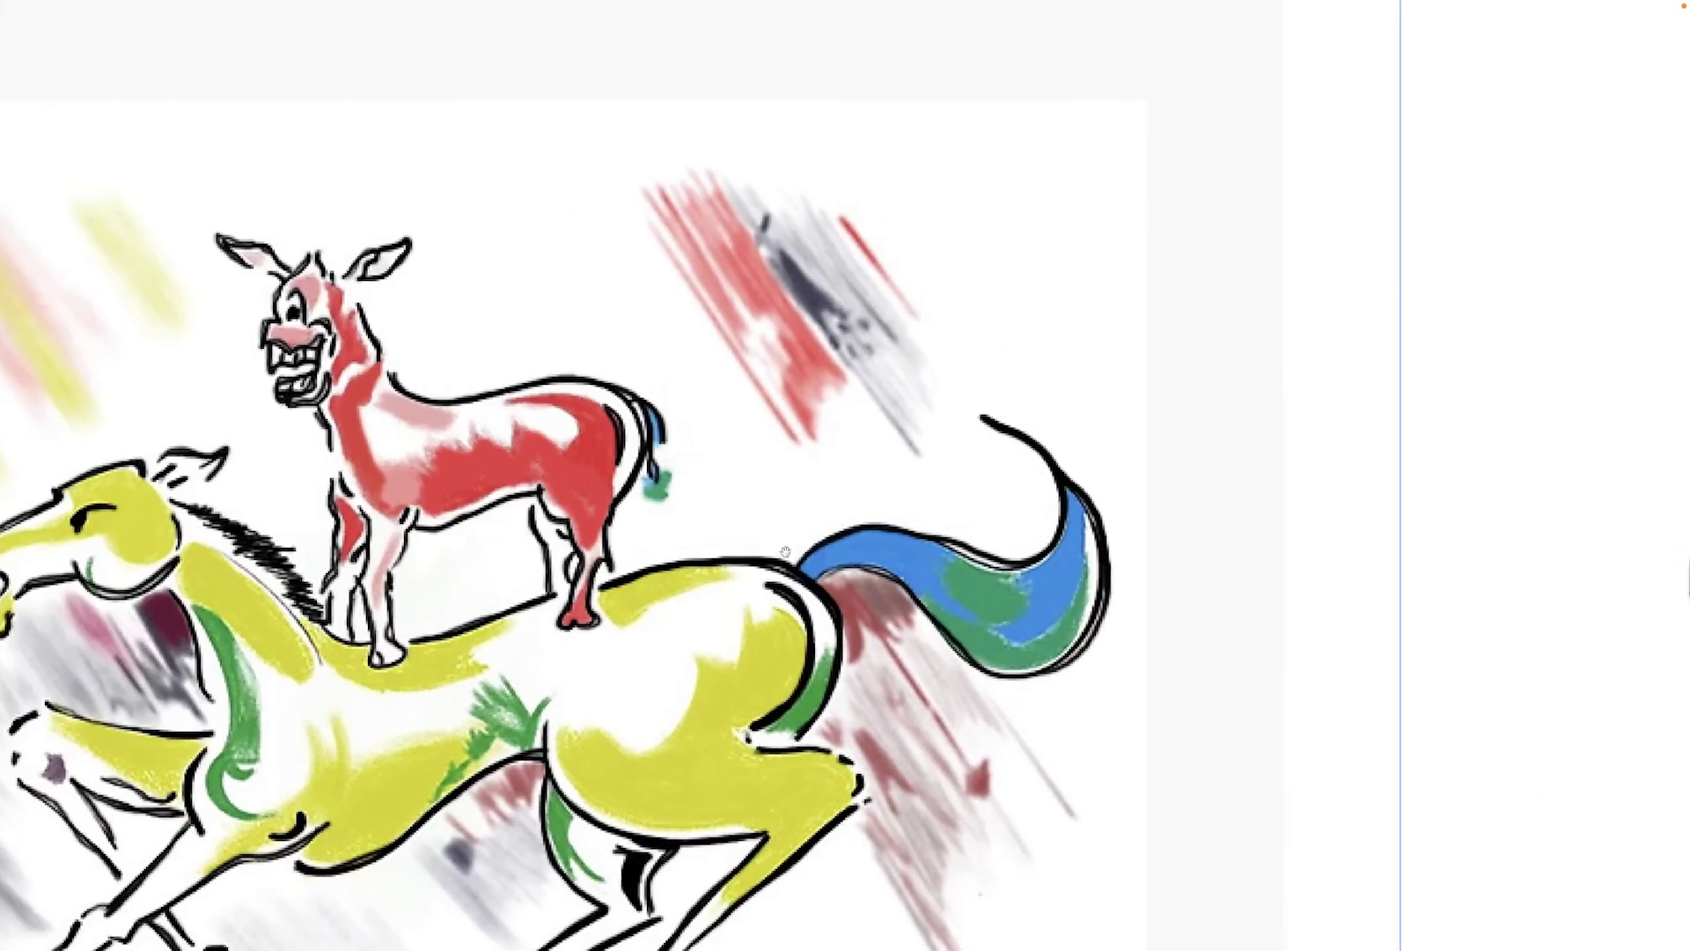
pyautogui.press('super+minus')
pyautogui.press('super+minus')
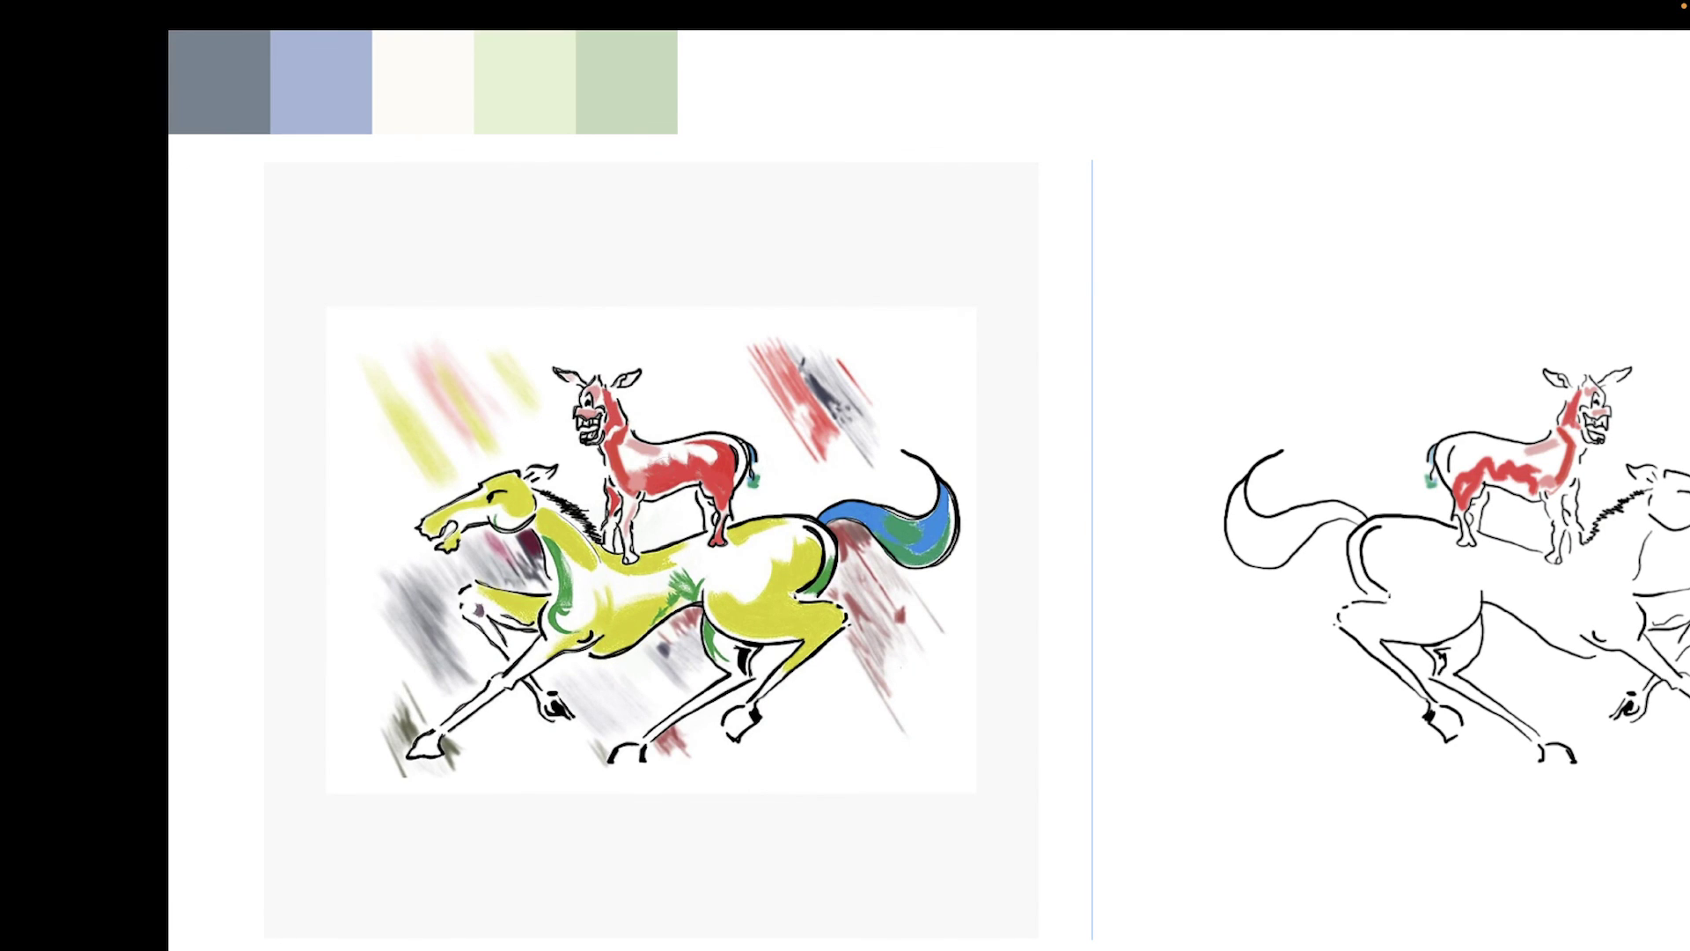
pyautogui.moveTo(1528, 471)
pyautogui.mouseDown()
pyautogui.moveTo(1468, 460)
pyautogui.moveTo(1547, 486)
pyautogui.mouseUp()
pyautogui.moveTo(614, 489); pyautogui.dragTo(615, 512)
pyautogui.press('super+z')
pyautogui.rightClick(616, 492)
pyautogui.doubleClick(717, 660)
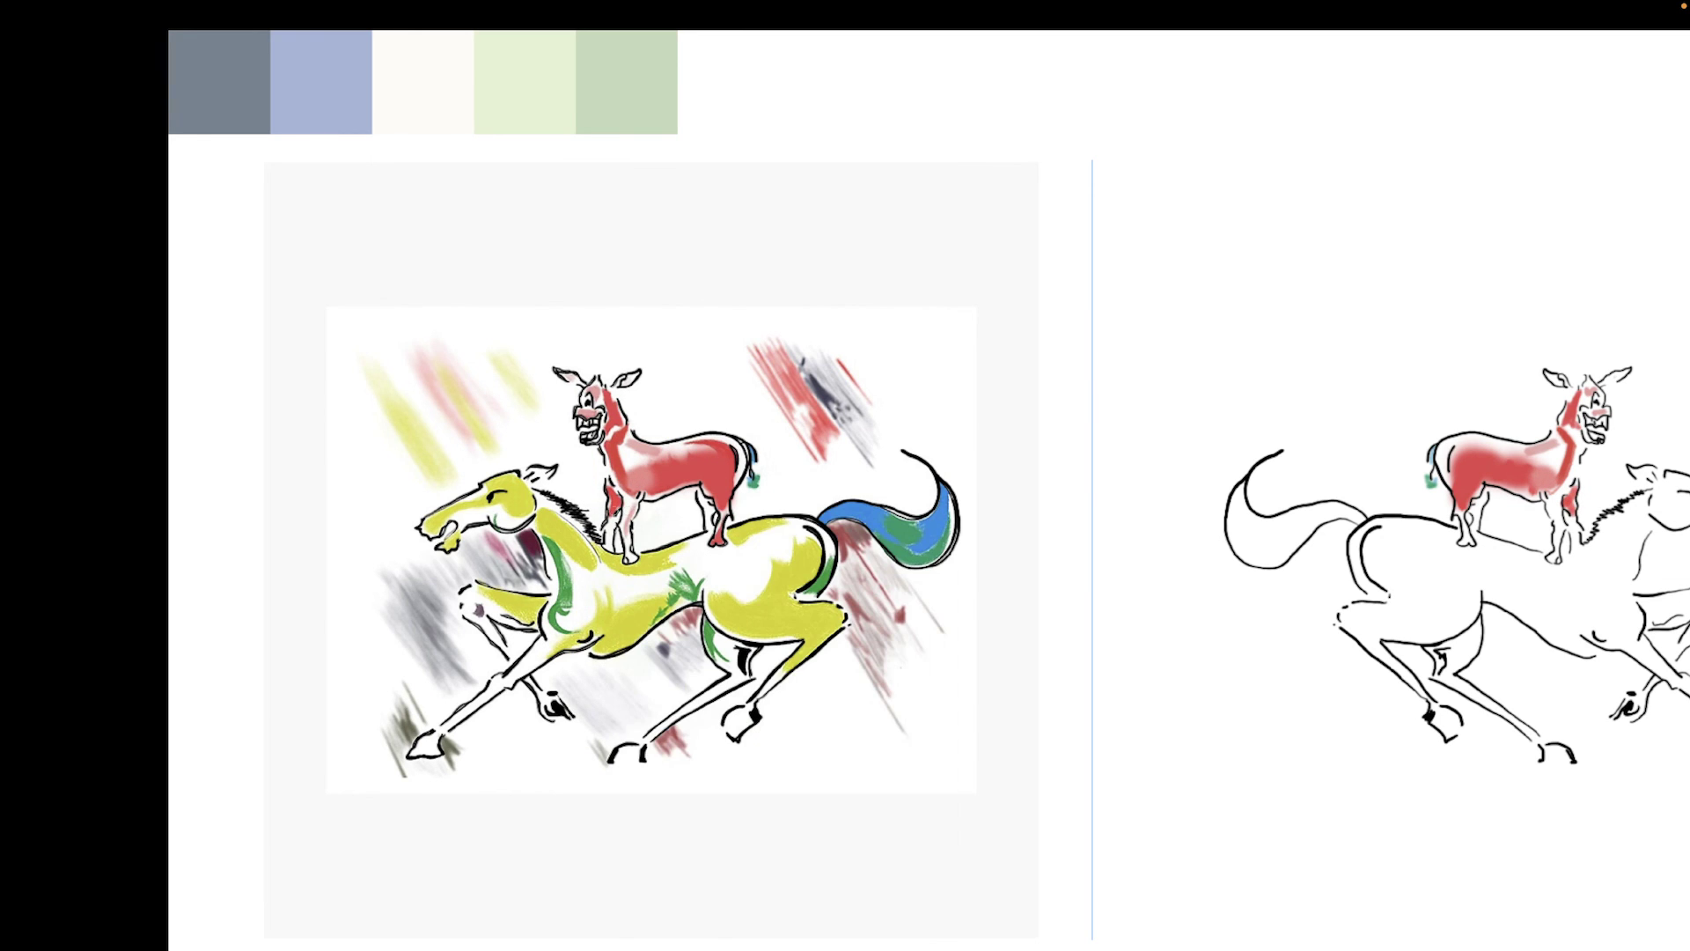
# Paint the donkey's hind hoof red and colour the horse's tail in blue and green
pyautogui.moveTo(718, 524); pyautogui.dragTo(717, 545)
pyautogui.moveTo(831, 512)
pyautogui.mouseDown()
pyautogui.moveTo(898, 537)
pyautogui.moveTo(887, 514)
pyautogui.mouseUp()
pyautogui.moveTo(909, 547)
pyautogui.mouseDown()
pyautogui.moveTo(933, 538)
pyautogui.moveTo(925, 519)
pyautogui.moveTo(907, 539)
pyautogui.moveTo(924, 565)
pyautogui.moveTo(947, 497)
pyautogui.mouseUp()
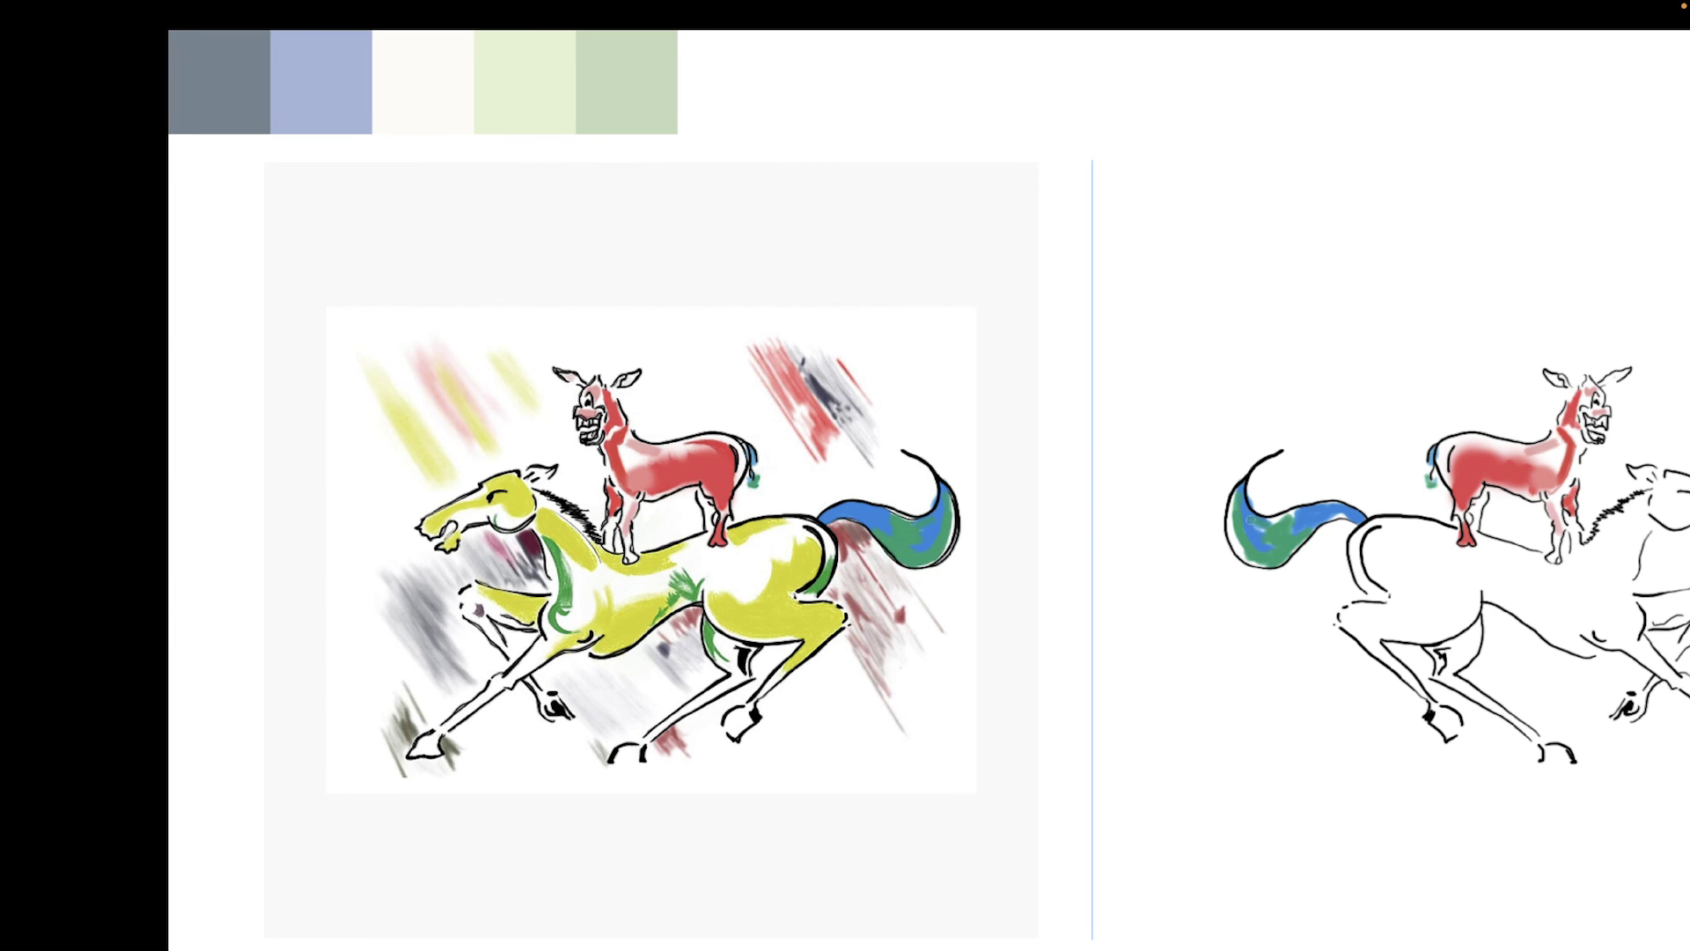
# Colour the horse's head, neck, raised foreleg, belly and hindquarters yellow, undoing a test stroke over the donkey's body
pyautogui.moveTo(633, 476); pyautogui.dragTo(655, 488)
pyautogui.press('super+z')
pyautogui.moveTo(531, 479); pyautogui.dragTo(511, 506)
pyautogui.moveTo(476, 590)
pyautogui.mouseDown()
pyautogui.moveTo(528, 620)
pyautogui.moveTo(549, 602)
pyautogui.mouseUp()
pyautogui.moveTo(534, 506)
pyautogui.mouseDown()
pyautogui.moveTo(629, 576)
pyautogui.moveTo(774, 527)
pyautogui.moveTo(814, 554)
pyautogui.moveTo(730, 625)
pyautogui.moveTo(798, 597)
pyautogui.moveTo(779, 669)
pyautogui.moveTo(845, 616)
pyautogui.mouseUp()
pyautogui.moveTo(642, 638)
pyautogui.mouseDown()
pyautogui.moveTo(558, 615)
pyautogui.moveTo(608, 584)
pyautogui.mouseUp()
# Add green accents to the horse's chest, flank, inner hind leg and rump
pyautogui.moveTo(539, 533)
pyautogui.mouseDown()
pyautogui.moveTo(560, 627)
pyautogui.moveTo(572, 567)
pyautogui.mouseUp()
pyautogui.moveTo(671, 600)
pyautogui.mouseDown()
pyautogui.moveTo(693, 576)
pyautogui.moveTo(698, 598)
pyautogui.mouseUp()
pyautogui.moveTo(707, 622); pyautogui.dragTo(729, 663)
pyautogui.moveTo(807, 596); pyautogui.dragTo(834, 558)
pyautogui.hscroll(3, 845, 475)
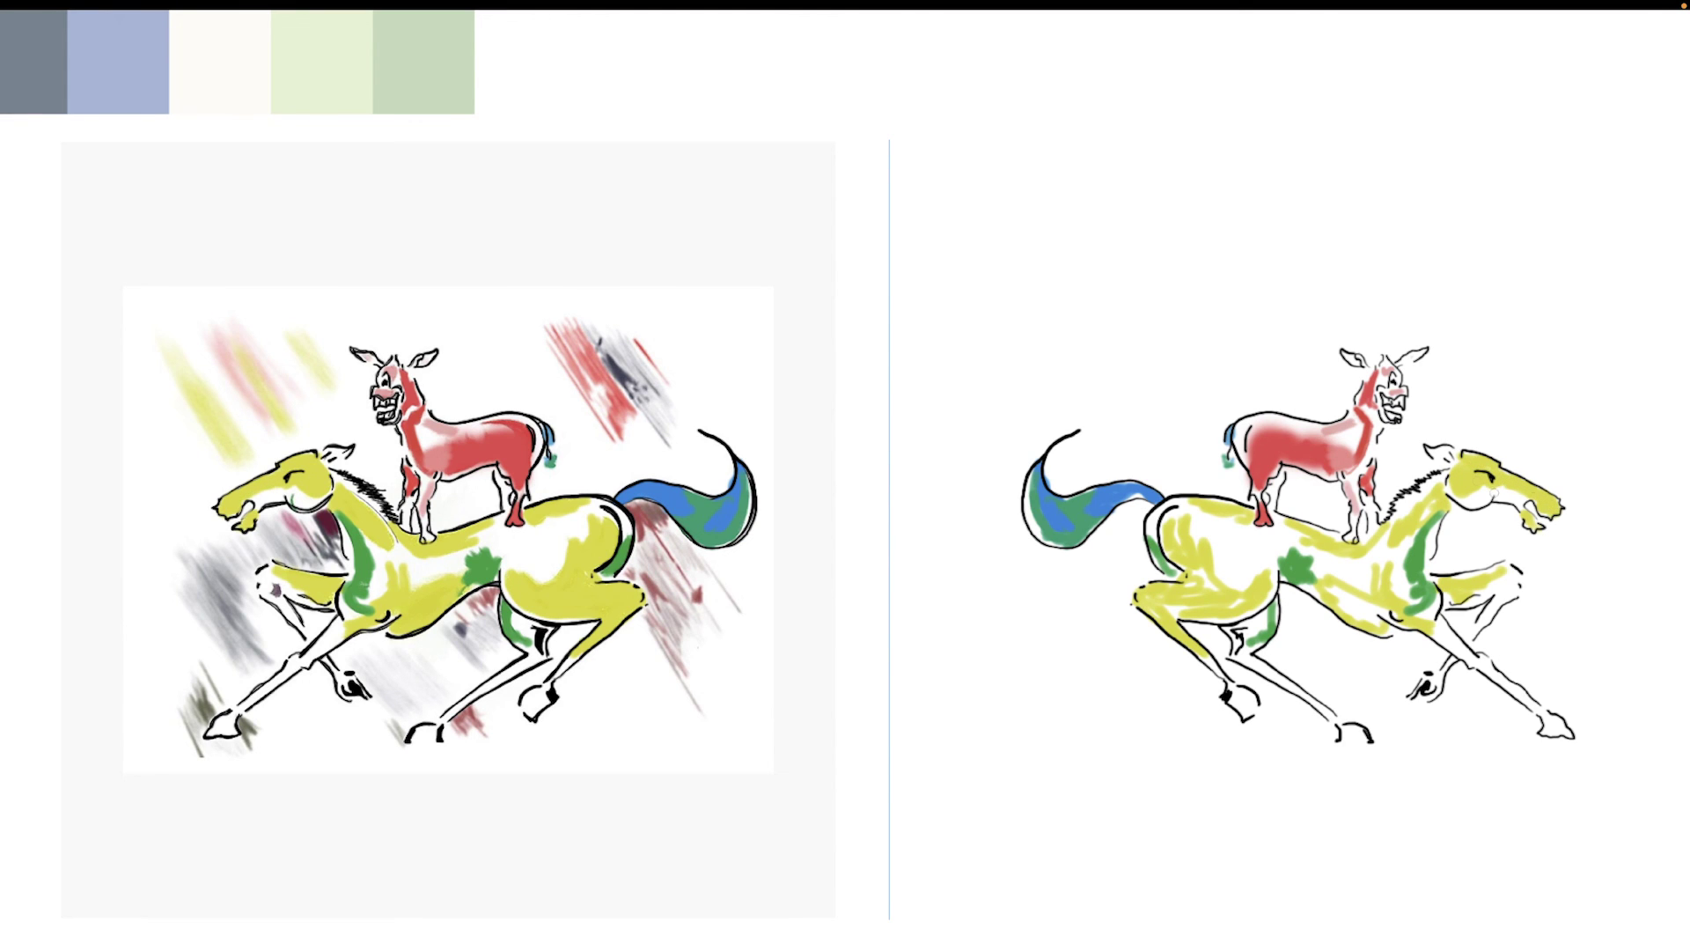
pyautogui.moveTo(1329, 537); pyautogui.dragTo(1375, 533)
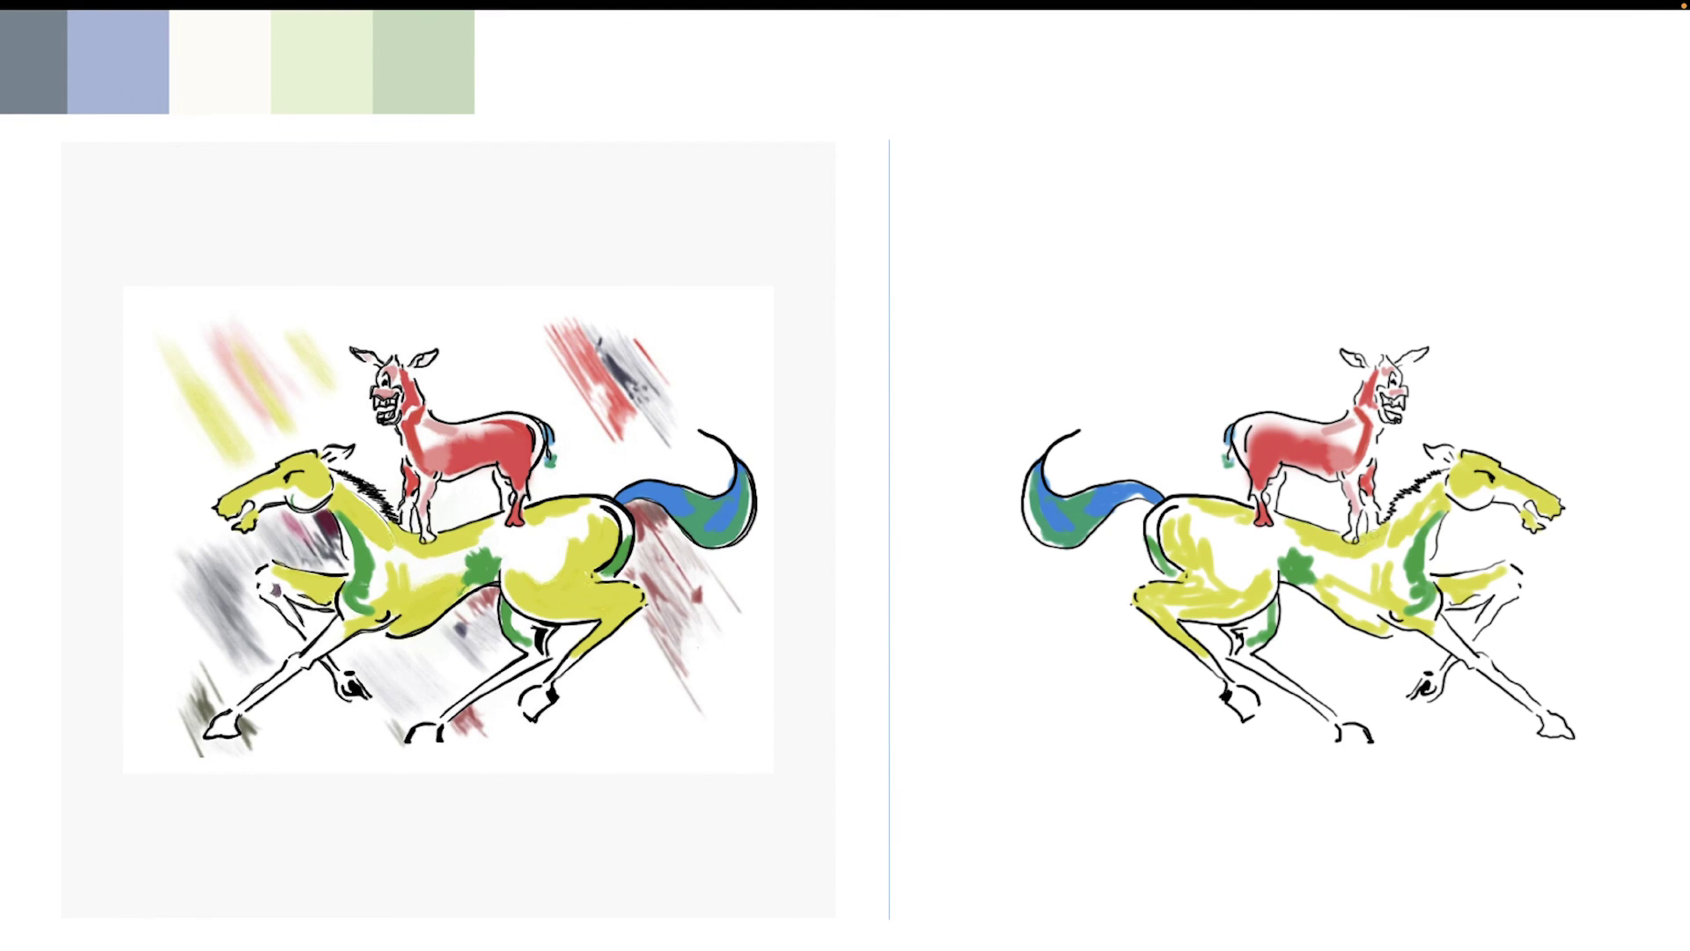